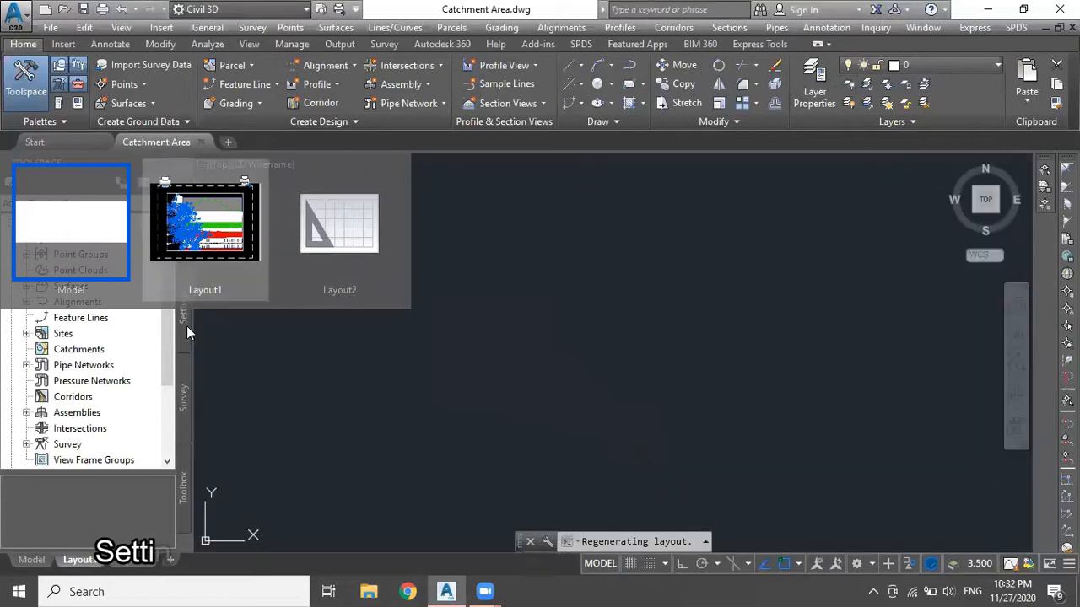
Step: Create a new surface style in the drawing settings and name it Catchment Area
{"action": "left_click", "coordinate": [183, 322]}
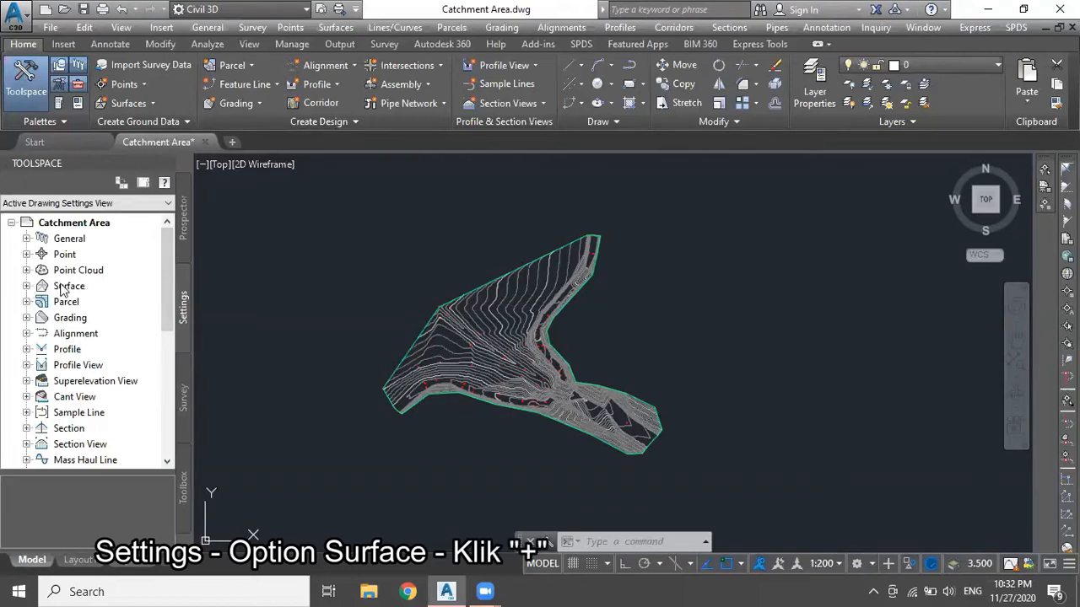
{"action": "left_click", "coordinate": [26, 287]}
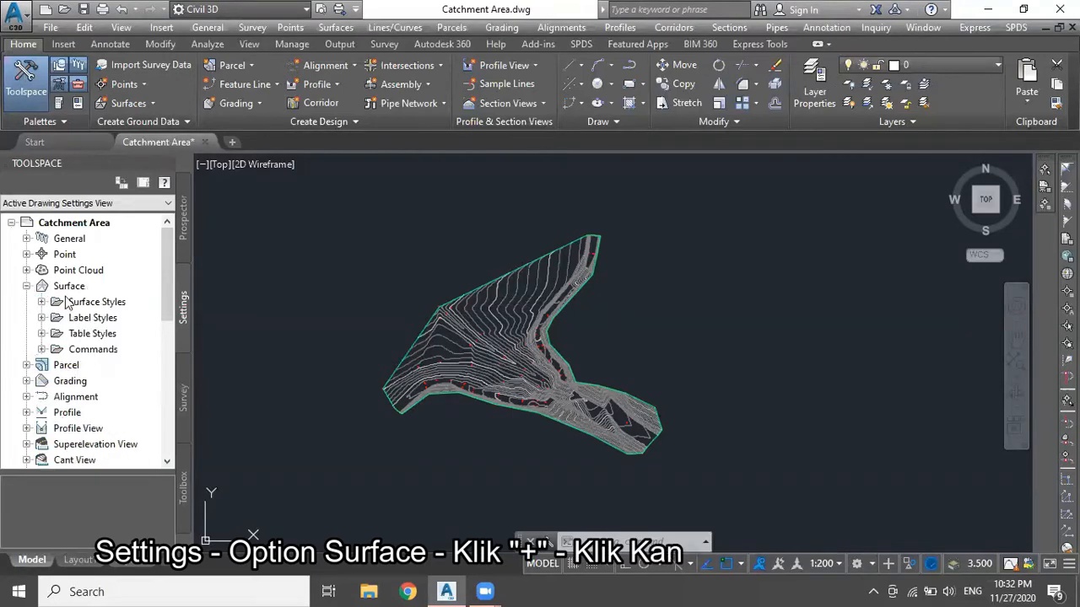
{"action": "left_click", "coordinate": [94, 305]}
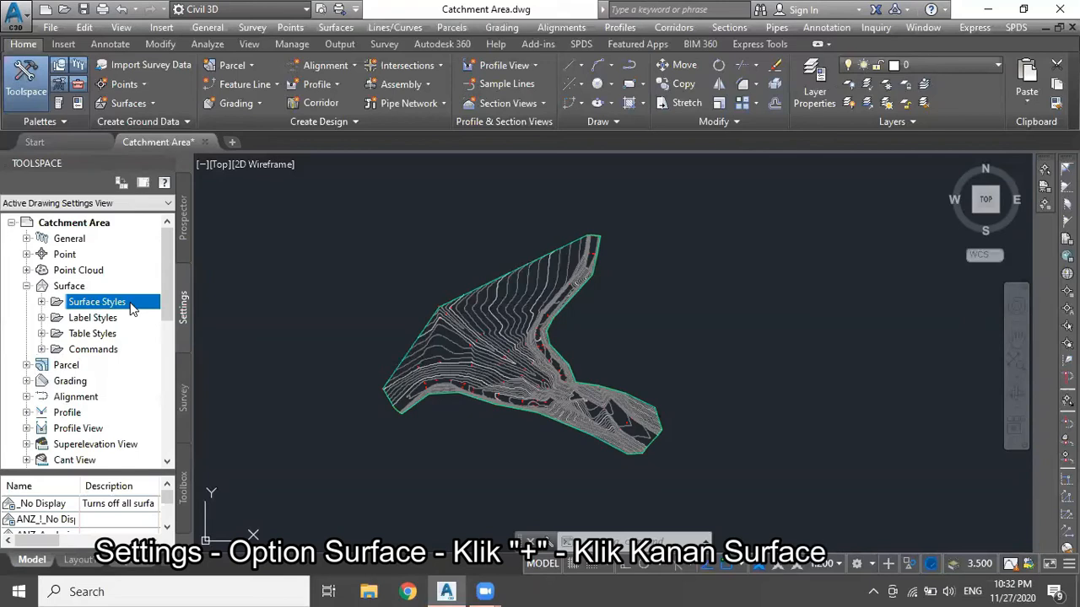
{"action": "right_click", "coordinate": [131, 306]}
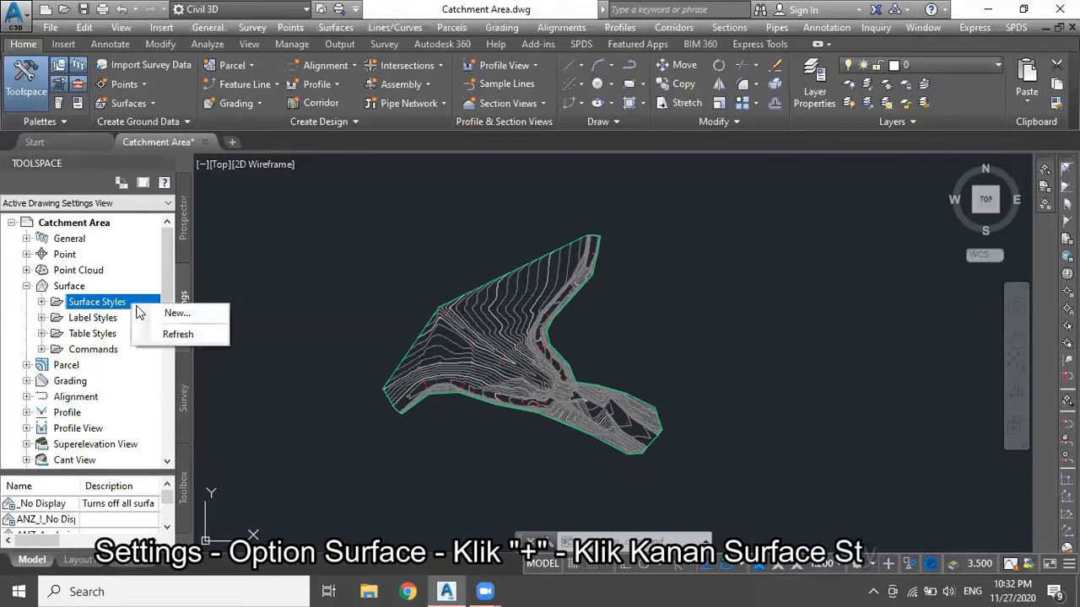
{"action": "left_click", "coordinate": [203, 315]}
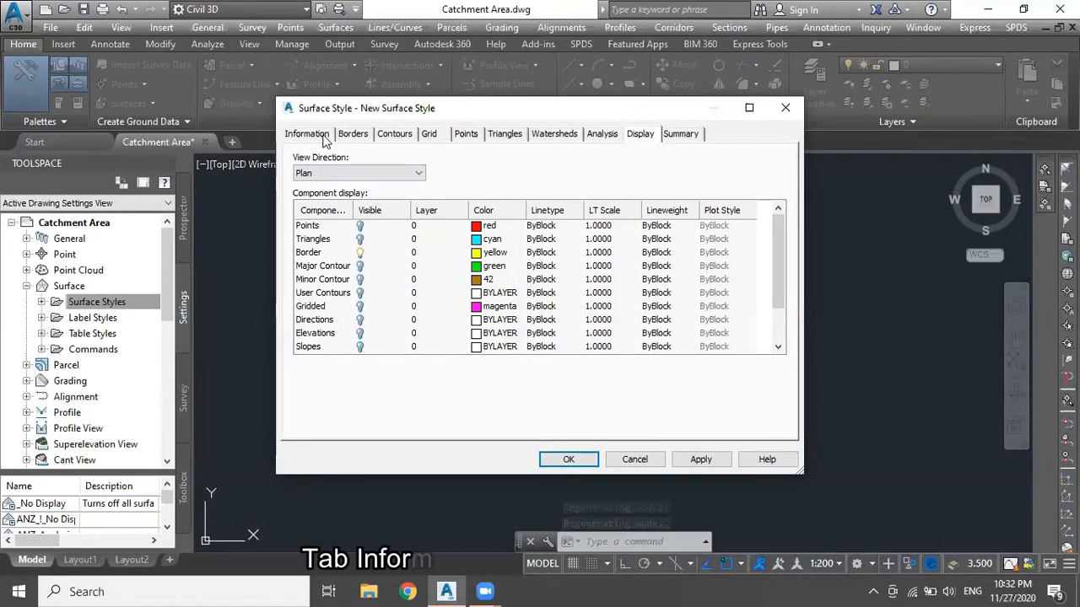
{"action": "left_click", "coordinate": [322, 138]}
{"action": "left_click_drag", "start_coordinate": [370, 172], "coordinate": [298, 169]}
{"action": "type", "text": "Catchment Area"}
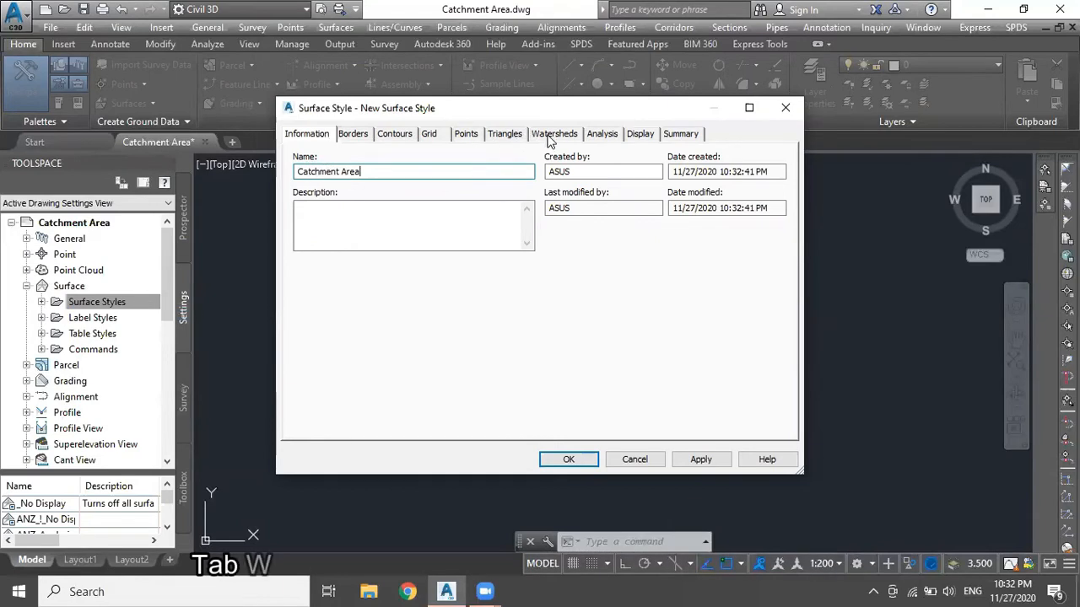
Step: Set Use Hatching to False for the Boundary Segment Watershed in the style's watershed properties
{"action": "left_click", "coordinate": [550, 138]}
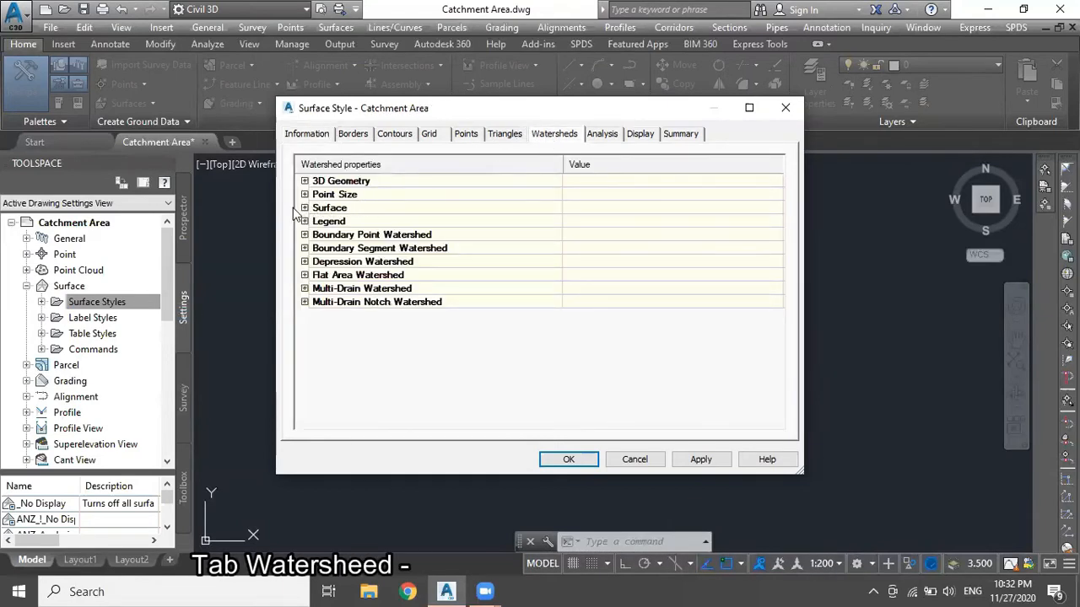
{"action": "left_click", "coordinate": [304, 208]}
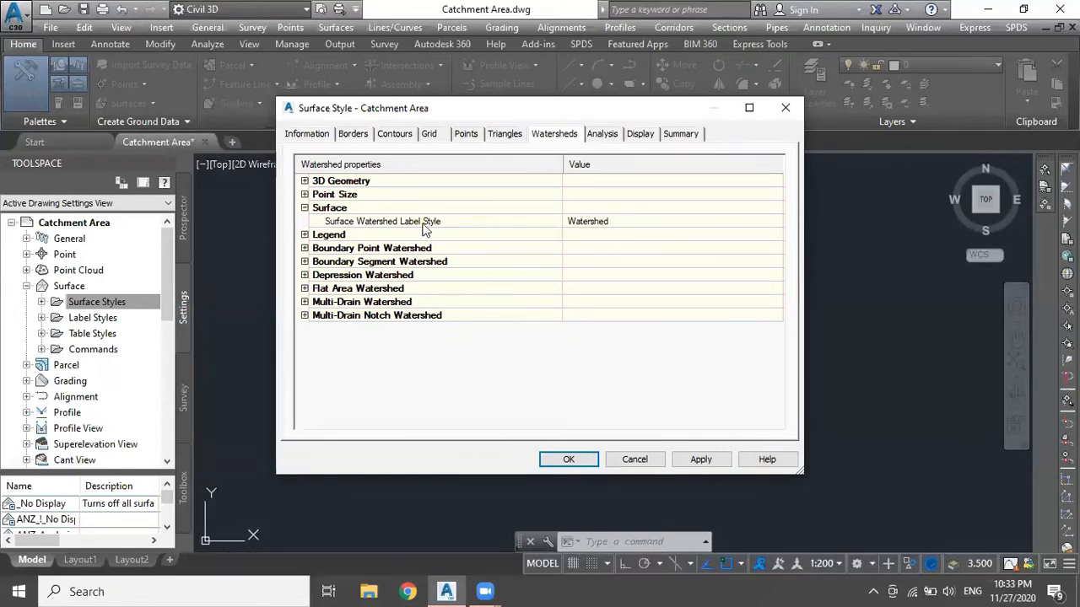
{"action": "left_click", "coordinate": [305, 263]}
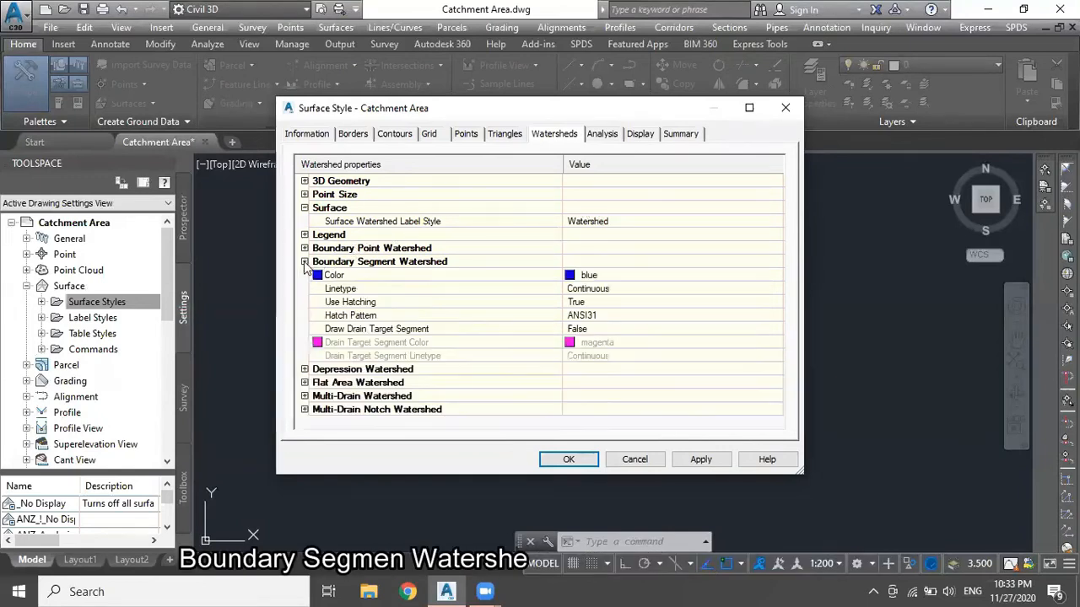
{"action": "left_click", "coordinate": [582, 302]}
{"action": "left_click", "coordinate": [591, 302]}
{"action": "left_click", "coordinate": [593, 316]}
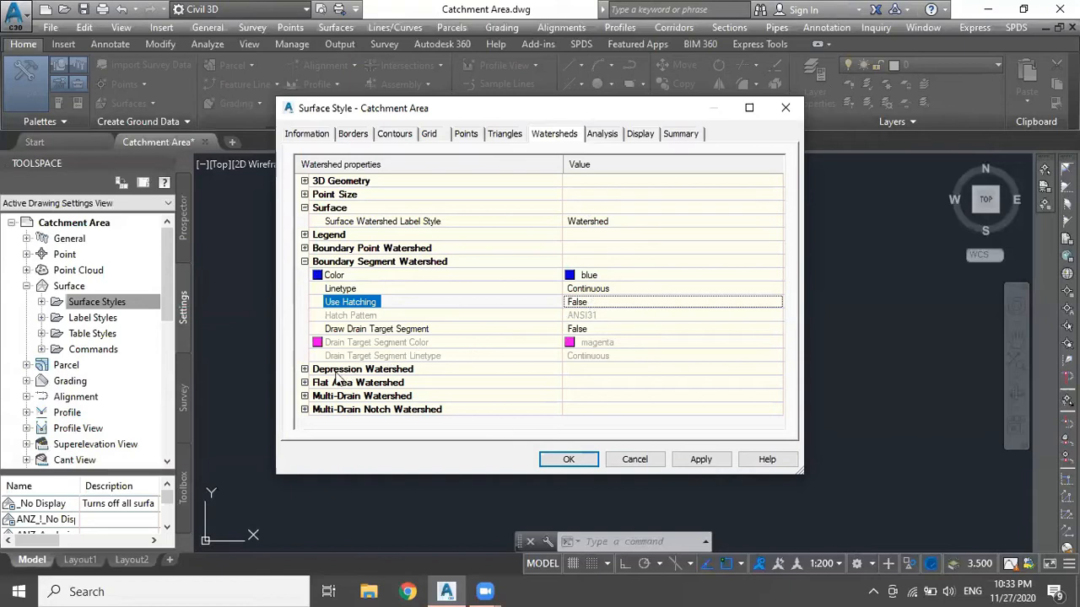
Step: Check the Depression Watershed values, set Use Hatching to False for the Multi-Drain Watershed, and apply the changes
{"action": "left_click", "coordinate": [305, 369]}
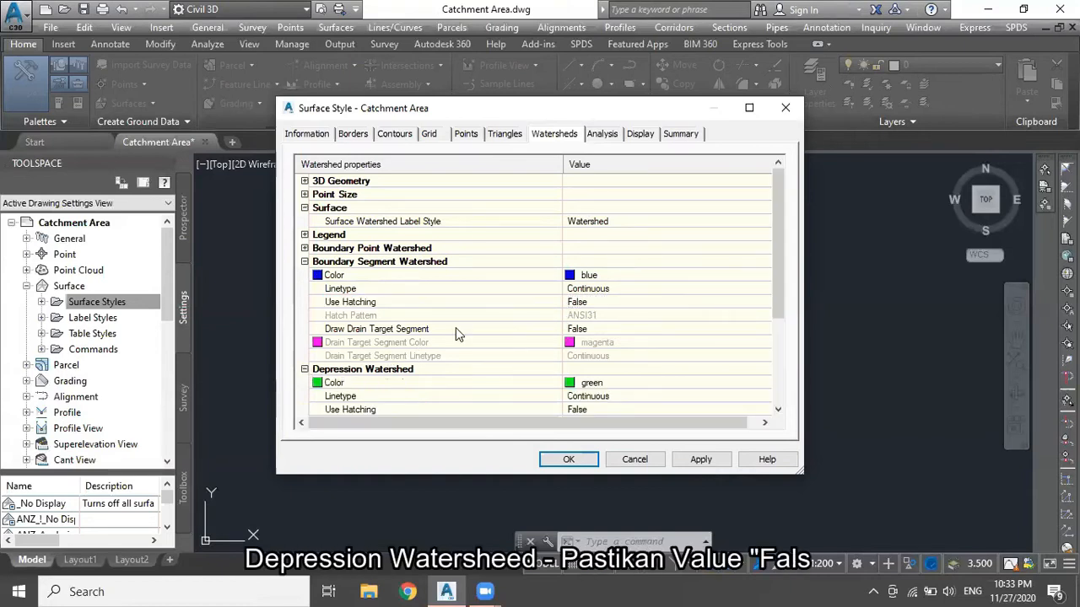
{"action": "scroll", "coordinate": [460, 332], "scroll_direction": "down", "scroll_amount": 3}
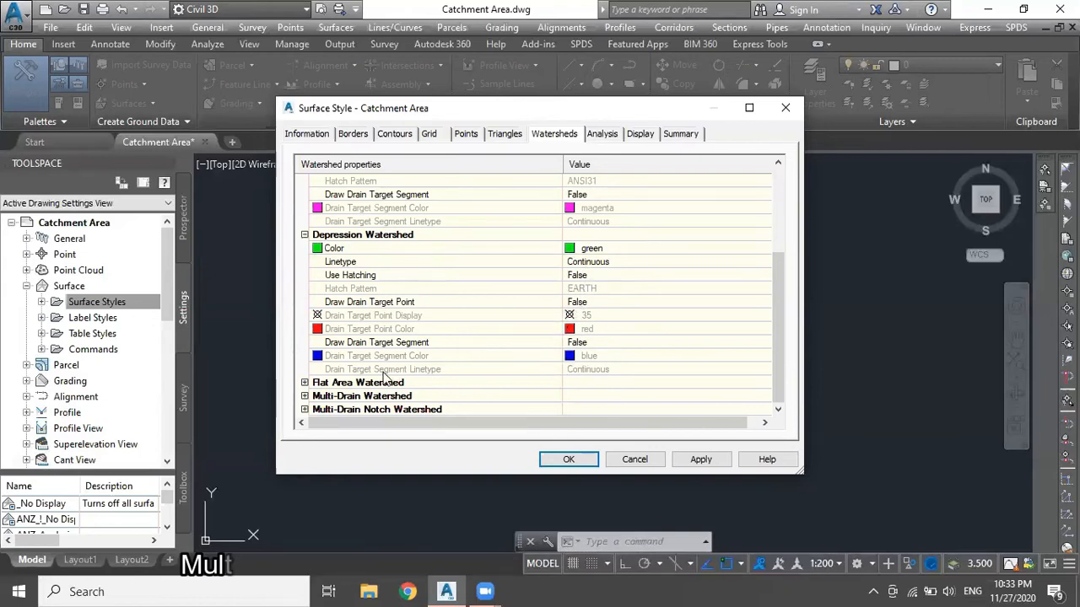
{"action": "left_click", "coordinate": [304, 396]}
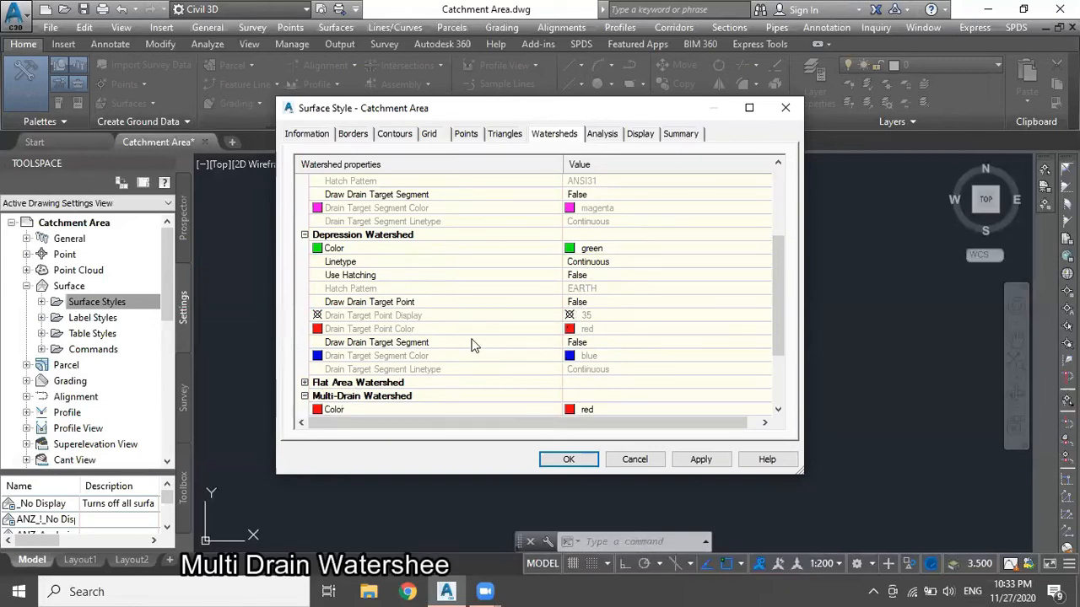
{"action": "scroll", "coordinate": [540, 343], "scroll_direction": "down", "scroll_amount": 2}
{"action": "left_click", "coordinate": [581, 343]}
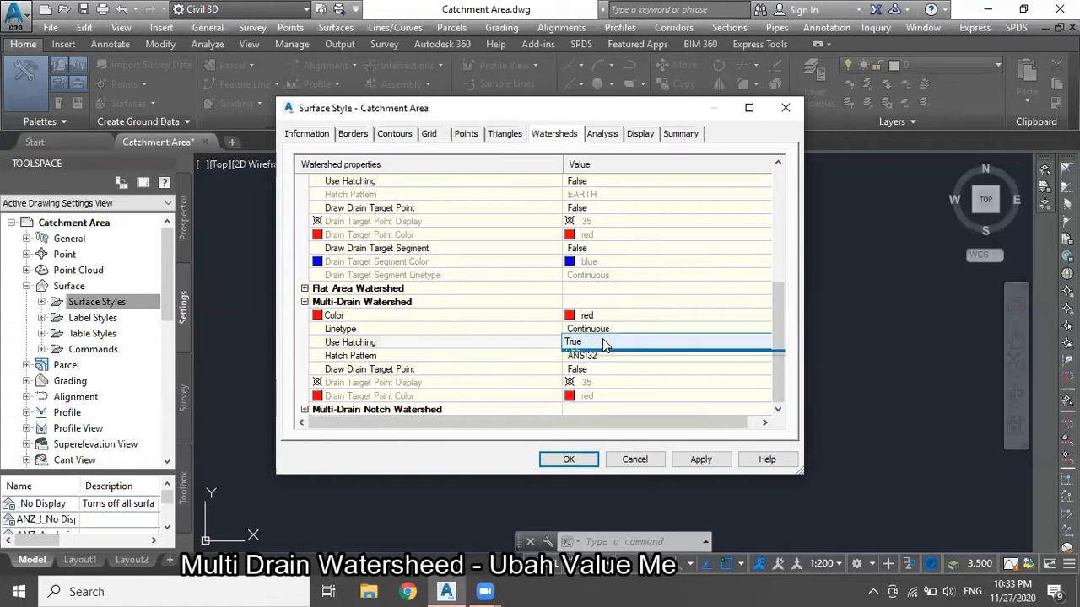
{"action": "left_click", "coordinate": [602, 338]}
{"action": "left_click", "coordinate": [602, 358]}
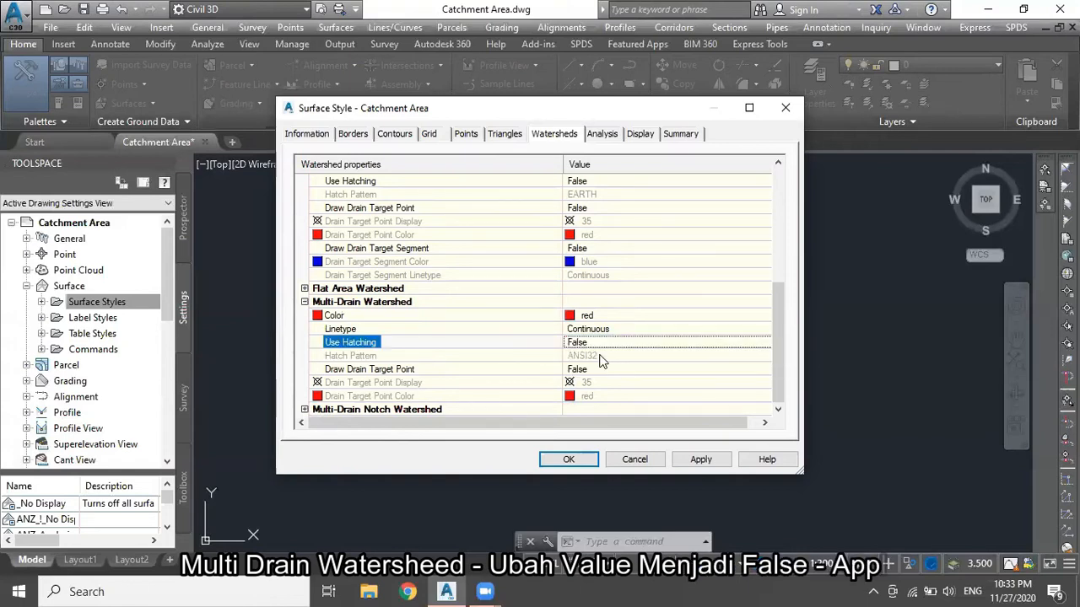
{"action": "left_click", "coordinate": [689, 458]}
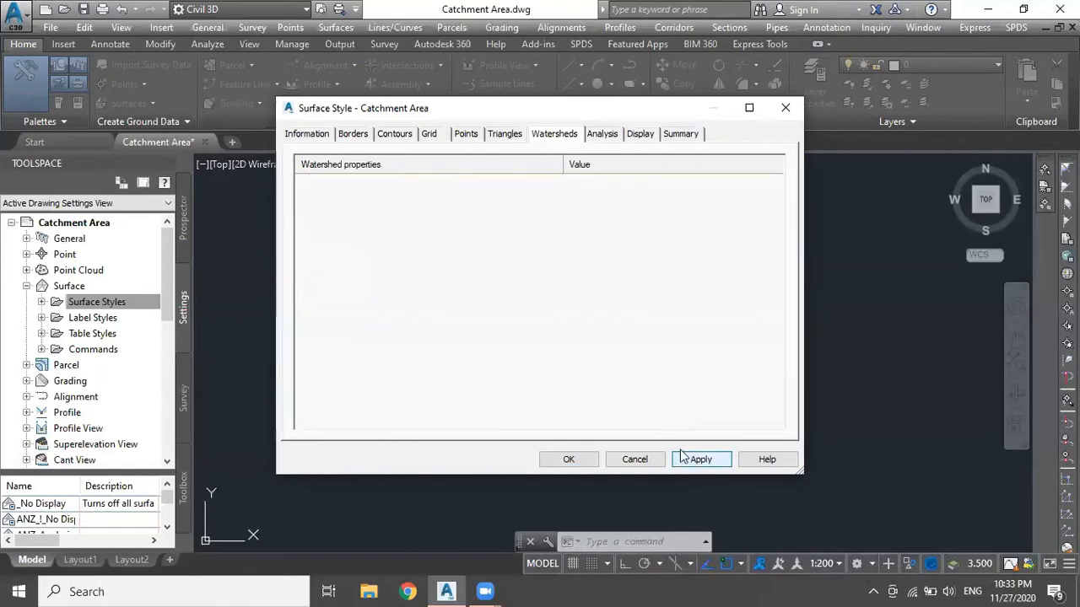
Step: Make the Watersheds component visible in the style's plan display and save the style
{"action": "left_click", "coordinate": [640, 135]}
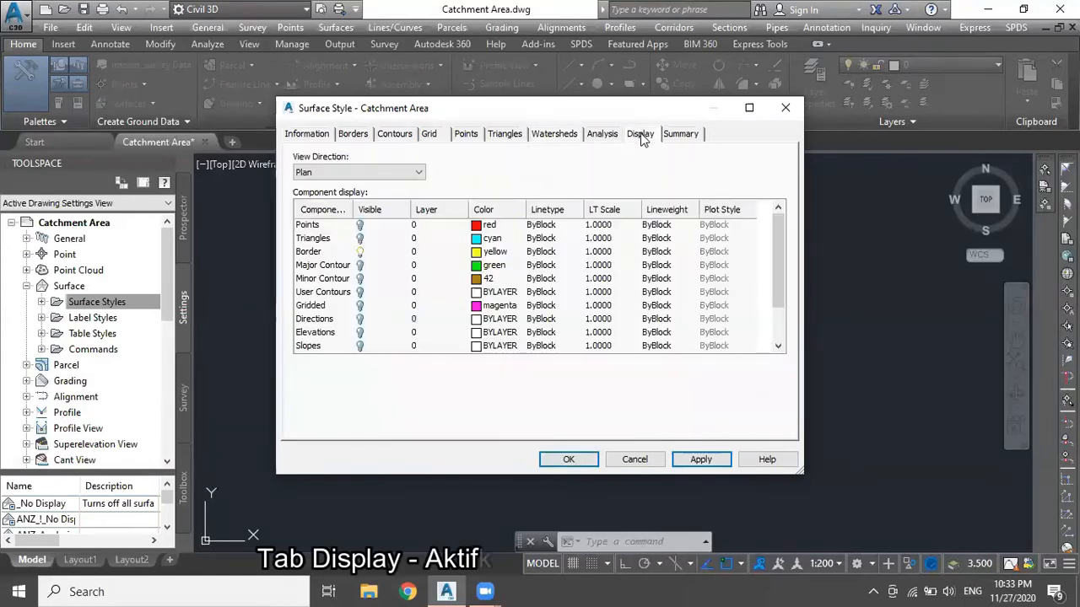
{"action": "scroll", "coordinate": [532, 270], "scroll_direction": "down", "scroll_amount": 1}
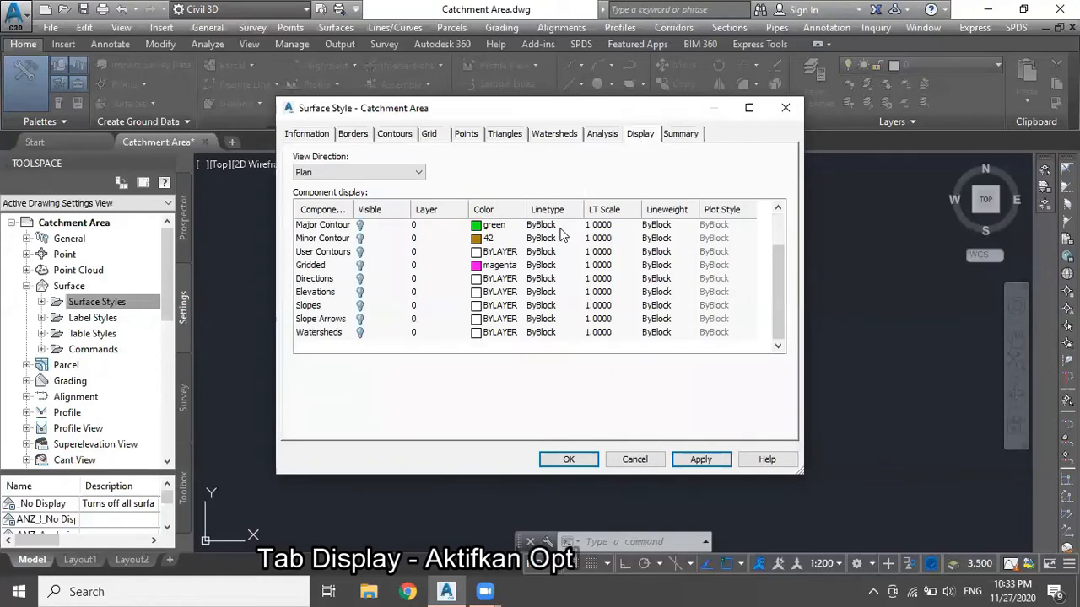
{"action": "left_click", "coordinate": [360, 333]}
{"action": "left_click", "coordinate": [580, 459]}
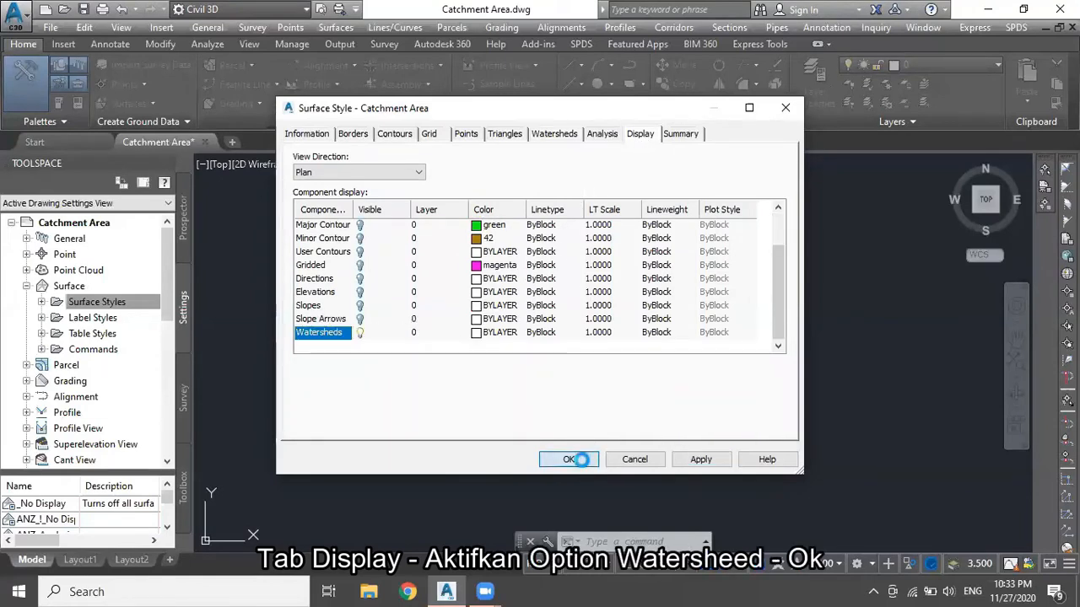
{"action": "key", "text": "Tab"}
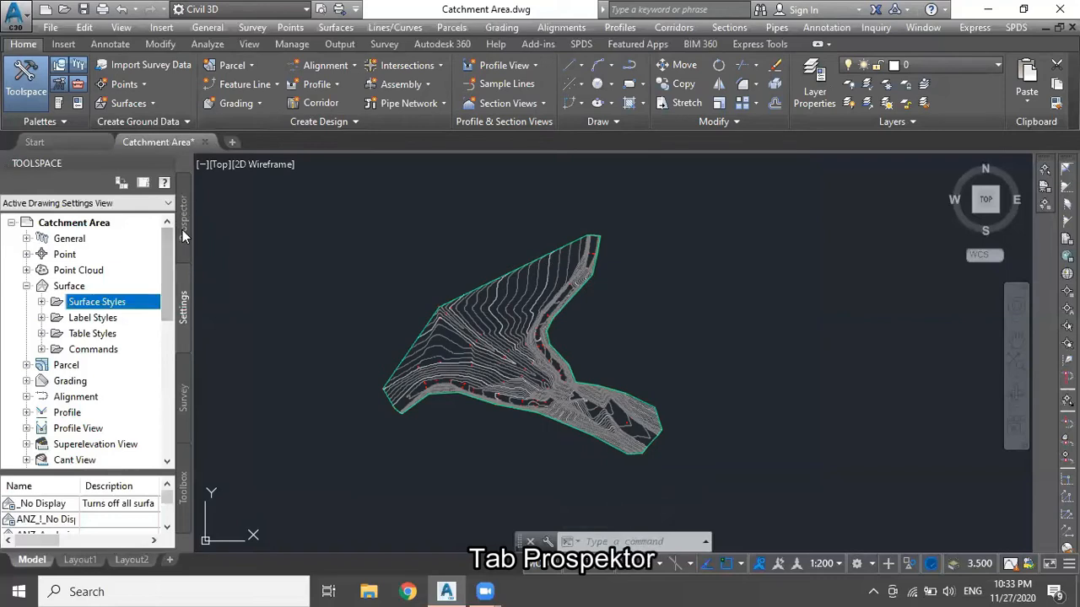
Step: Open the surface properties of Surface Eksisting and set its surface style to Catchment Area
{"action": "left_click", "coordinate": [182, 230]}
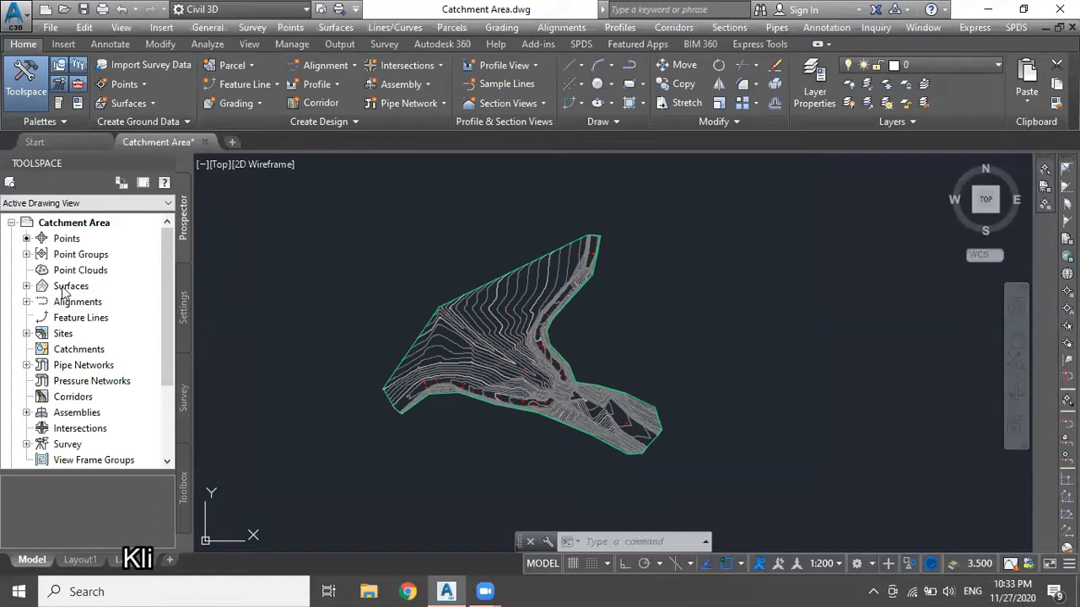
{"action": "left_click", "coordinate": [26, 286]}
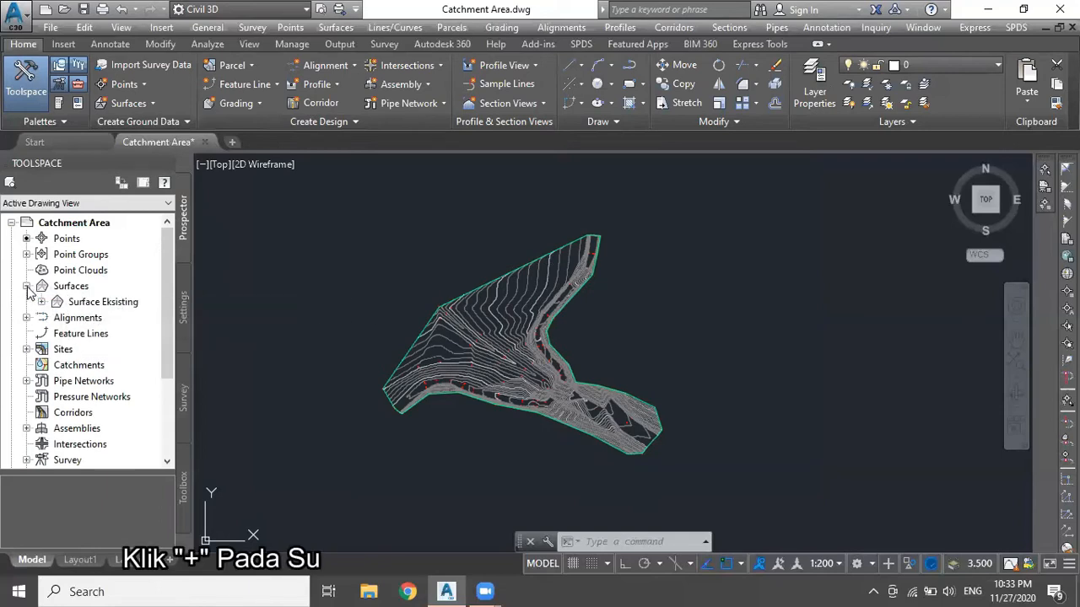
{"action": "left_click", "coordinate": [103, 302]}
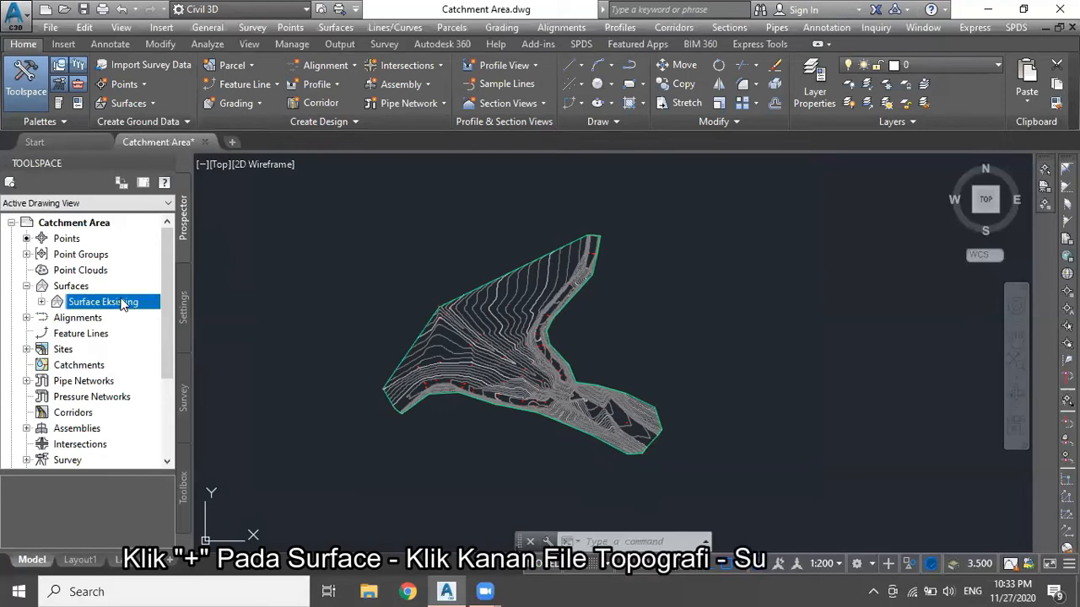
{"action": "right_click", "coordinate": [135, 302]}
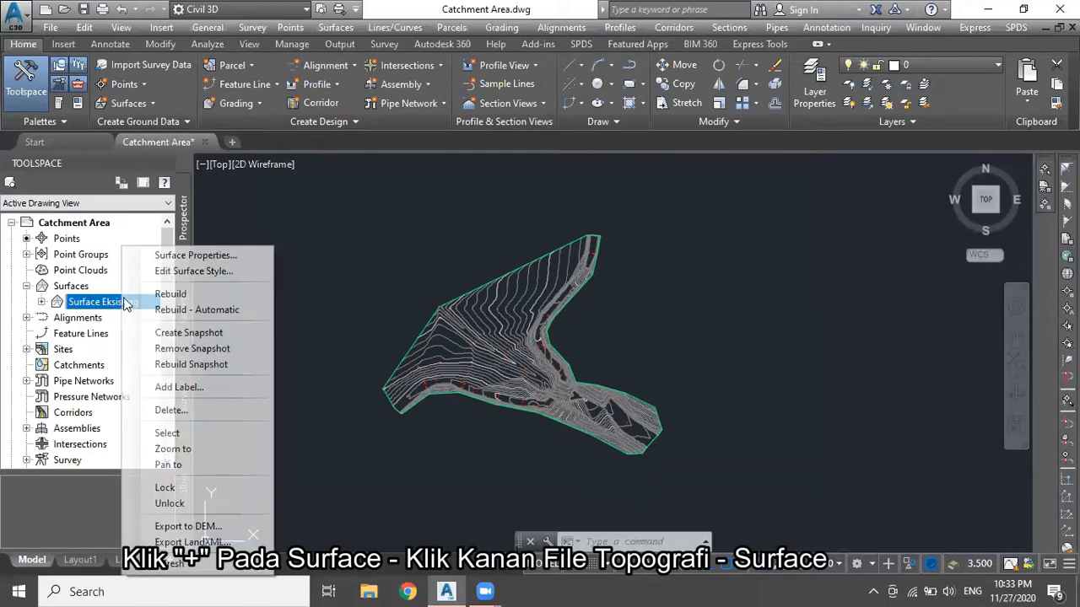
{"action": "left_click", "coordinate": [185, 255]}
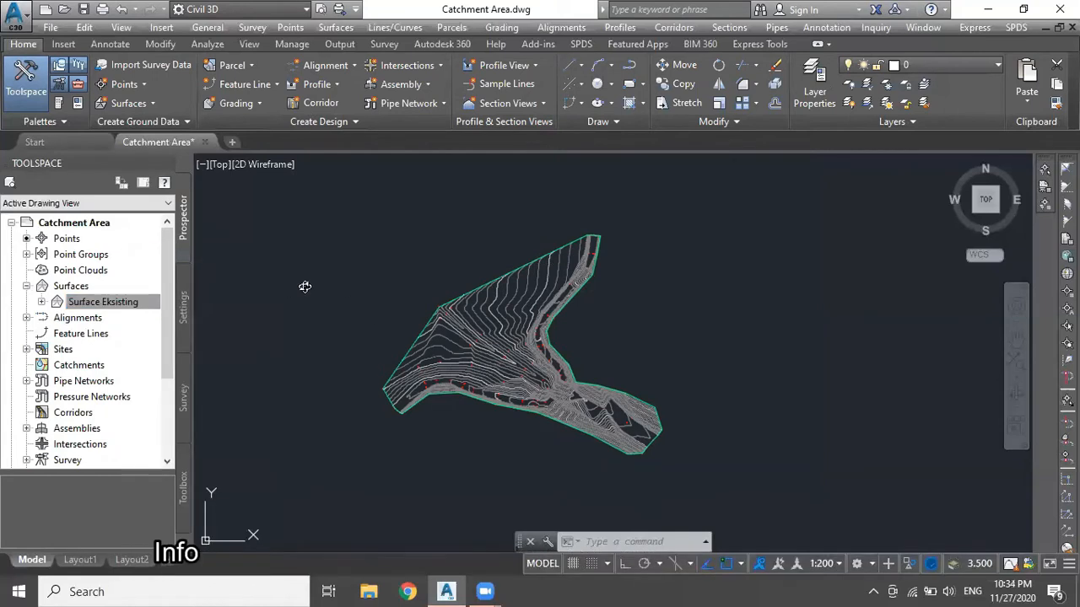
{"action": "left_click", "coordinate": [305, 135]}
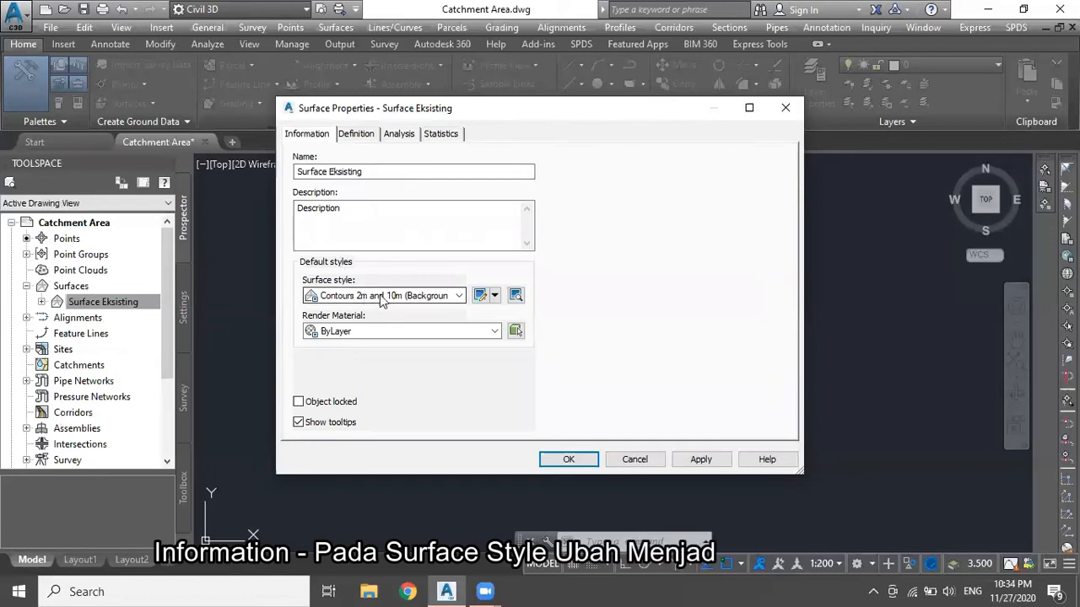
{"action": "left_click", "coordinate": [439, 297]}
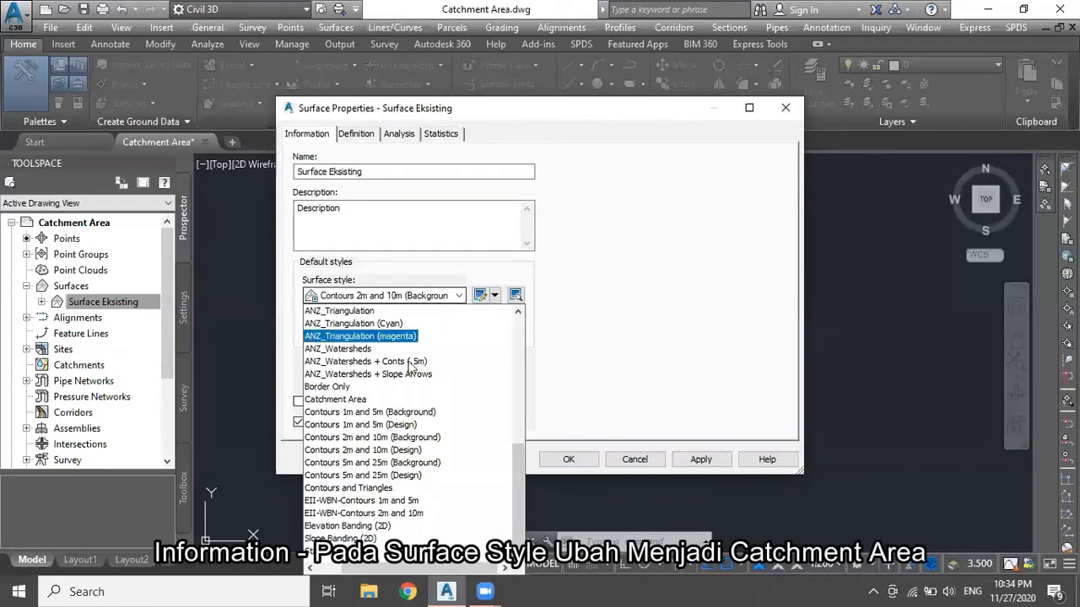
{"action": "left_click", "coordinate": [347, 399]}
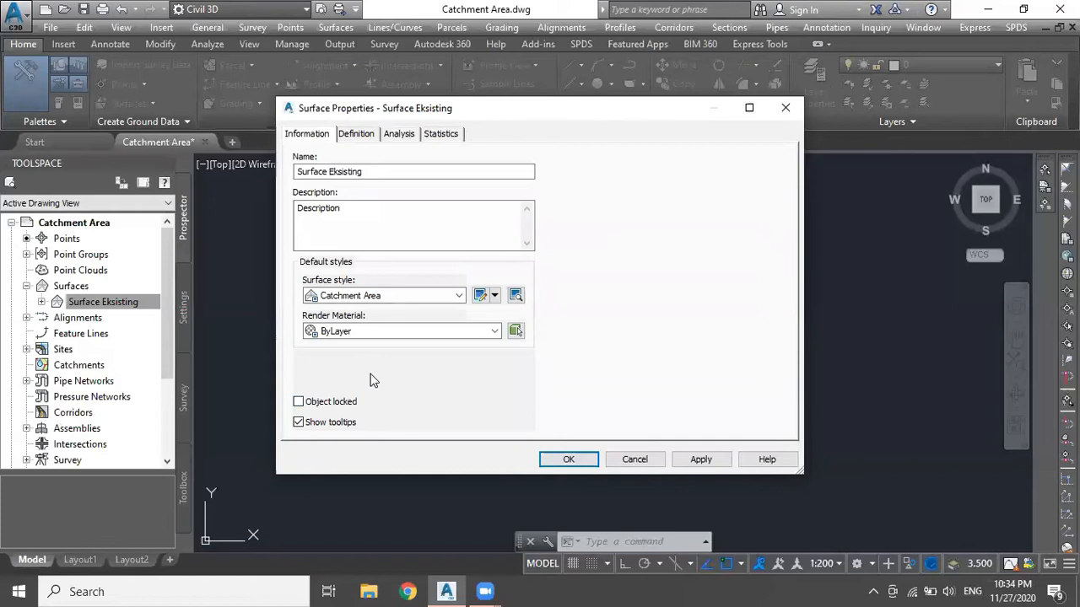
{"action": "left_click", "coordinate": [362, 296]}
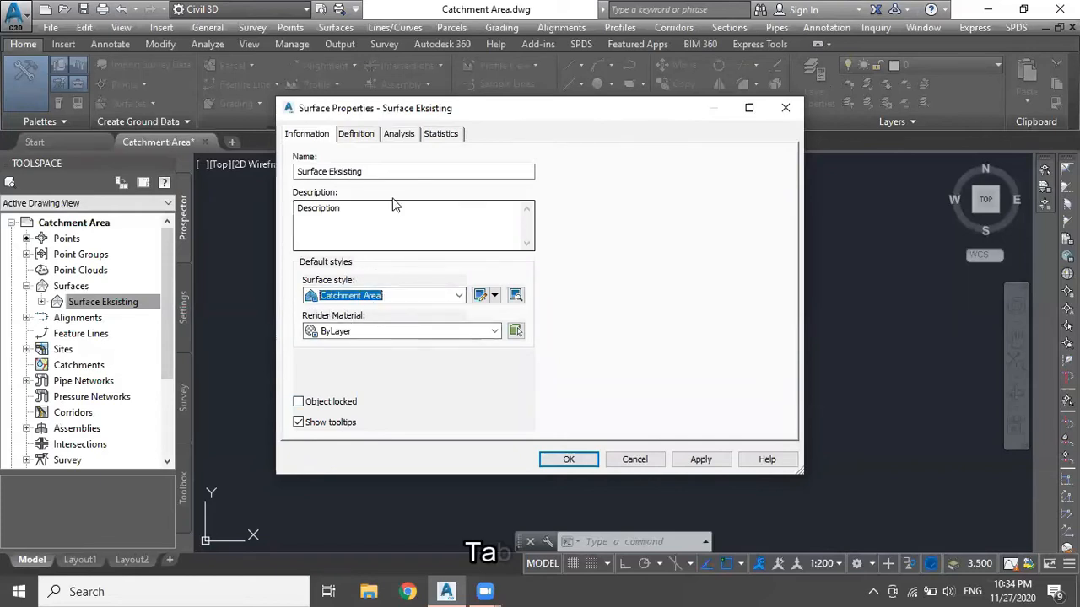
Step: Set the analysis type to Watersheds, with a minimum average depth of 1 and adjacent boundary watersheds merged
{"action": "left_click", "coordinate": [402, 134]}
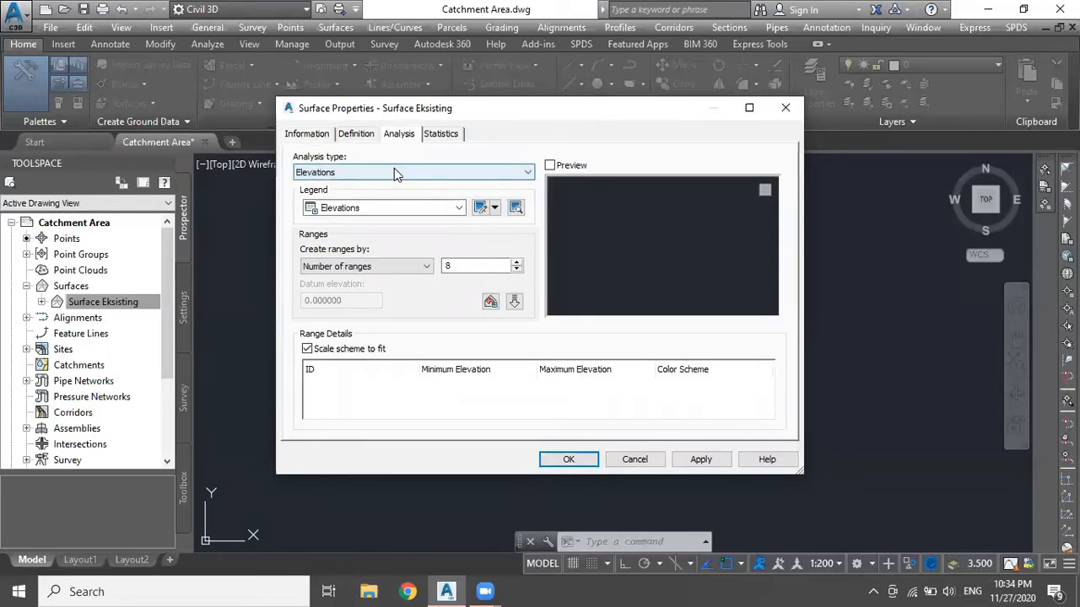
{"action": "left_click", "coordinate": [394, 170]}
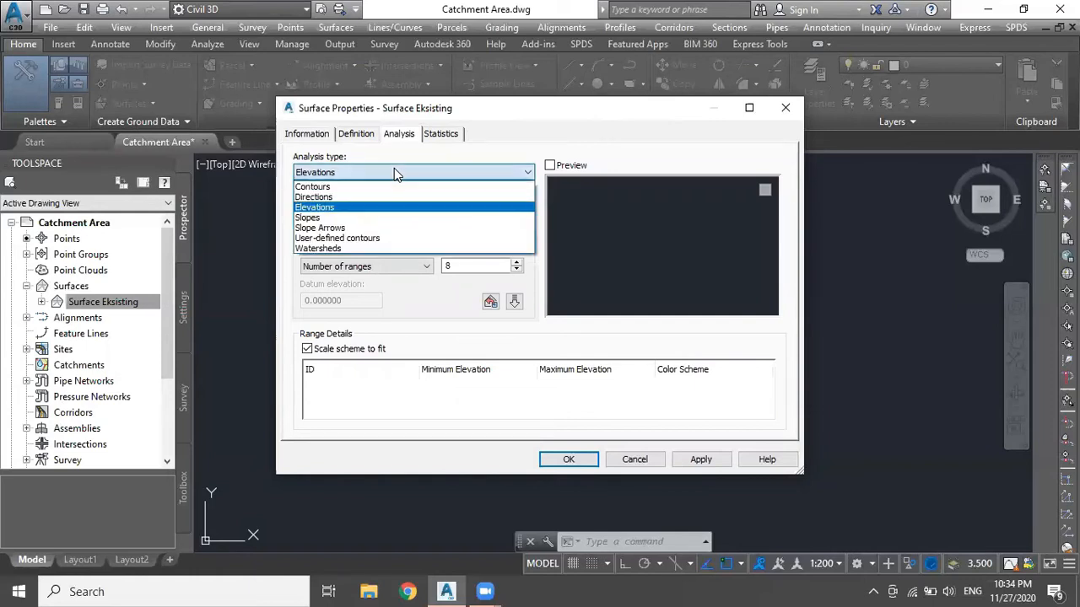
{"action": "left_click", "coordinate": [349, 250]}
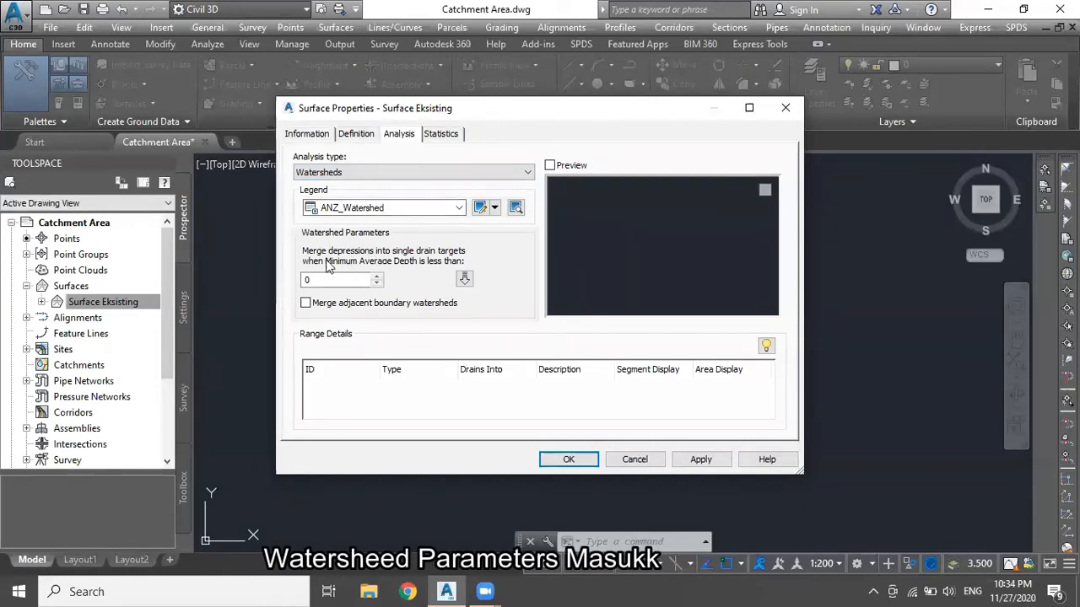
{"action": "double_click", "coordinate": [307, 280]}
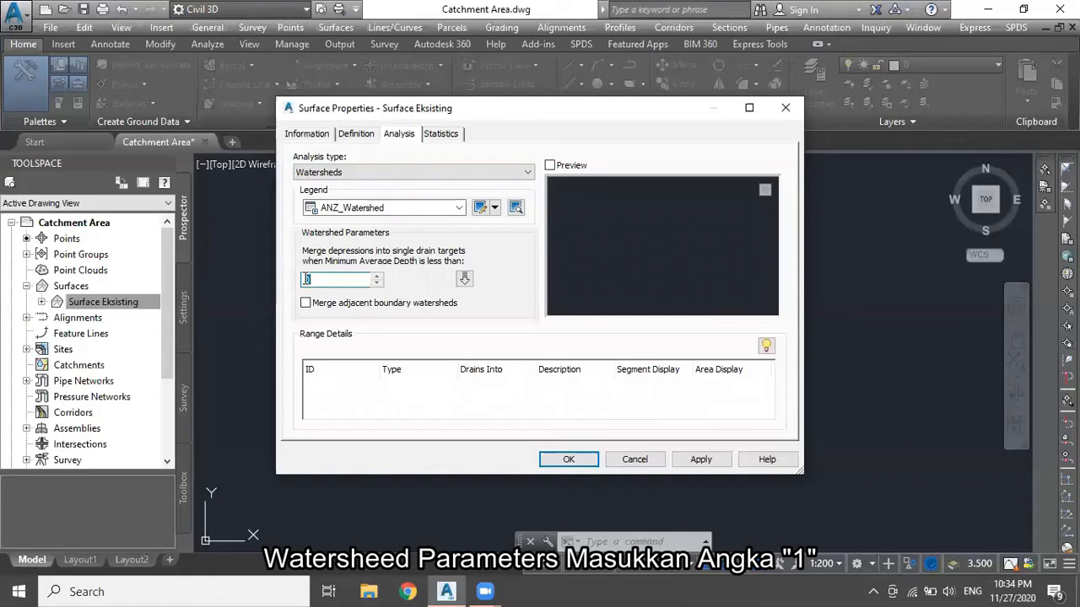
{"action": "type", "text": "1"}
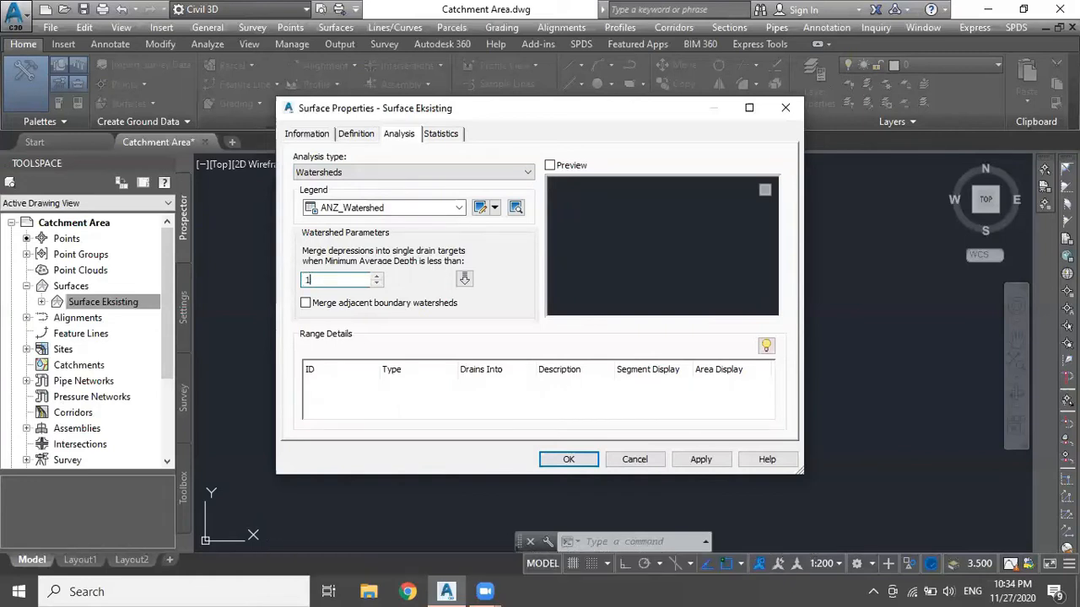
{"action": "left_click", "coordinate": [306, 303]}
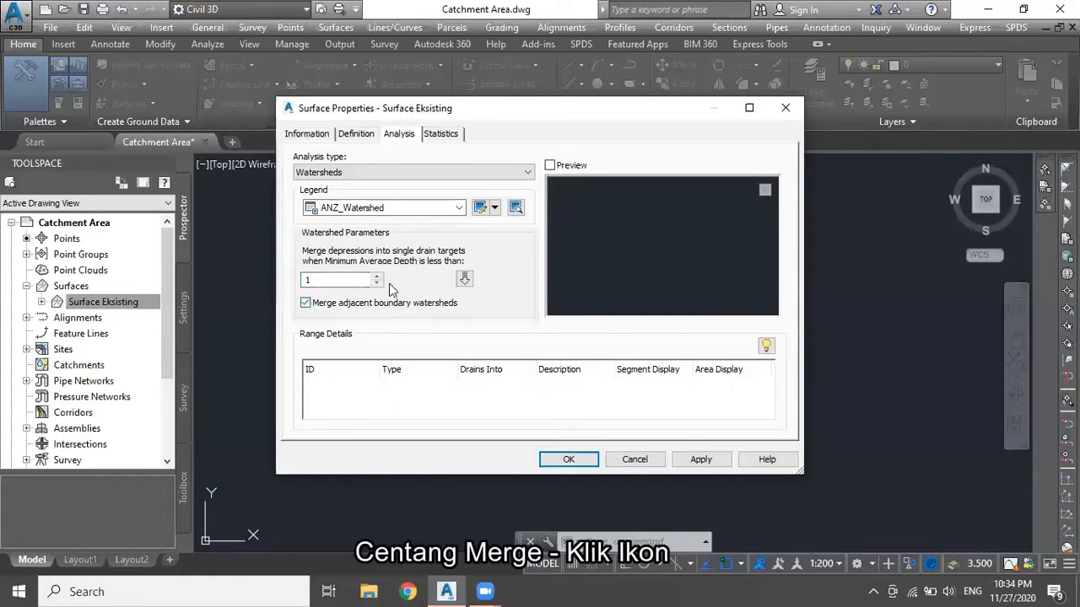
Step: Run the watershed analysis on Surface Eksisting and accept the surface properties
{"action": "left_click", "coordinate": [464, 280]}
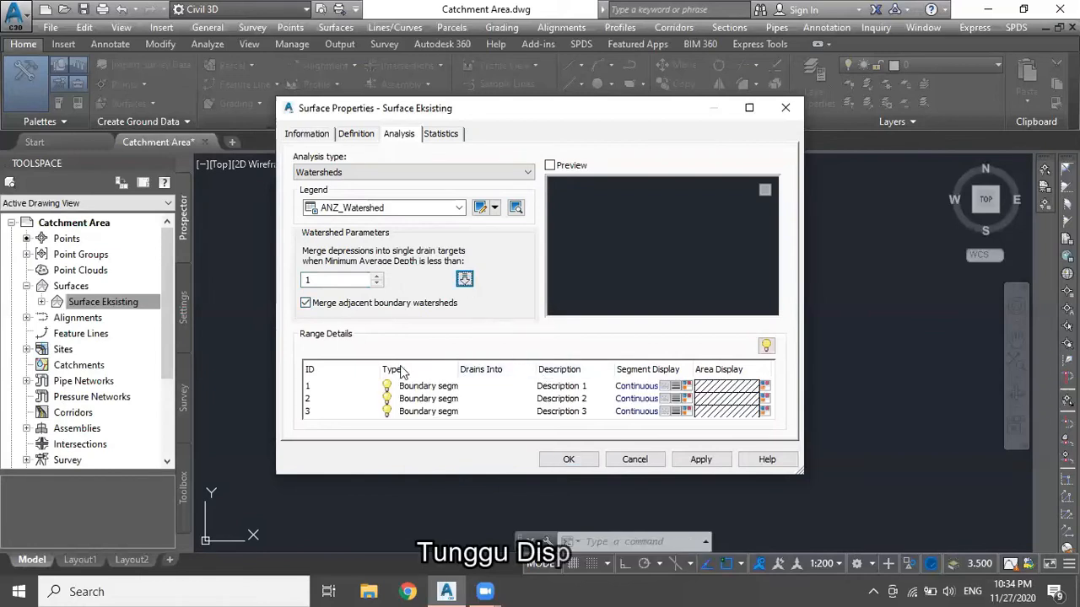
{"action": "left_click", "coordinate": [572, 462]}
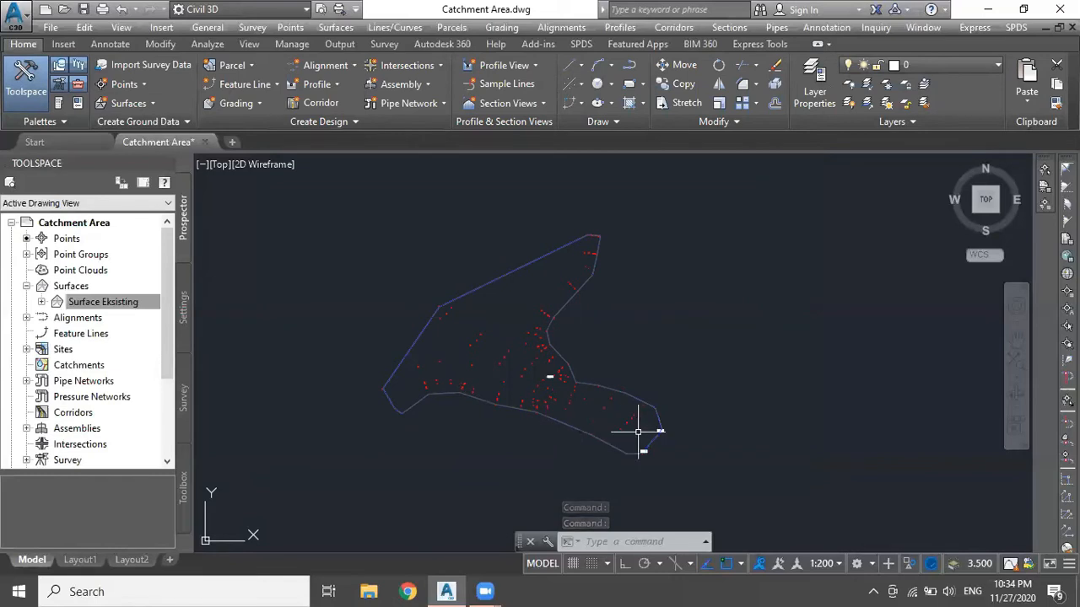
Step: Examine the watershed labels at the surface's southeastern boundary and in its interior for ID, type and area
{"action": "scroll", "coordinate": [638, 434], "scroll_direction": "up", "scroll_amount": 2}
{"action": "mouse_move", "coordinate": [607, 407]}
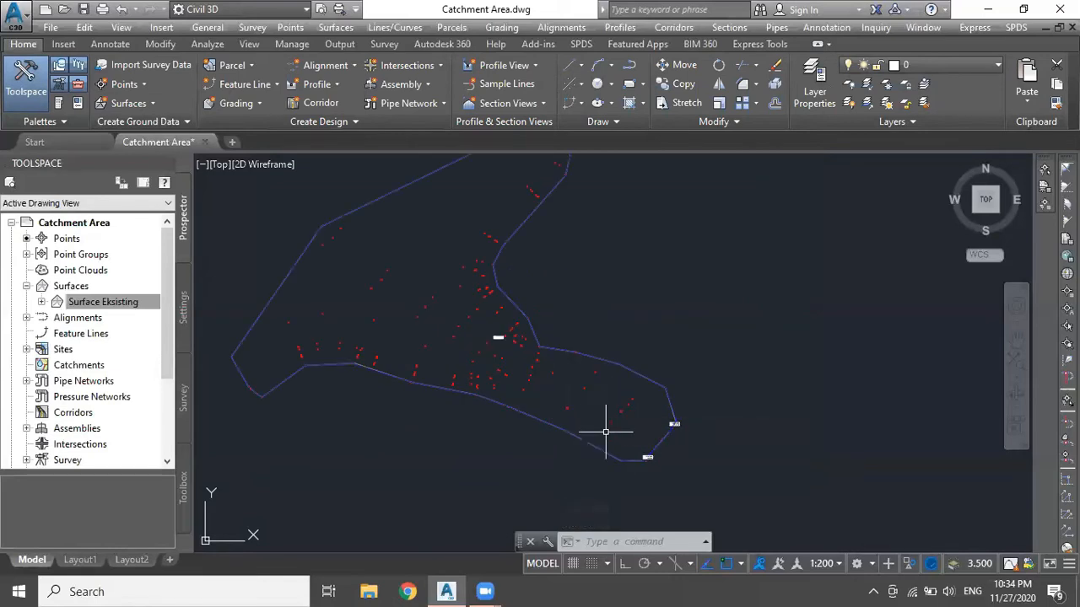
{"action": "scroll", "coordinate": [675, 429], "scroll_direction": "up", "scroll_amount": 2}
{"action": "scroll", "coordinate": [675, 426], "scroll_direction": "down", "scroll_amount": 2}
{"action": "scroll", "coordinate": [675, 426], "scroll_direction": "up", "scroll_amount": 4}
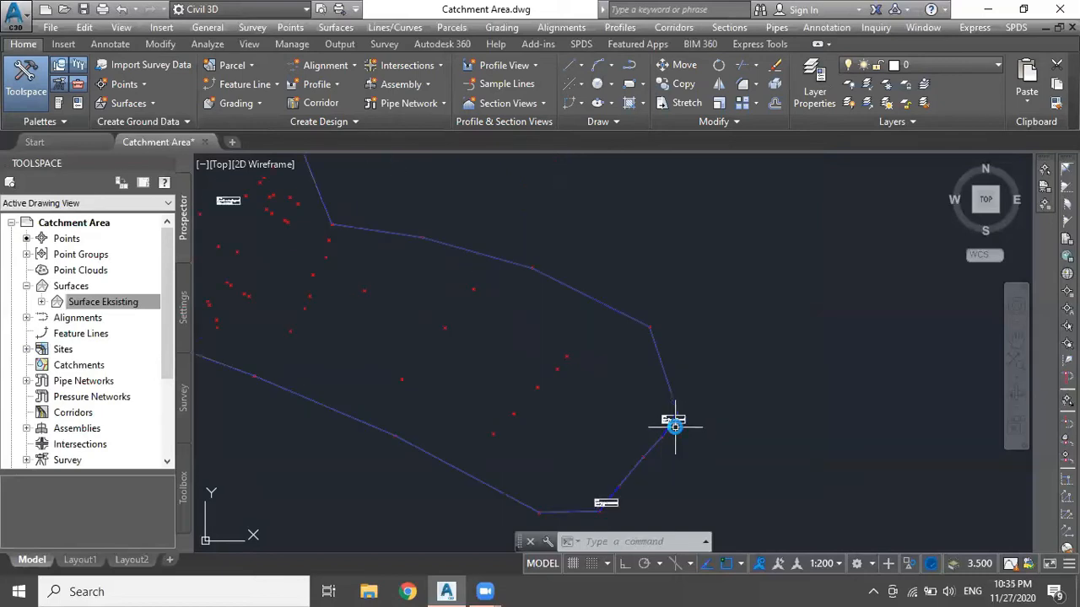
{"action": "scroll", "coordinate": [666, 434], "scroll_direction": "up", "scroll_amount": 5}
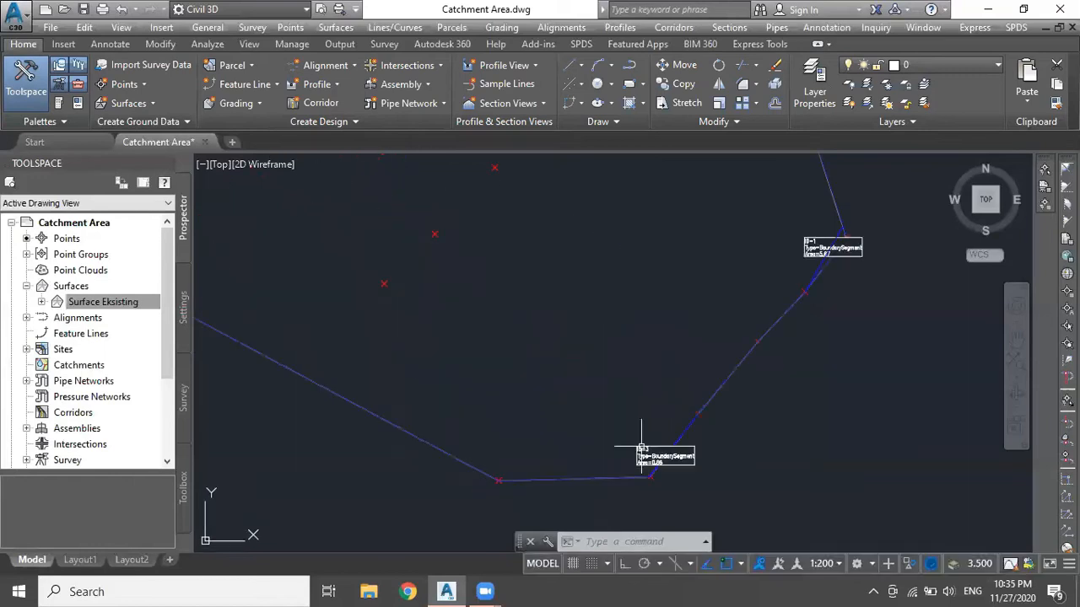
{"action": "scroll", "coordinate": [660, 451], "scroll_direction": "down", "scroll_amount": 2}
{"action": "scroll", "coordinate": [660, 451], "scroll_direction": "down", "scroll_amount": 6}
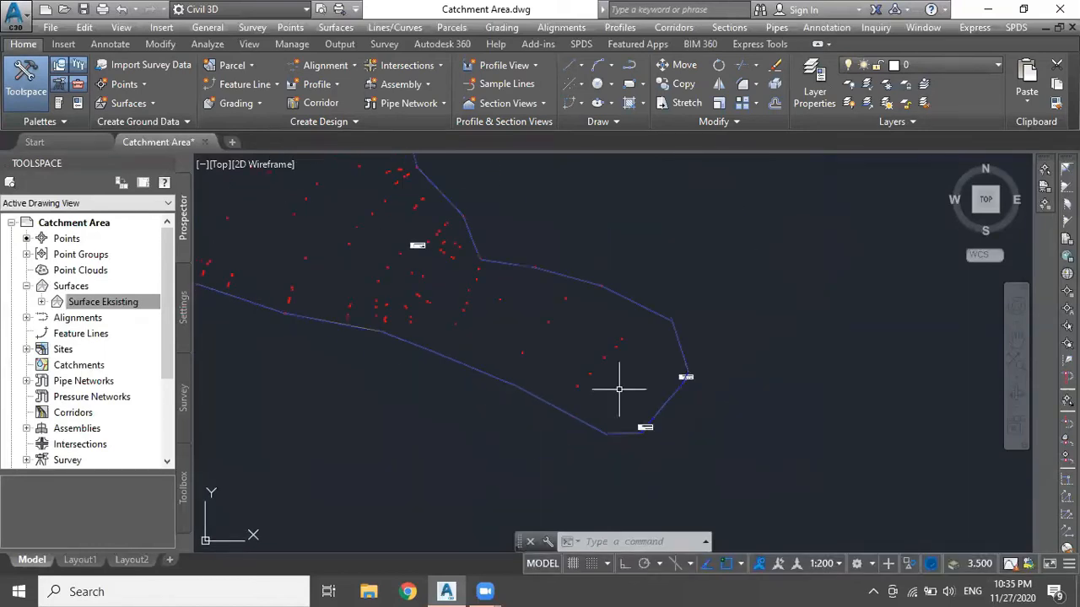
{"action": "scroll", "coordinate": [712, 443], "scroll_direction": "up", "scroll_amount": 2}
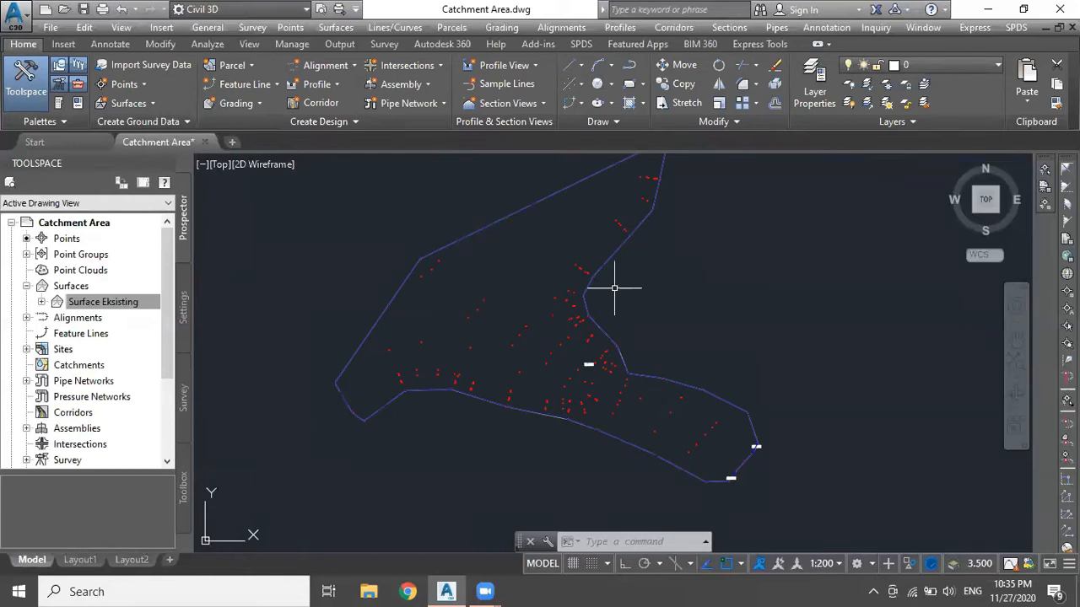
{"action": "scroll", "coordinate": [615, 289], "scroll_direction": "up", "scroll_amount": 8}
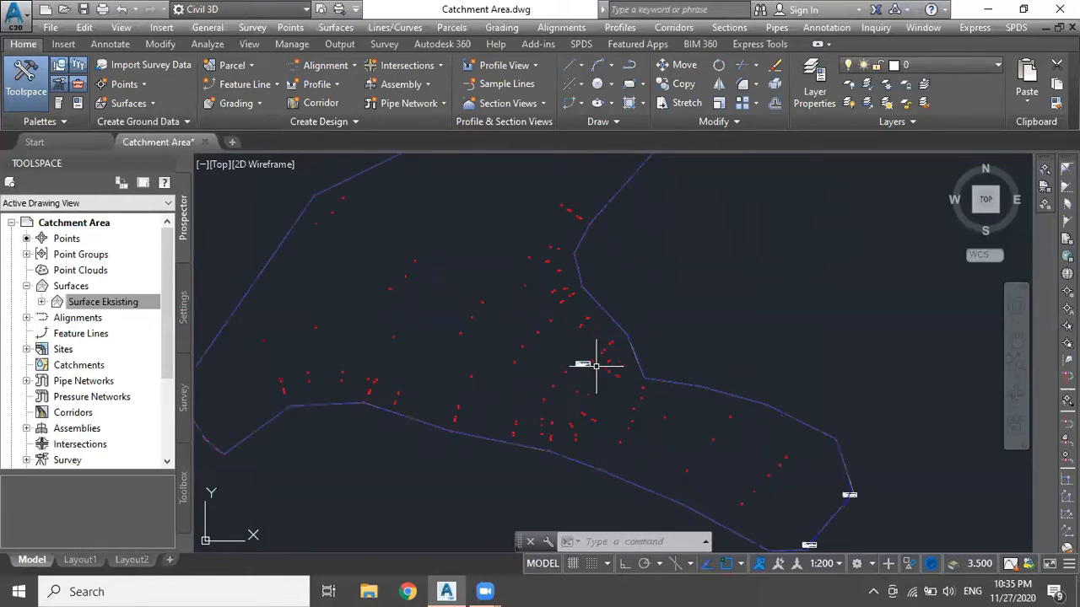
{"action": "scroll", "coordinate": [559, 377], "scroll_direction": "up", "scroll_amount": 2}
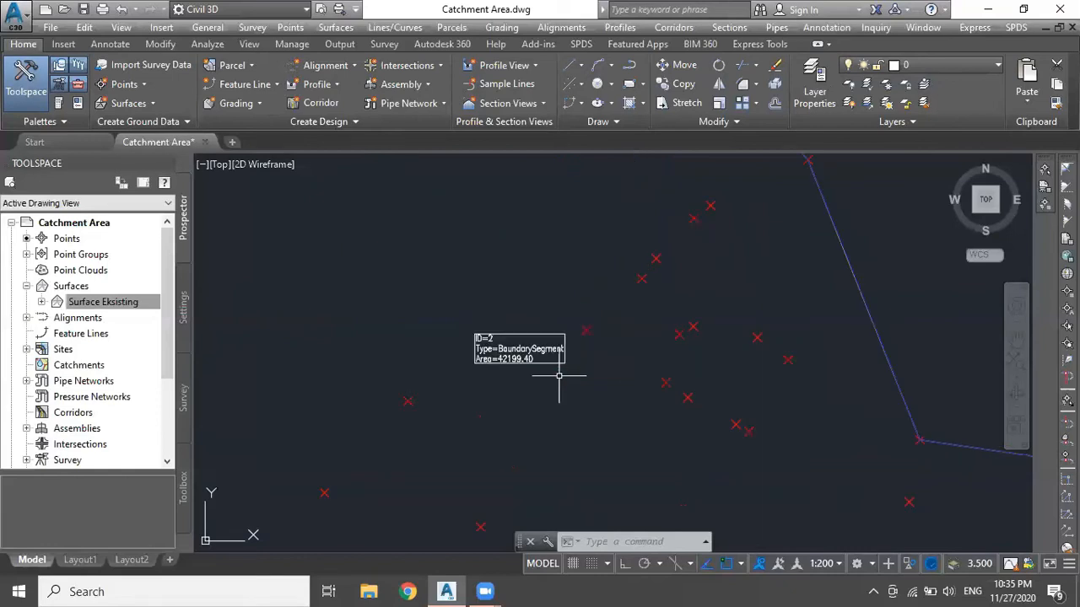
{"action": "scroll", "coordinate": [558, 377], "scroll_direction": "down", "scroll_amount": 7}
{"action": "scroll", "coordinate": [558, 377], "scroll_direction": "down", "scroll_amount": 2}
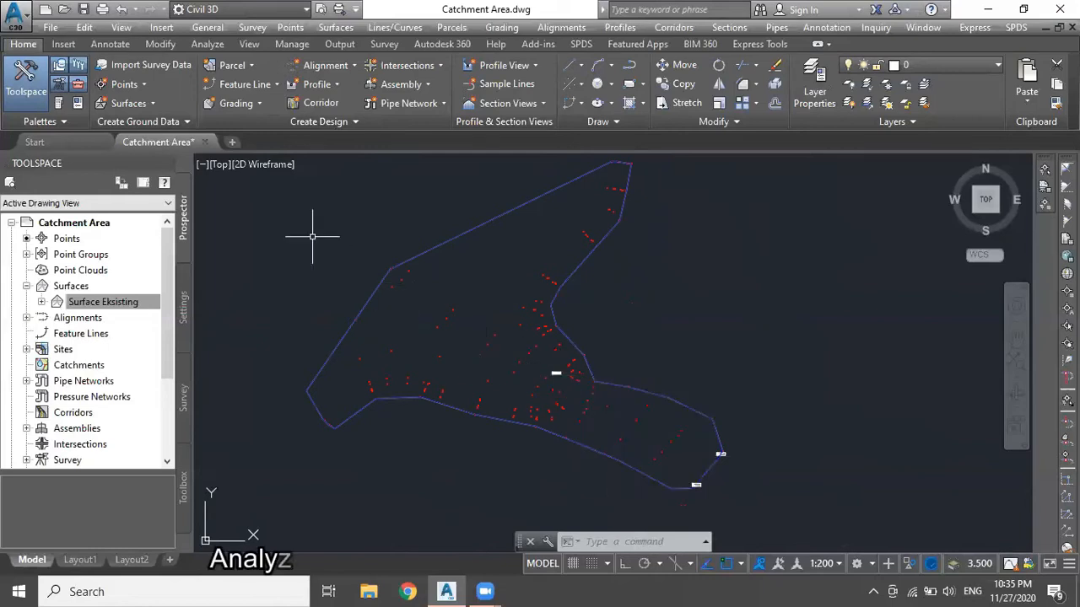
Step: Start the Water Drop analysis with 3D Polyline as path object type and a marker placed at the start point
{"action": "left_click", "coordinate": [206, 43]}
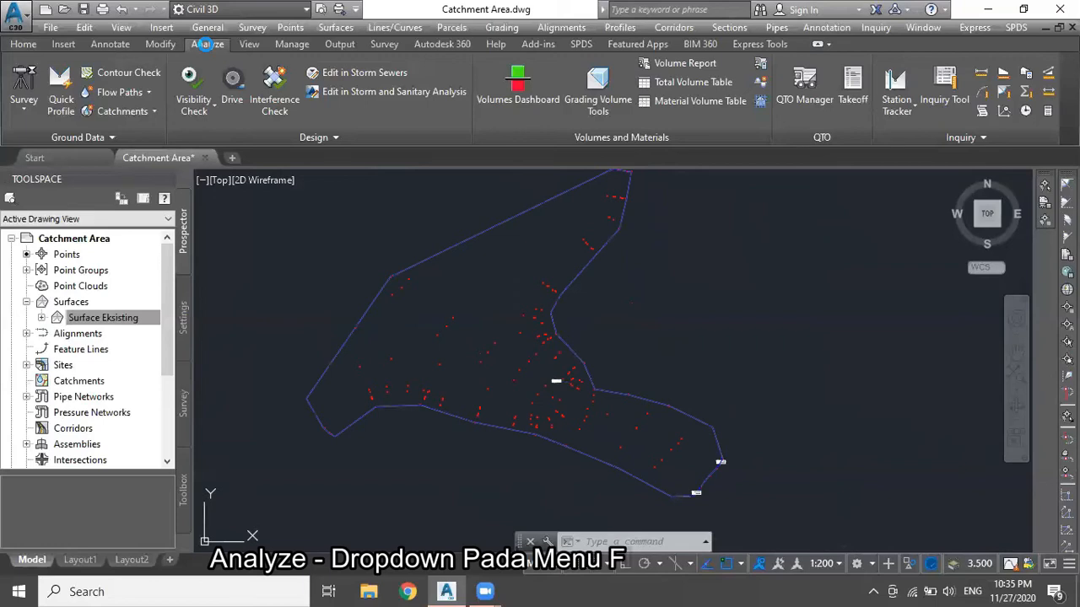
{"action": "left_click", "coordinate": [149, 93]}
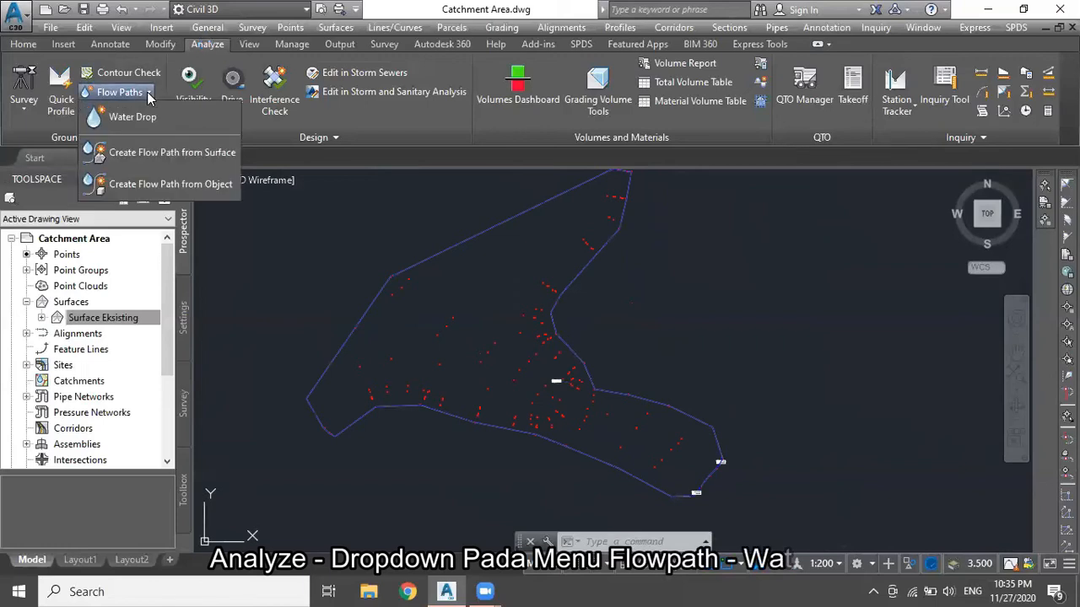
{"action": "left_click", "coordinate": [190, 118]}
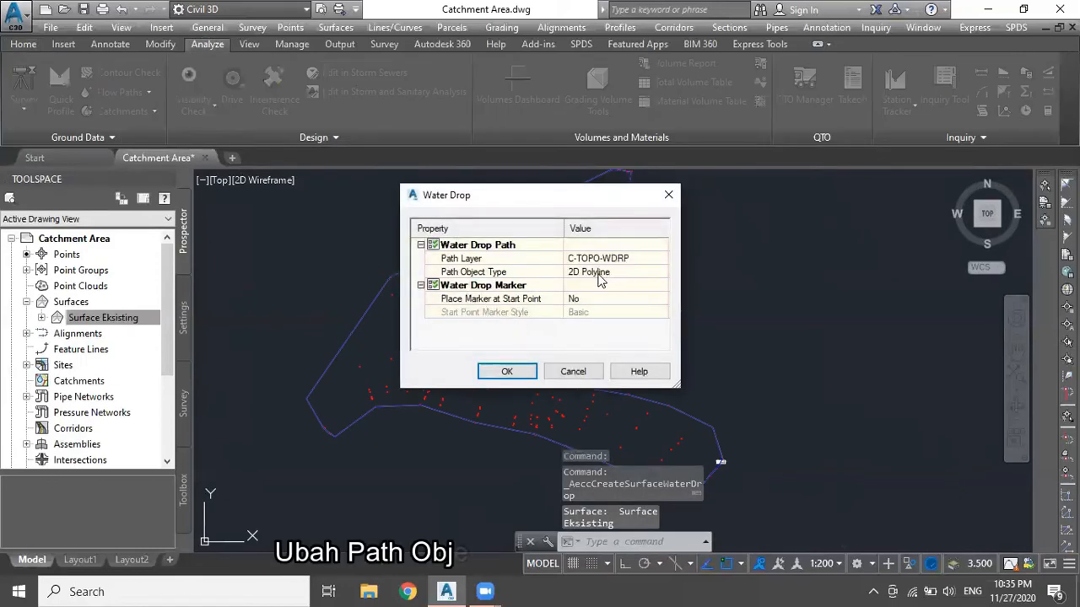
{"action": "left_click", "coordinate": [592, 273]}
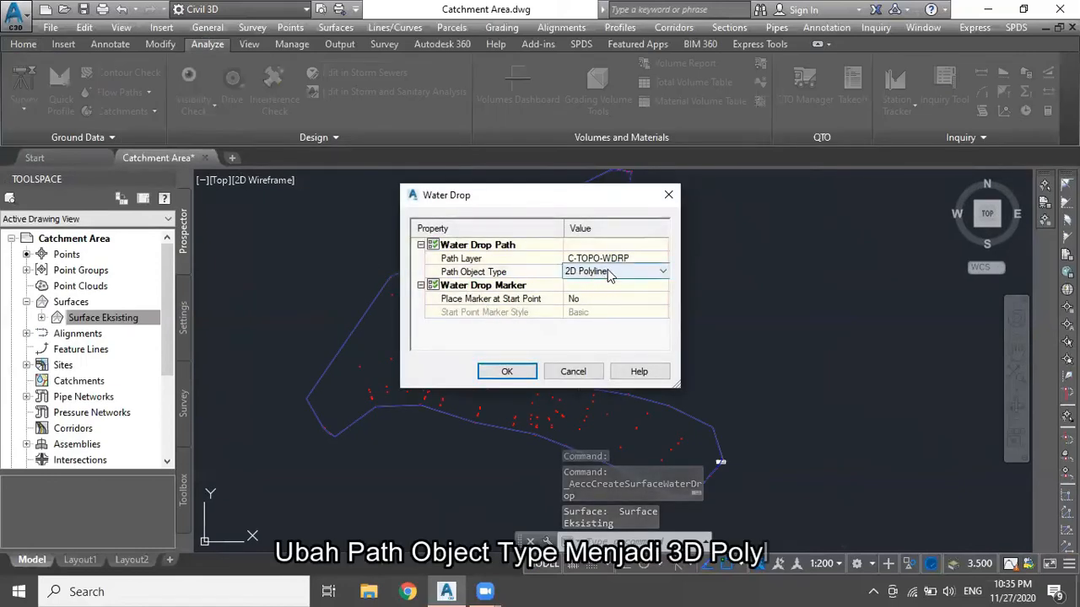
{"action": "left_click", "coordinate": [609, 275]}
{"action": "left_click", "coordinate": [604, 296]}
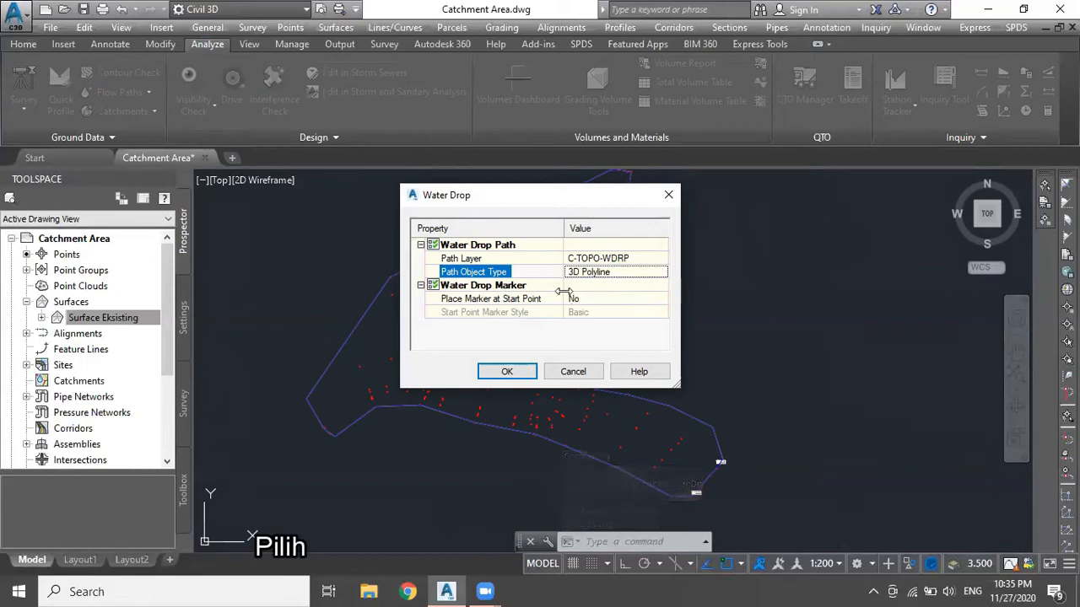
{"action": "left_click", "coordinate": [607, 302]}
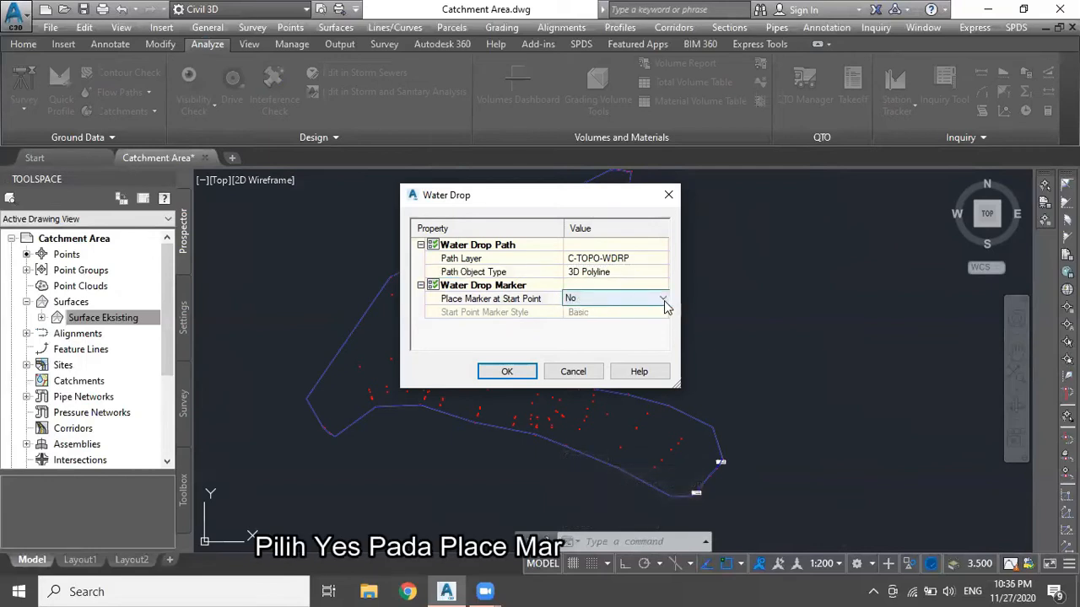
{"action": "left_click", "coordinate": [662, 300]}
{"action": "left_click", "coordinate": [629, 323]}
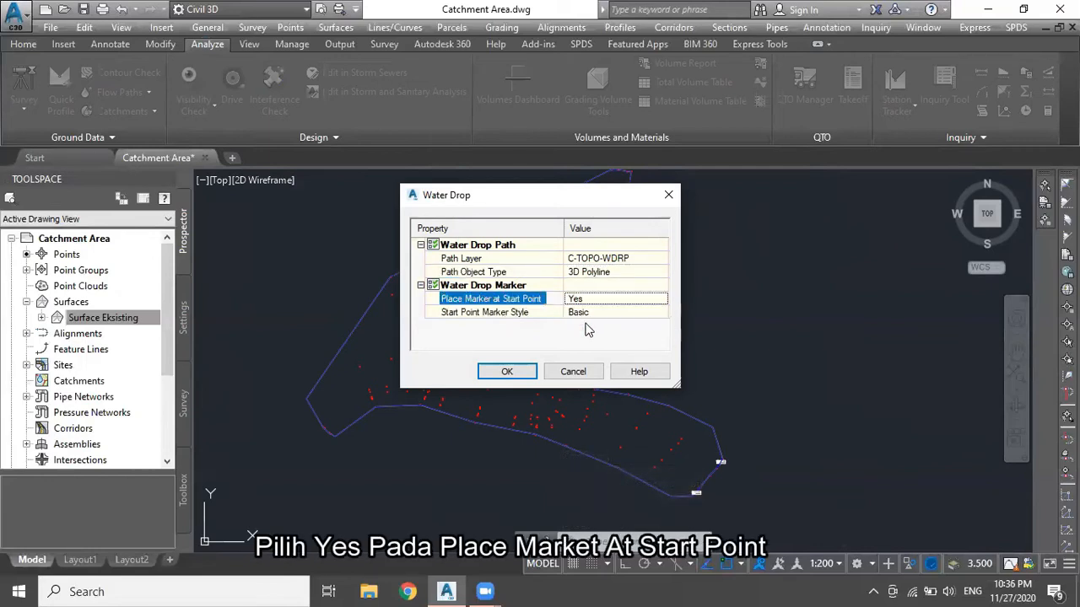
{"action": "left_click", "coordinate": [507, 372]}
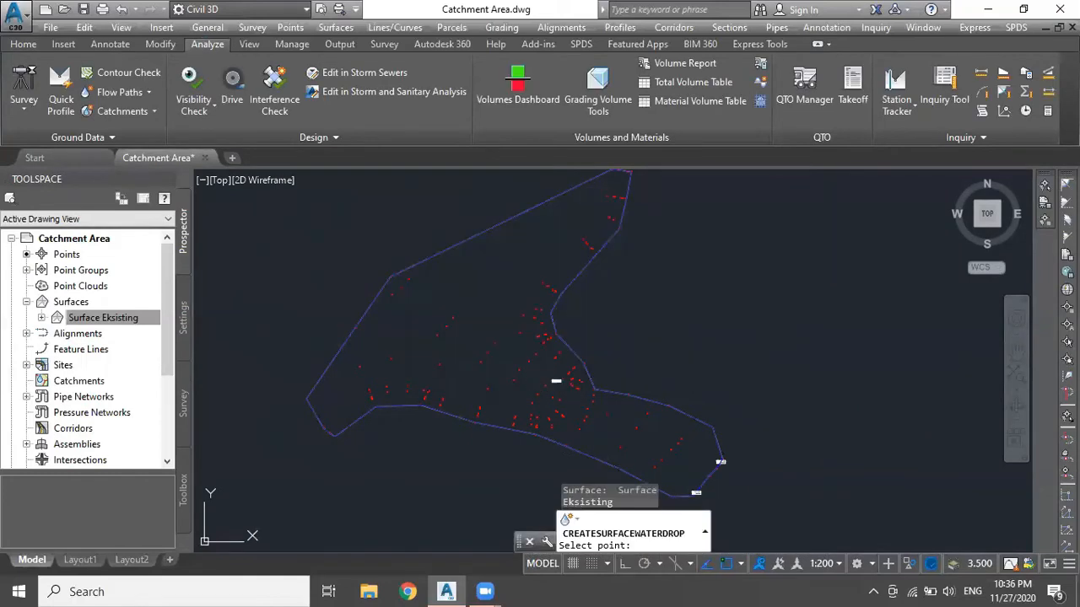
Step: Trace a water drop path from a point just west of the interior watershed label with ID 2
{"action": "scroll", "coordinate": [570, 401], "scroll_direction": "up", "scroll_amount": 6}
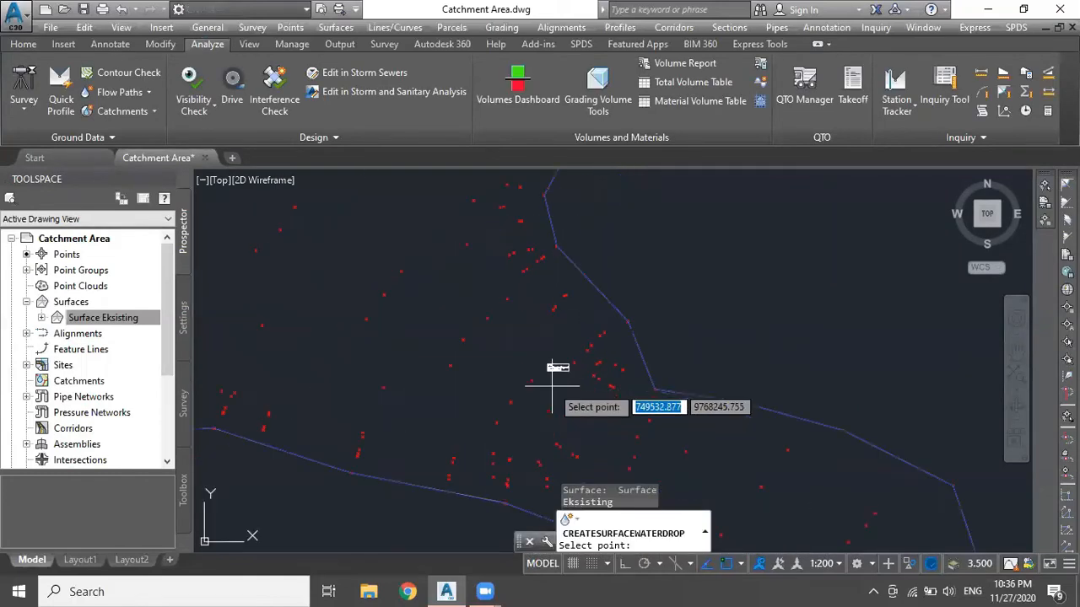
{"action": "scroll", "coordinate": [509, 359], "scroll_direction": "up", "scroll_amount": 2}
{"action": "scroll", "coordinate": [510, 358], "scroll_direction": "down", "scroll_amount": 4}
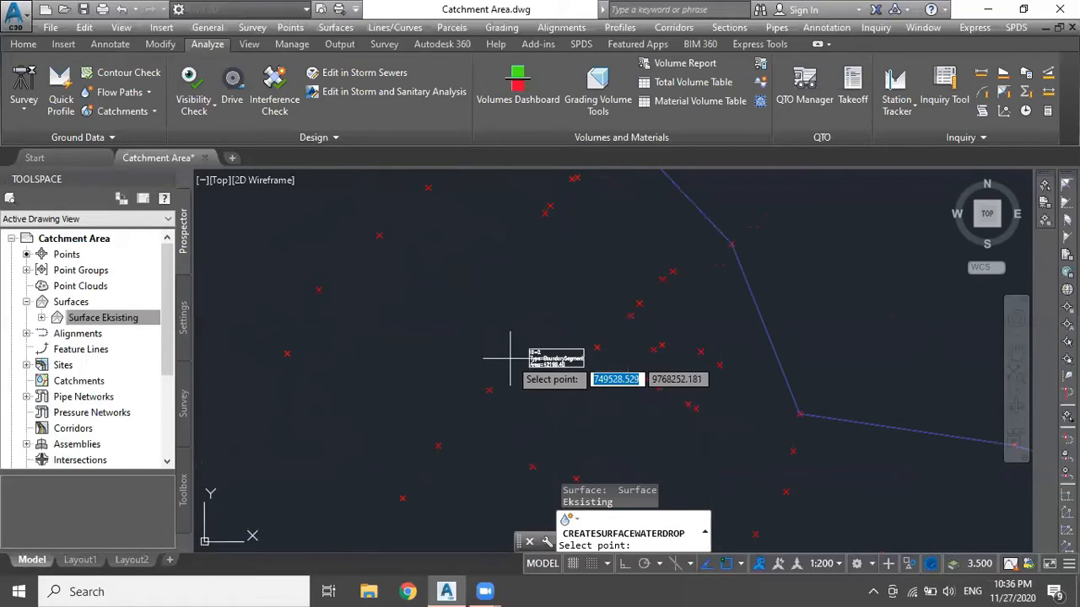
{"action": "scroll", "coordinate": [517, 359], "scroll_direction": "up", "scroll_amount": 4}
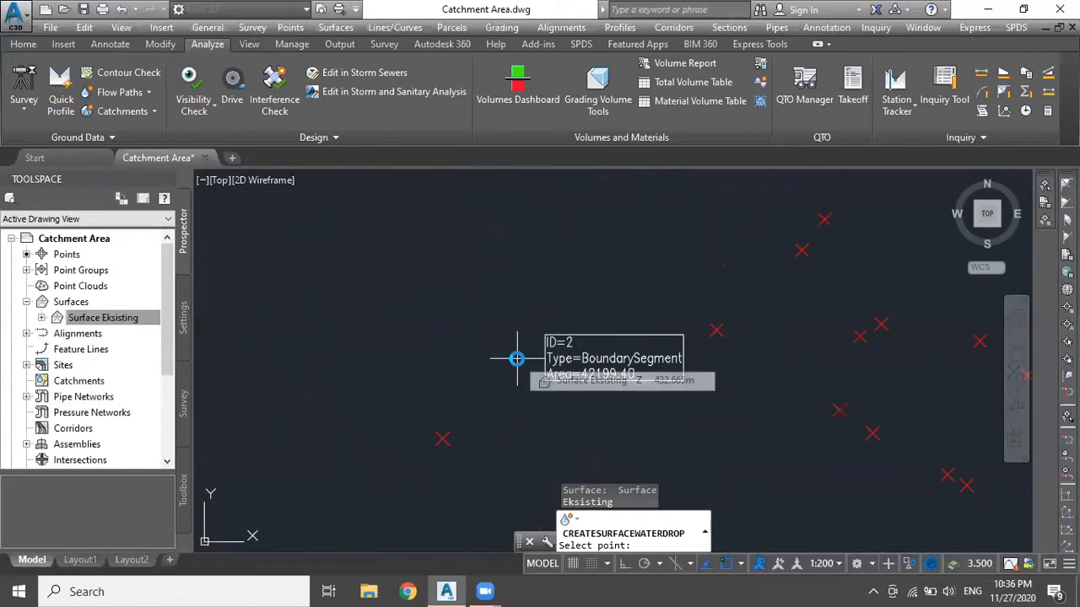
{"action": "scroll", "coordinate": [514, 360], "scroll_direction": "up", "scroll_amount": 2}
{"action": "left_click", "coordinate": [470, 319]}
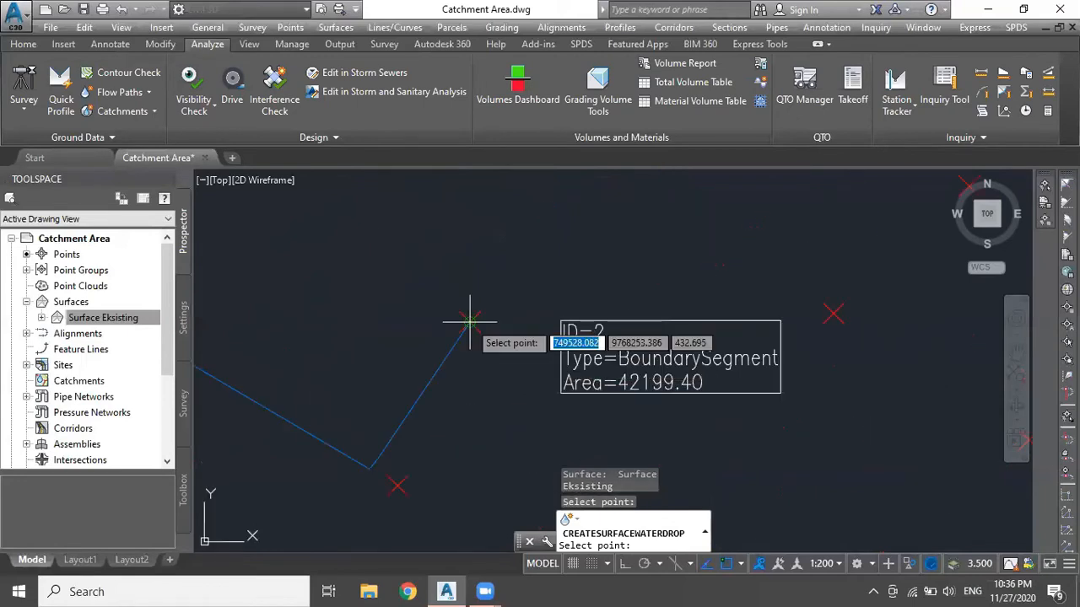
Step: Trace further water drop paths from several points around the interior watershed label and along the first path, and end the command
{"action": "scroll", "coordinate": [470, 325], "scroll_direction": "down", "scroll_amount": 5}
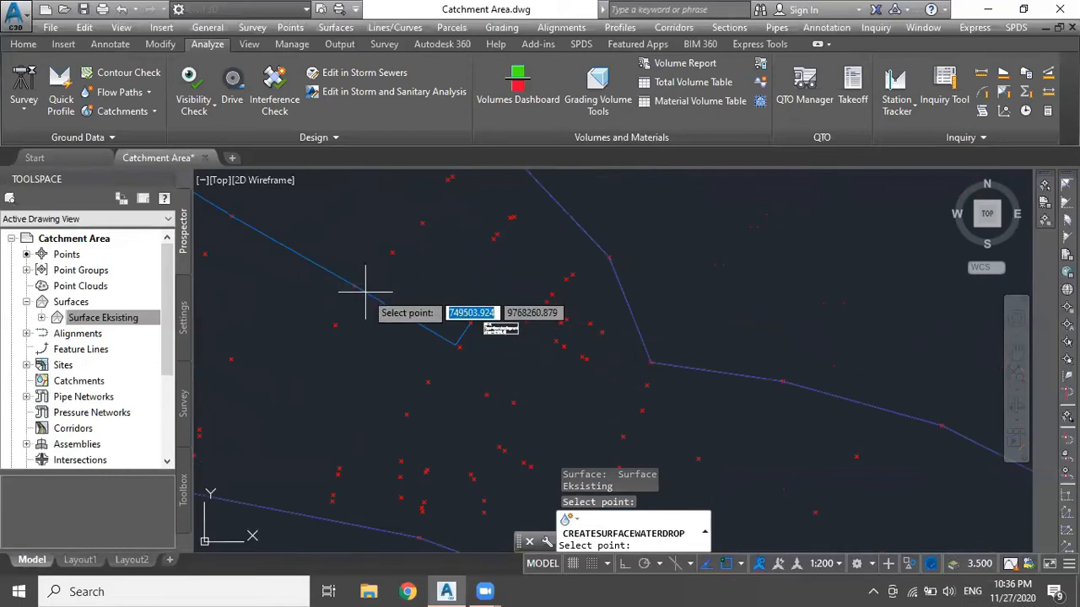
{"action": "scroll", "coordinate": [394, 309], "scroll_direction": "down", "scroll_amount": 3}
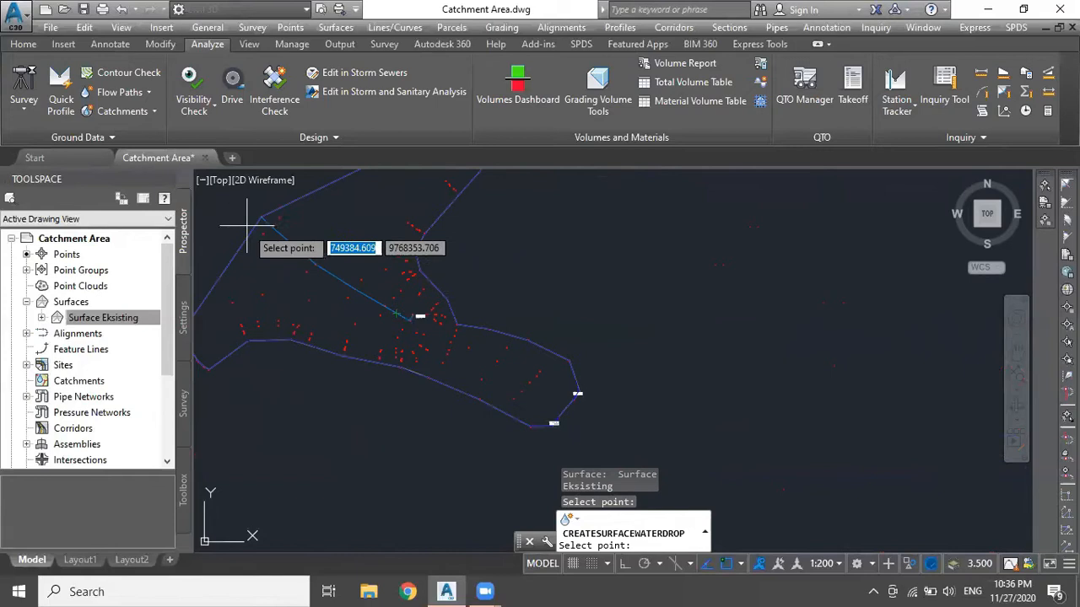
{"action": "scroll", "coordinate": [378, 297], "scroll_direction": "up", "scroll_amount": 4}
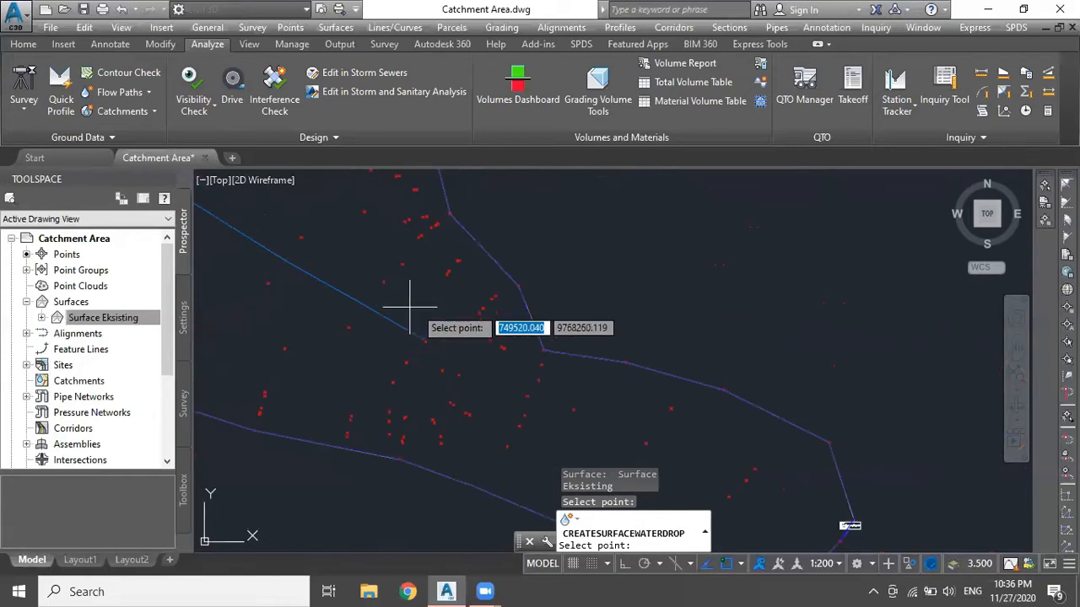
{"action": "scroll", "coordinate": [503, 350], "scroll_direction": "down", "scroll_amount": 2}
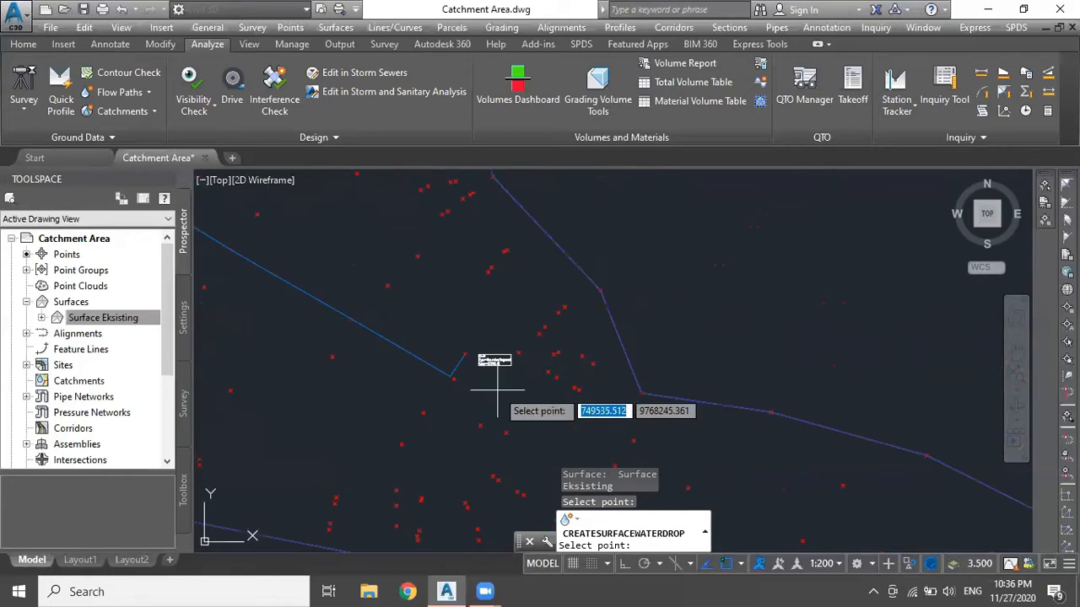
{"action": "left_click", "coordinate": [495, 372]}
{"action": "left_click", "coordinate": [514, 311]}
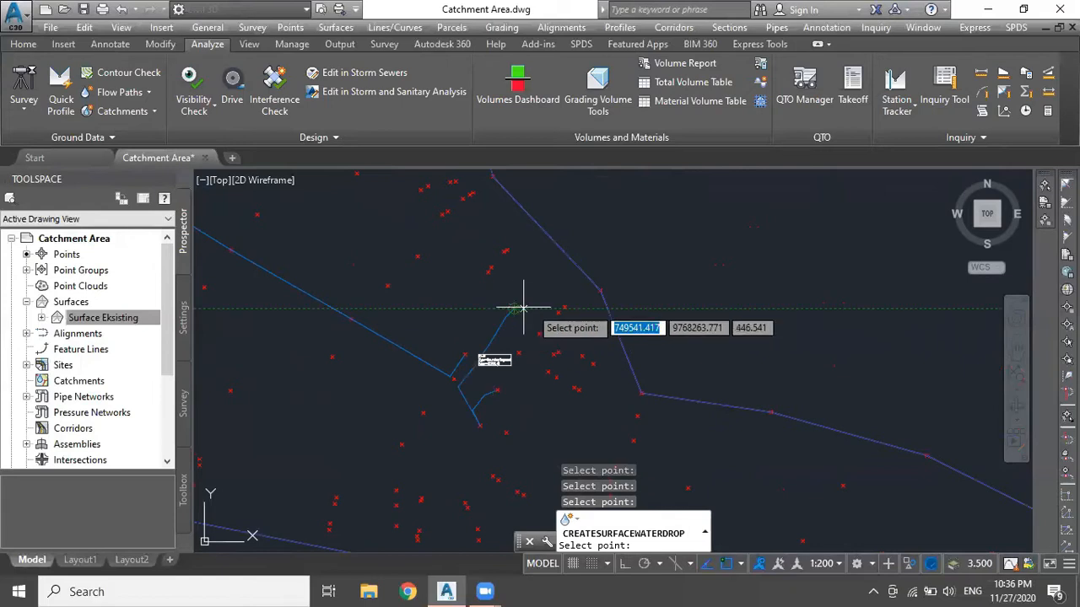
{"action": "left_click", "coordinate": [531, 393]}
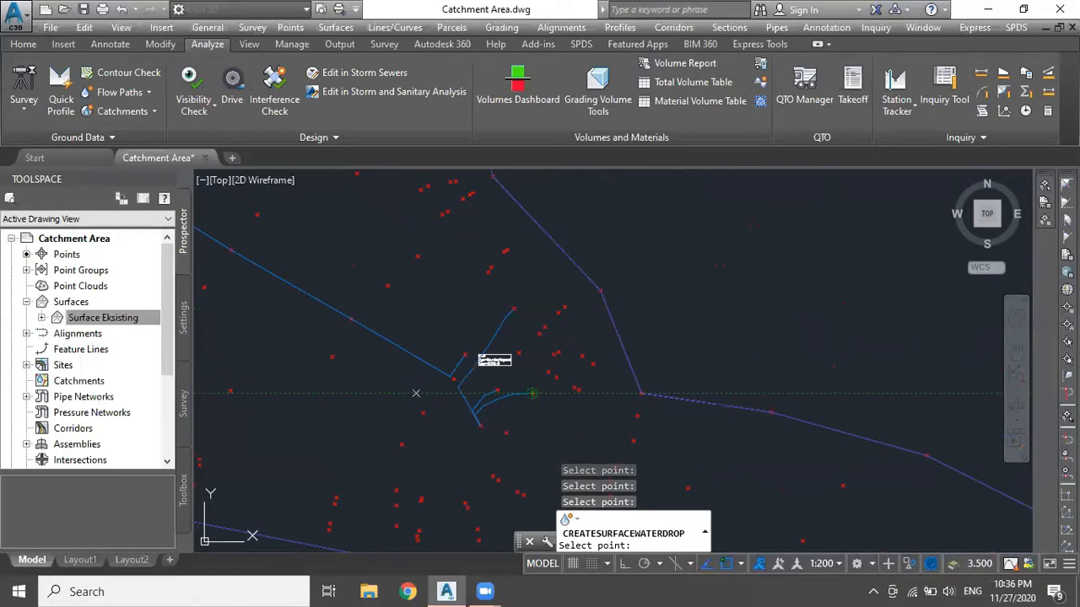
{"action": "left_click", "coordinate": [448, 313]}
{"action": "left_click", "coordinate": [428, 272]}
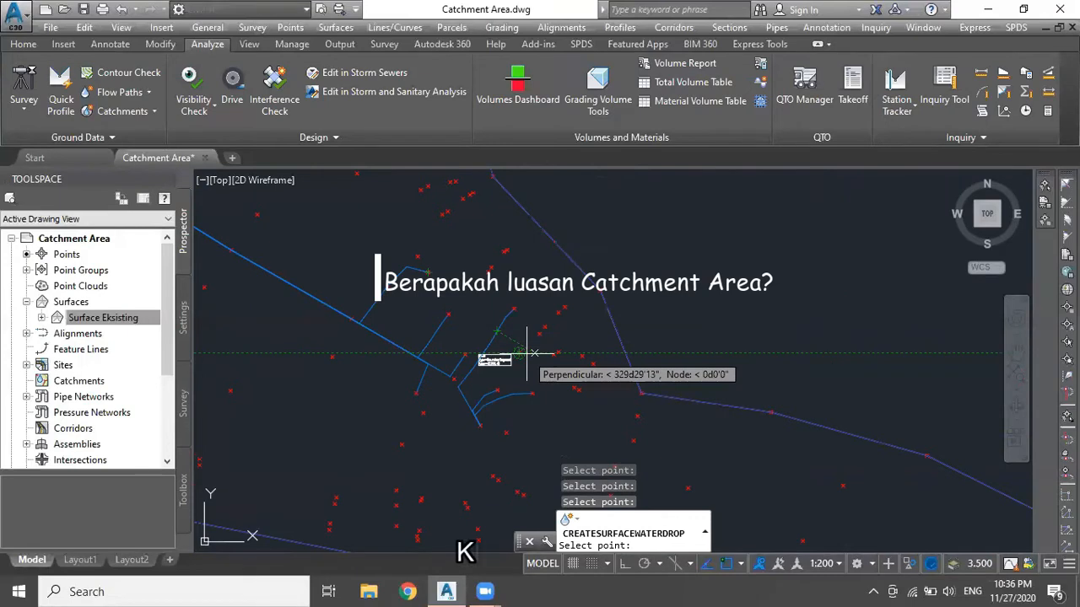
{"action": "key", "text": "Escape"}
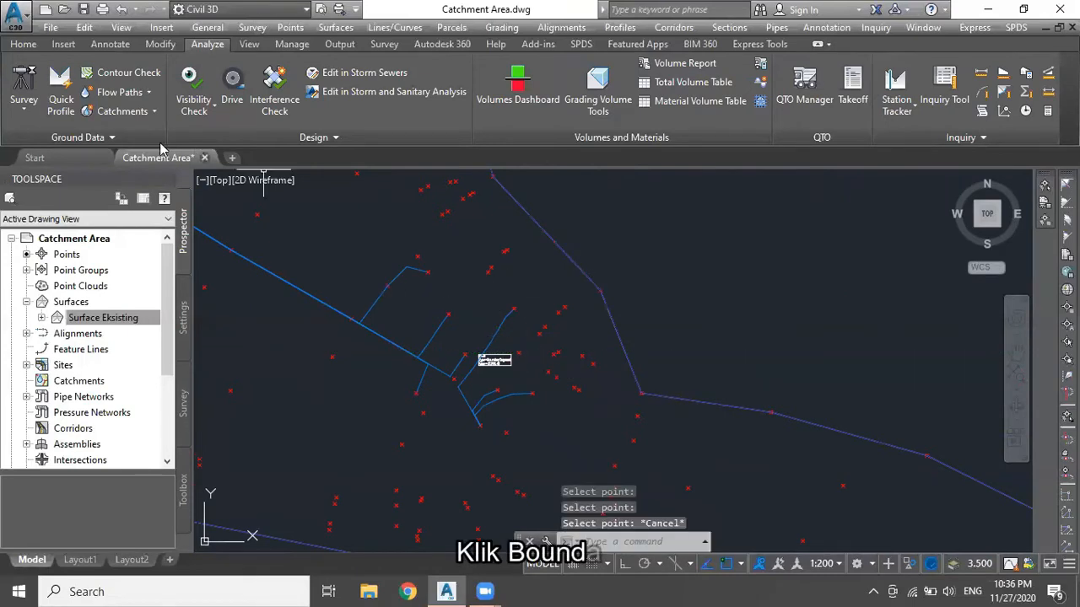
Step: Add a Watersheds legend table with Dynamic behavior for the existing surface, placed outside the boundary to the northeast
{"action": "left_click", "coordinate": [553, 241]}
{"action": "scroll", "coordinate": [554, 241], "scroll_direction": "down", "scroll_amount": 3}
{"action": "middle_click_drag", "start_coordinate": [554, 241], "coordinate": [536, 395]}
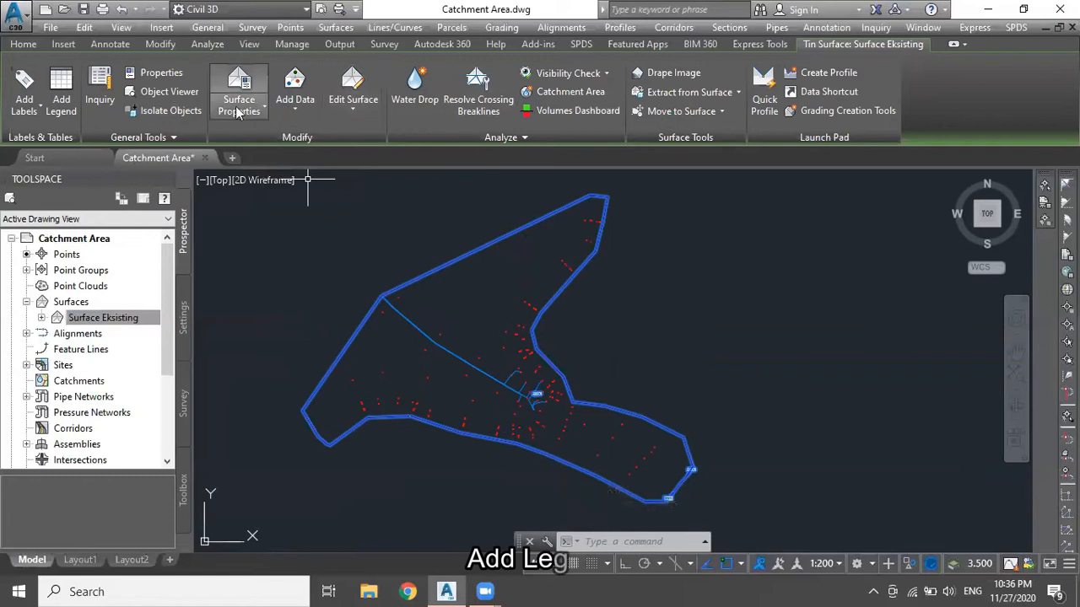
{"action": "left_click", "coordinate": [61, 93]}
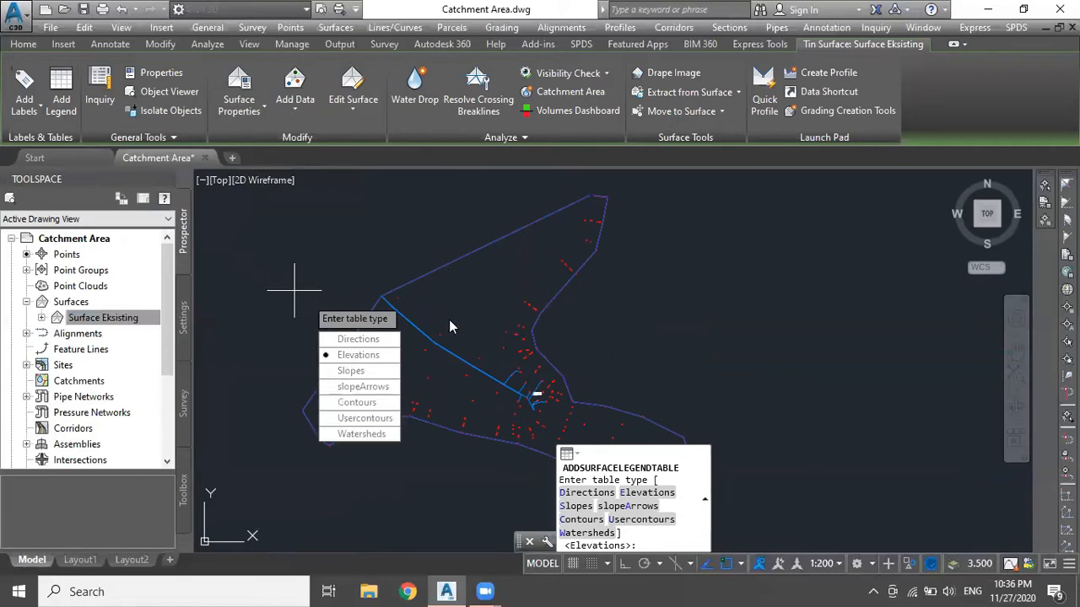
{"action": "scroll", "coordinate": [485, 310], "scroll_direction": "up", "scroll_amount": 2}
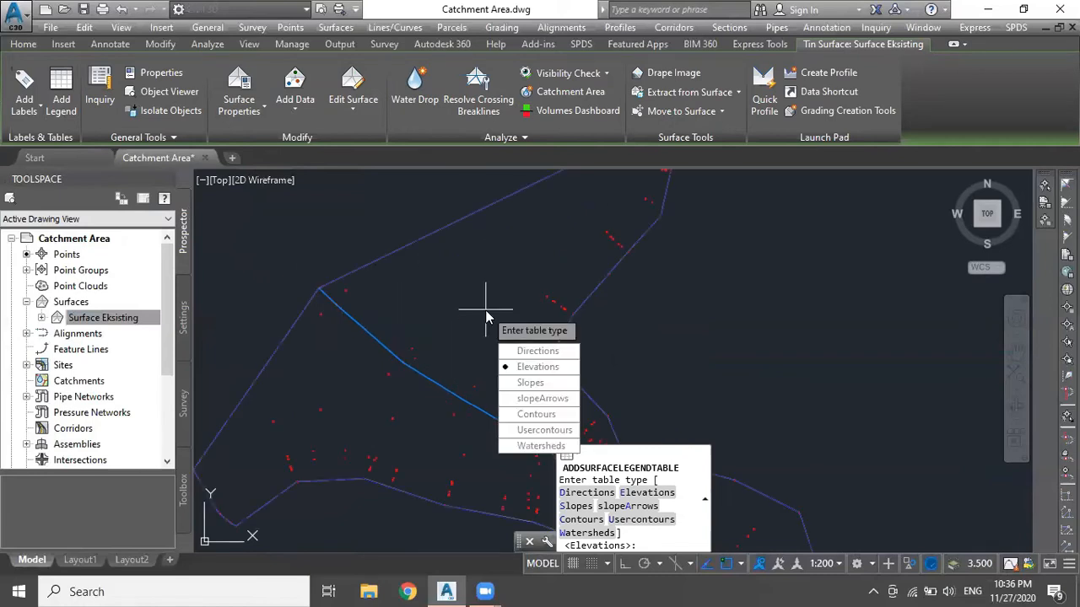
{"action": "left_click", "coordinate": [554, 447]}
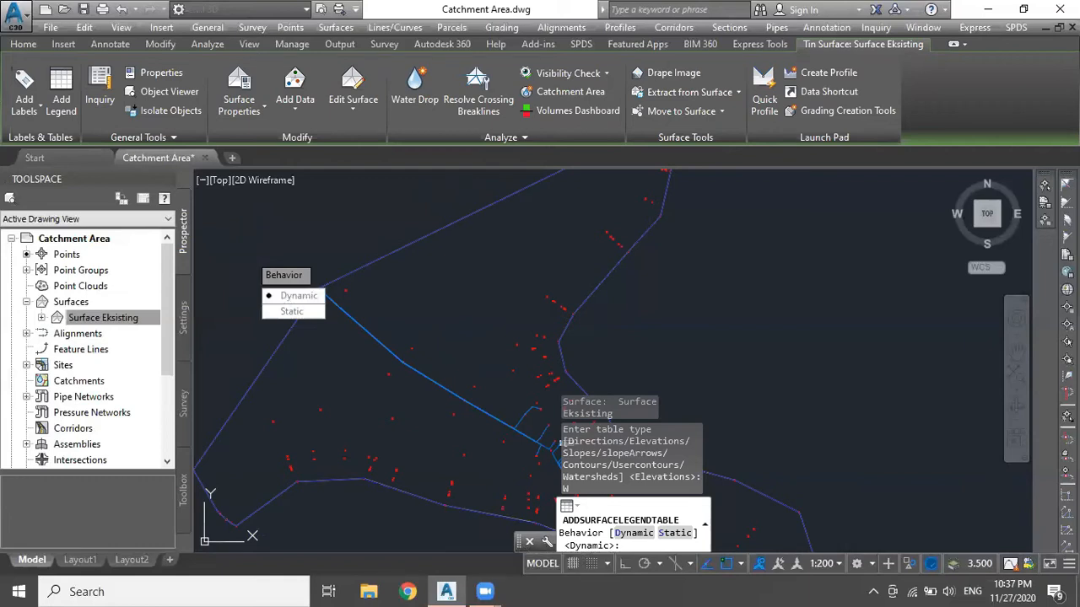
{"action": "left_click", "coordinate": [312, 298]}
{"action": "scroll", "coordinate": [671, 291], "scroll_direction": "down", "scroll_amount": 2}
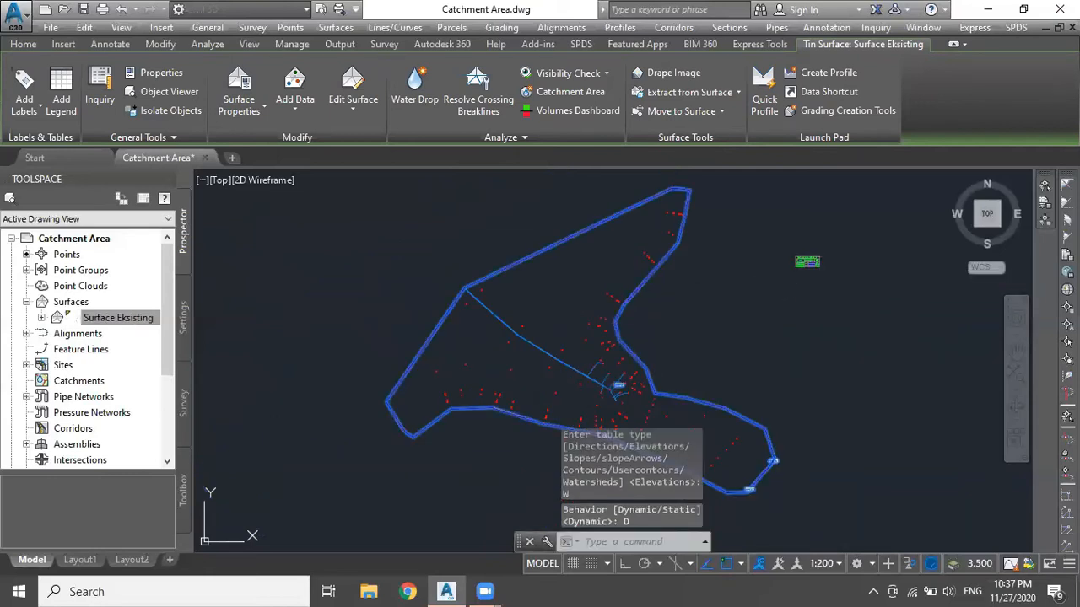
Step: Examine the Watershed Catchments legend table, reading the type, segment display and area columns for each watershed ID
{"action": "scroll", "coordinate": [823, 262], "scroll_direction": "up", "scroll_amount": 5}
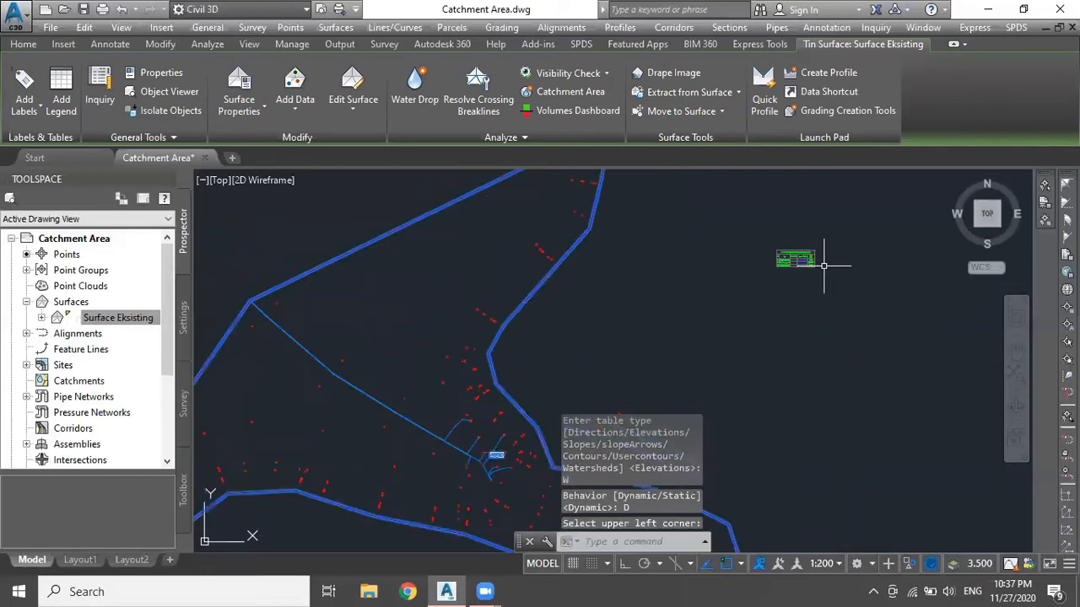
{"action": "left_click", "coordinate": [808, 259]}
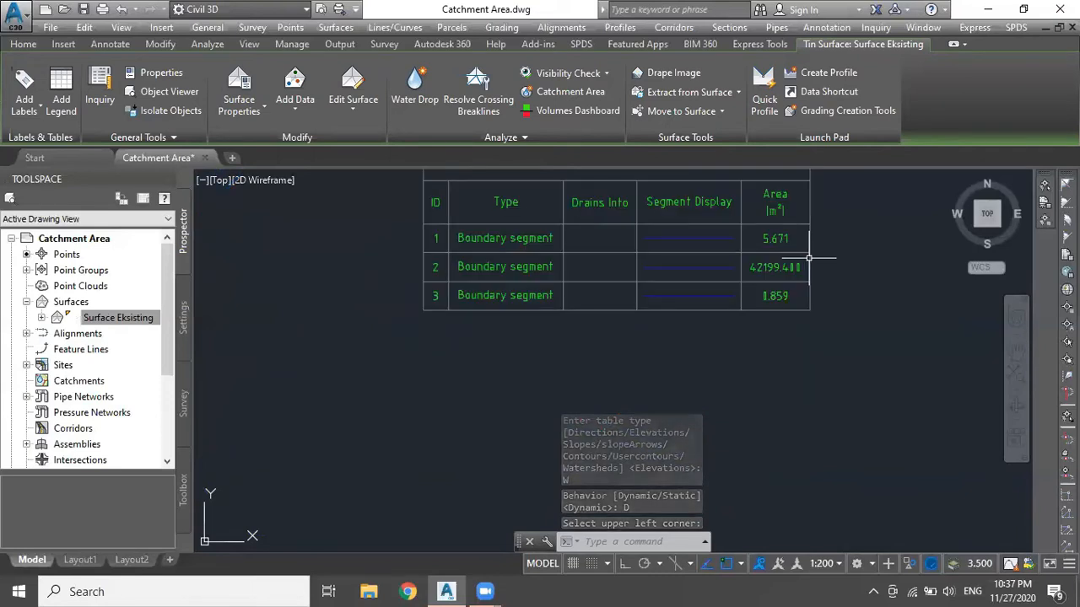
{"action": "scroll", "coordinate": [689, 217], "scroll_direction": "down", "scroll_amount": 4}
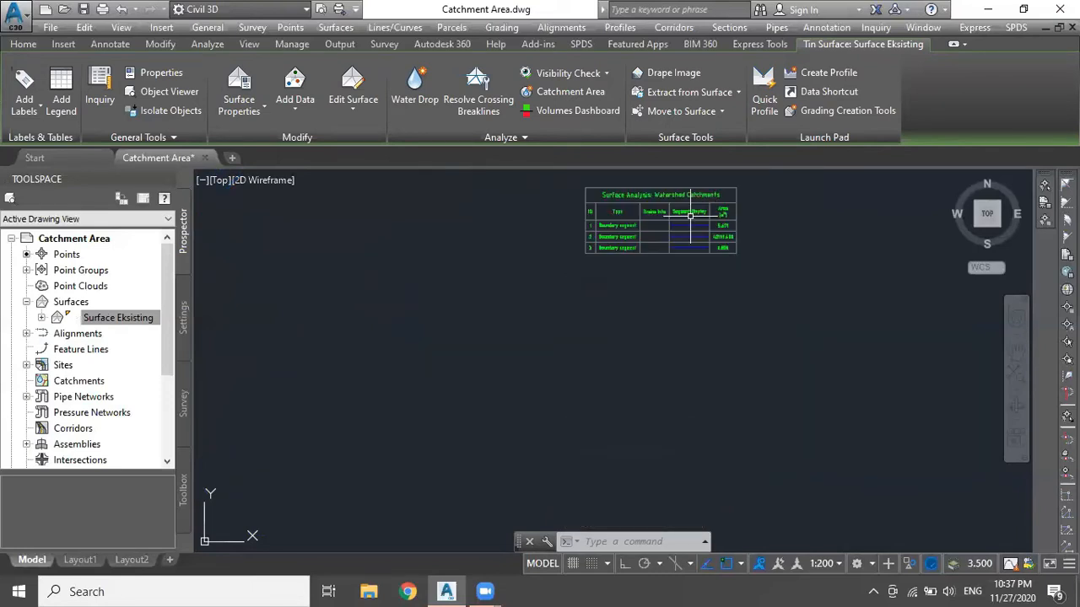
{"action": "scroll", "coordinate": [690, 216], "scroll_direction": "up", "scroll_amount": 1}
{"action": "middle_click_drag", "start_coordinate": [691, 216], "coordinate": [693, 239]}
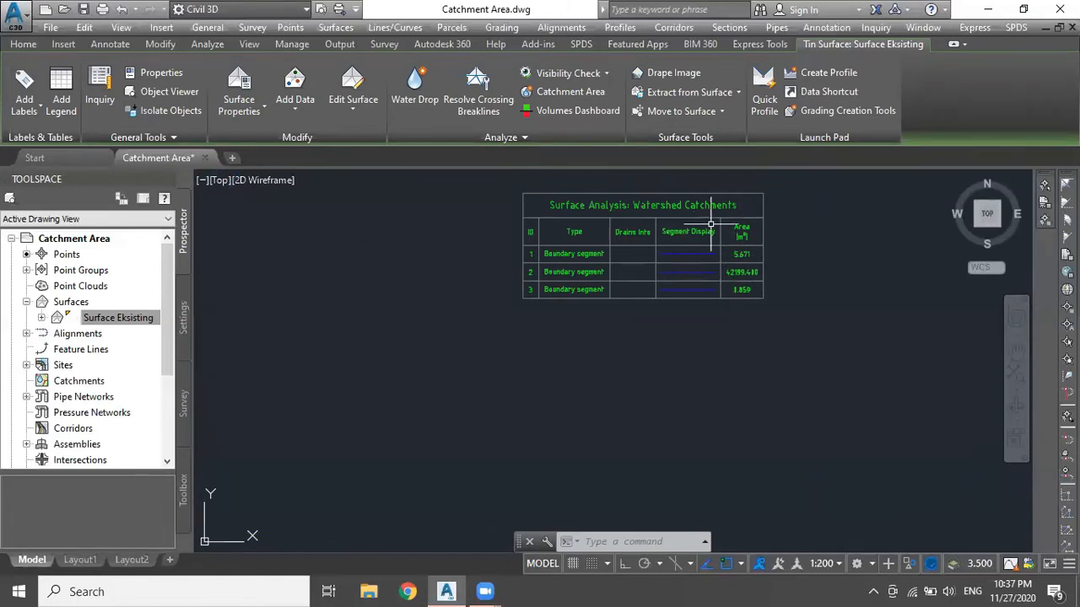
{"action": "scroll", "coordinate": [702, 290], "scroll_direction": "down", "scroll_amount": 4}
{"action": "scroll", "coordinate": [662, 370], "scroll_direction": "down", "scroll_amount": 3}
{"action": "scroll", "coordinate": [655, 328], "scroll_direction": "up", "scroll_amount": 8}
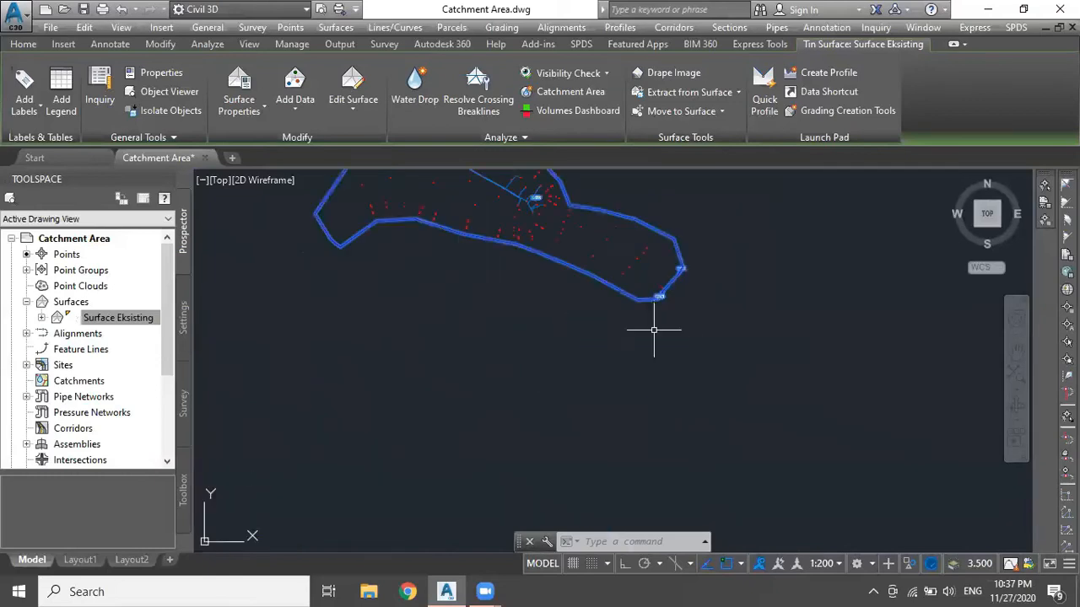
Step: Compare the ID 1 boundary segment label at the surface's southeast edge with its row in the watershed legend table
{"action": "scroll", "coordinate": [664, 243], "scroll_direction": "up", "scroll_amount": 5}
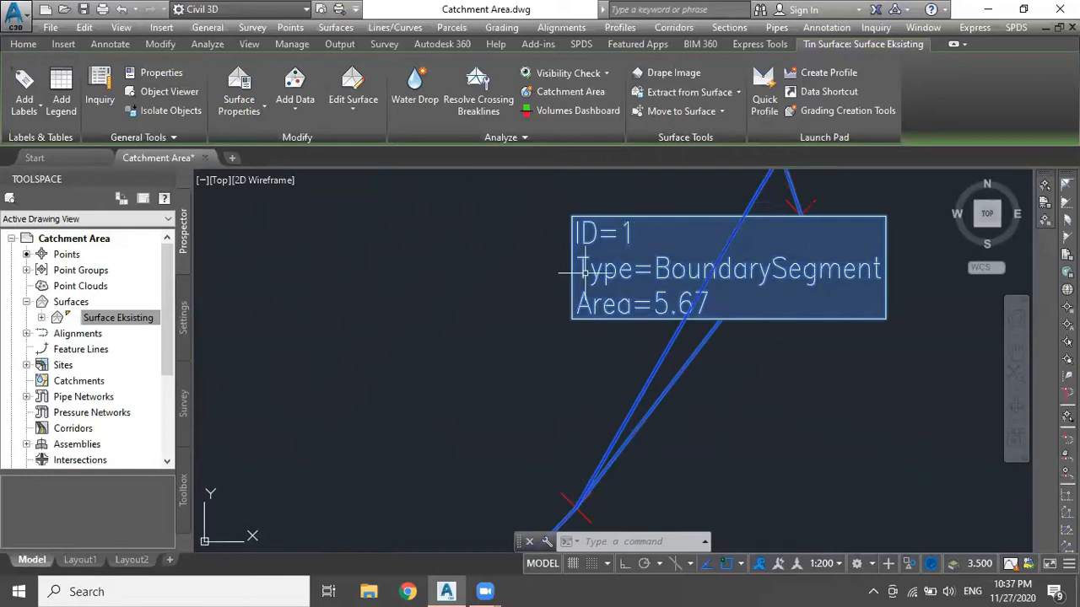
{"action": "scroll", "coordinate": [657, 266], "scroll_direction": "down", "scroll_amount": 3}
{"action": "scroll", "coordinate": [675, 266], "scroll_direction": "up", "scroll_amount": 3}
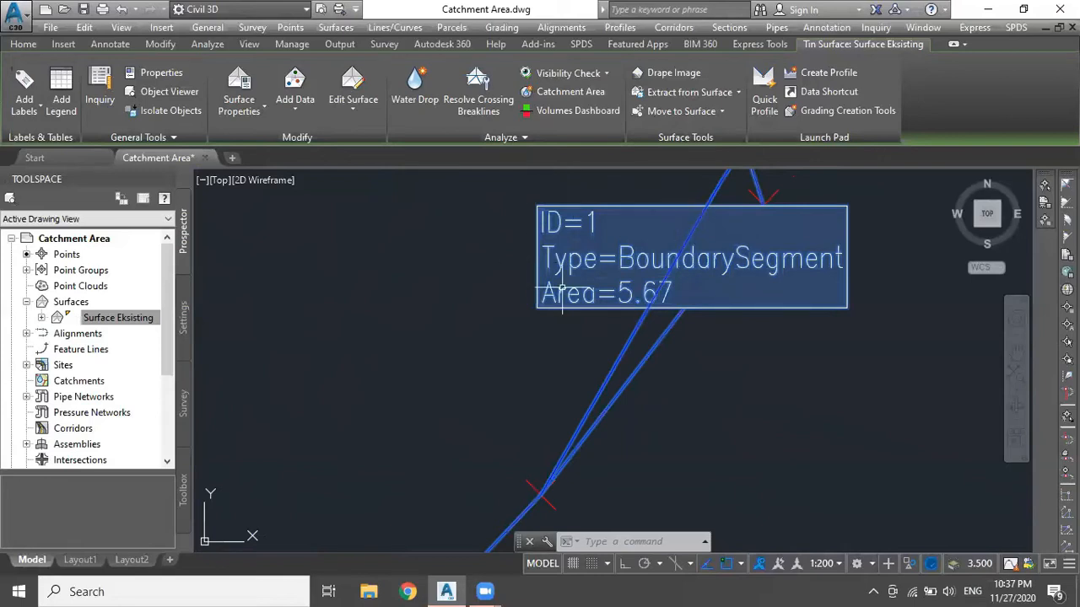
{"action": "scroll", "coordinate": [793, 305], "scroll_direction": "down", "scroll_amount": 5}
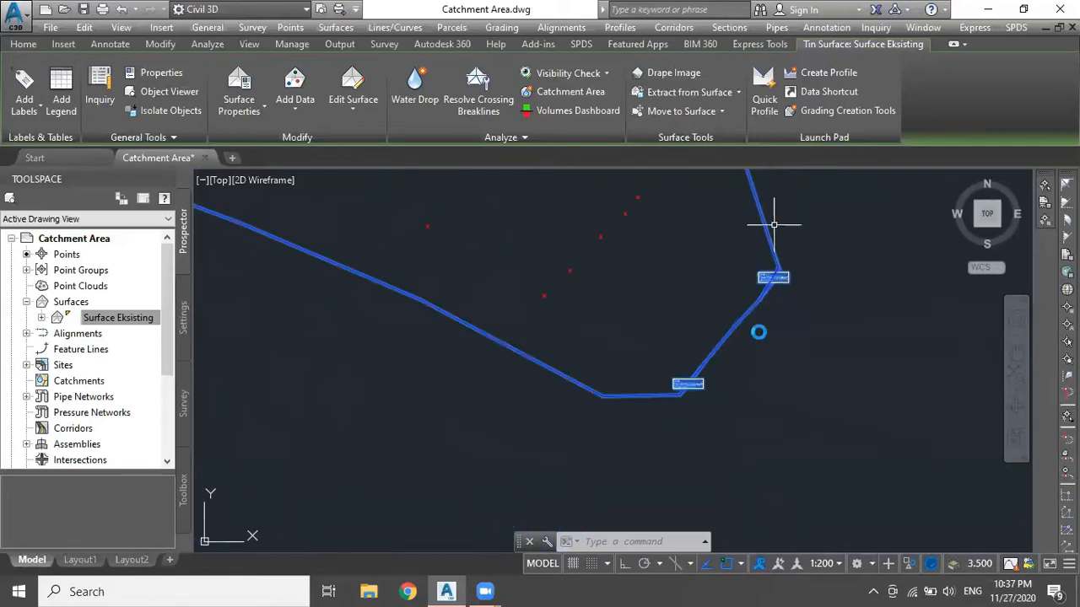
{"action": "scroll", "coordinate": [771, 222], "scroll_direction": "down", "scroll_amount": 4}
{"action": "scroll", "coordinate": [769, 248], "scroll_direction": "up", "scroll_amount": 10}
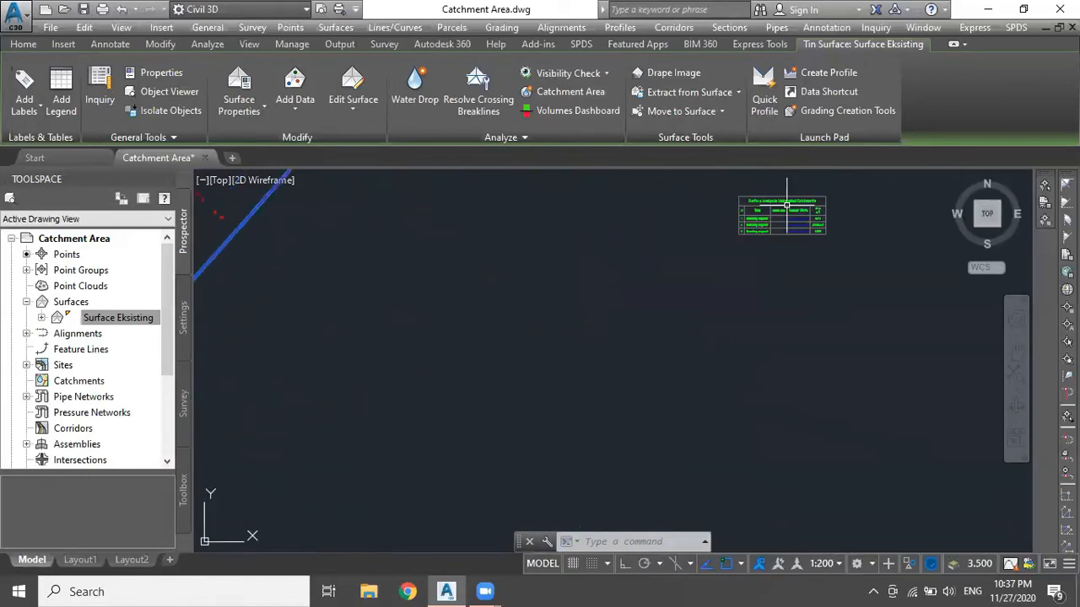
{"action": "scroll", "coordinate": [865, 205], "scroll_direction": "down", "scroll_amount": 5}
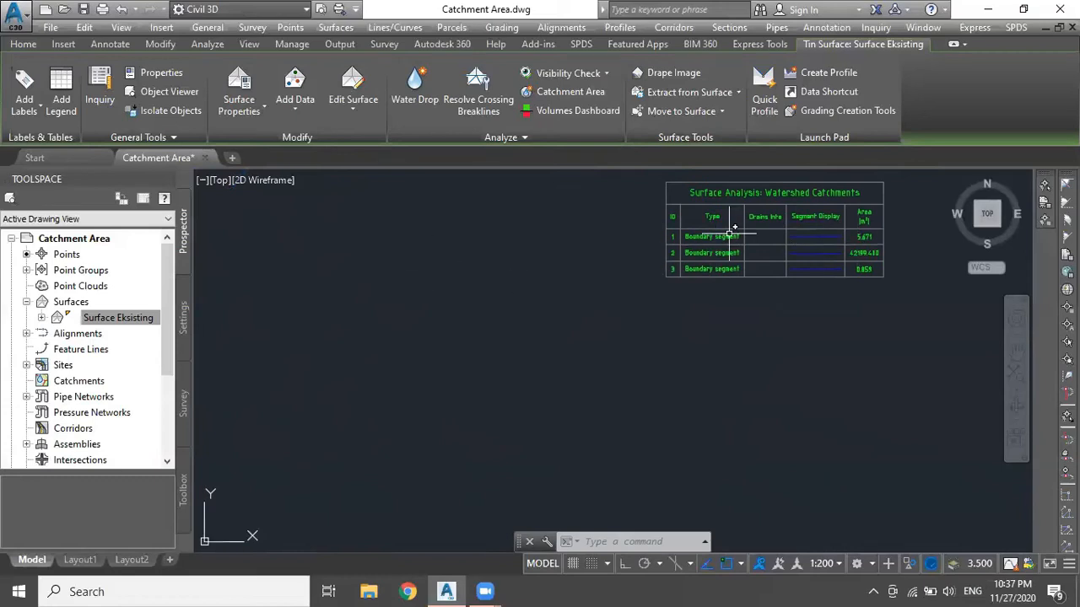
{"action": "scroll", "coordinate": [713, 232], "scroll_direction": "up", "scroll_amount": 2}
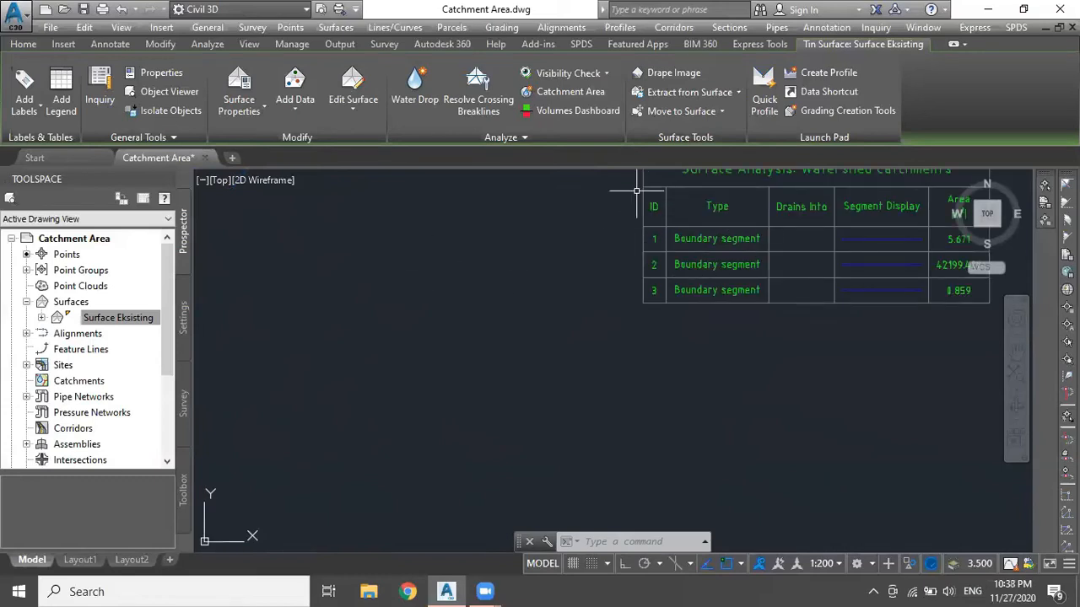
{"action": "scroll", "coordinate": [641, 233], "scroll_direction": "down", "scroll_amount": 10}
{"action": "scroll", "coordinate": [641, 330], "scroll_direction": "up", "scroll_amount": 4}
{"action": "scroll", "coordinate": [612, 393], "scroll_direction": "up", "scroll_amount": 8}
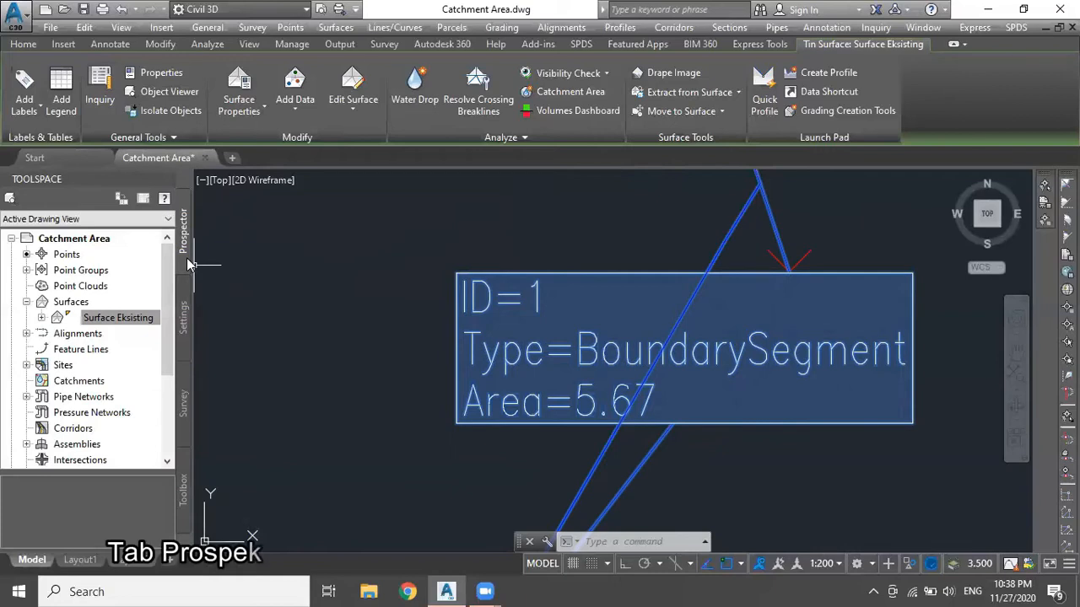
Step: Create a catchment group in the drawing with the default name Catchment Group - (1)
{"action": "left_click", "coordinate": [150, 317]}
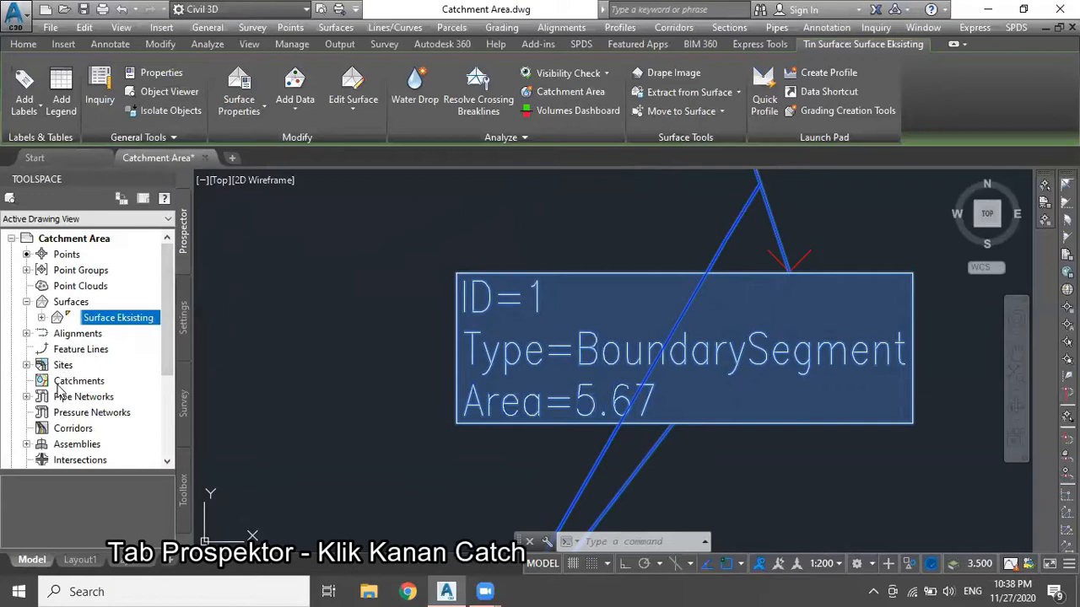
{"action": "right_click", "coordinate": [88, 382]}
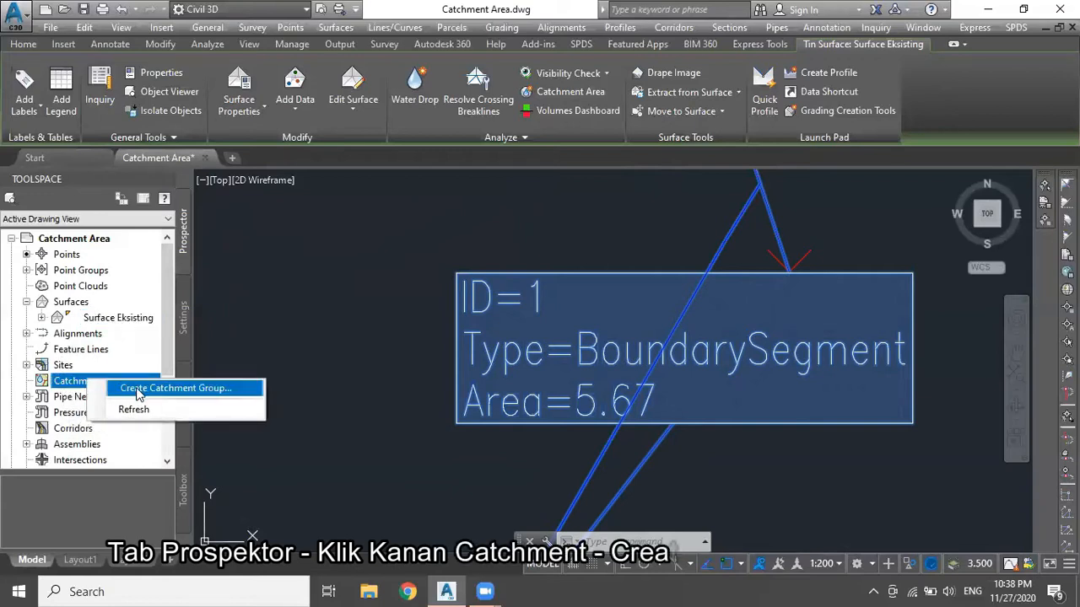
{"action": "left_click", "coordinate": [139, 388]}
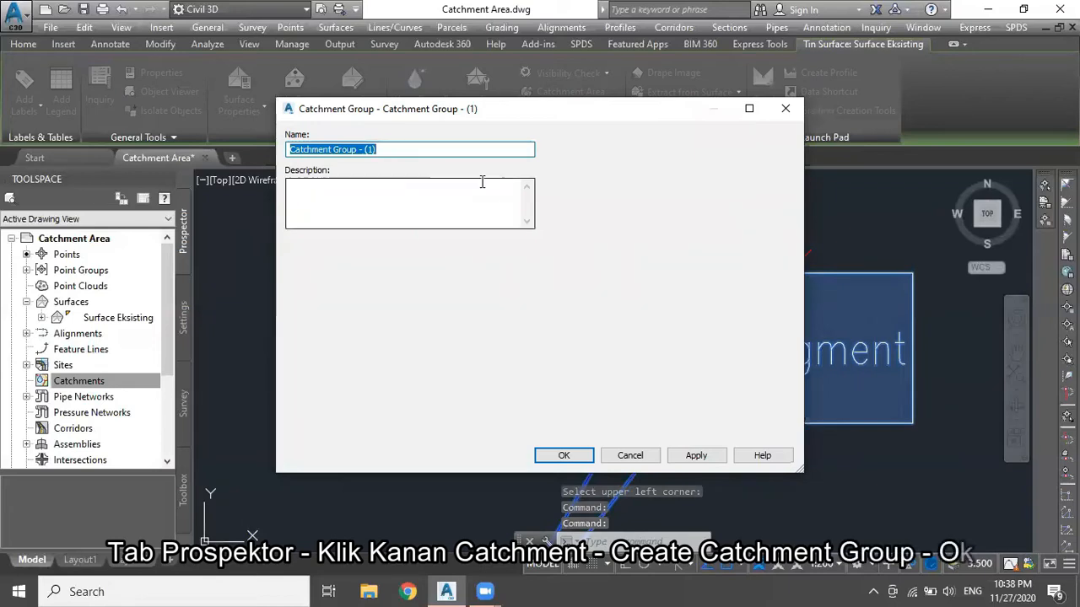
{"action": "left_click", "coordinate": [456, 149]}
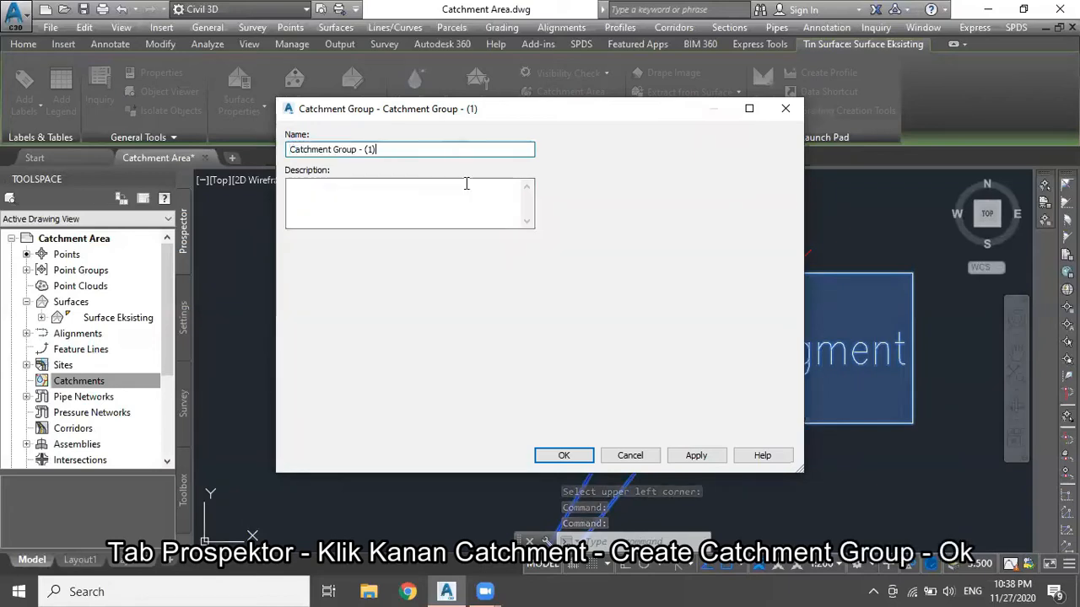
{"action": "left_click", "coordinate": [567, 456]}
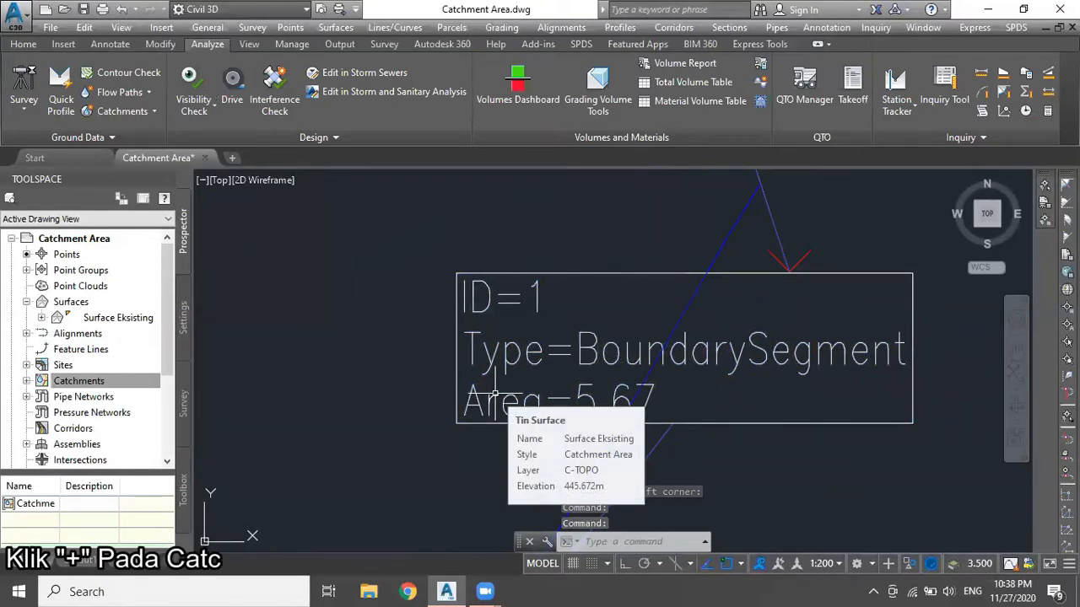
Step: Create a catchment from the existing surface in the new group, discharging at the bend of the water drop path northwest of label ID 2, with runoff coefficient 0.55
{"action": "left_click", "coordinate": [89, 384]}
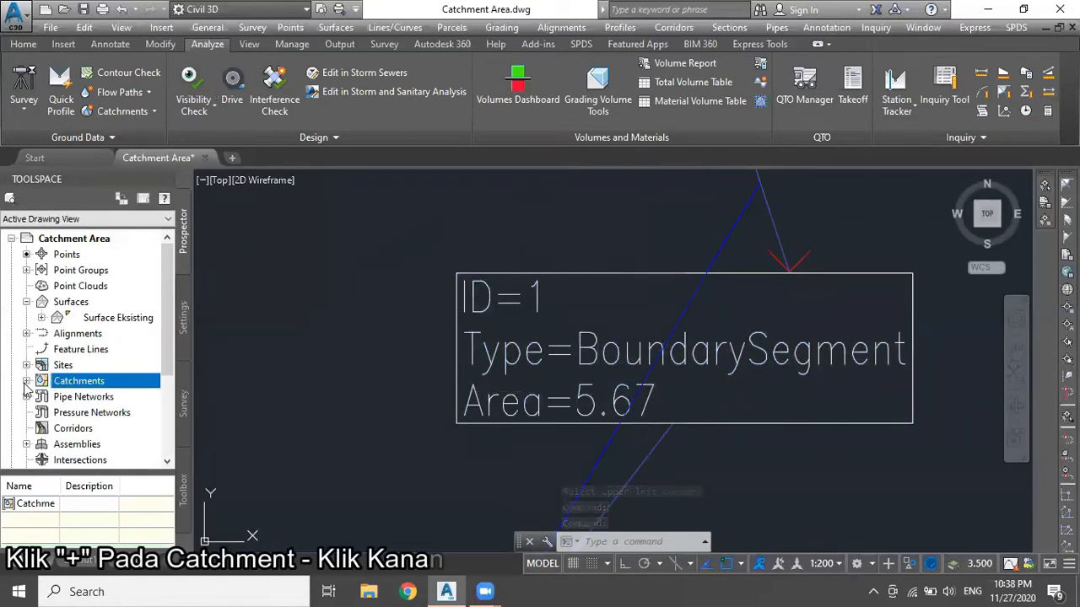
{"action": "left_click", "coordinate": [26, 382]}
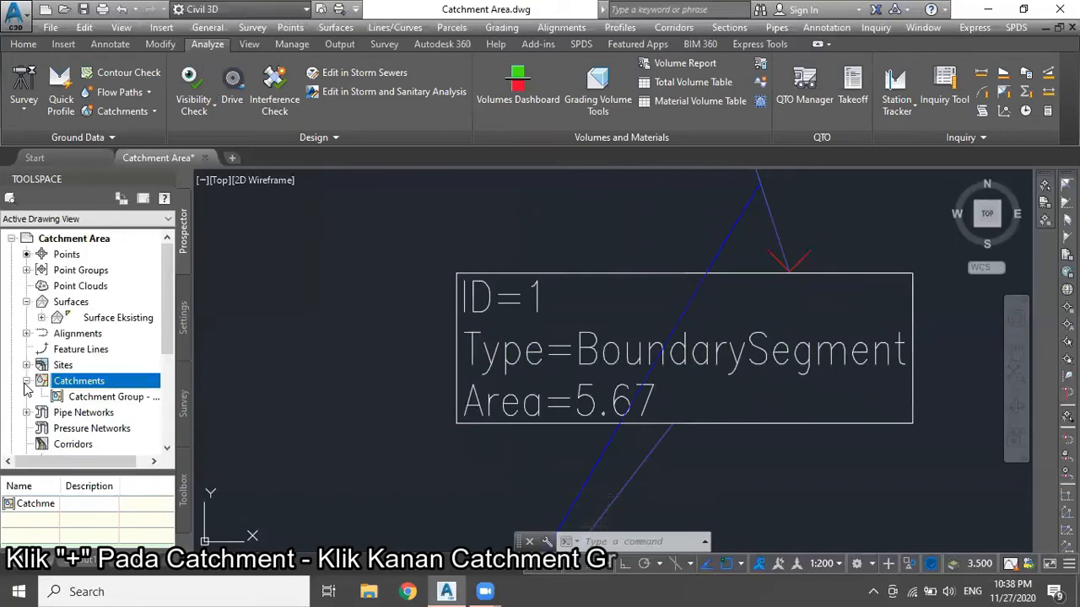
{"action": "right_click", "coordinate": [116, 404]}
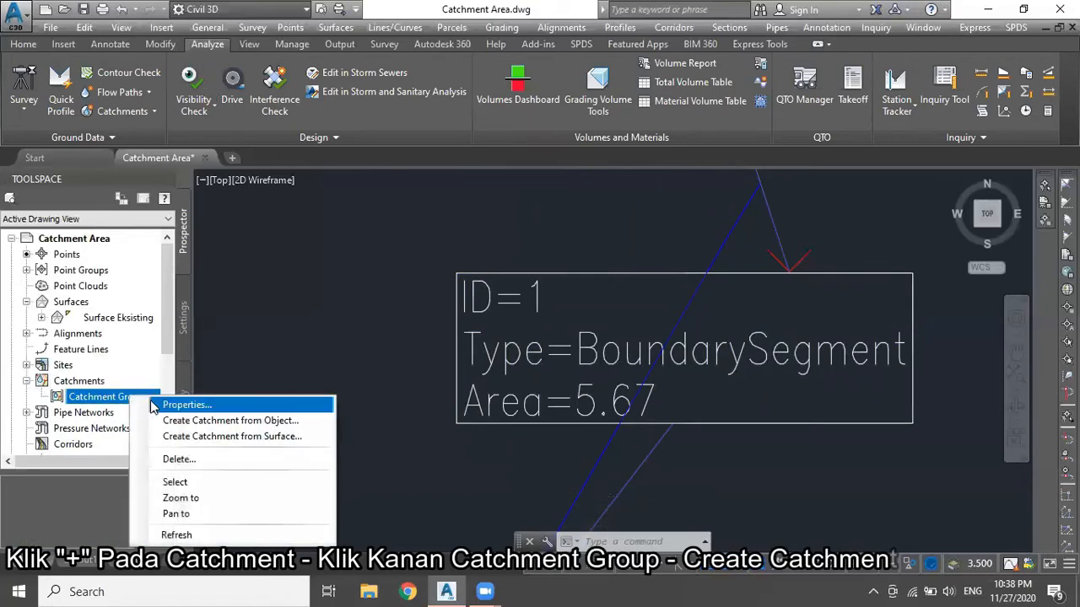
{"action": "left_click", "coordinate": [193, 436]}
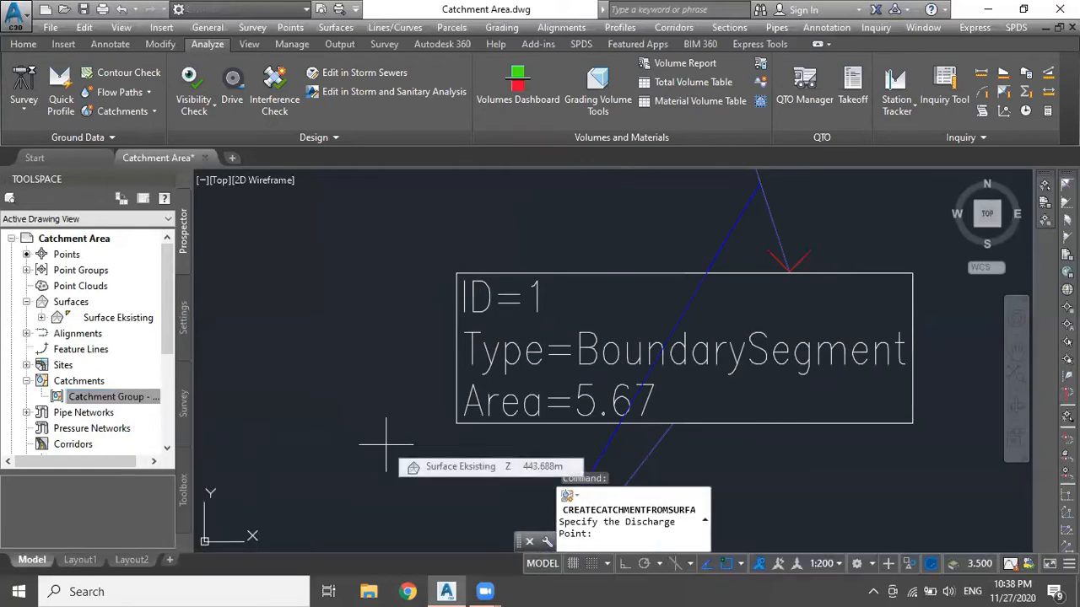
{"action": "scroll", "coordinate": [386, 363], "scroll_direction": "down", "scroll_amount": 10}
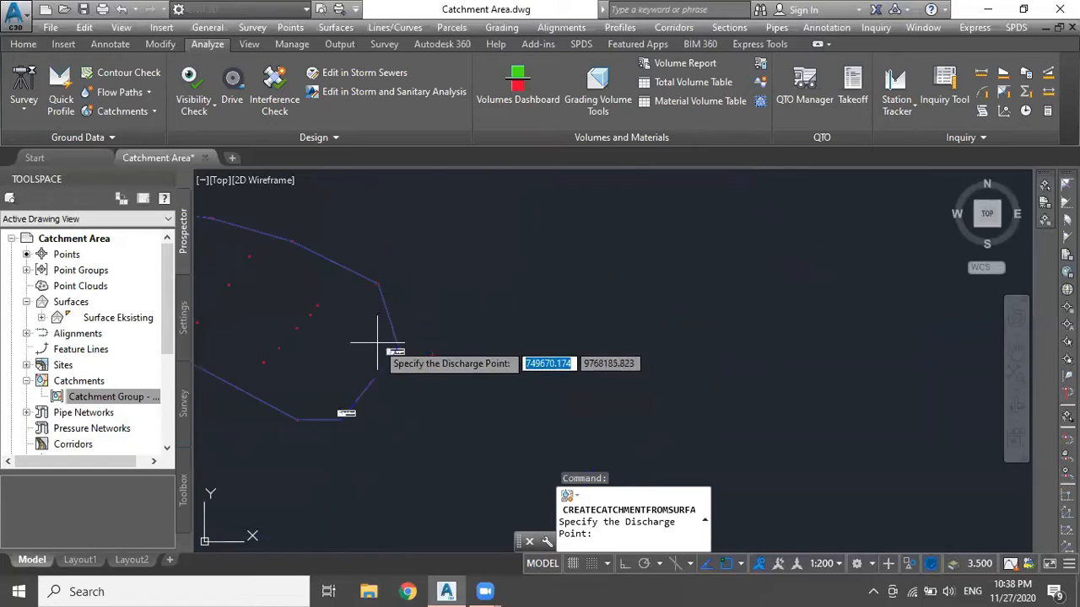
{"action": "middle_click_drag", "start_coordinate": [380, 338], "coordinate": [655, 371]}
{"action": "middle_click_drag", "start_coordinate": [373, 251], "coordinate": [596, 348]}
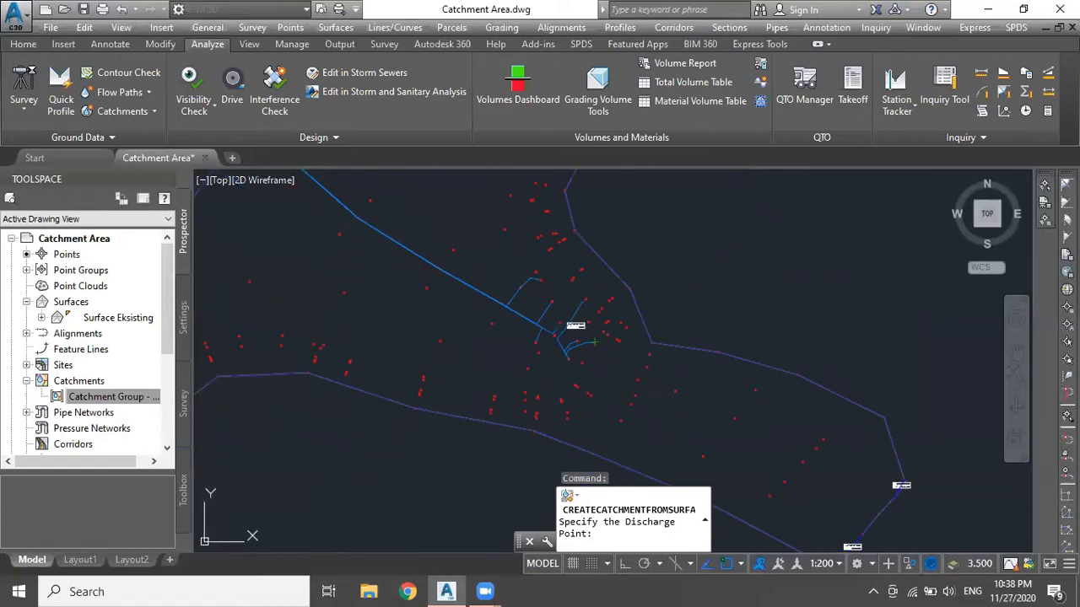
{"action": "scroll", "coordinate": [491, 296], "scroll_direction": "up", "scroll_amount": 5}
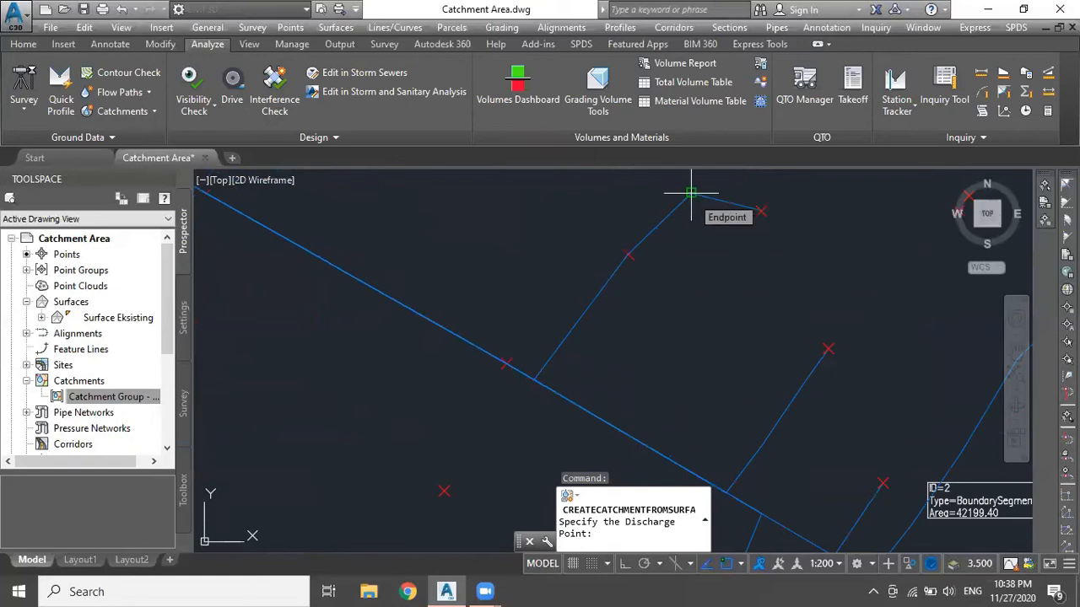
{"action": "left_click", "coordinate": [690, 194]}
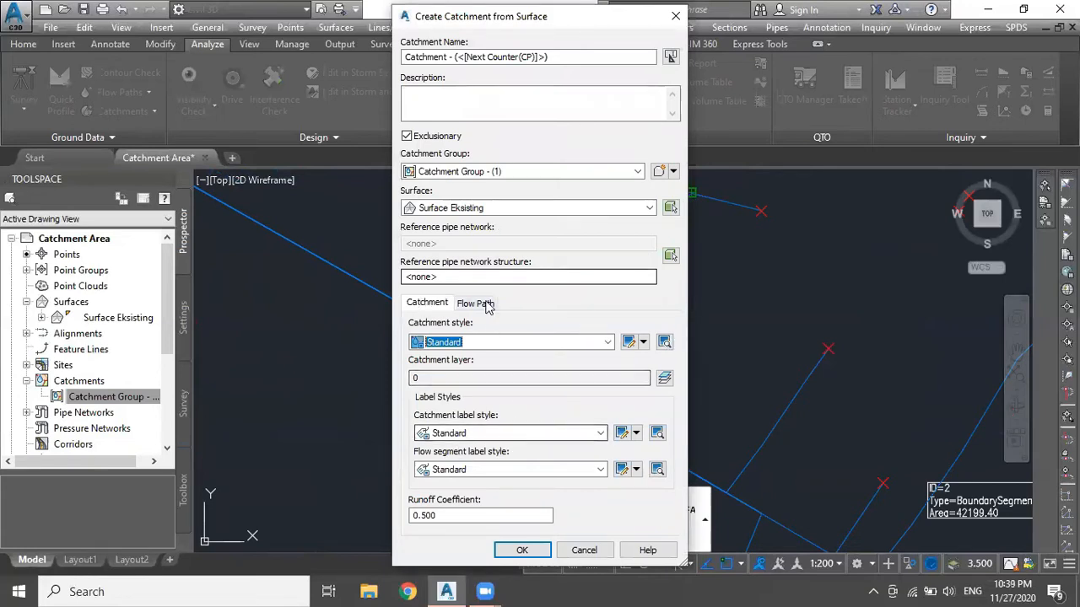
{"action": "left_click", "coordinate": [492, 513]}
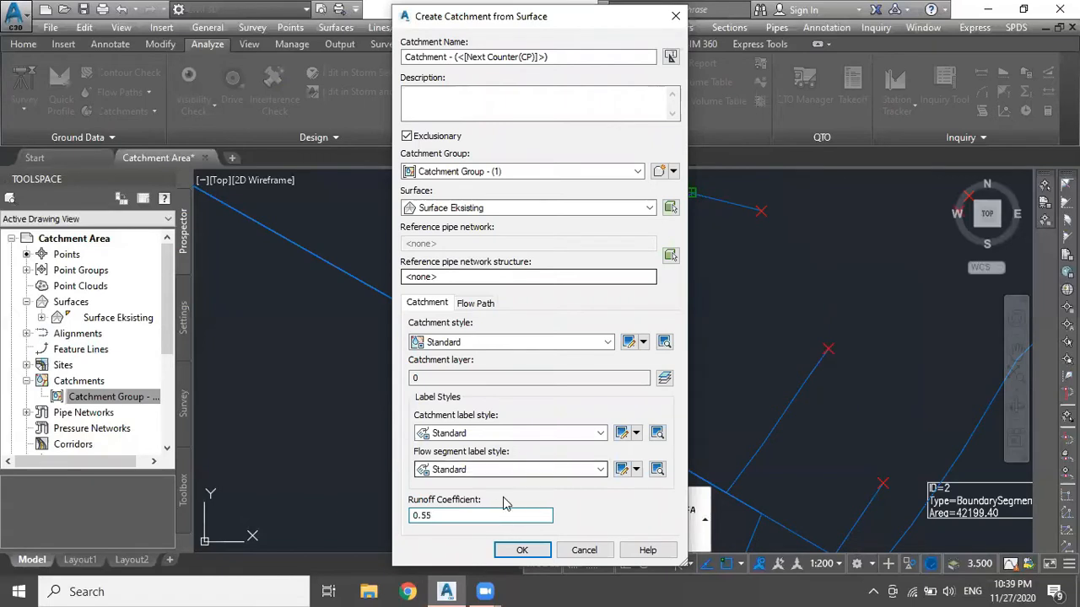
{"action": "left_click", "coordinate": [522, 550]}
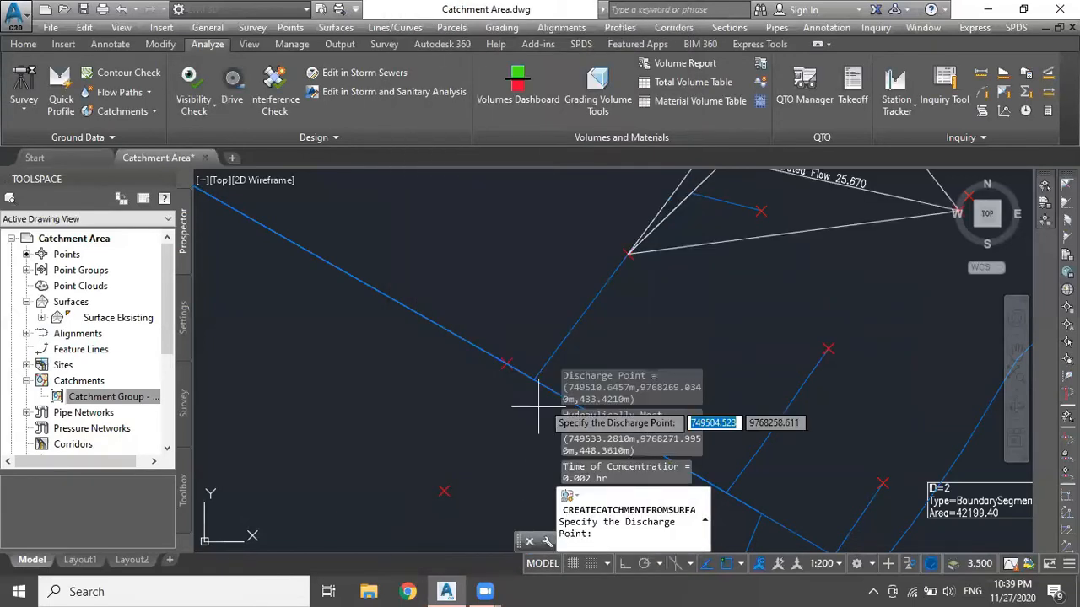
Step: Examine the new catchment's outline, area label and flow segment label, and end the catchment command
{"action": "scroll", "coordinate": [736, 232], "scroll_direction": "down", "scroll_amount": 4}
{"action": "middle_click_drag", "start_coordinate": [739, 231], "coordinate": [697, 286]}
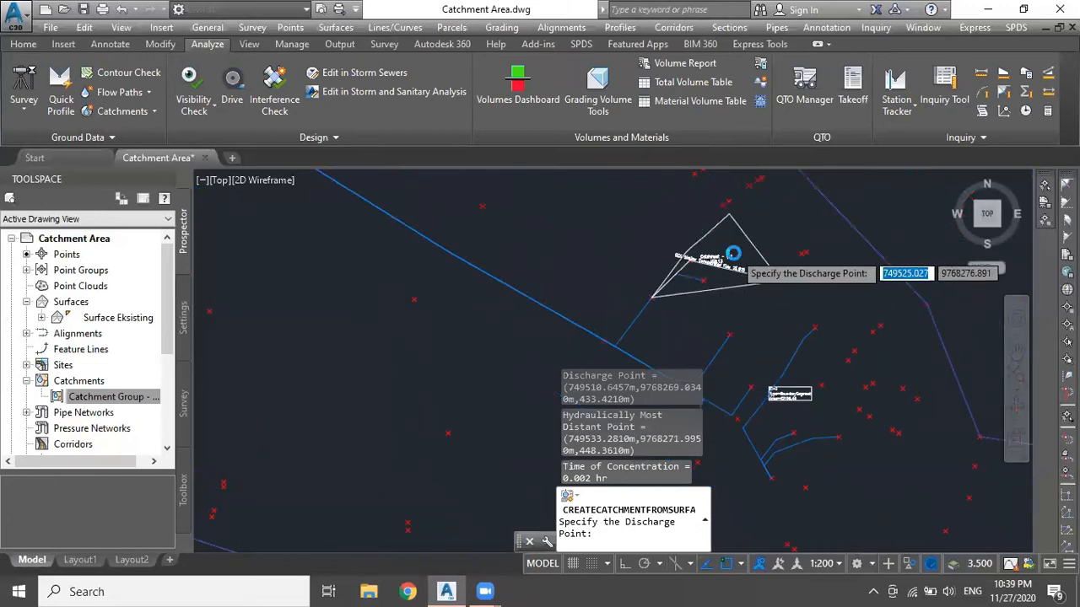
{"action": "scroll", "coordinate": [735, 249], "scroll_direction": "up", "scroll_amount": 4}
{"action": "scroll", "coordinate": [697, 282], "scroll_direction": "up", "scroll_amount": 5}
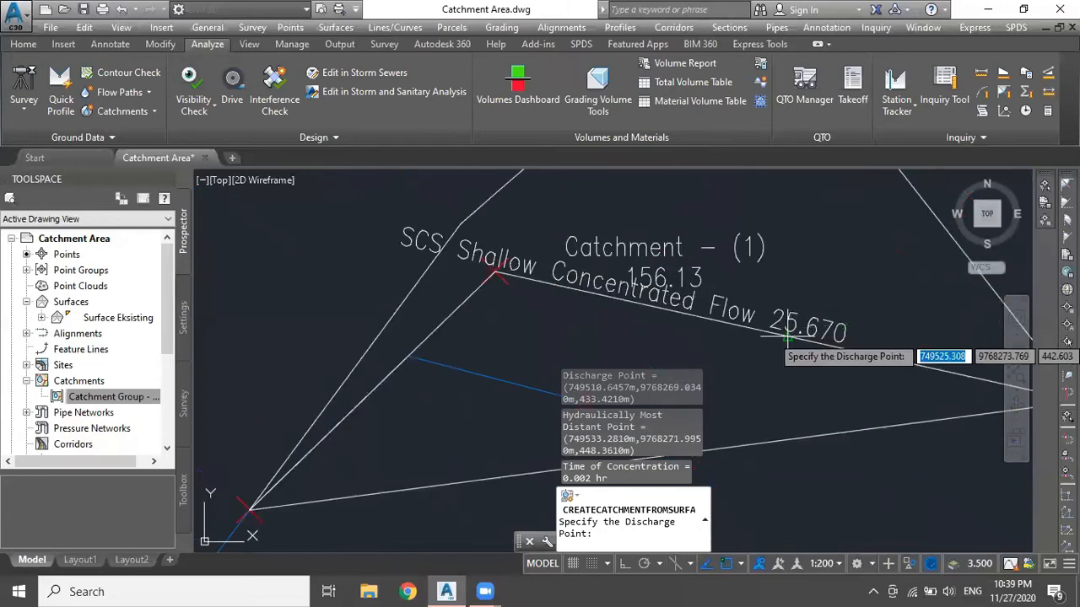
{"action": "scroll", "coordinate": [783, 337], "scroll_direction": "up", "scroll_amount": 2}
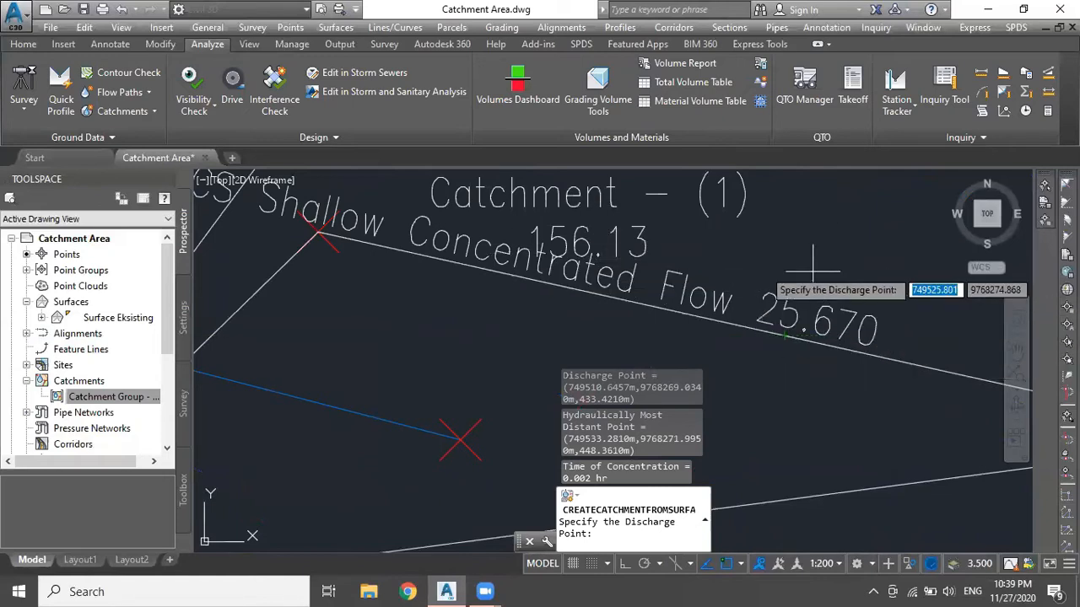
{"action": "scroll", "coordinate": [747, 325], "scroll_direction": "down", "scroll_amount": 2}
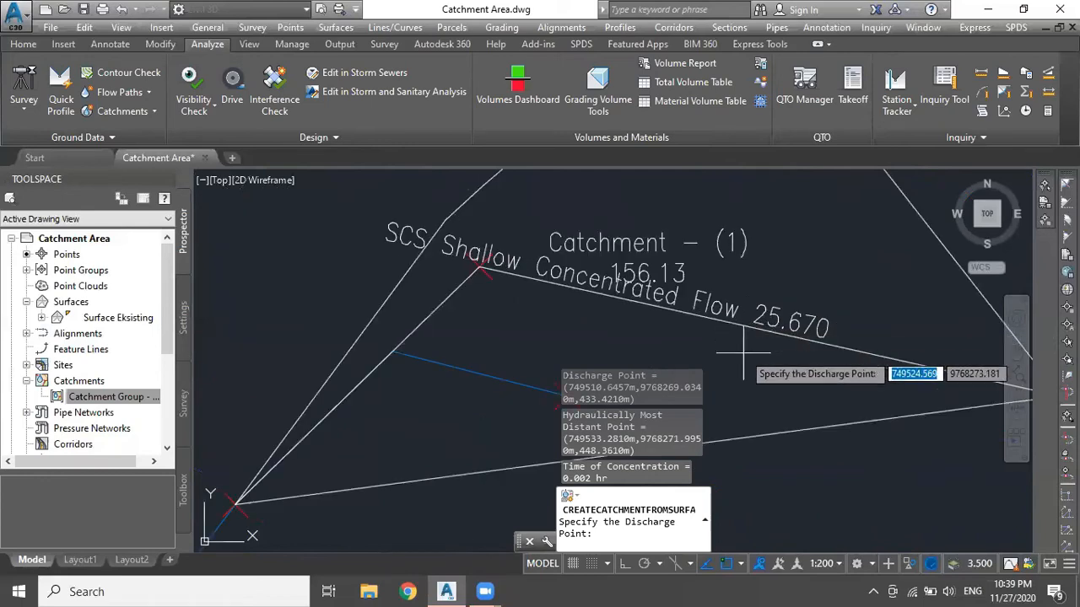
{"action": "key", "text": "Escape"}
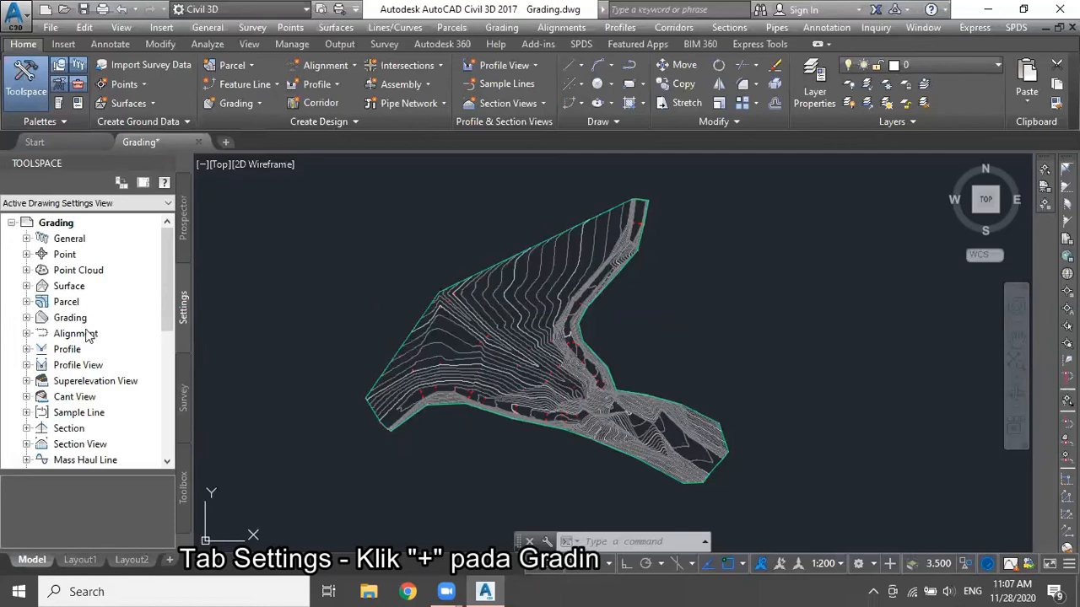
Step: Enable the slope pattern in the Cut Slope Display grading style and set it to EII-WBN-Basic cut
{"action": "left_click", "coordinate": [27, 317]}
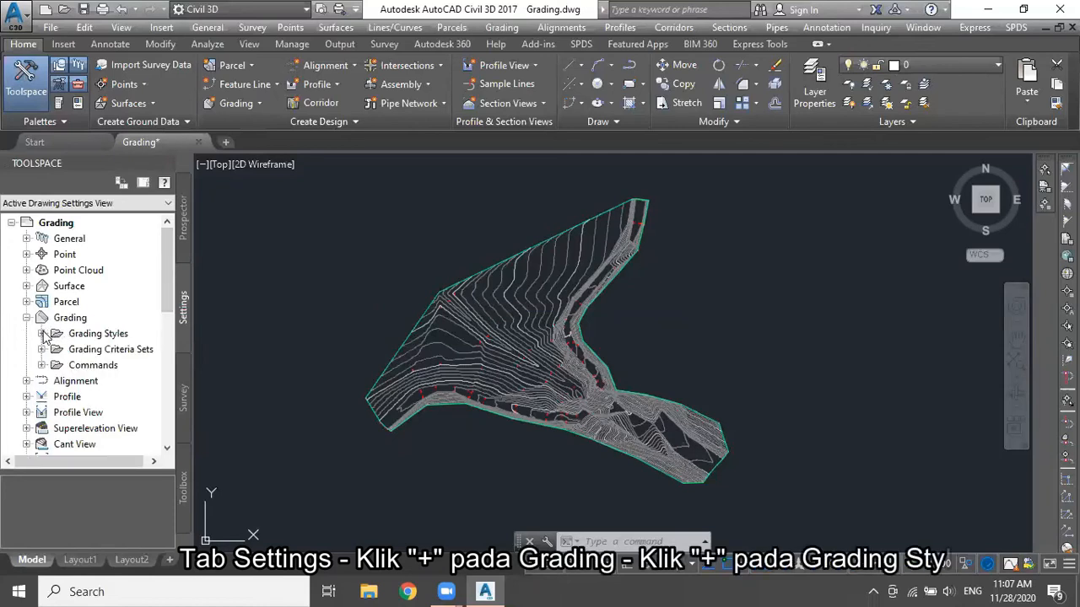
{"action": "left_click", "coordinate": [42, 334]}
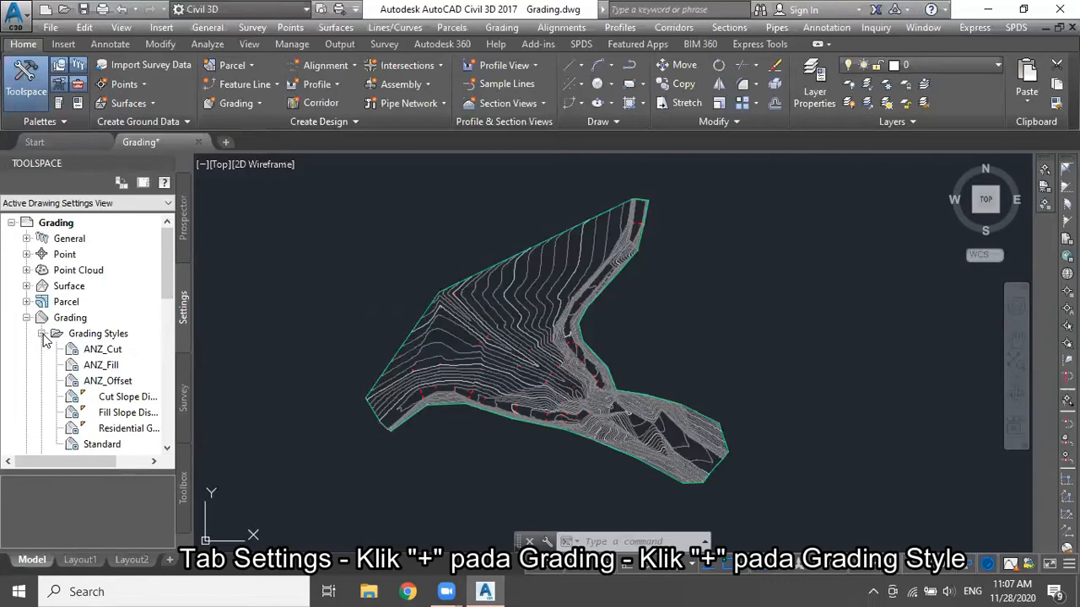
{"action": "right_click", "coordinate": [109, 397]}
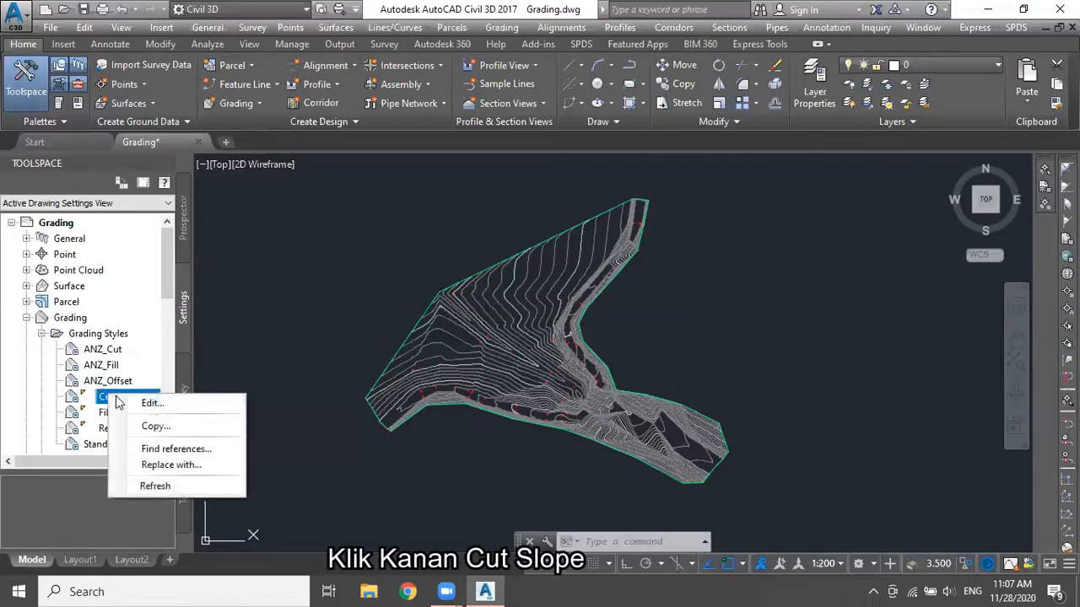
{"action": "left_click", "coordinate": [183, 405]}
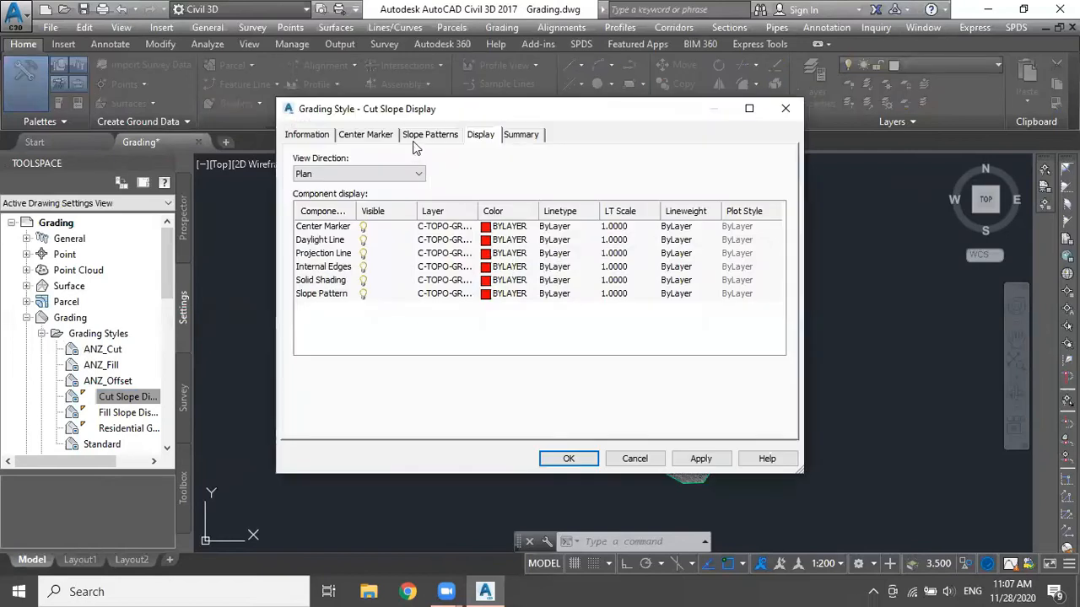
{"action": "left_click", "coordinate": [419, 137]}
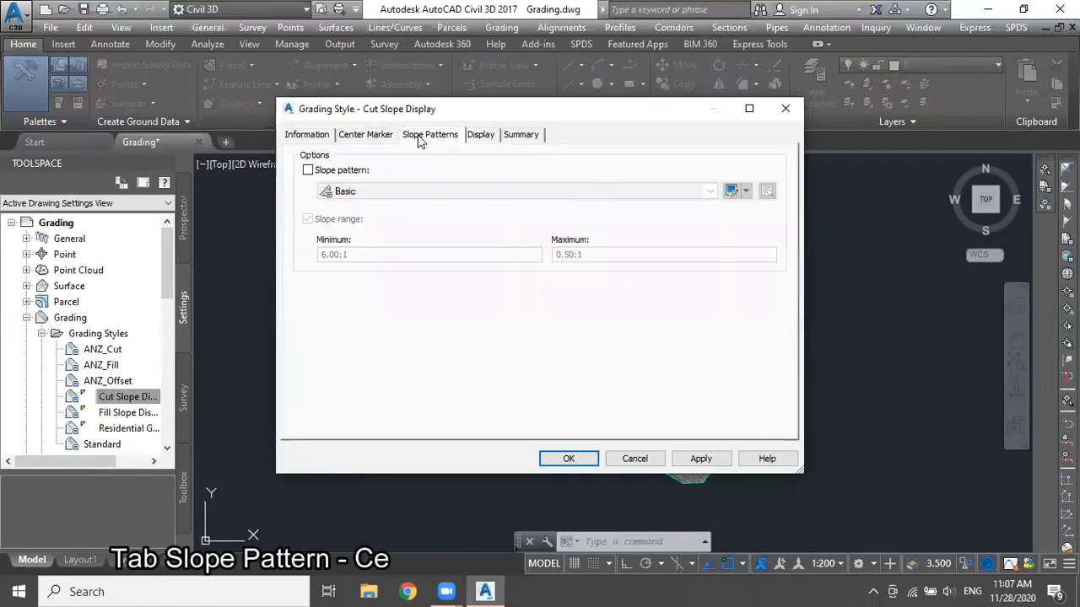
{"action": "left_click", "coordinate": [308, 170]}
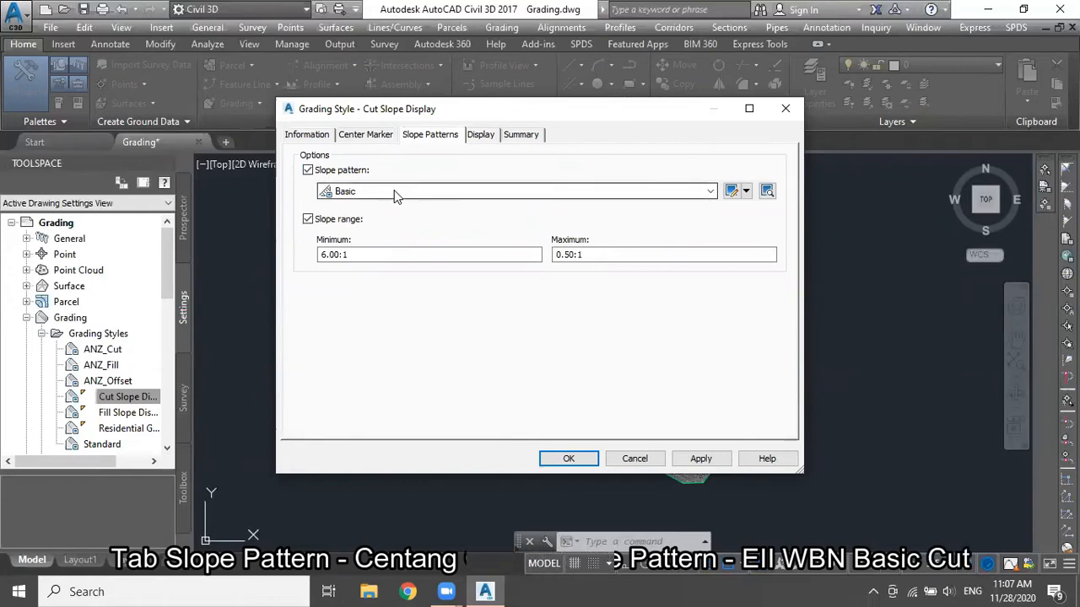
{"action": "left_click", "coordinate": [395, 191]}
{"action": "left_click", "coordinate": [403, 232]}
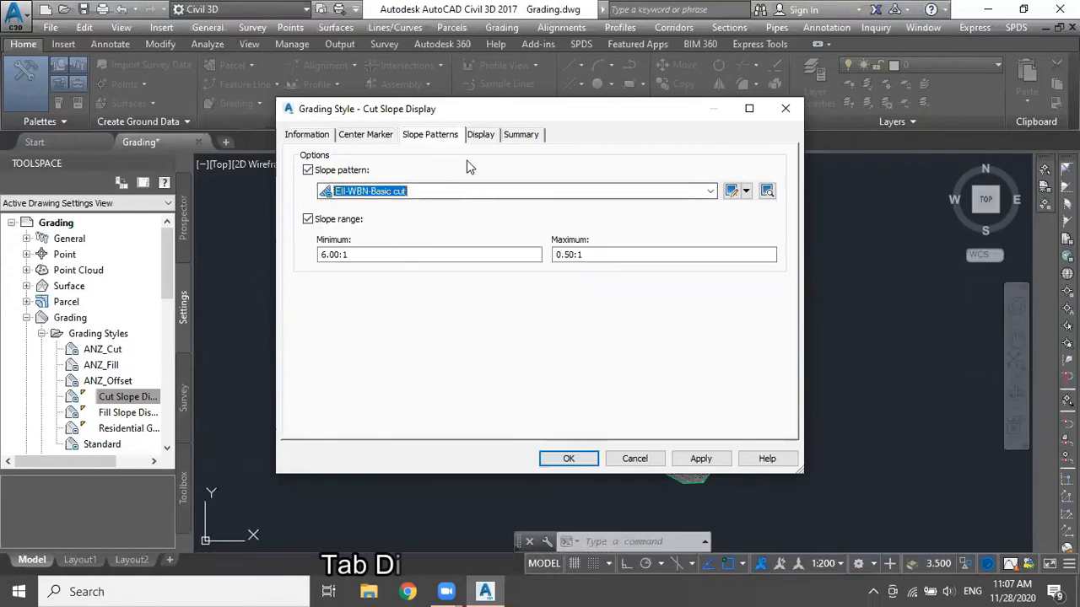
Step: Turn off the Solid Shading component in plan view for the Cut Slope Display style and save the style
{"action": "left_click", "coordinate": [479, 135]}
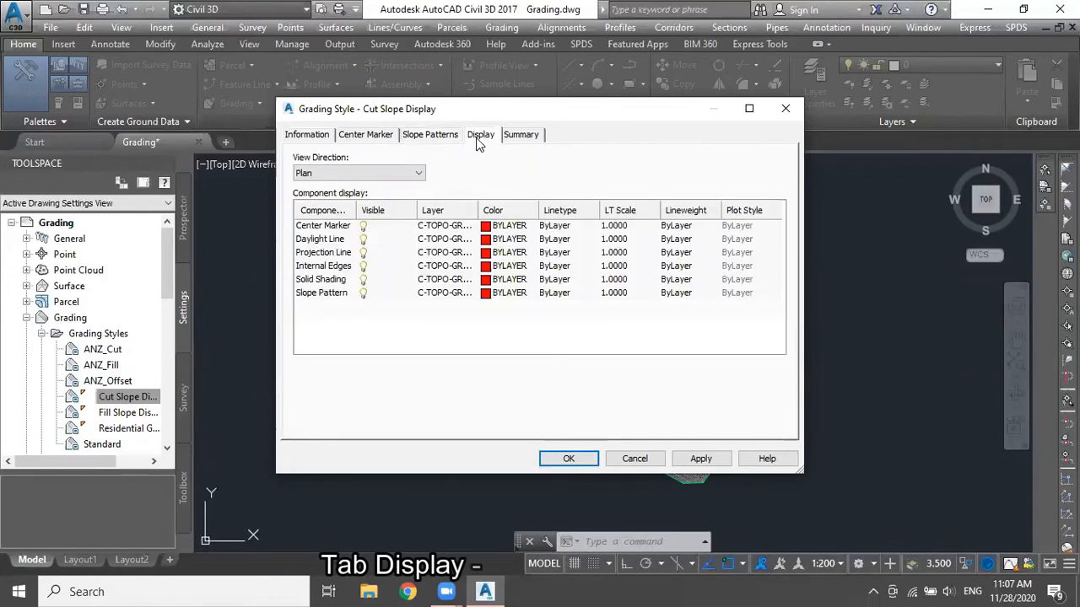
{"action": "left_click", "coordinate": [387, 279]}
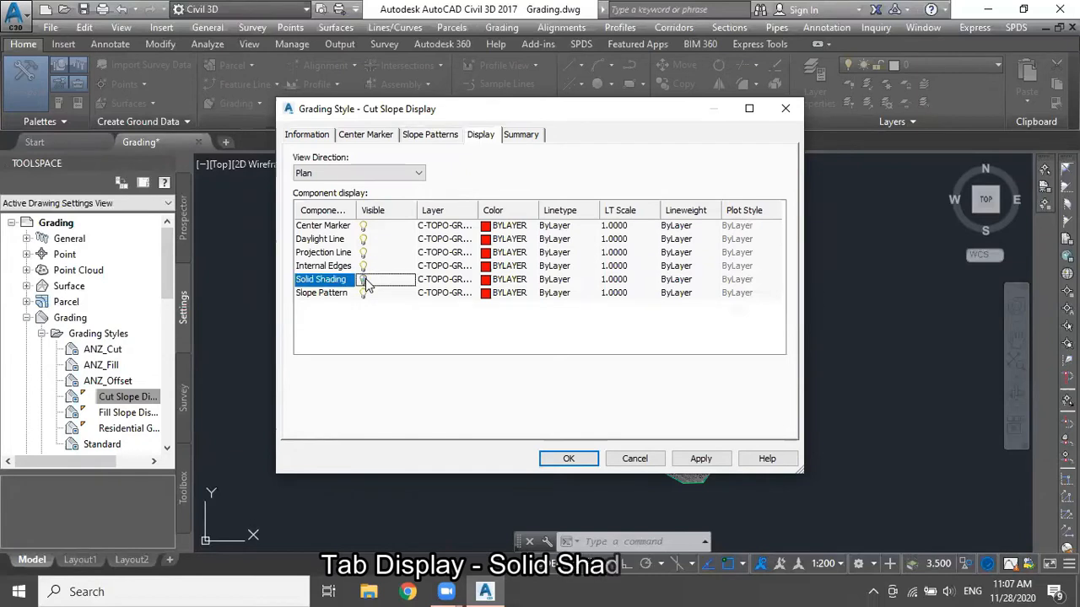
{"action": "left_click", "coordinate": [565, 459]}
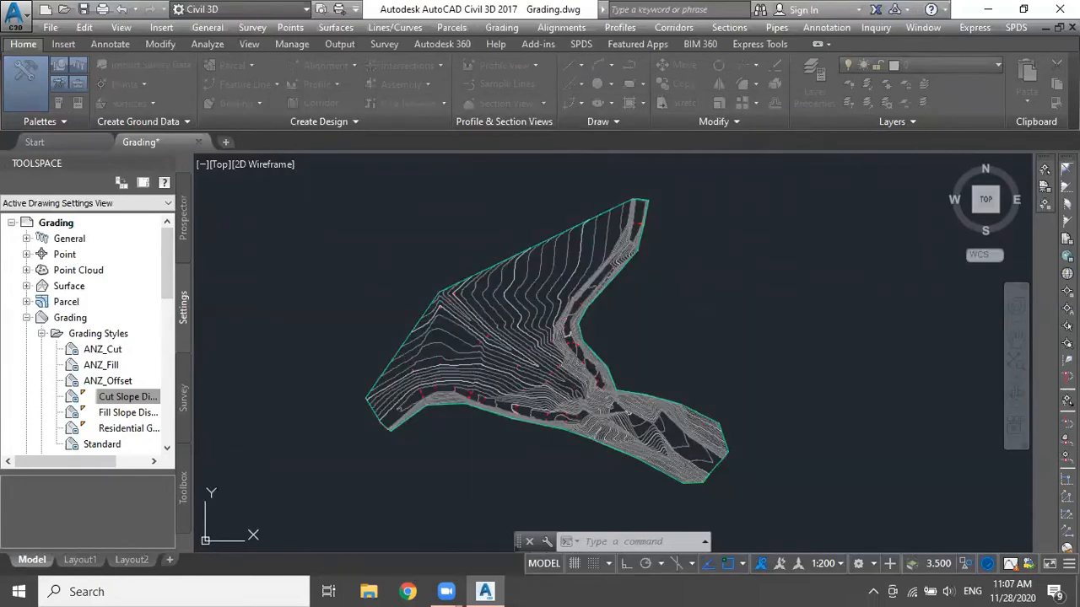
Step: Enable the slope pattern in the Fill Slope Display grading style and set it to EII-WBN-Basic fill
{"action": "right_click", "coordinate": [135, 419]}
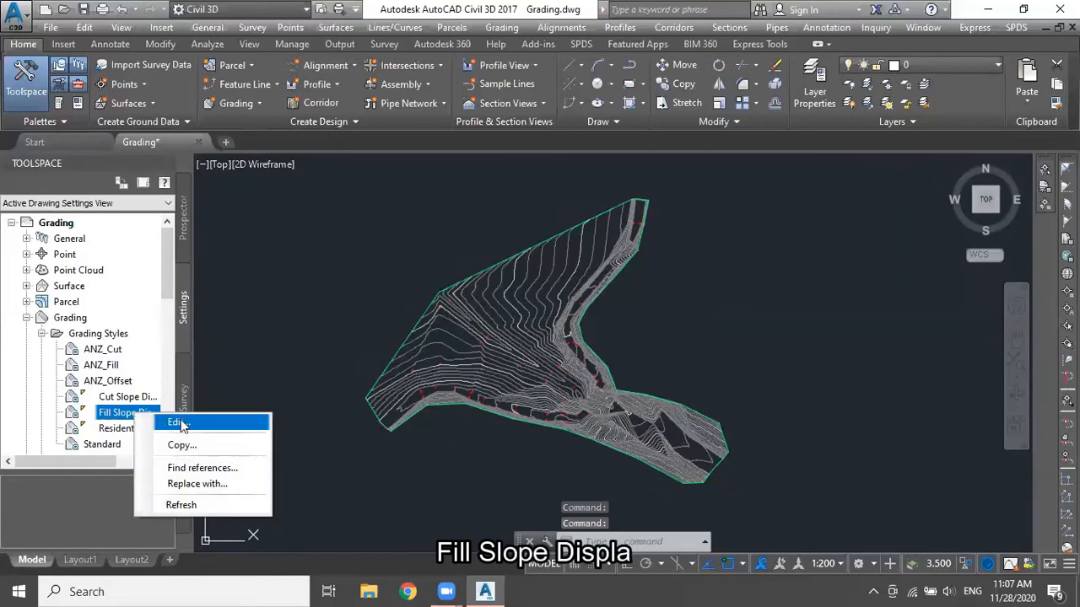
{"action": "left_click", "coordinate": [172, 421]}
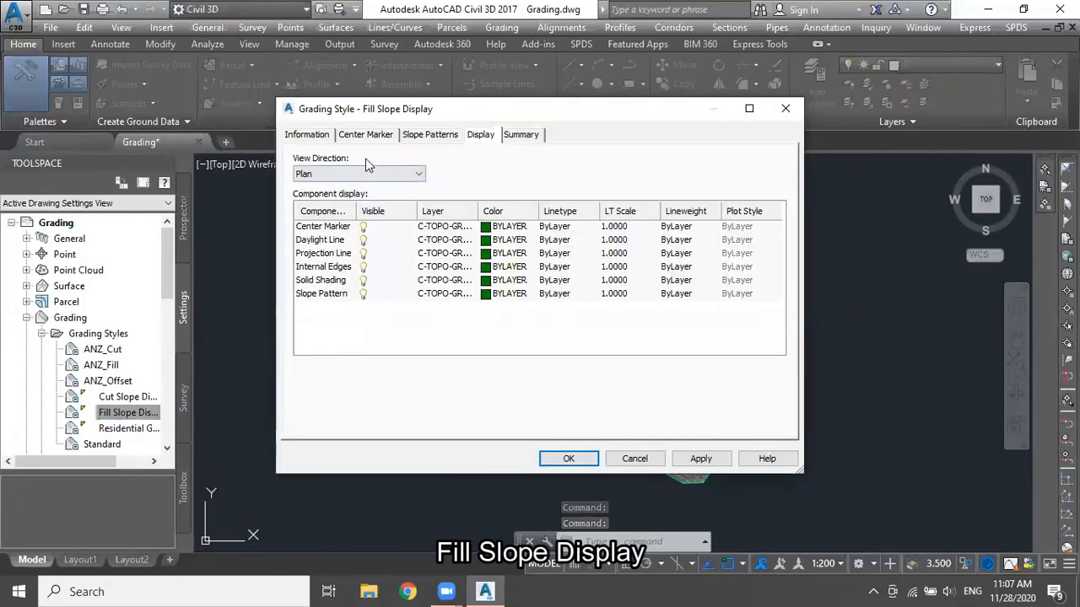
{"action": "left_click", "coordinate": [413, 136]}
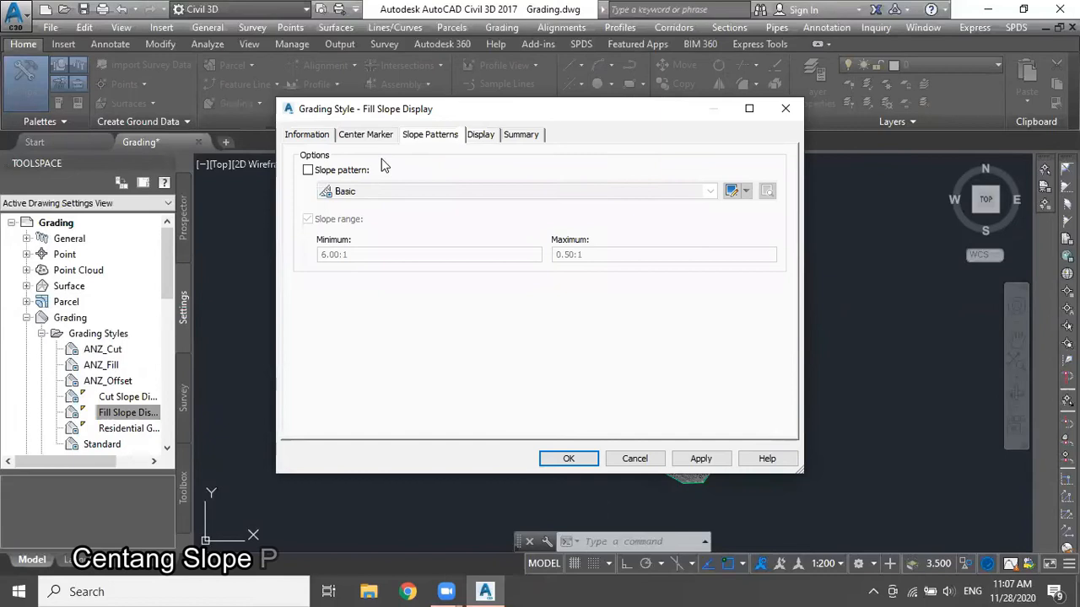
{"action": "left_click", "coordinate": [308, 170]}
{"action": "left_click", "coordinate": [366, 192]}
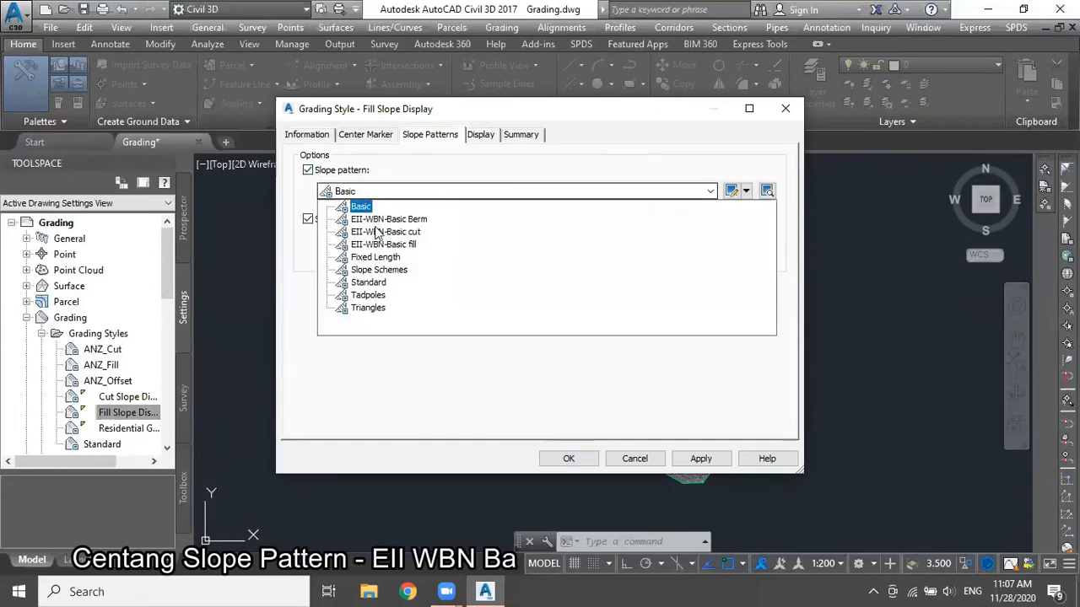
{"action": "left_click", "coordinate": [383, 243]}
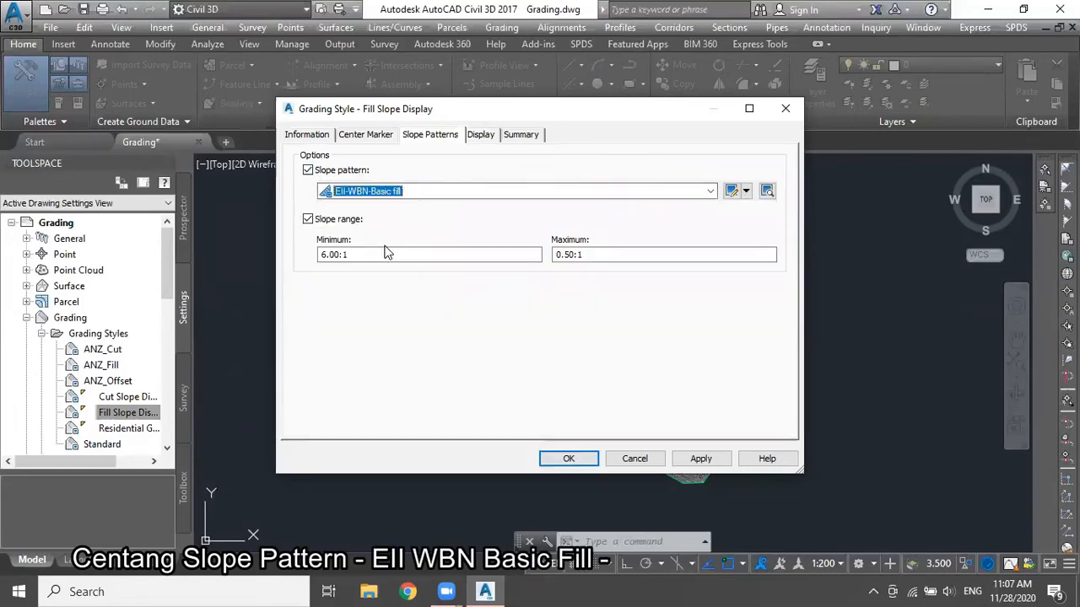
Step: Turn off Solid Shading in plan view for the Fill Slope Display style and save the style
{"action": "left_click", "coordinate": [479, 137]}
{"action": "left_click", "coordinate": [364, 281]}
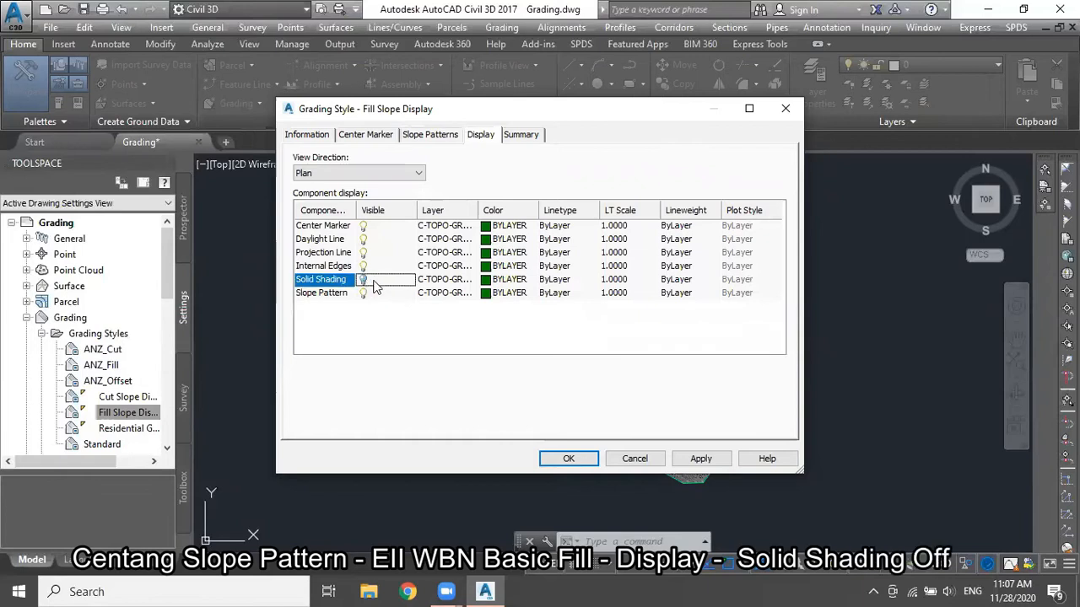
{"action": "left_click", "coordinate": [562, 458]}
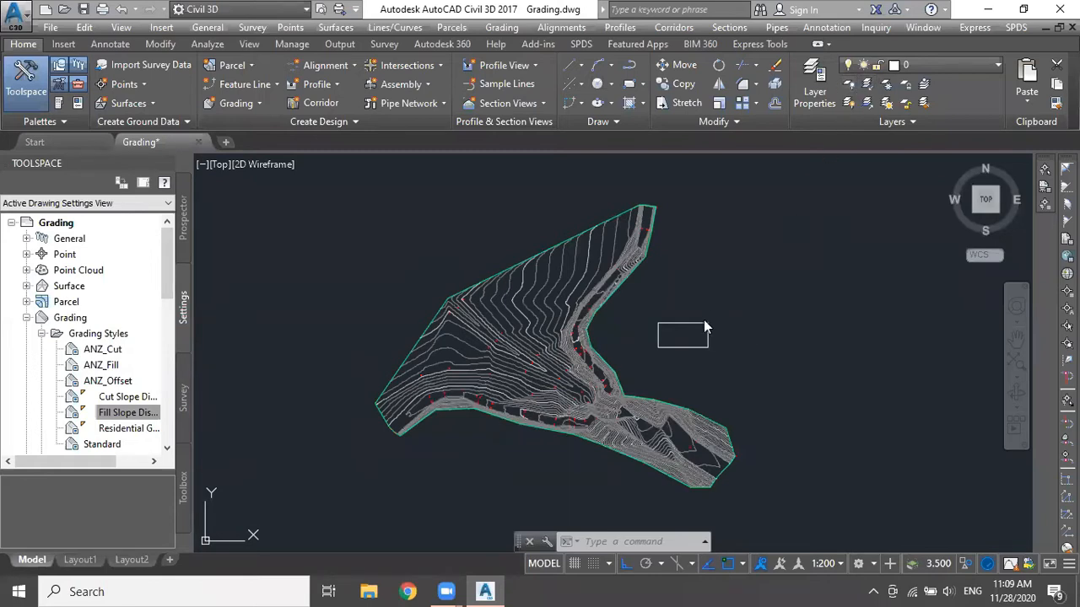
Step: Move the rectangle from beside the surface onto the contours in the middle of the surface, with Ortho turned off
{"action": "left_click", "coordinate": [715, 354]}
{"action": "left_click", "coordinate": [667, 307]}
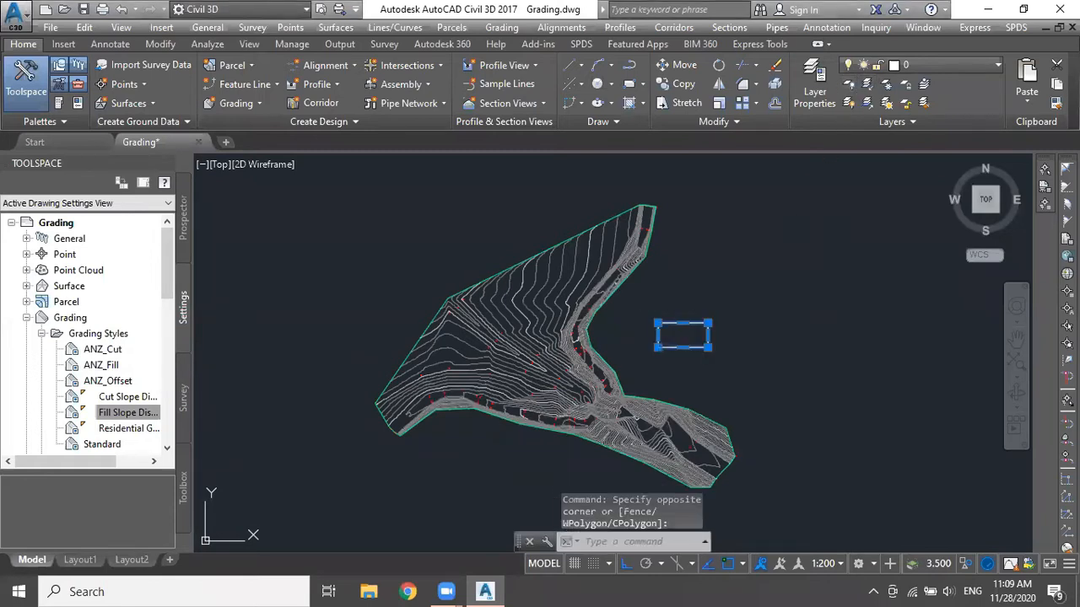
{"action": "key", "text": "Return"}
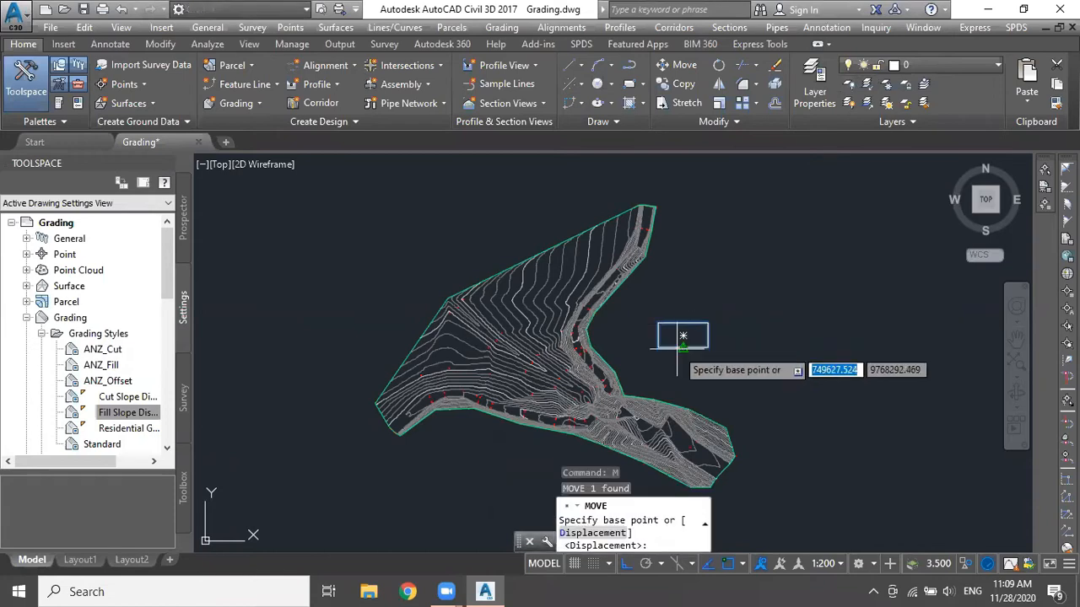
{"action": "left_click", "coordinate": [684, 346]}
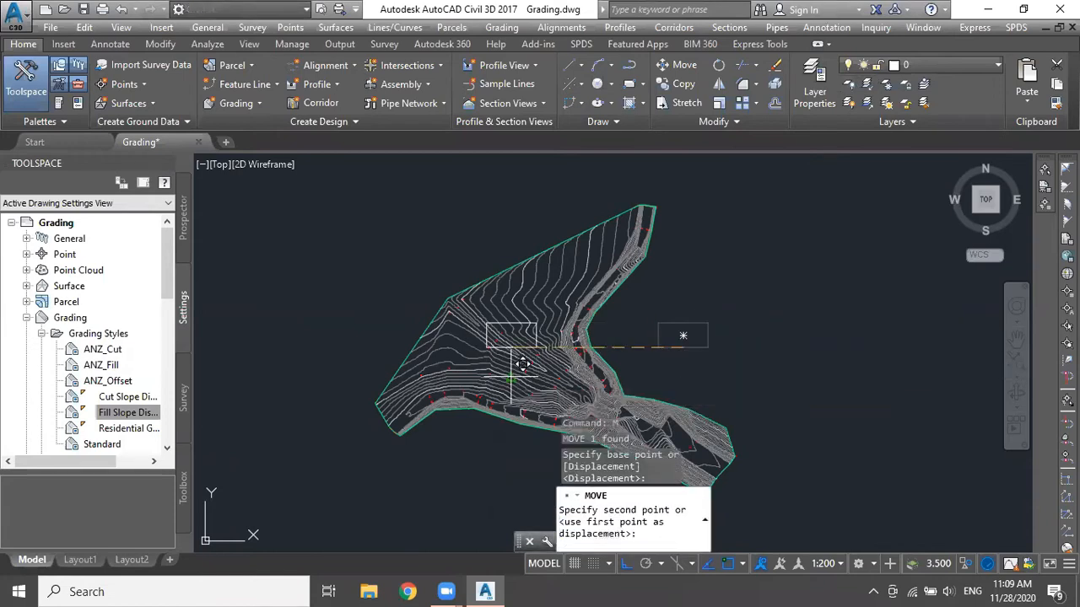
{"action": "key", "text": "F8"}
{"action": "scroll", "coordinate": [523, 363], "scroll_direction": "up", "scroll_amount": 2}
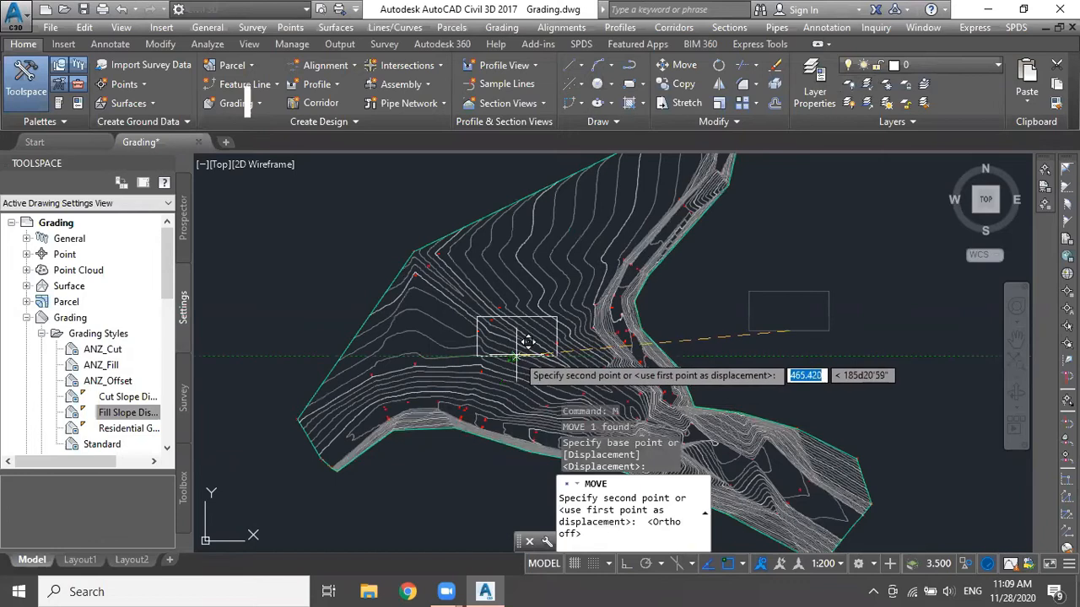
{"action": "left_click", "coordinate": [530, 346]}
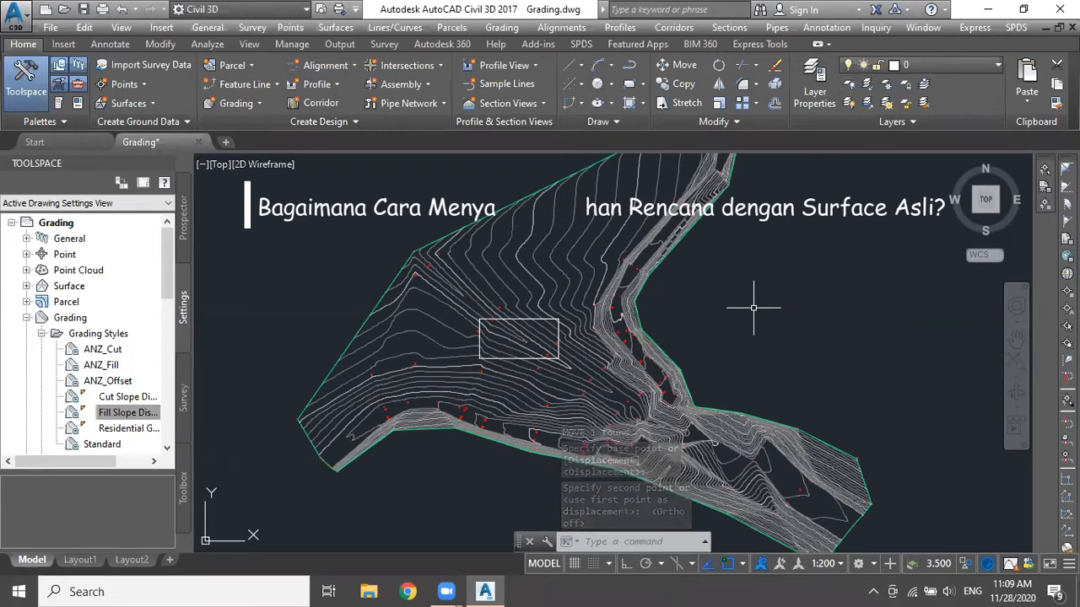
Step: Start creating a feature line from the rectangle in Site 1 and name it Feature PONDS
{"action": "left_click", "coordinate": [537, 319]}
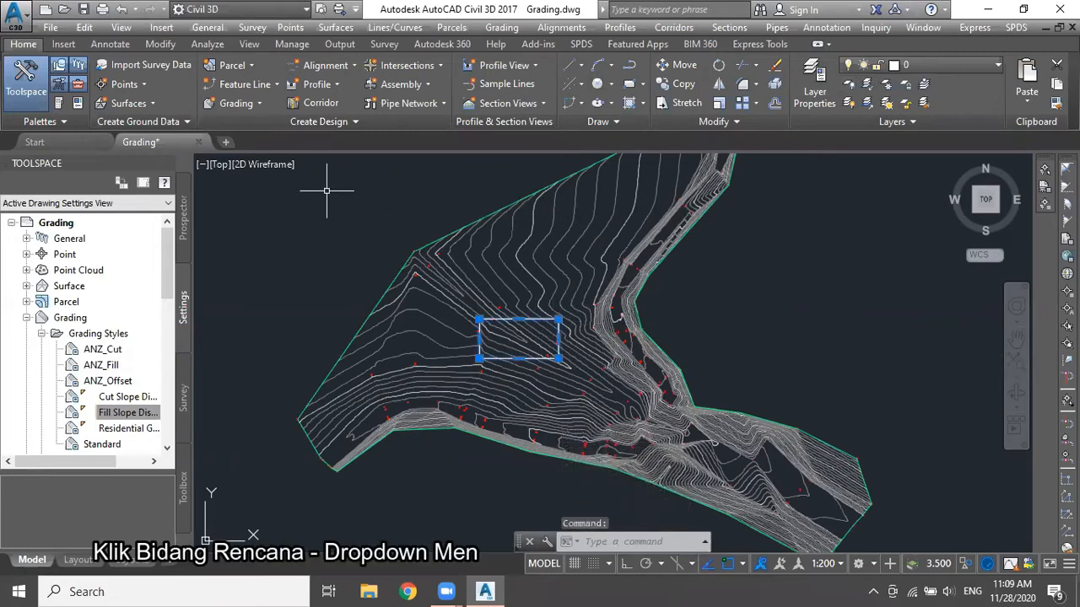
{"action": "left_click", "coordinate": [276, 85]}
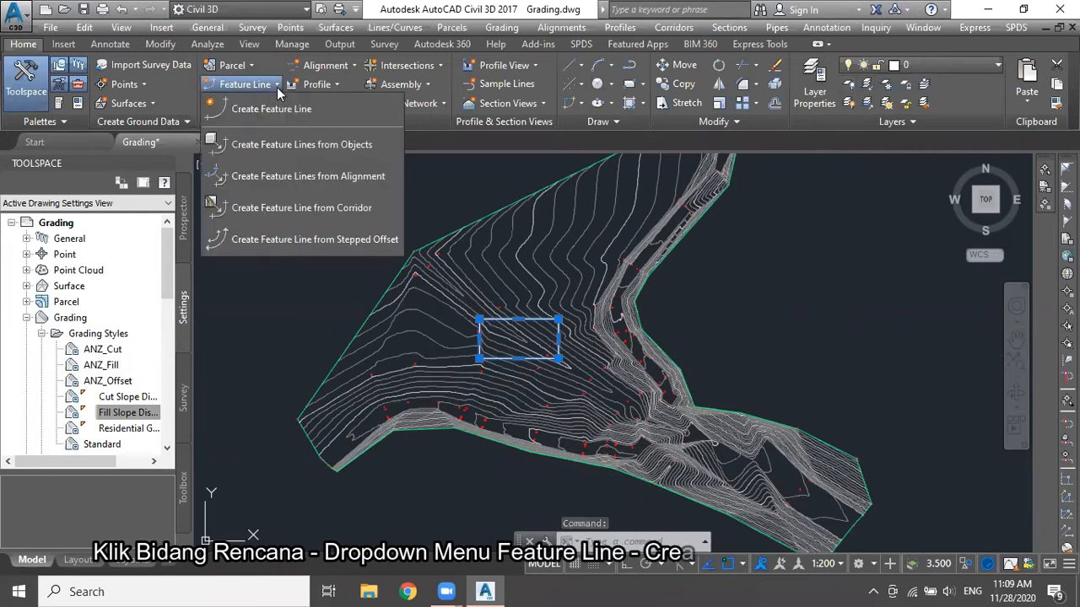
{"action": "left_click", "coordinate": [279, 146]}
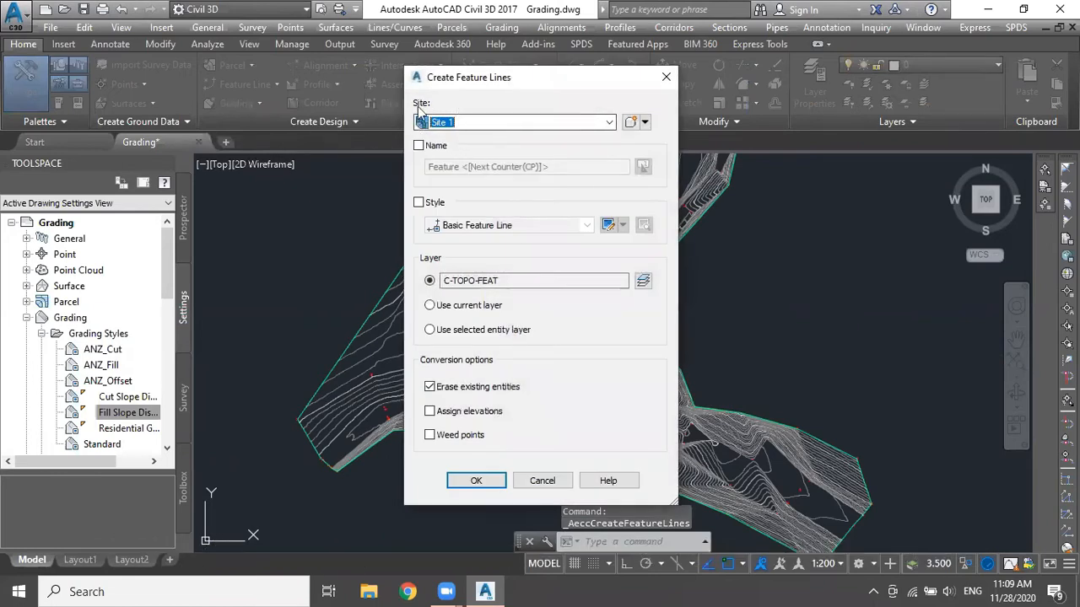
{"action": "left_click", "coordinate": [419, 145]}
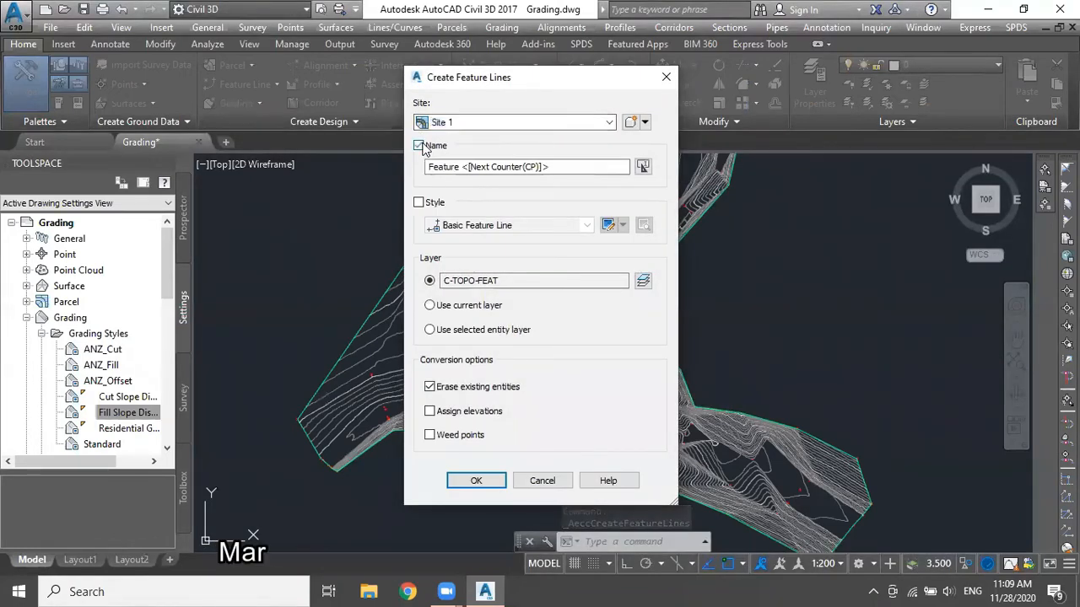
{"action": "left_click_drag", "start_coordinate": [559, 167], "coordinate": [463, 164]}
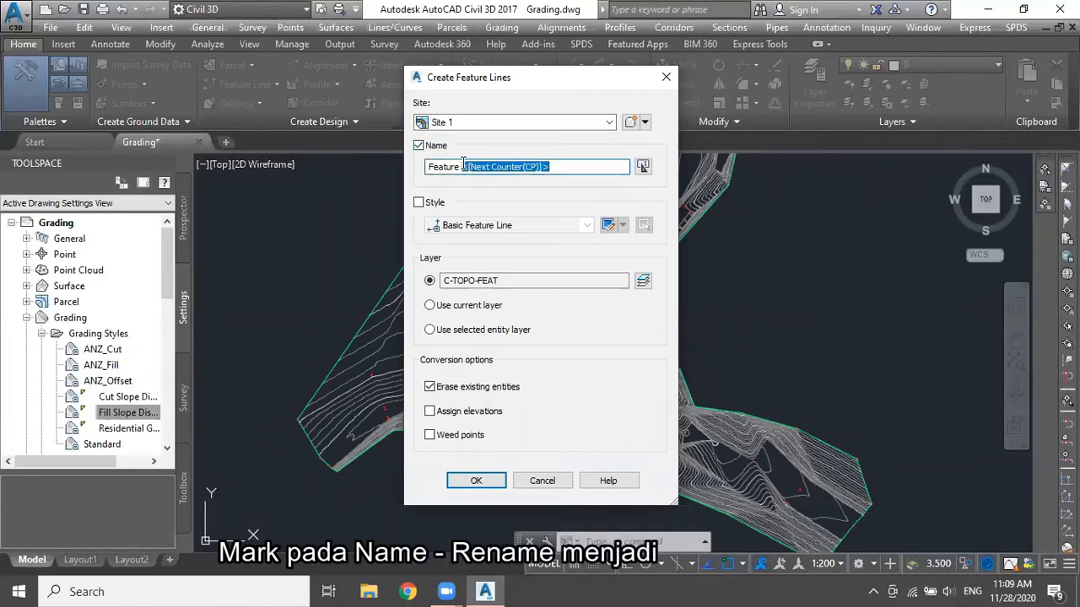
{"action": "type", "text": "PONDS"}
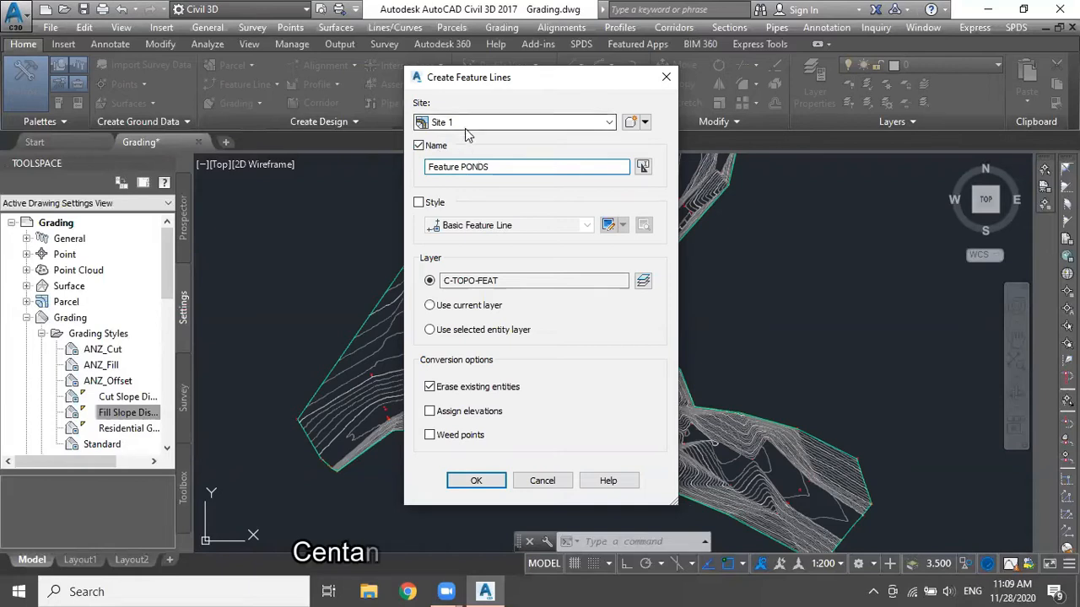
Step: Assign the Basic style to the feature line and create it on layer C-TOPO-FEAT, erasing the existing rectangle
{"action": "left_click", "coordinate": [420, 204]}
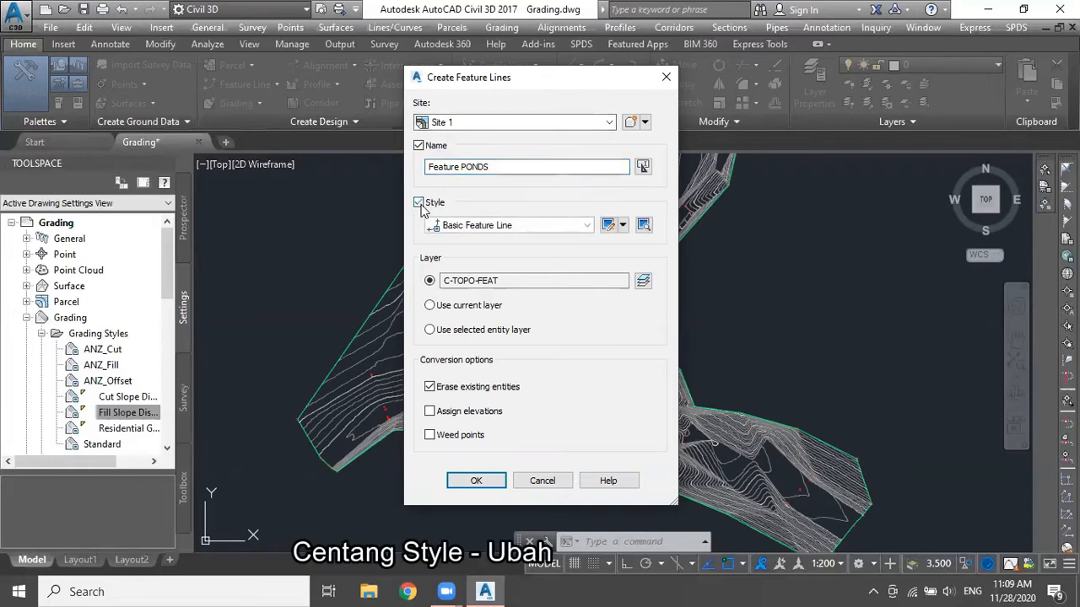
{"action": "left_click", "coordinate": [513, 225]}
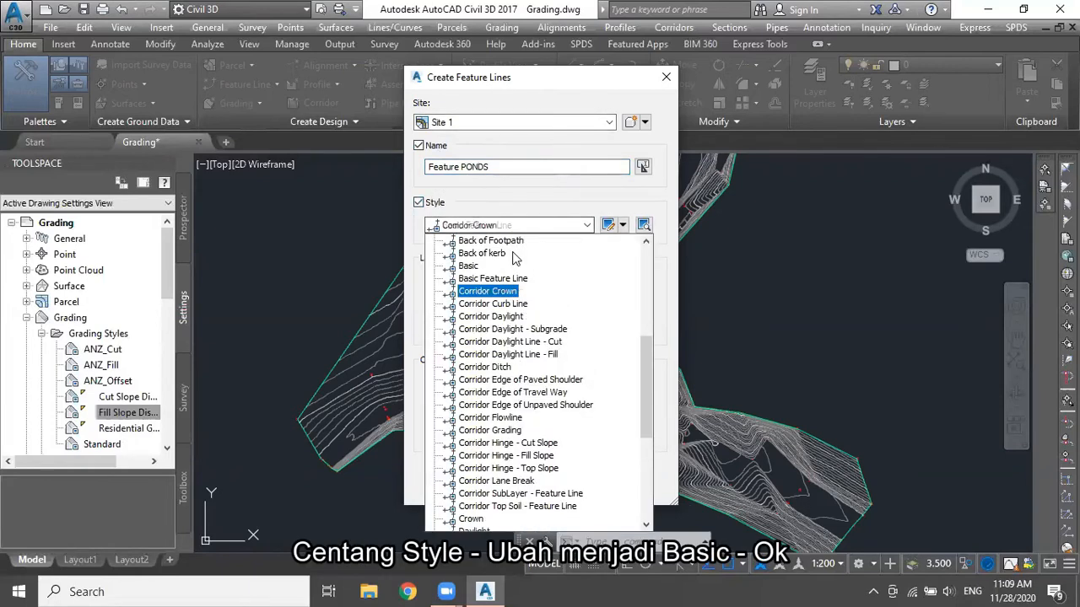
{"action": "left_click", "coordinate": [468, 266]}
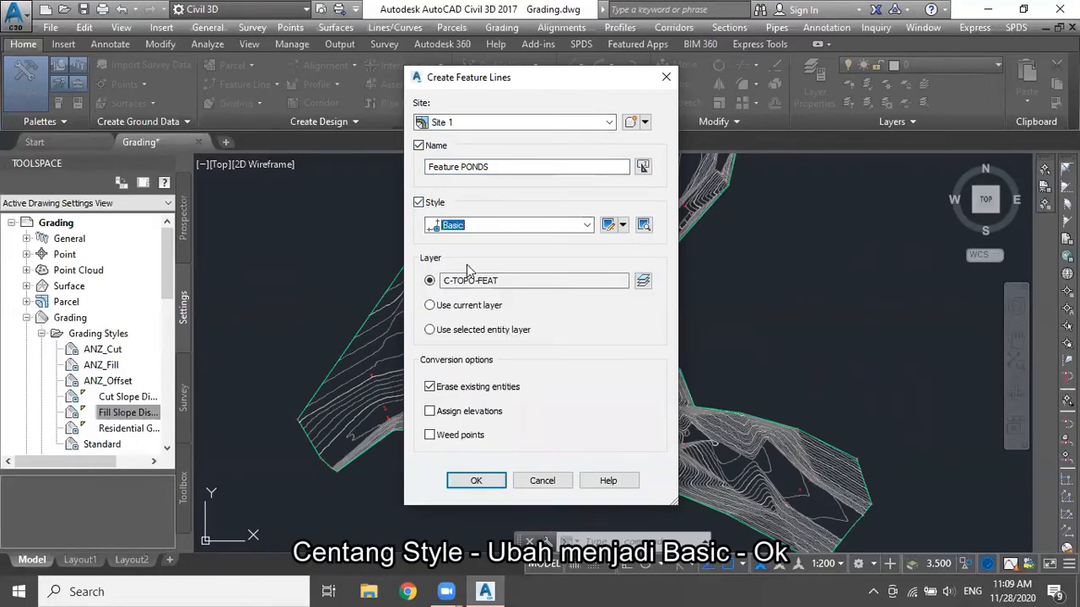
{"action": "left_click", "coordinate": [472, 483]}
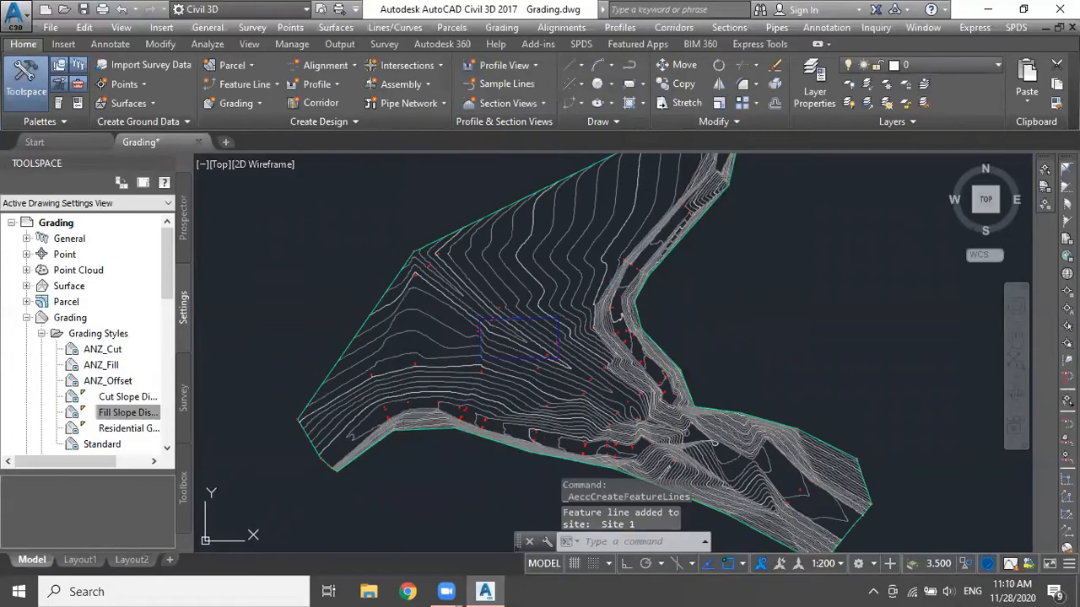
Step: Check the name, style and layer of the rectangular feature line on the surface
{"action": "scroll", "coordinate": [544, 344], "scroll_direction": "up", "scroll_amount": 4}
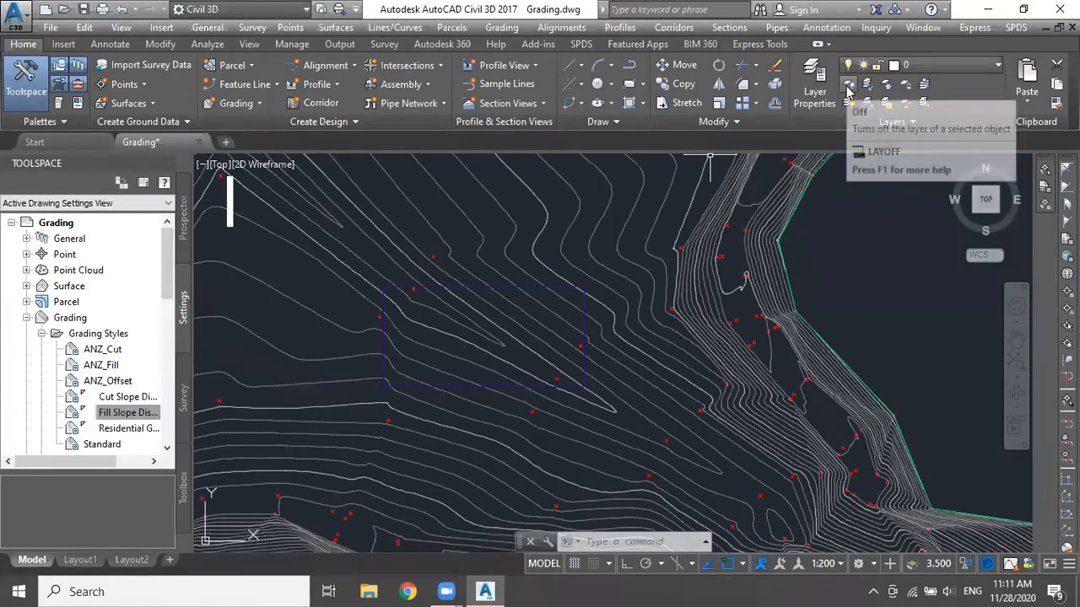
{"action": "mouse_move", "coordinate": [544, 311]}
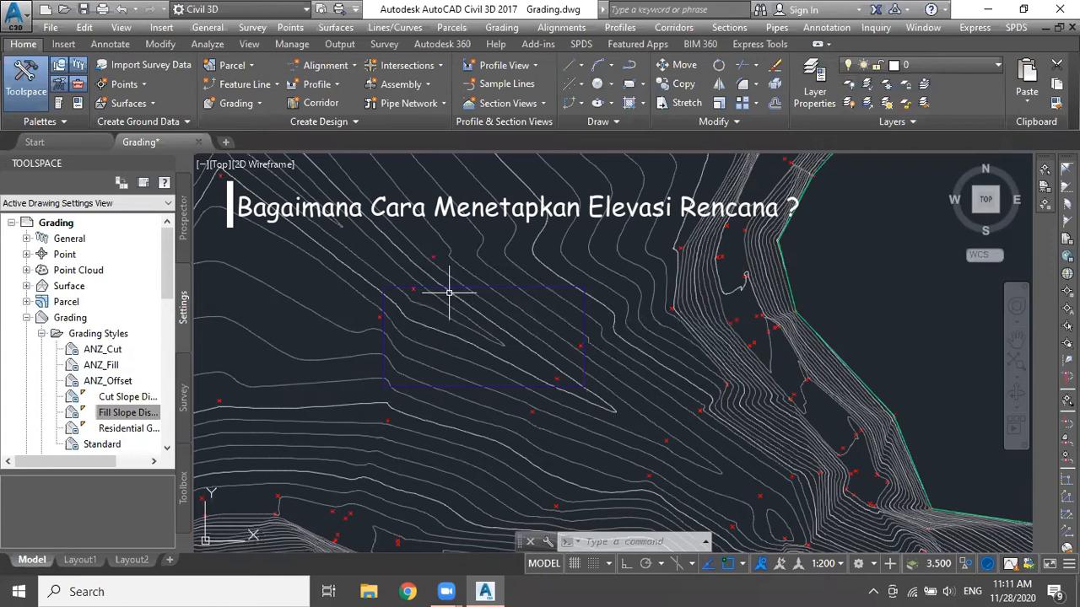
{"action": "mouse_move", "coordinate": [453, 288]}
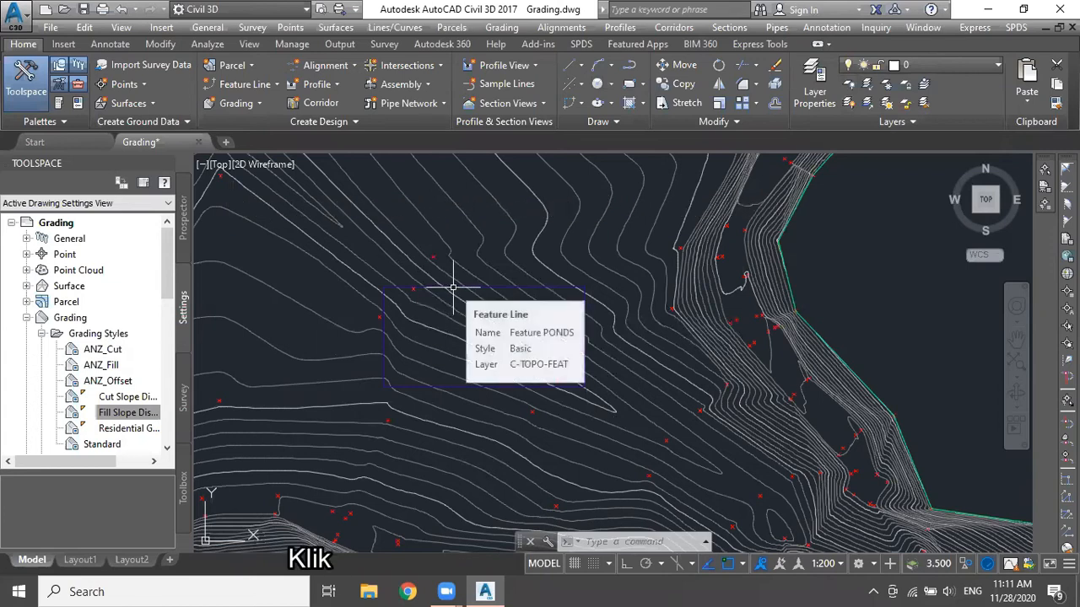
Step: Set the elevation of every point of the rectangular feature line to 439 m in the Elevation Editor
{"action": "left_click", "coordinate": [453, 287]}
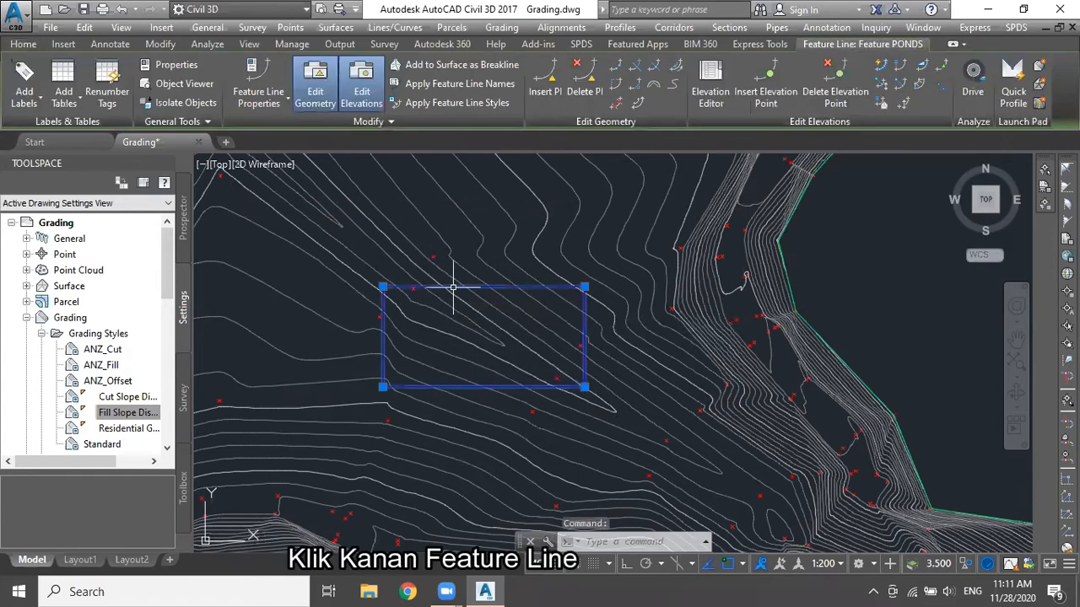
{"action": "right_click", "coordinate": [453, 288]}
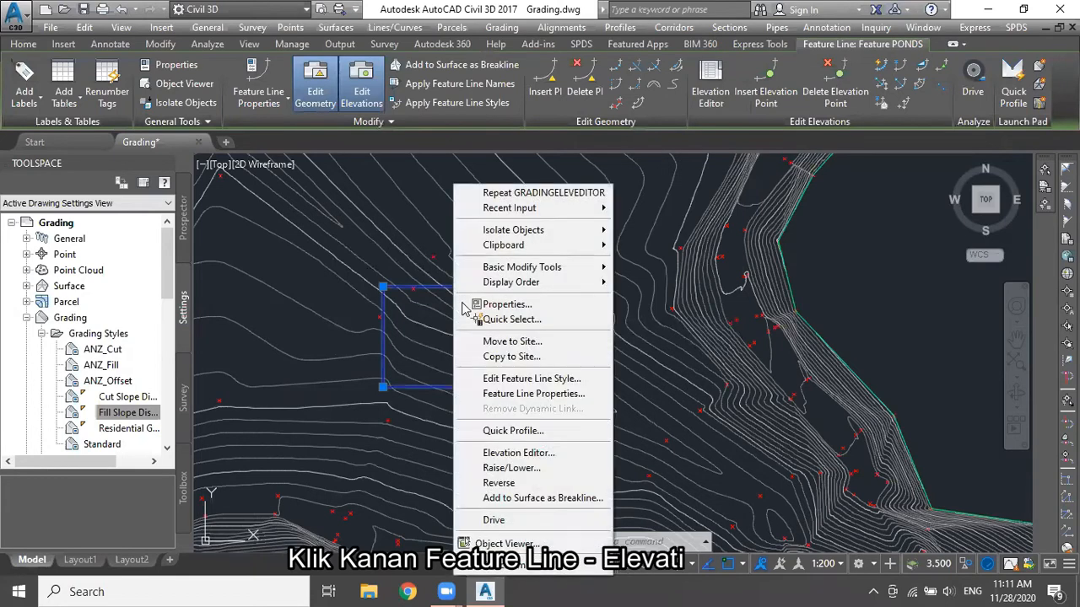
{"action": "left_click", "coordinate": [508, 456]}
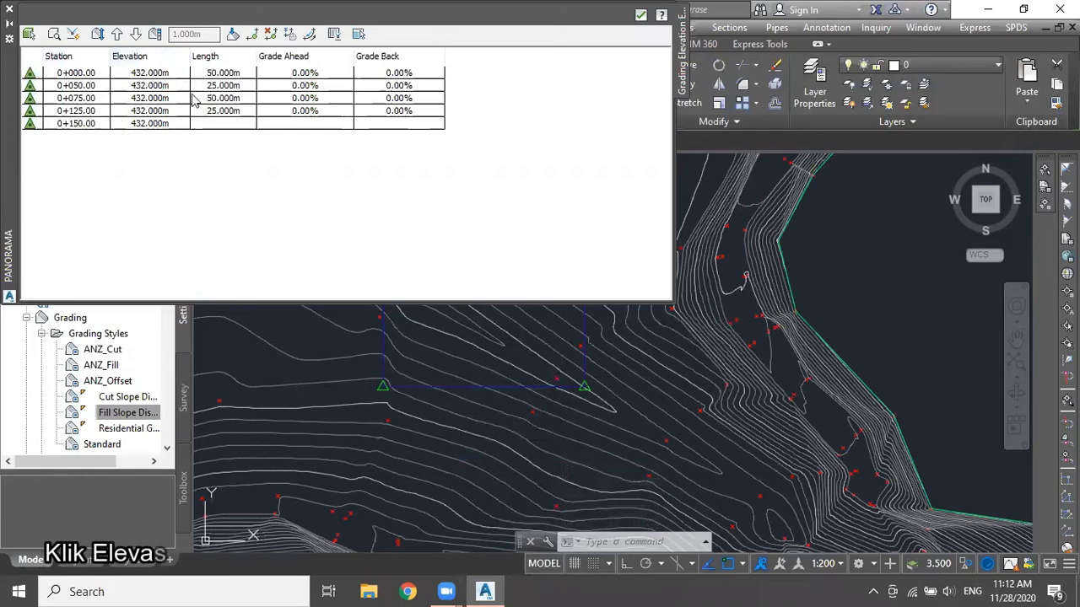
{"action": "left_click", "coordinate": [165, 74]}
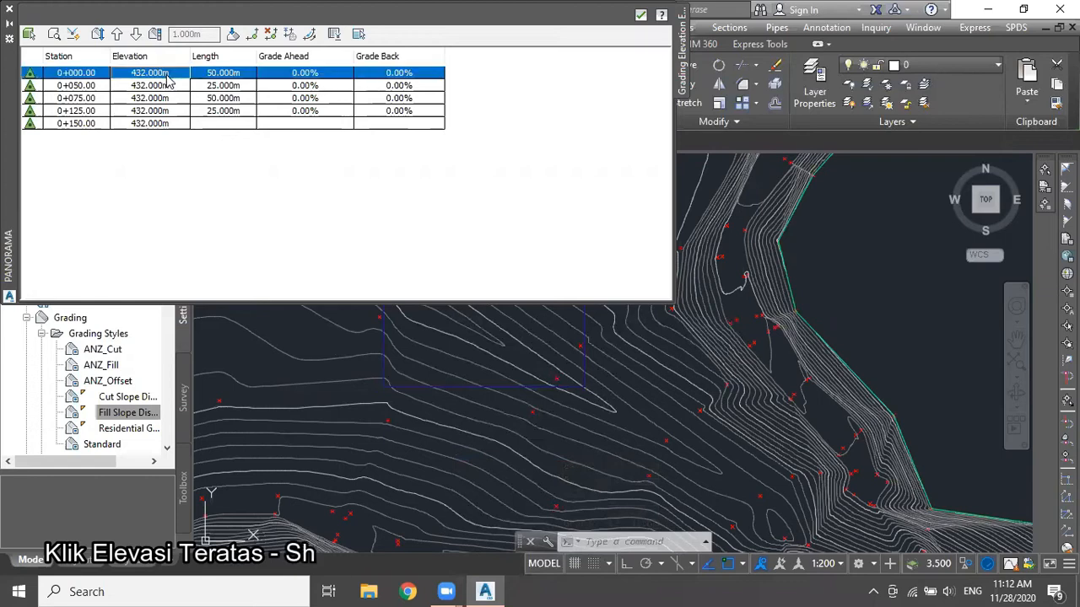
{"action": "left_click", "coordinate": [156, 125], "text": "shift"}
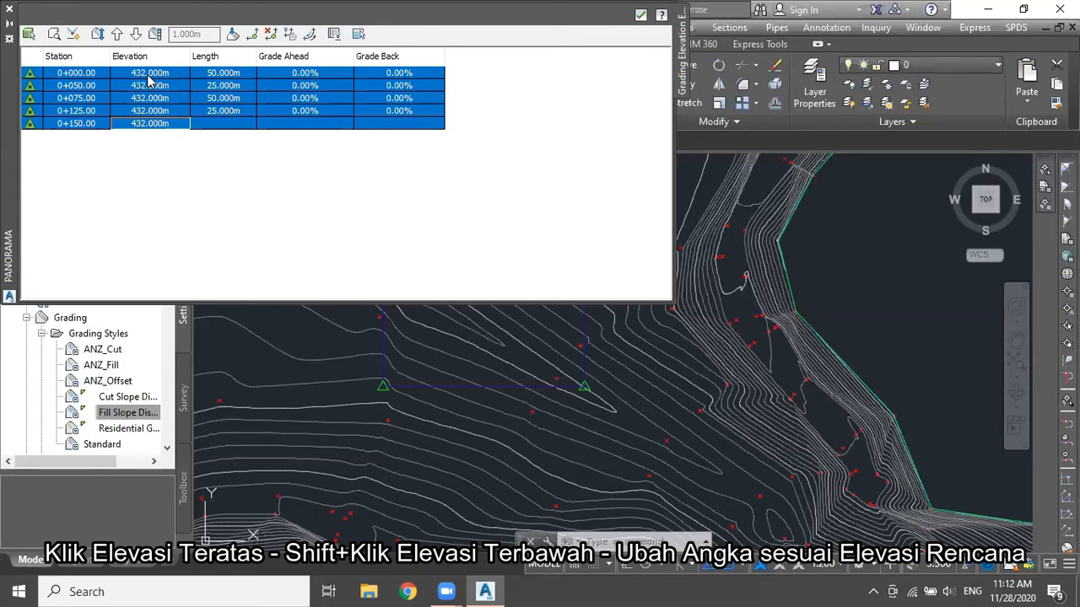
{"action": "type", "text": "439"}
{"action": "key", "text": "Return"}
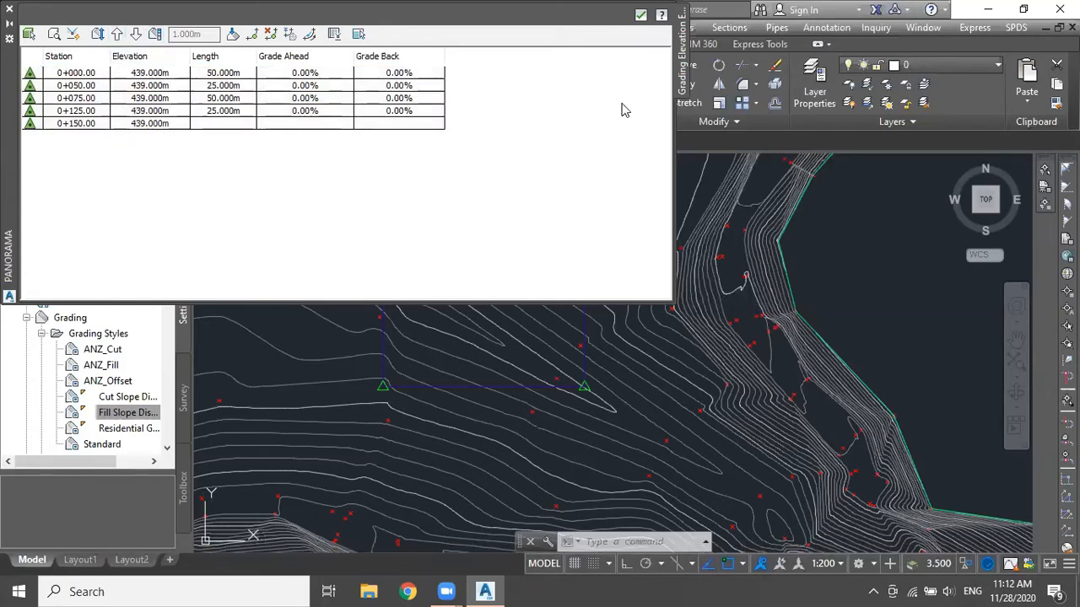
{"action": "left_click", "coordinate": [641, 15]}
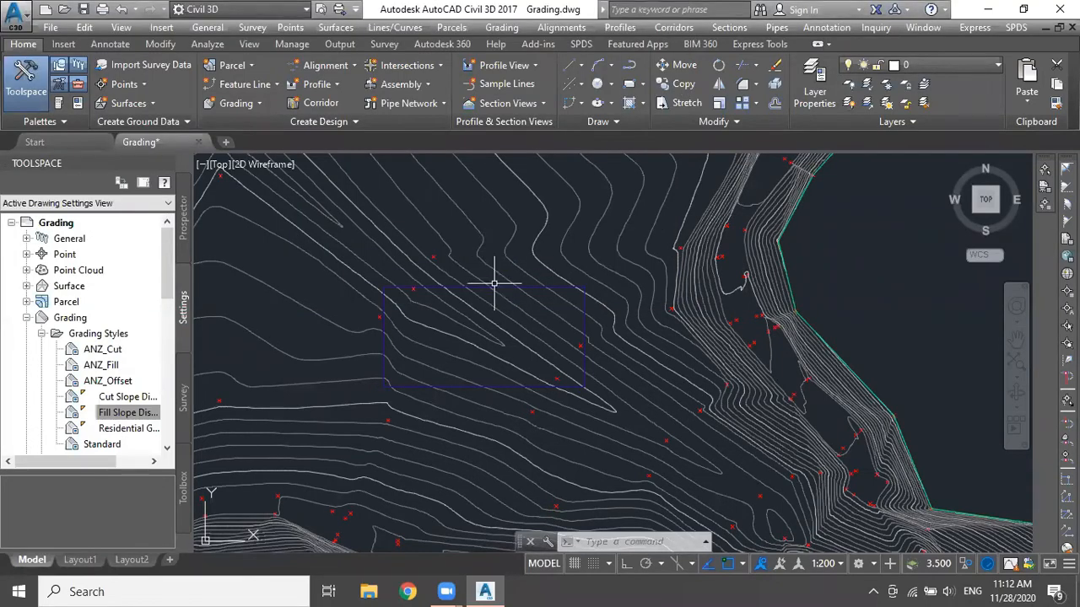
Step: Inspect the rectangular feature line's properties, including its site, lengths, area and minimum and maximum elevations
{"action": "mouse_move", "coordinate": [499, 288]}
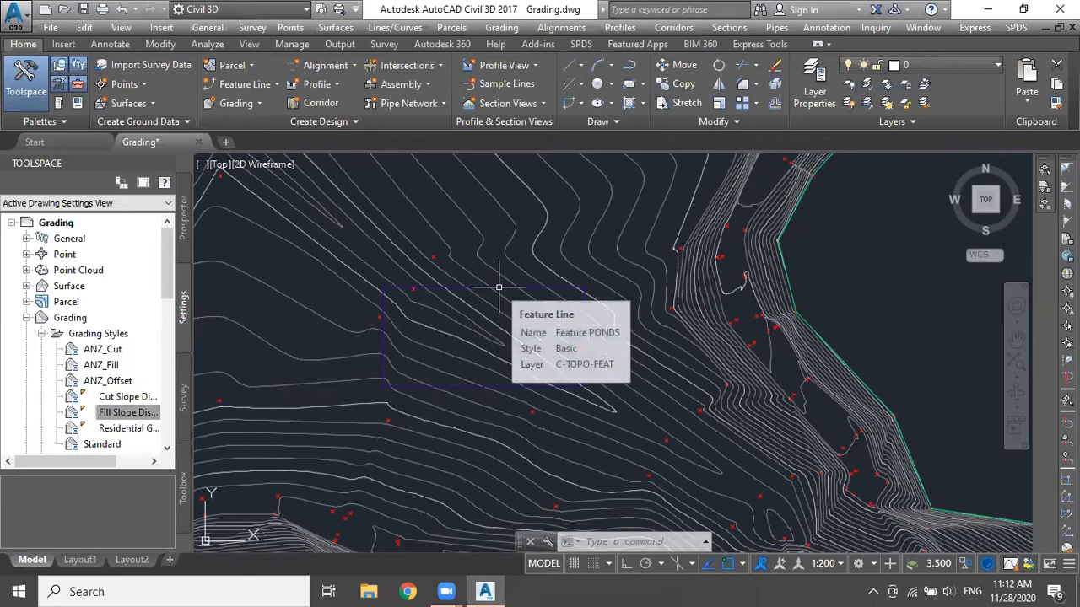
{"action": "double_click", "coordinate": [498, 288]}
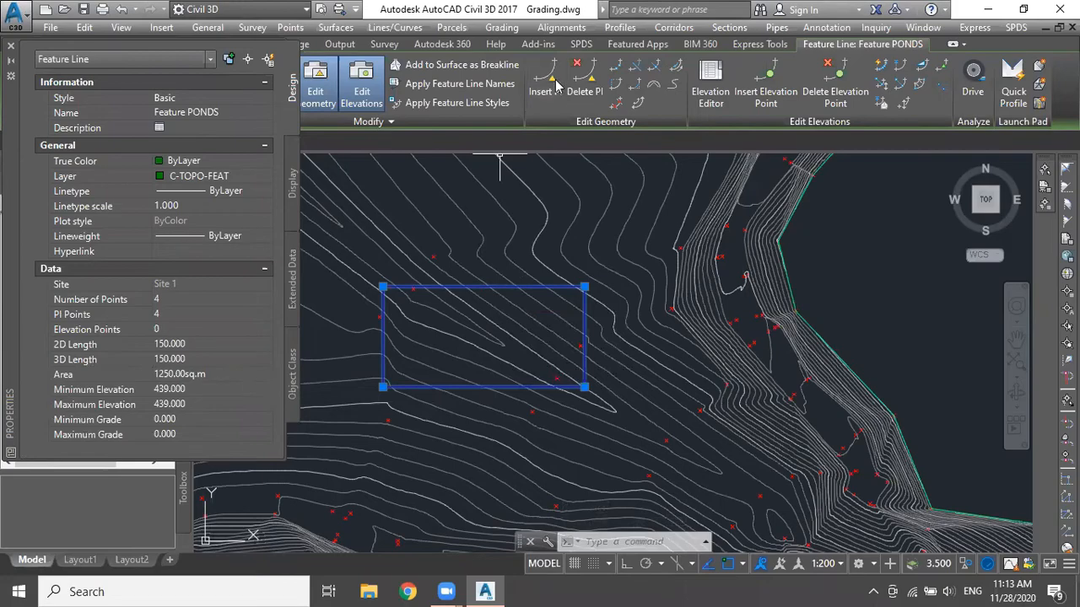
{"action": "key", "text": "Escape"}
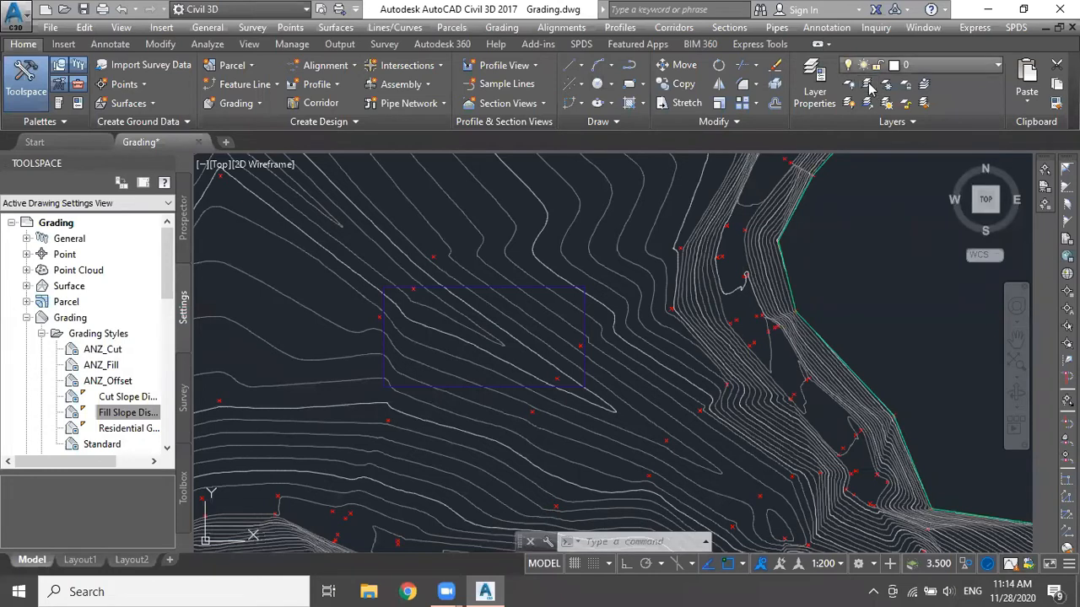
Step: Start creating a grading group and name it Grading Group PONDS
{"action": "left_click", "coordinate": [259, 105]}
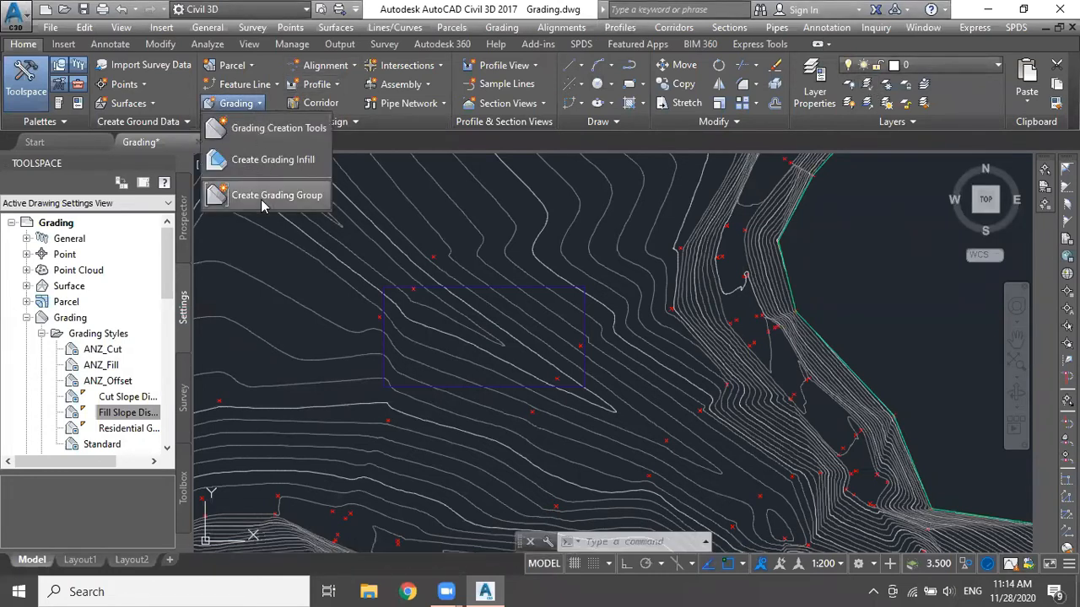
{"action": "left_click", "coordinate": [268, 195]}
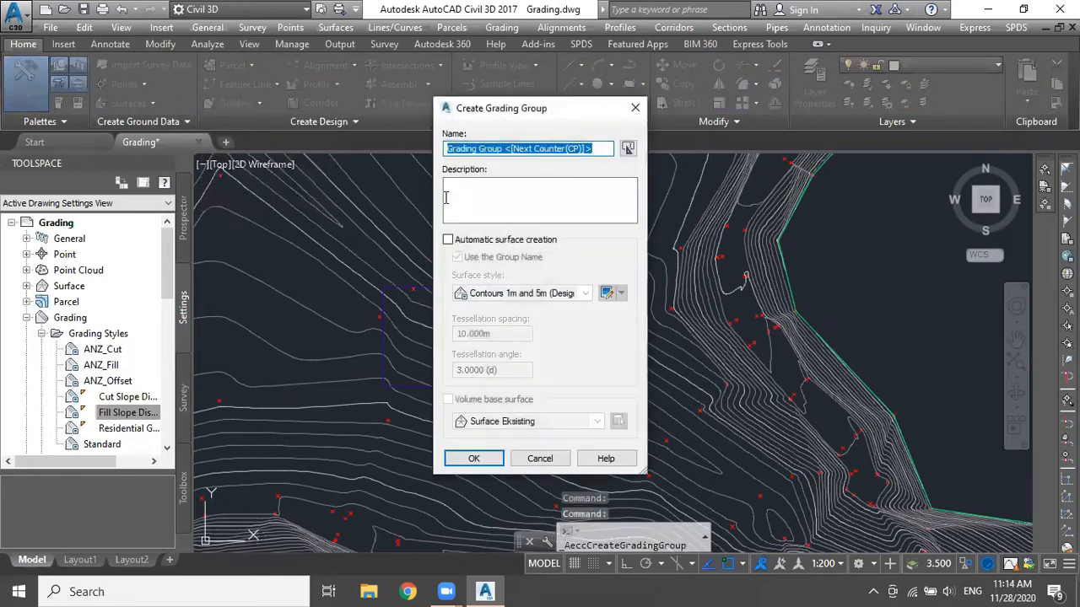
{"action": "left_click_drag", "start_coordinate": [593, 149], "coordinate": [505, 148]}
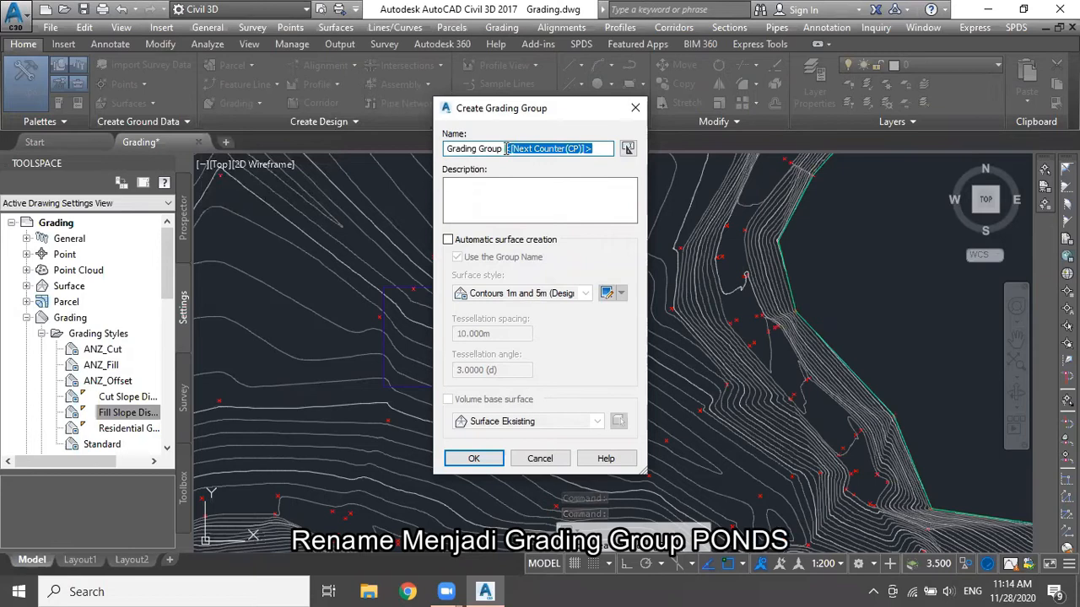
{"action": "key", "text": "BackSpace"}
{"action": "type", "text": "PONDS"}
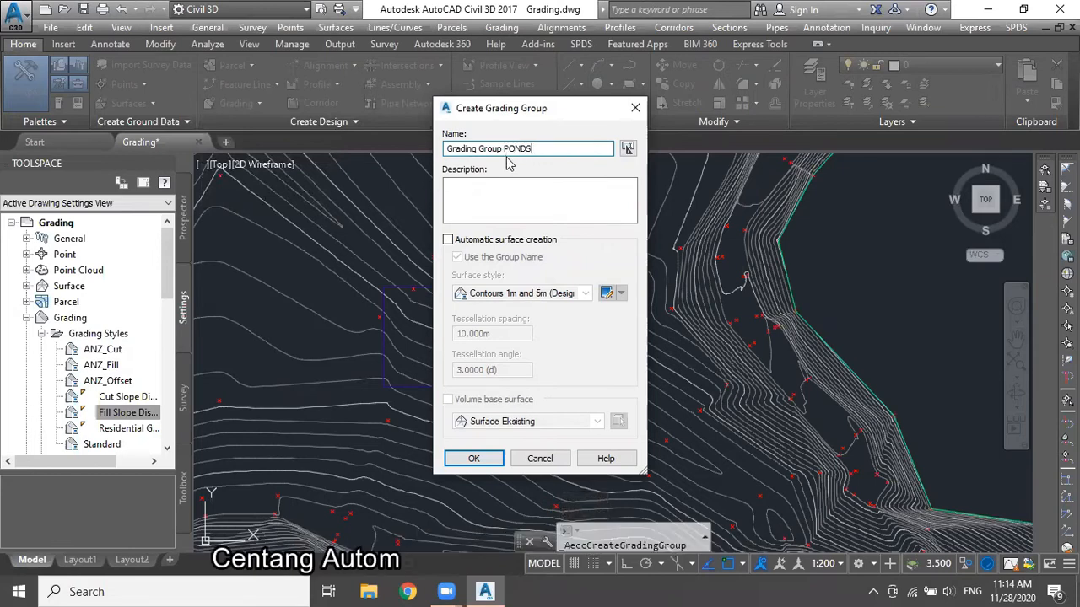
Step: Enable automatic surface creation with the _No Display style and Surface Eksisting as volume base surface, and create the group with its surface
{"action": "left_click", "coordinate": [449, 240]}
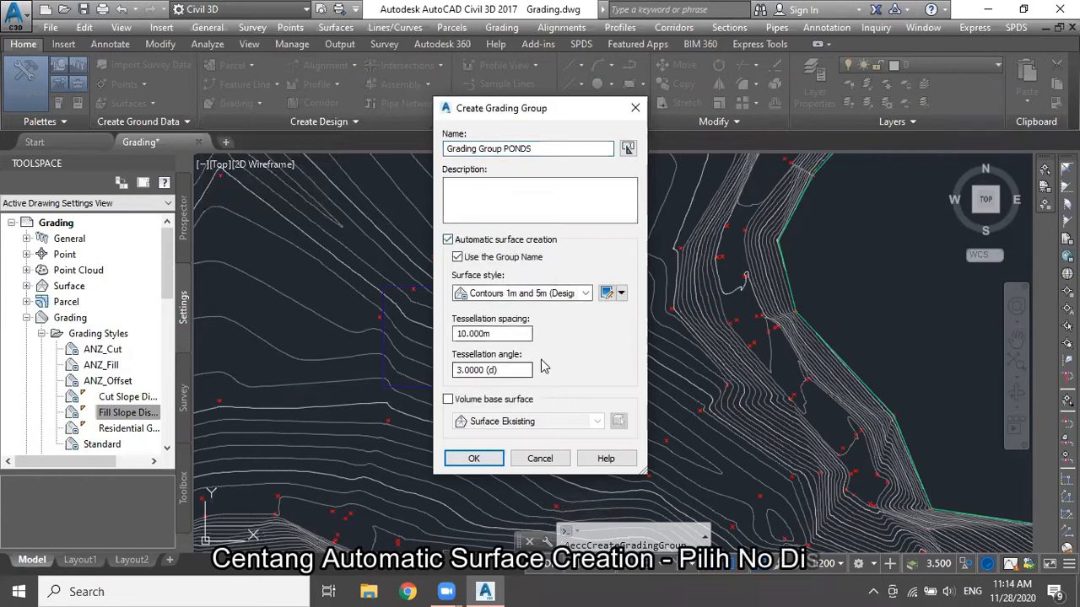
{"action": "left_click", "coordinate": [585, 294]}
{"action": "scroll", "coordinate": [559, 339], "scroll_direction": "up", "scroll_amount": 10}
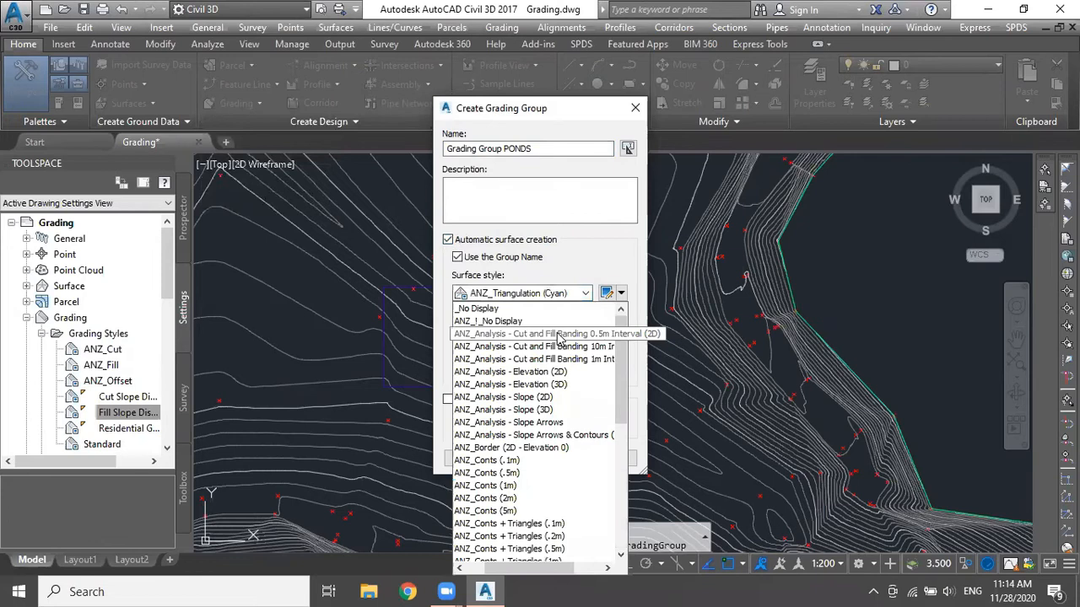
{"action": "left_click", "coordinate": [496, 308]}
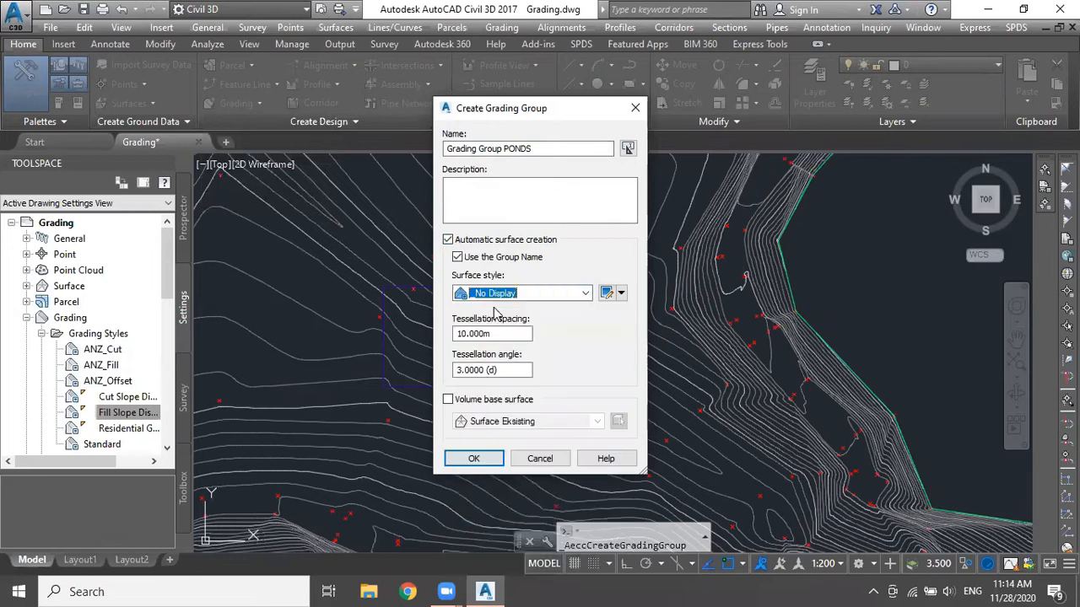
{"action": "left_click", "coordinate": [450, 400]}
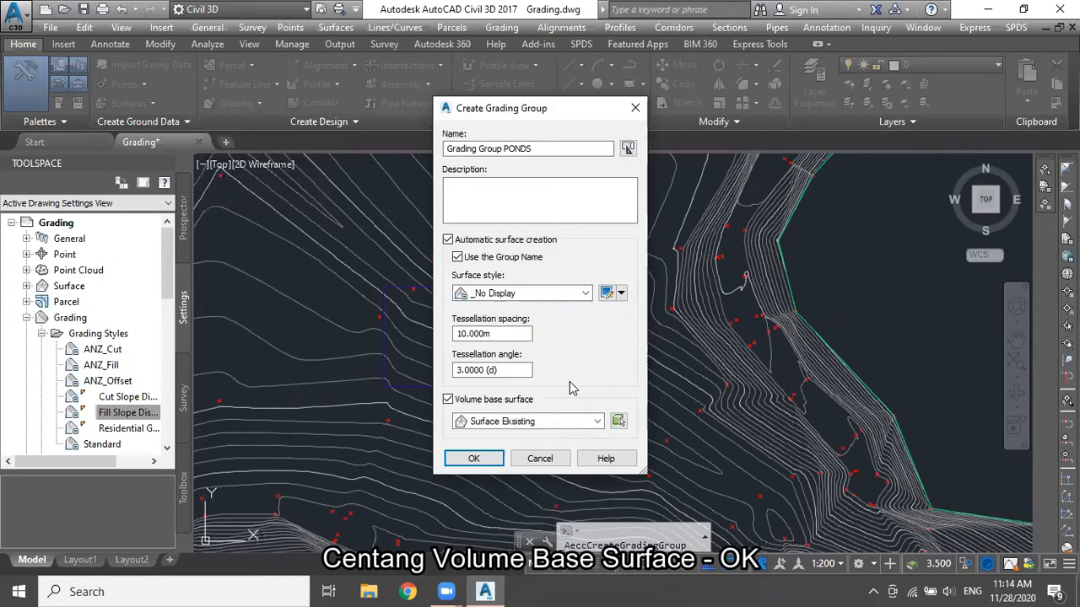
{"action": "left_click", "coordinate": [474, 459]}
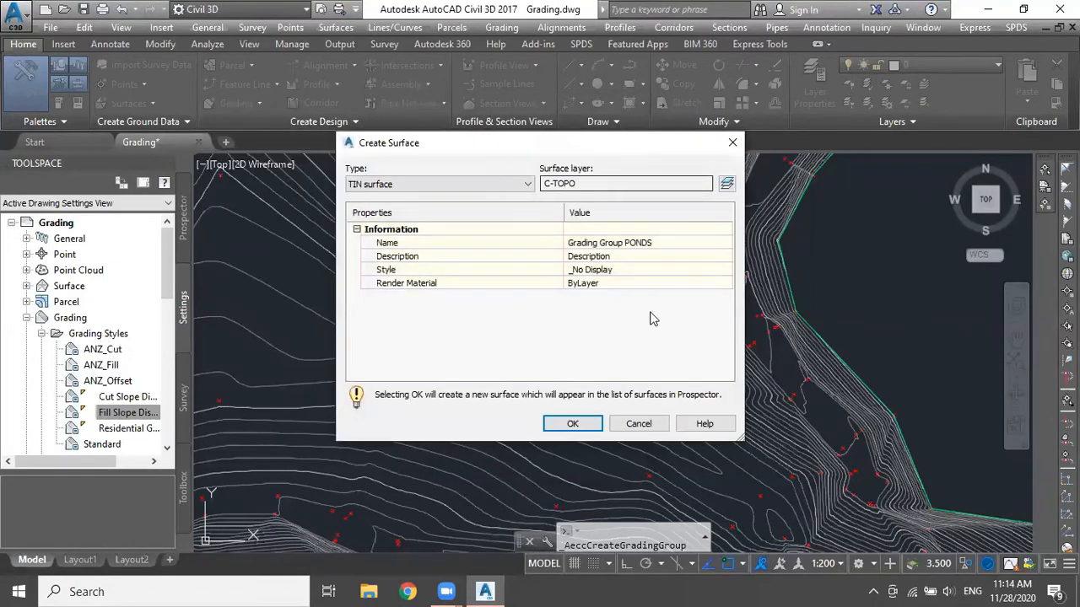
{"action": "left_click", "coordinate": [570, 424]}
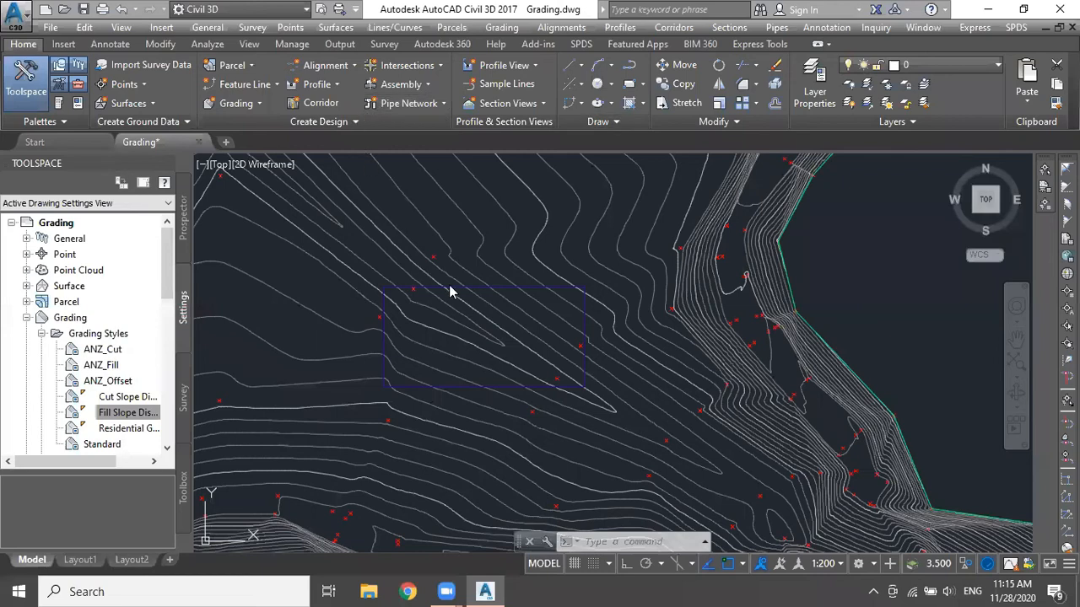
Step: Open the Grading Creation Tools and set Grading Group PONDS in Site 1 as the group and Surface Eksisting as the target surface
{"action": "left_click", "coordinate": [261, 105]}
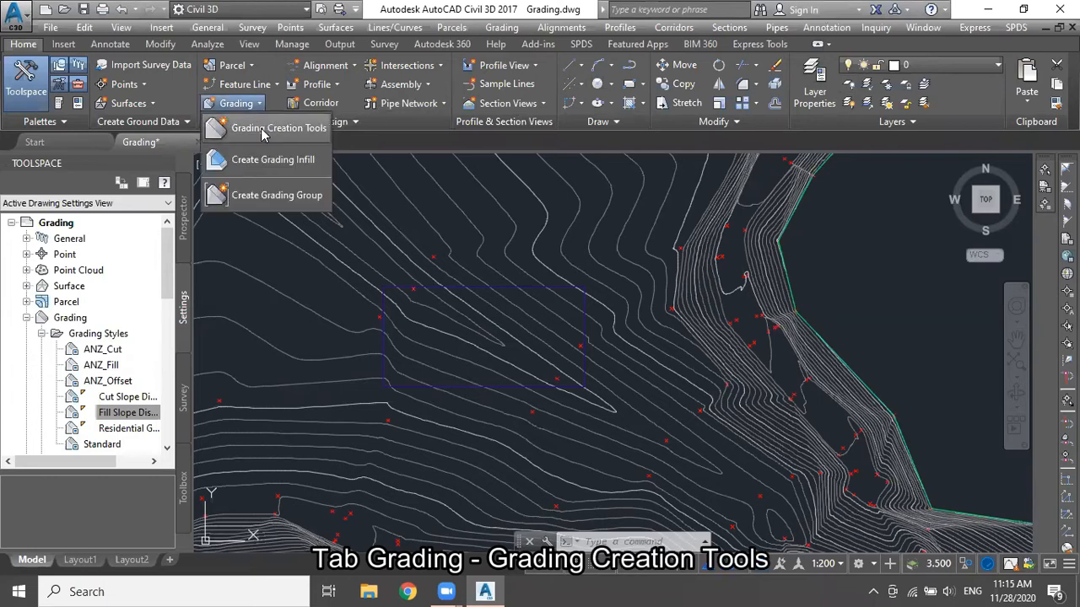
{"action": "left_click", "coordinate": [263, 126]}
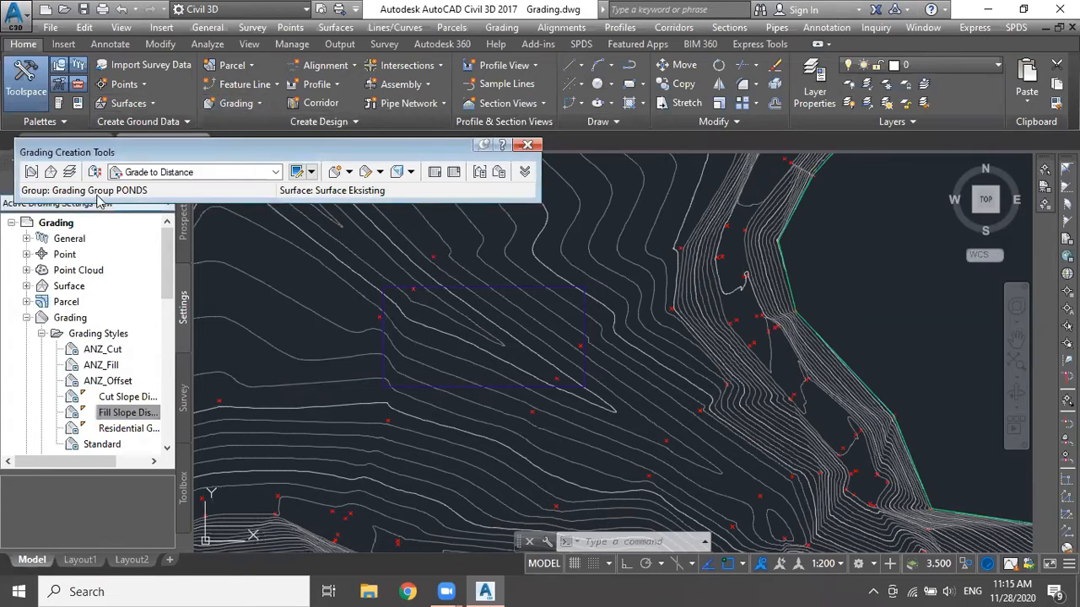
{"action": "left_click", "coordinate": [31, 173]}
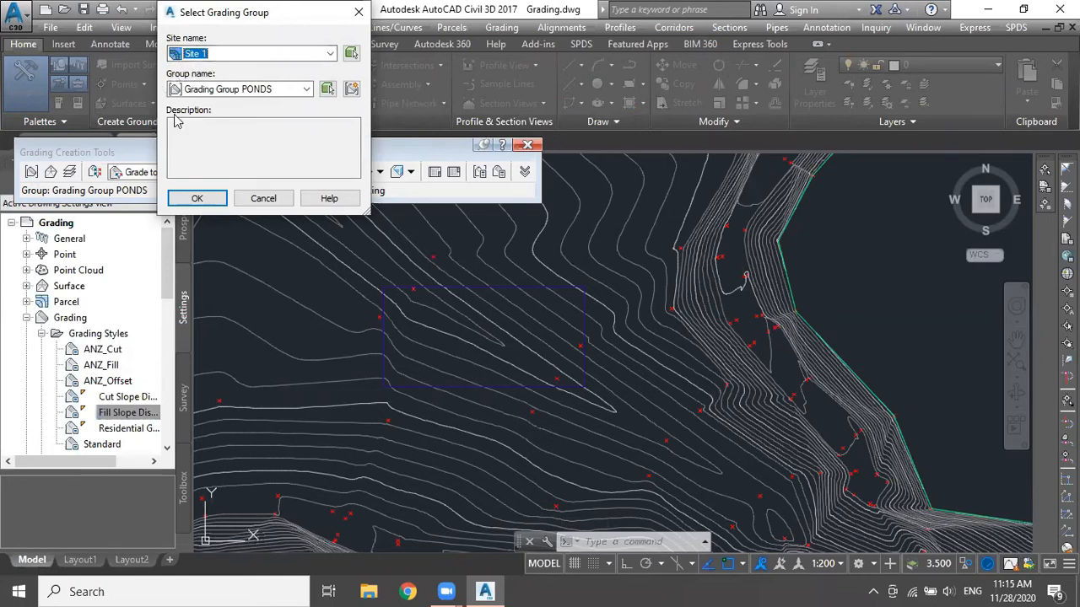
{"action": "left_click", "coordinate": [198, 200]}
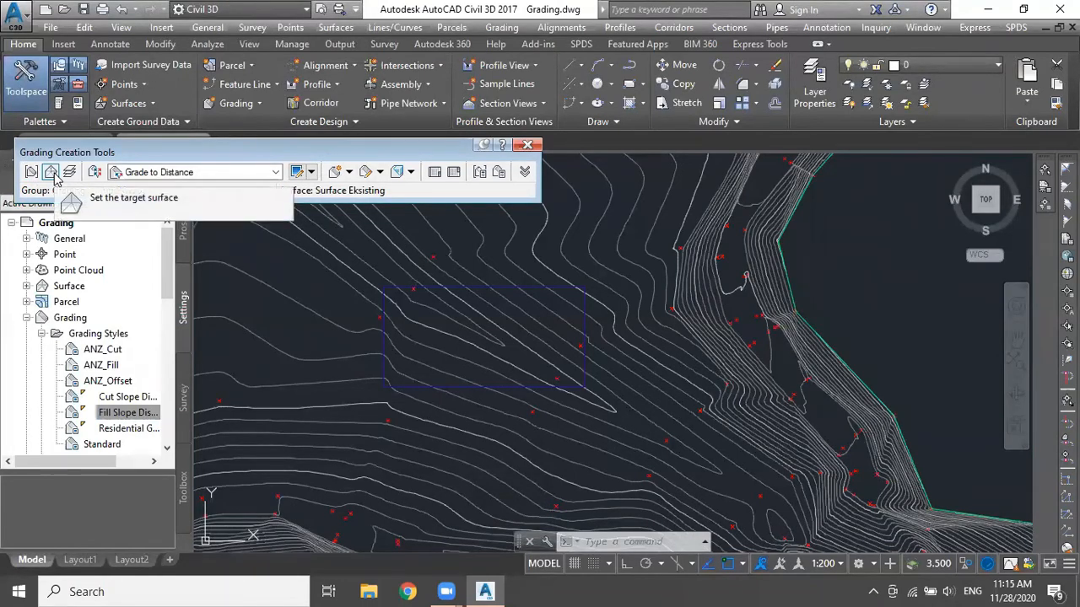
{"action": "left_click", "coordinate": [52, 171]}
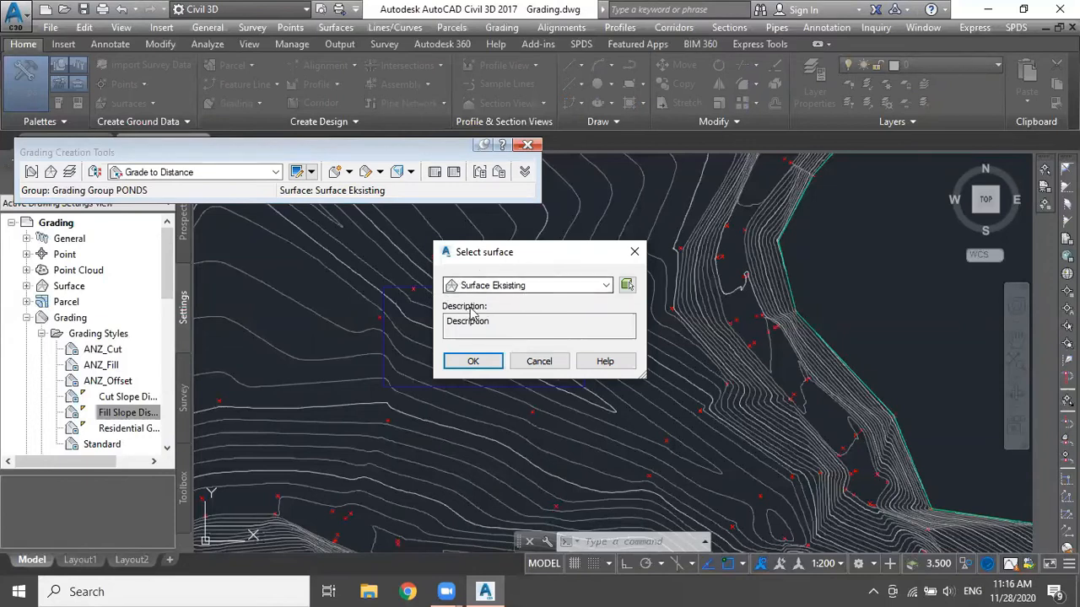
{"action": "left_click", "coordinate": [470, 363]}
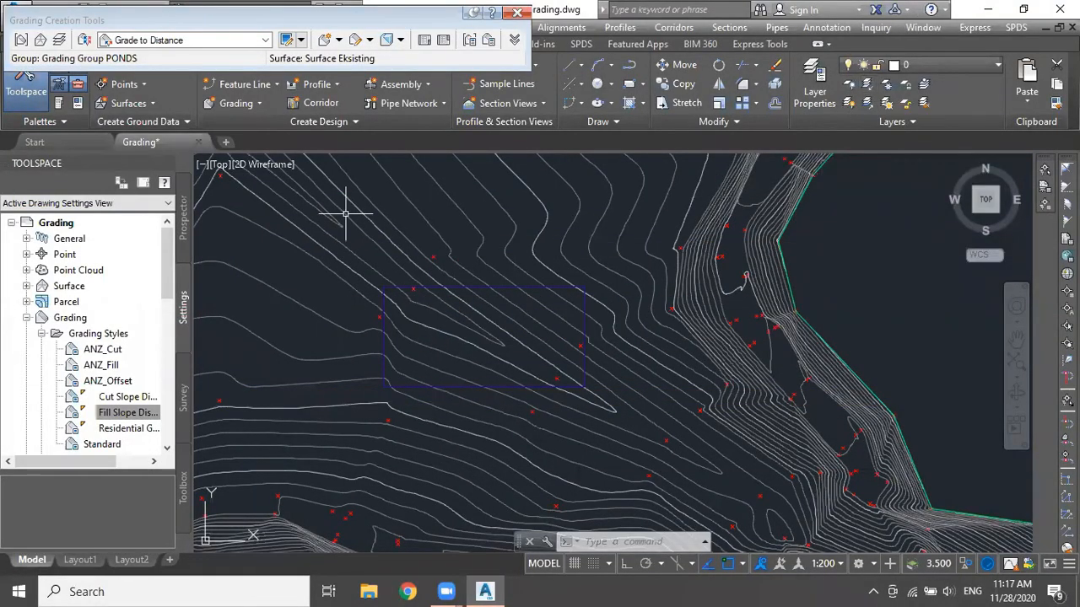
Step: Start a Grade to Distance grading from the rectangular feature line, on its outer side and applied to the entire length
{"action": "left_click", "coordinate": [253, 40]}
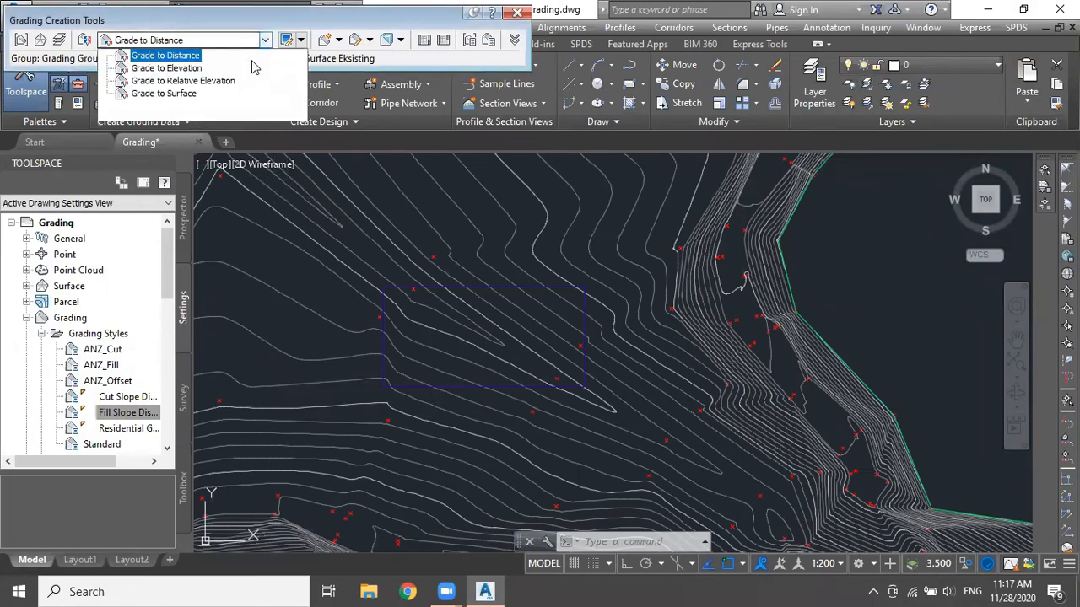
{"action": "left_click", "coordinate": [193, 55]}
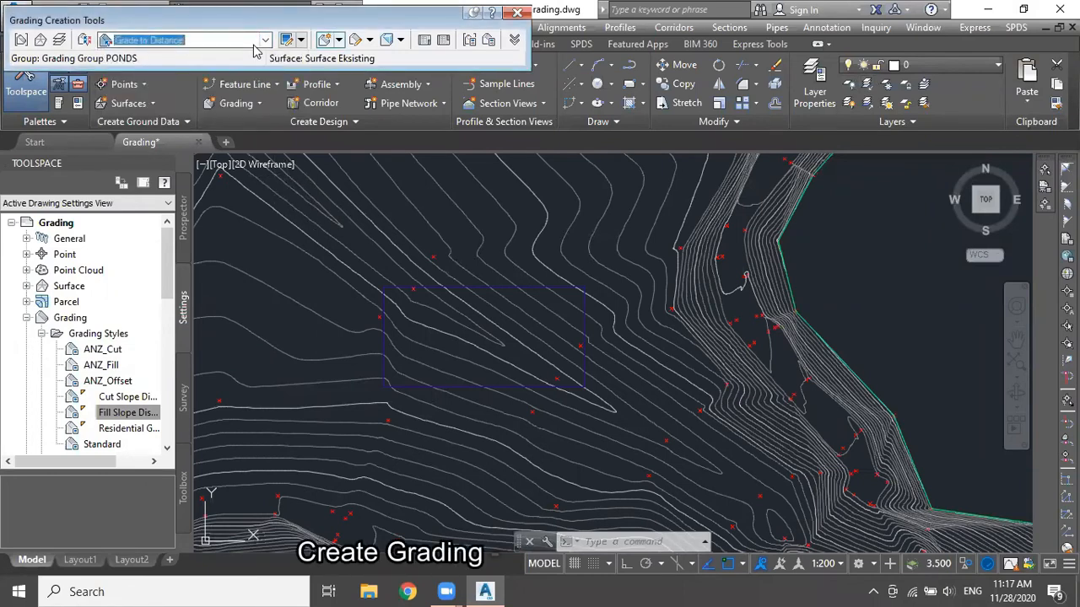
{"action": "left_click", "coordinate": [340, 40]}
{"action": "left_click", "coordinate": [378, 59]}
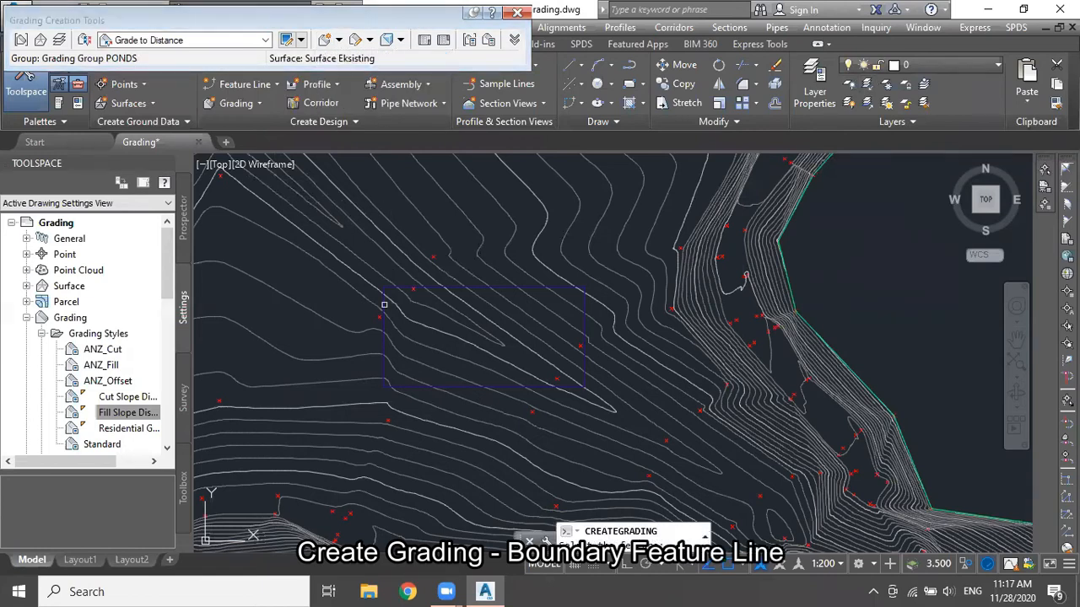
{"action": "scroll", "coordinate": [384, 329], "scroll_direction": "up", "scroll_amount": 4}
{"action": "left_click", "coordinate": [392, 335]}
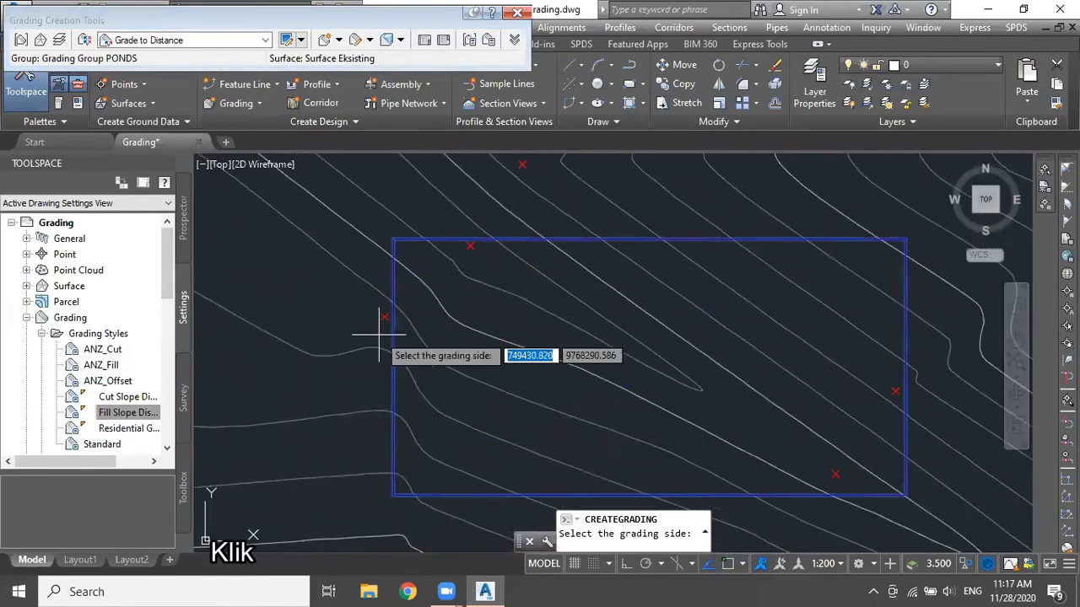
{"action": "left_click", "coordinate": [360, 335]}
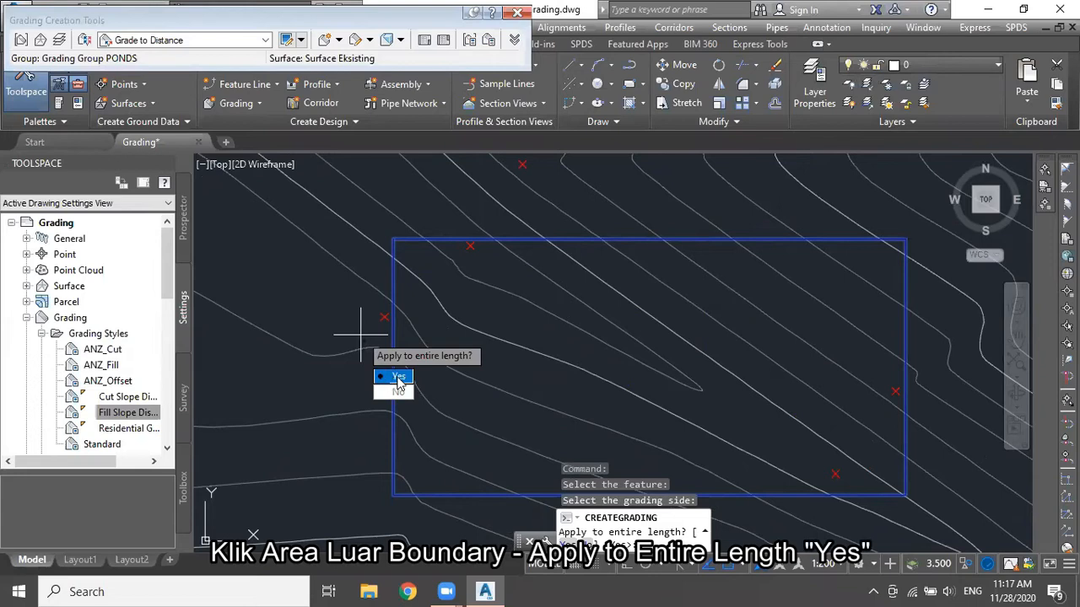
{"action": "left_click", "coordinate": [385, 377]}
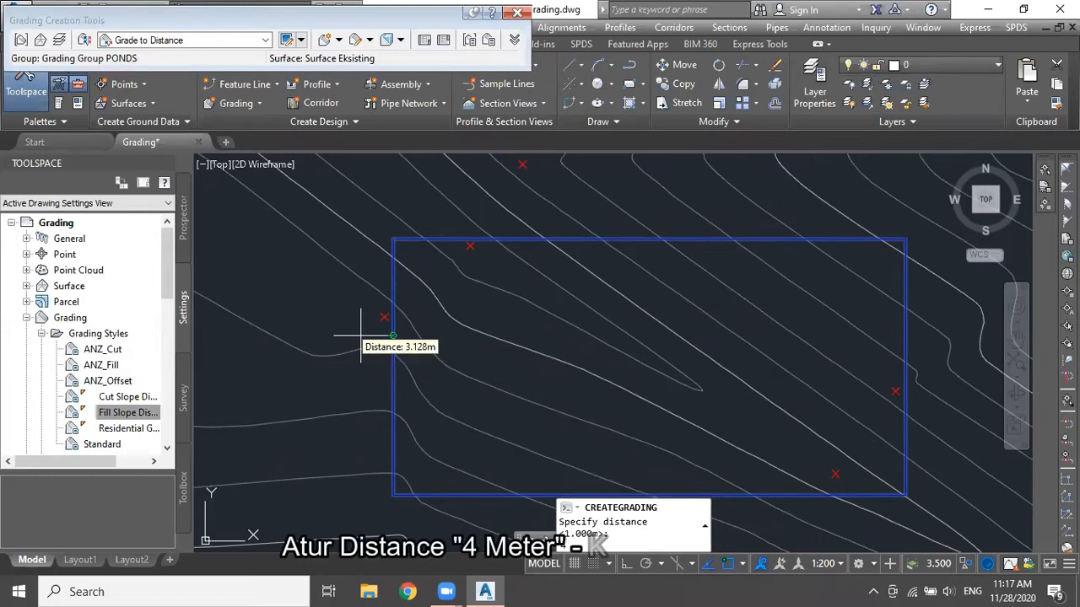
Step: Create the outer grading with a distance of 4 m and a 1:1 slope
{"action": "type", "text": "4"}
{"action": "key", "text": "Return"}
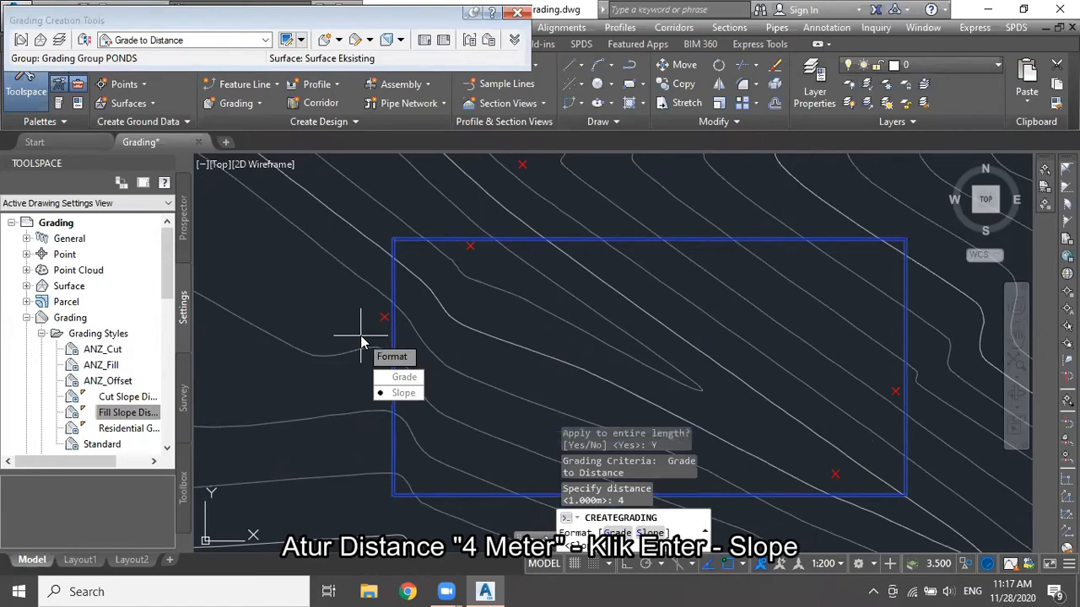
{"action": "left_click", "coordinate": [403, 394]}
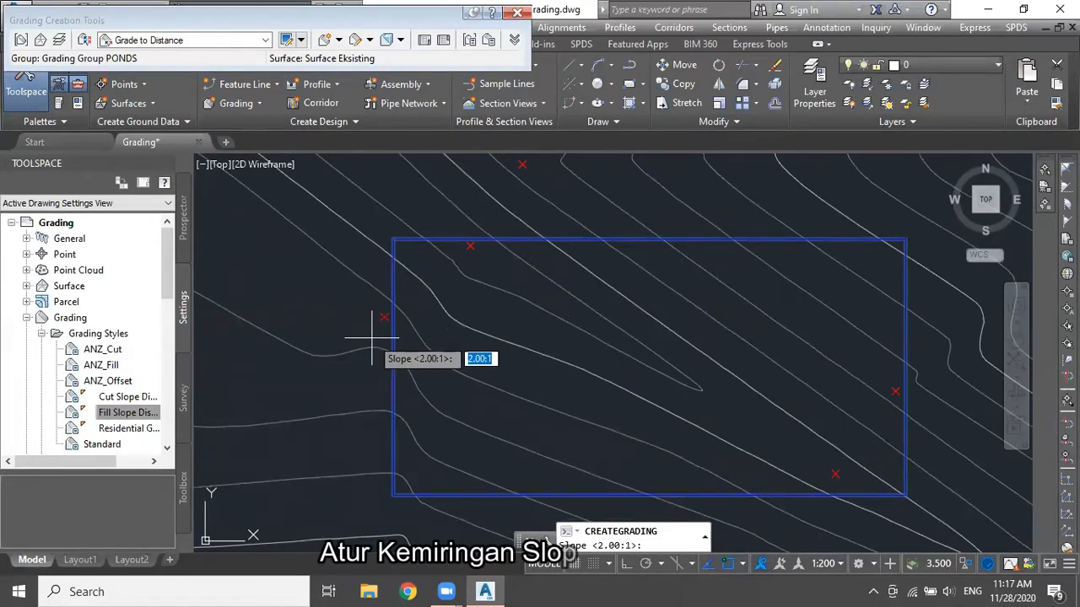
{"action": "type", "text": "1"}
{"action": "key", "text": "Return"}
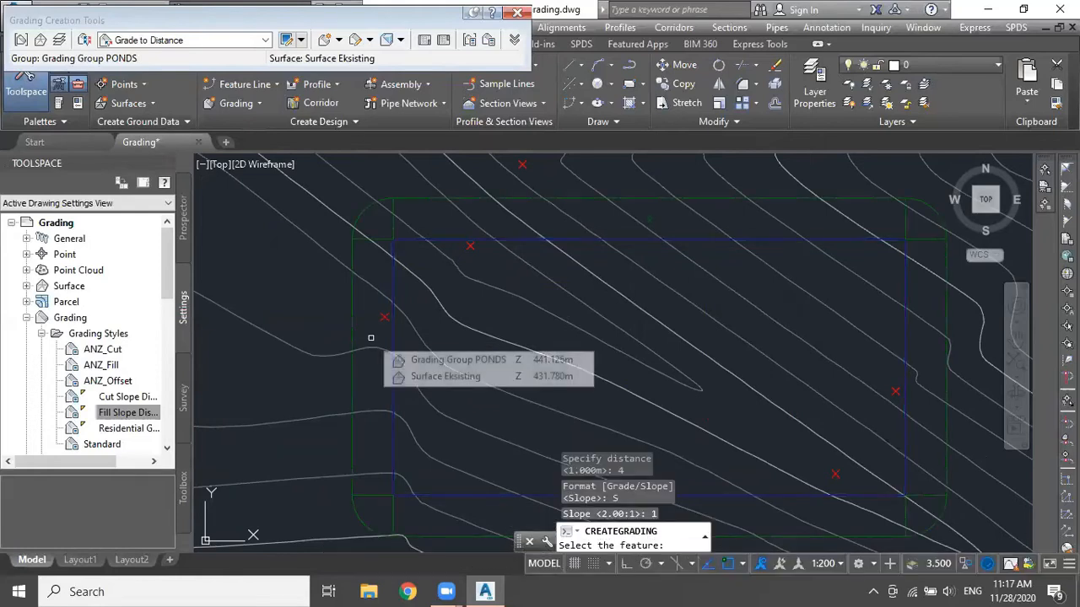
Step: Enable the slope pattern in the outer grading's style and set it to EII-WBN-Basic fill
{"action": "mouse_move", "coordinate": [504, 334]}
{"action": "middle_mouse_down"}
{"action": "mouse_move", "coordinate": [405, 308]}
{"action": "mouse_move", "coordinate": [395, 318]}
{"action": "middle_mouse_up"}
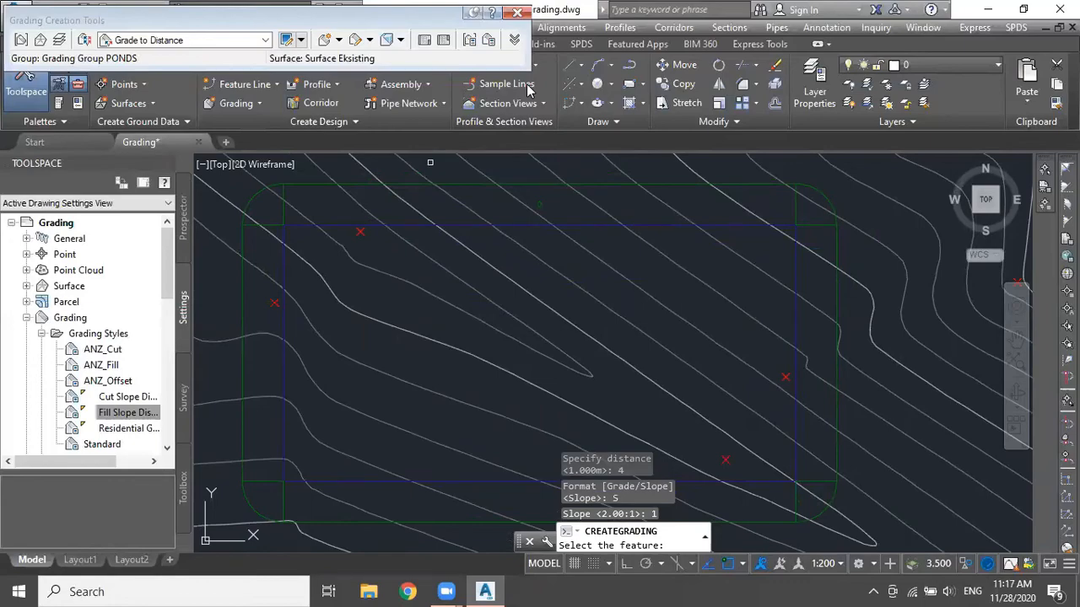
{"action": "key", "text": "Escape"}
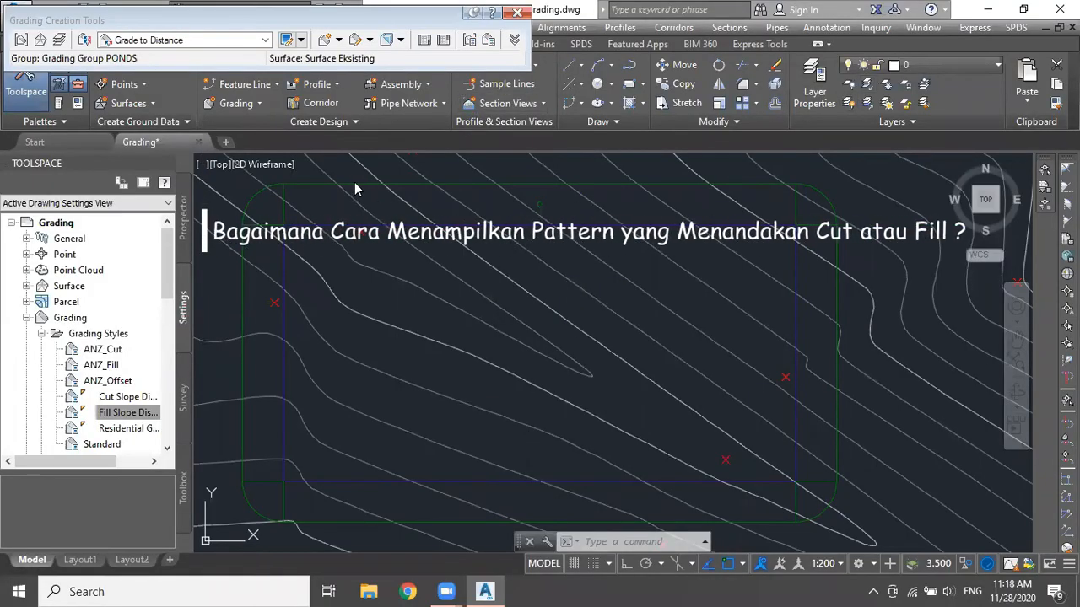
{"action": "left_click", "coordinate": [284, 224]}
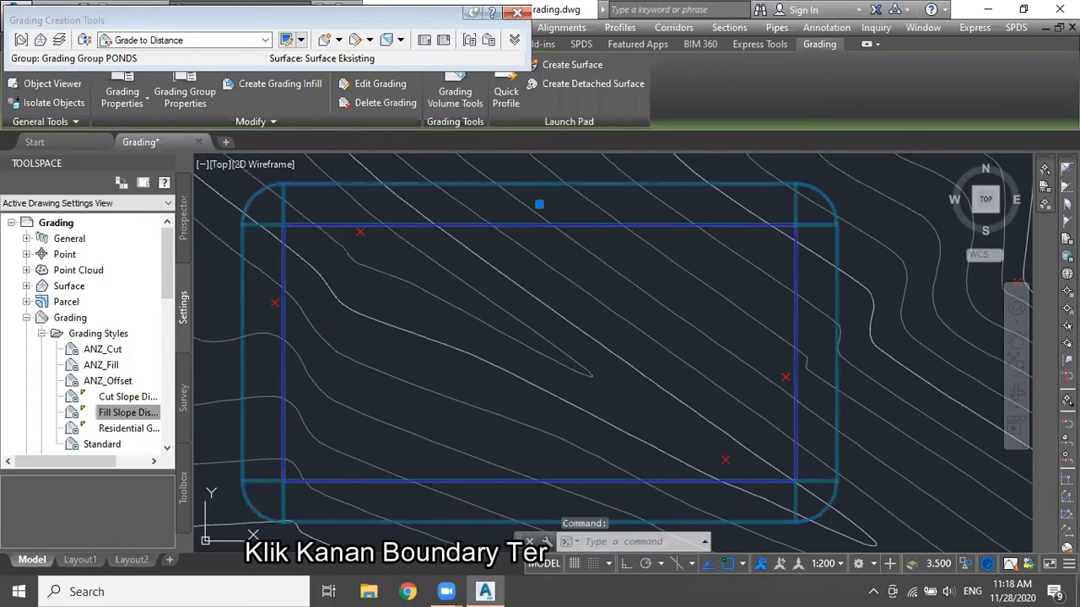
{"action": "right_click", "coordinate": [287, 224]}
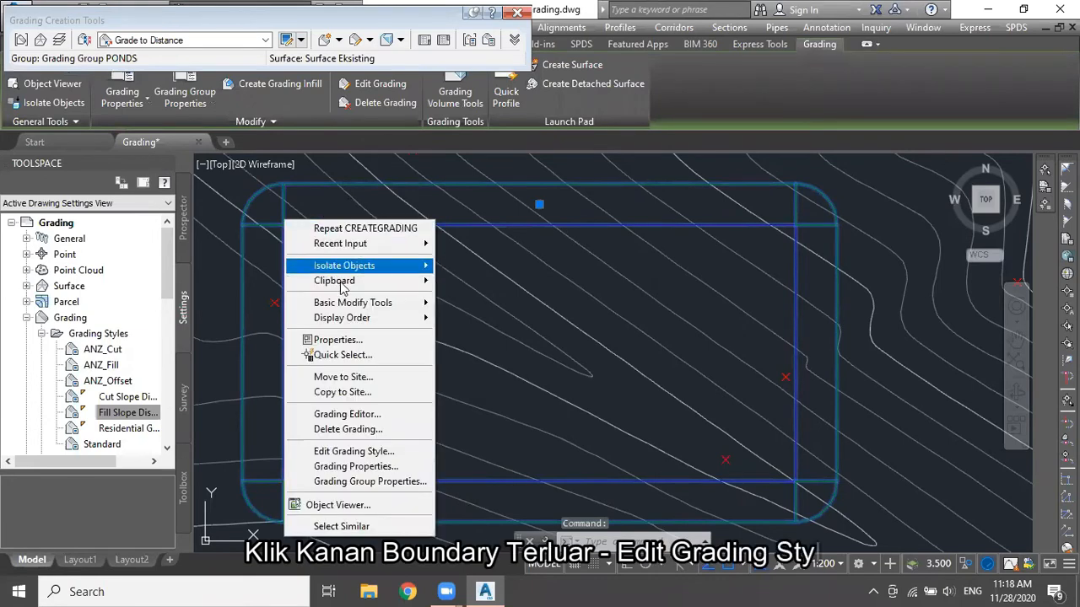
{"action": "left_click", "coordinate": [352, 452]}
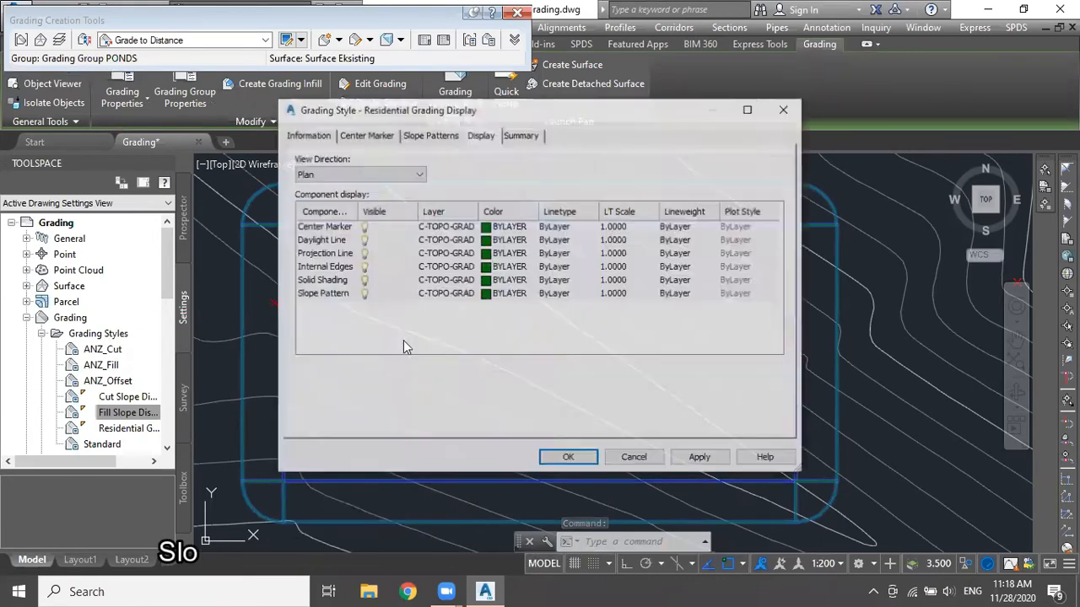
{"action": "left_click", "coordinate": [428, 136]}
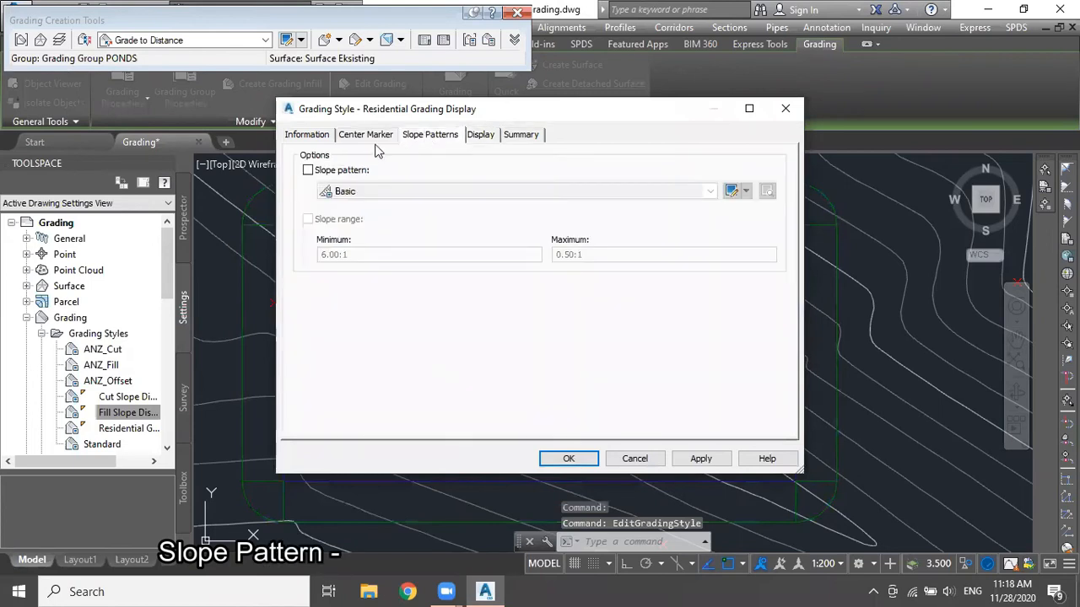
{"action": "left_click", "coordinate": [328, 171]}
{"action": "left_click", "coordinate": [377, 189]}
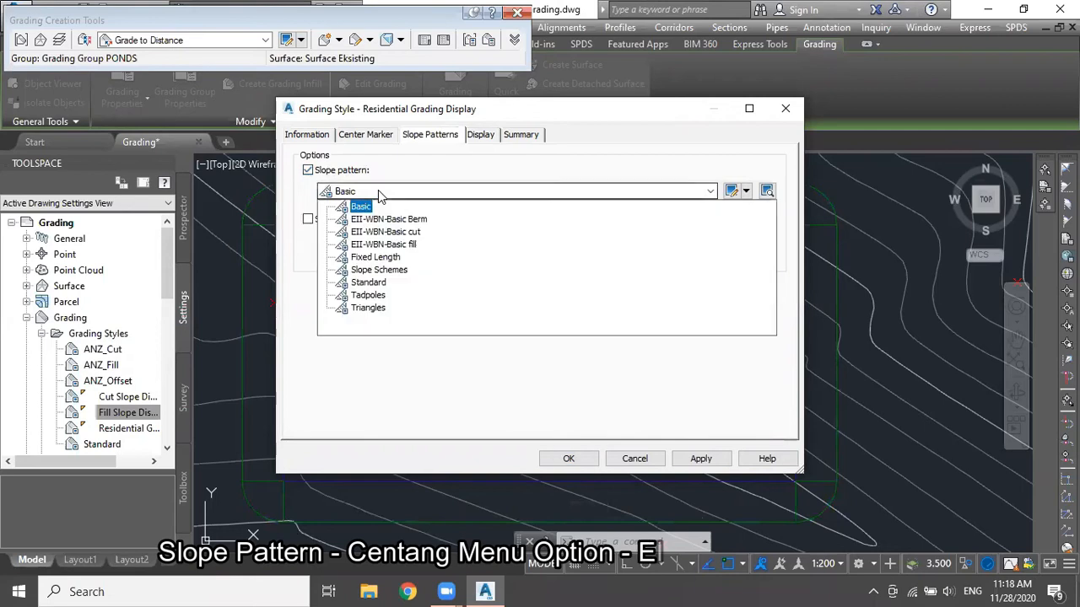
{"action": "left_click", "coordinate": [388, 243]}
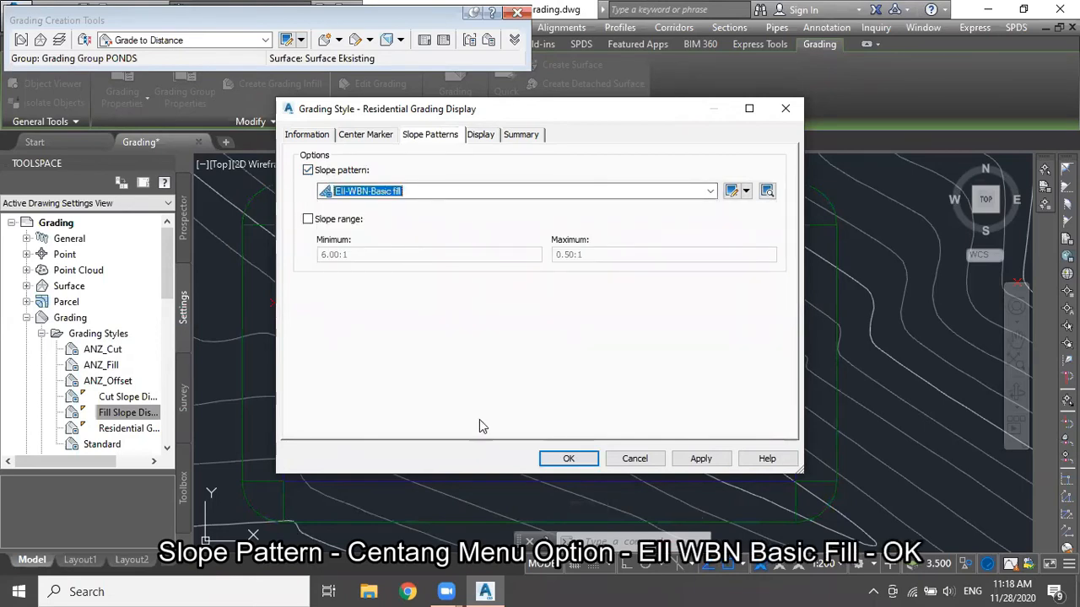
{"action": "left_click", "coordinate": [568, 458]}
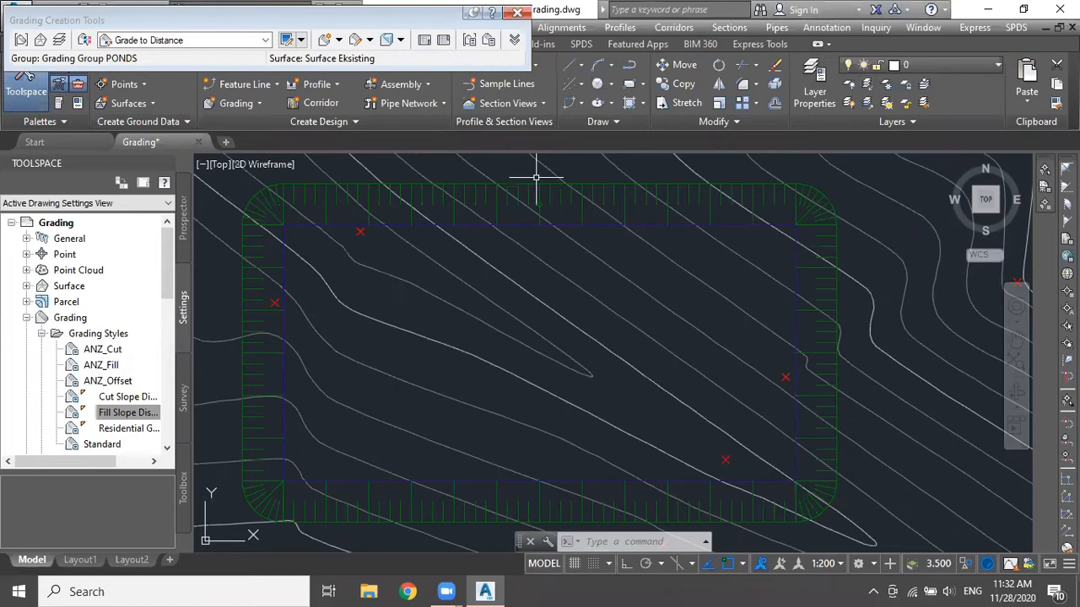
Step: Check the elevations along the outer grading's boundary line in the Elevation Editor
{"action": "mouse_move", "coordinate": [534, 184]}
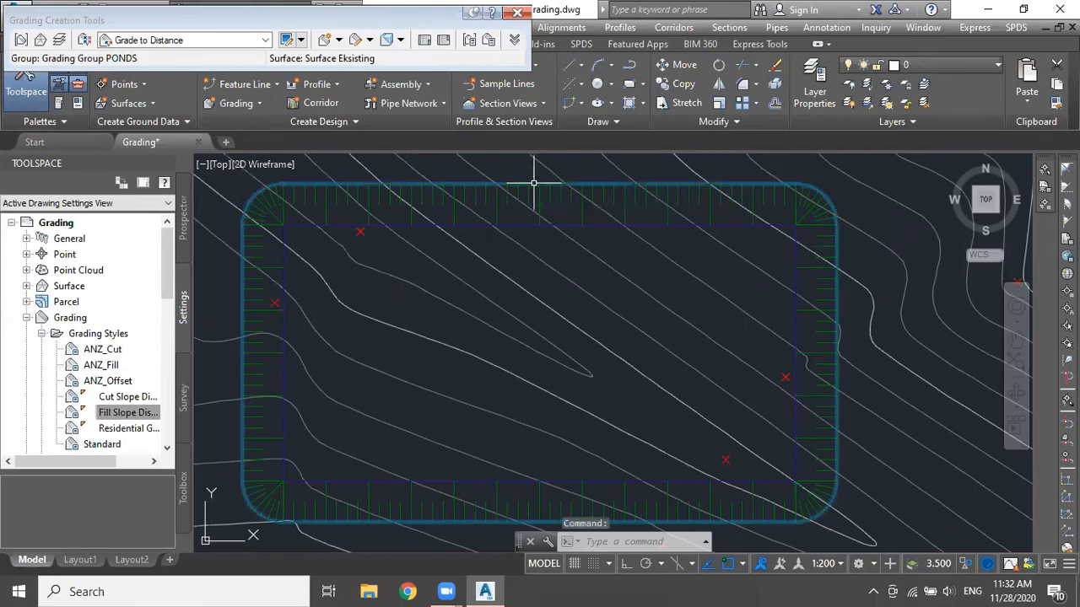
{"action": "left_click", "coordinate": [534, 182]}
{"action": "right_click", "coordinate": [533, 183]}
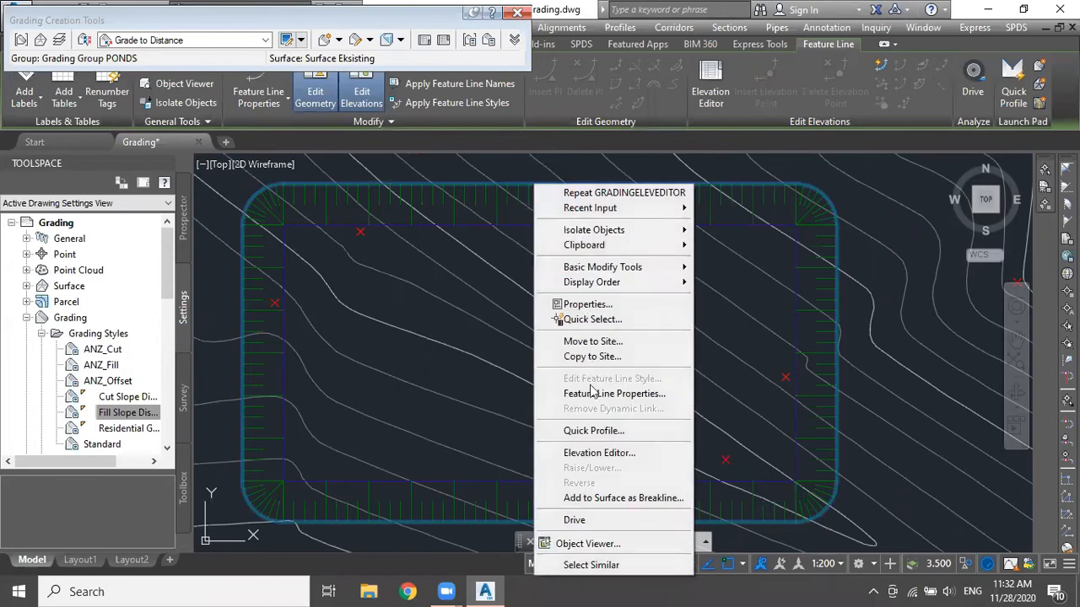
{"action": "left_click", "coordinate": [593, 453]}
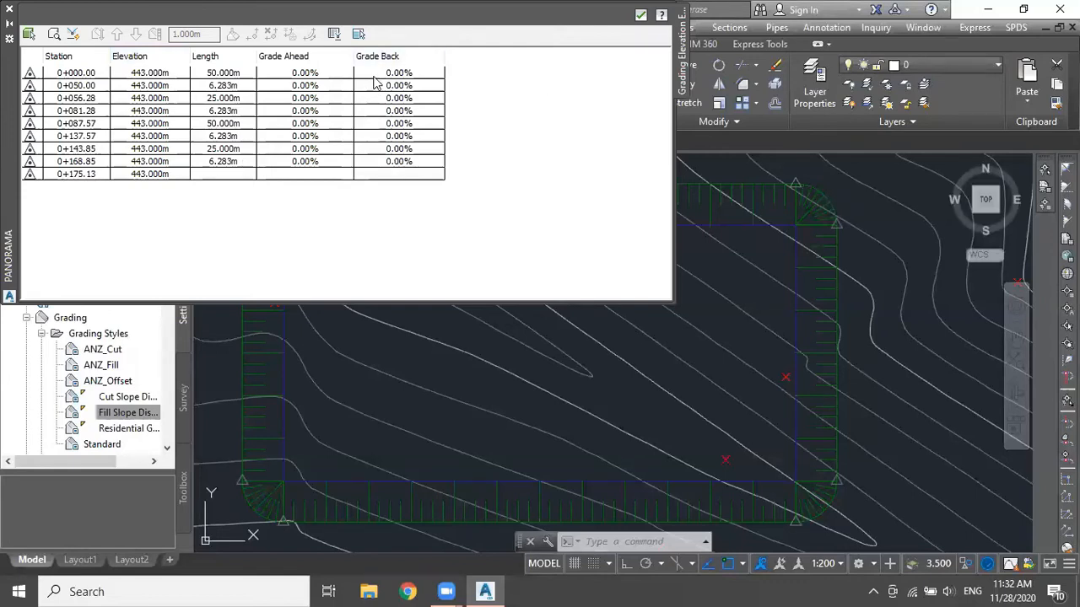
{"action": "left_click", "coordinate": [641, 14]}
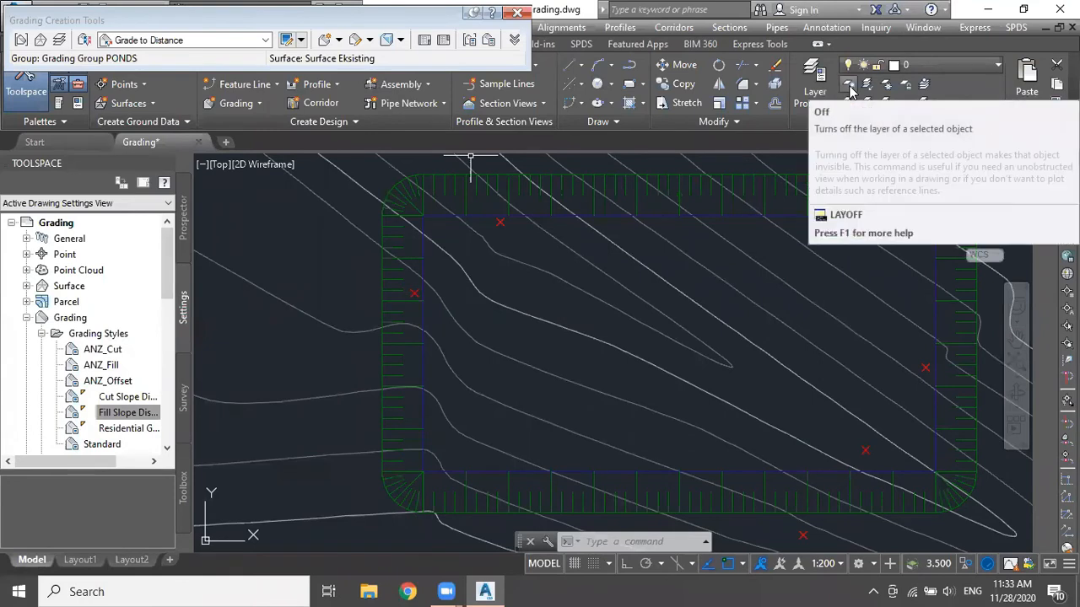
Step: Start a Grade to Elevation grading from the outer boundary line of the 4 m grading, applied to the entire length
{"action": "left_click", "coordinate": [257, 44]}
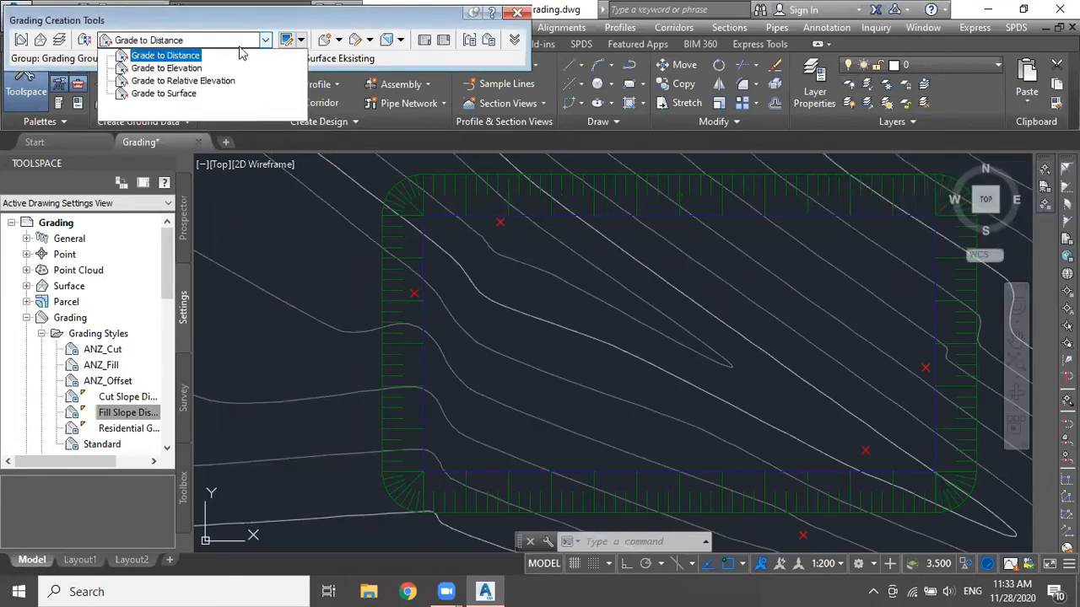
{"action": "left_click", "coordinate": [184, 67]}
{"action": "left_click", "coordinate": [339, 40]}
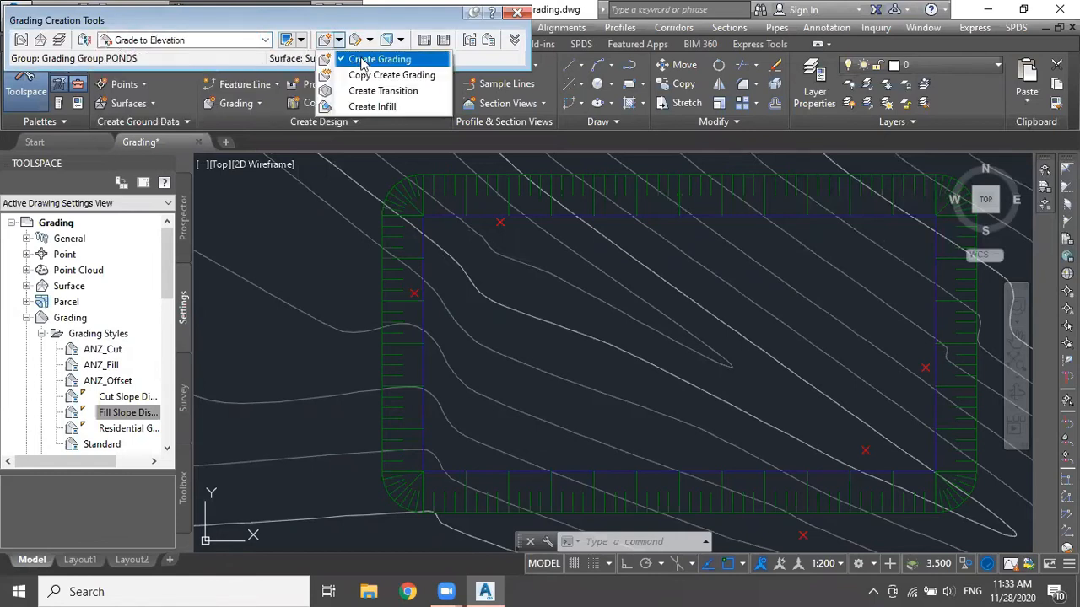
{"action": "left_click", "coordinate": [364, 57]}
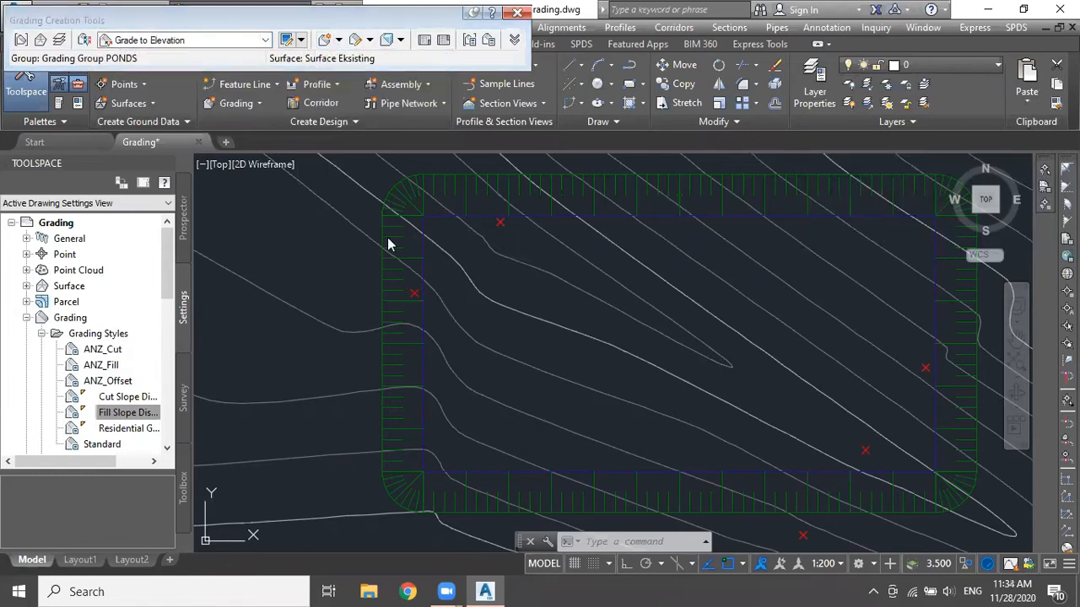
{"action": "left_click", "coordinate": [381, 298]}
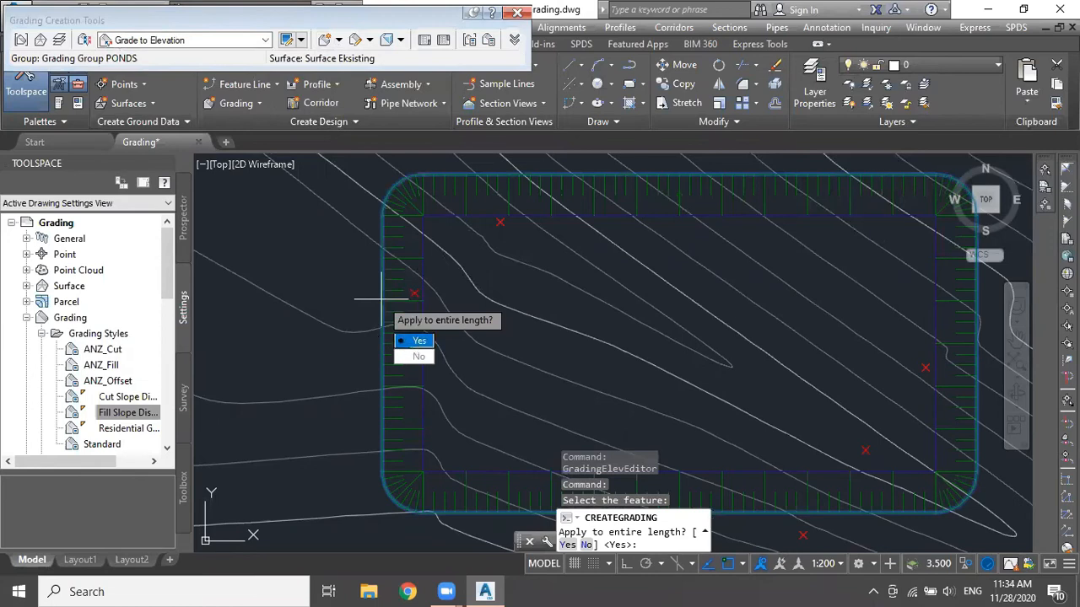
{"action": "left_click", "coordinate": [413, 342]}
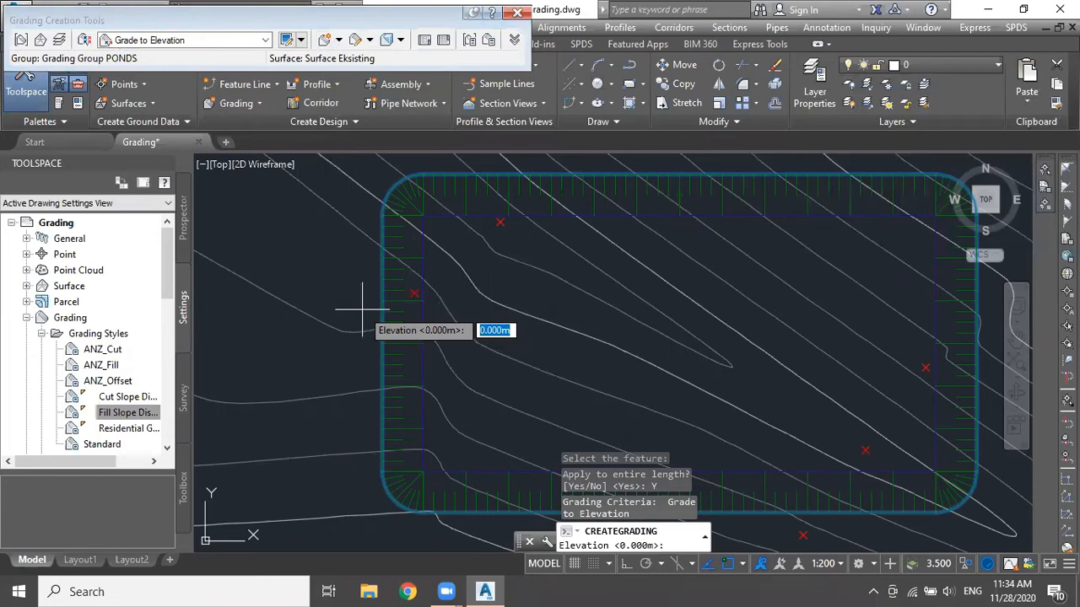
Step: Create the grading to elevation 447 m with 2:1 cut and fill slopes
{"action": "type", "text": "447"}
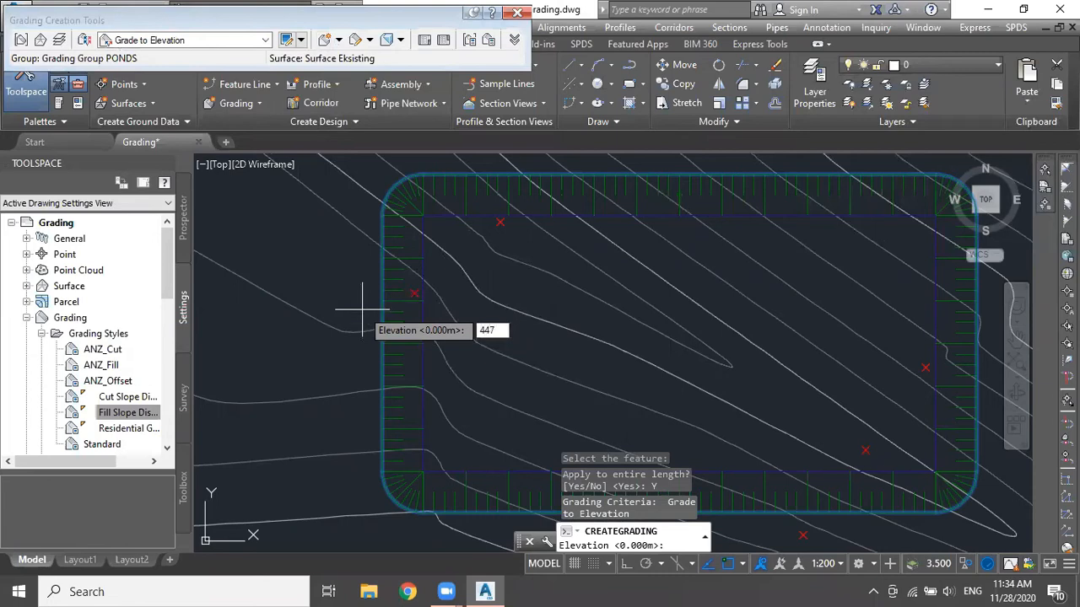
{"action": "key", "text": "Return"}
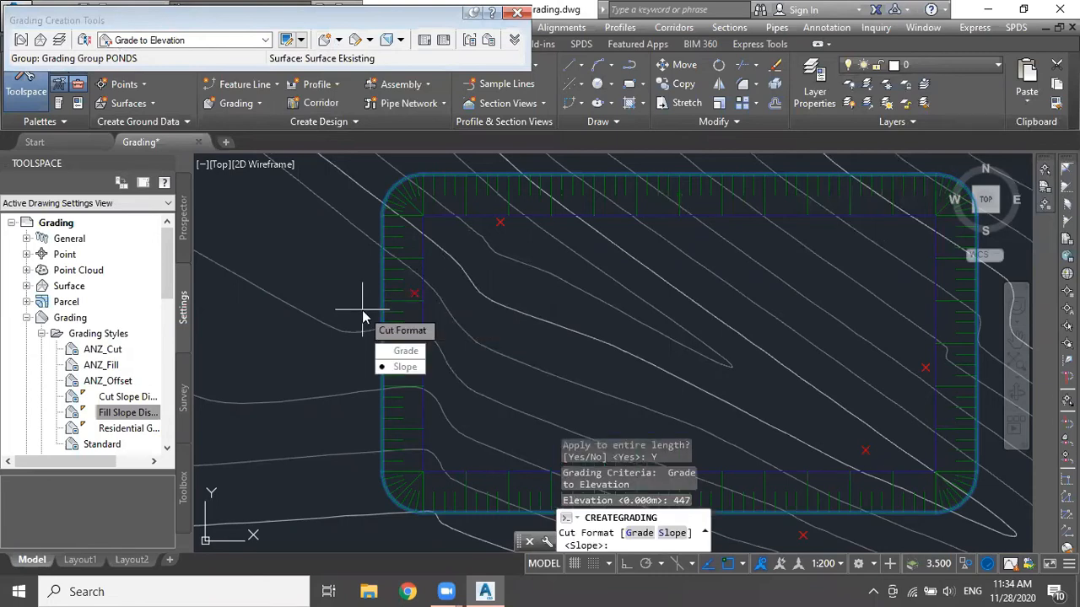
{"action": "left_click", "coordinate": [405, 367]}
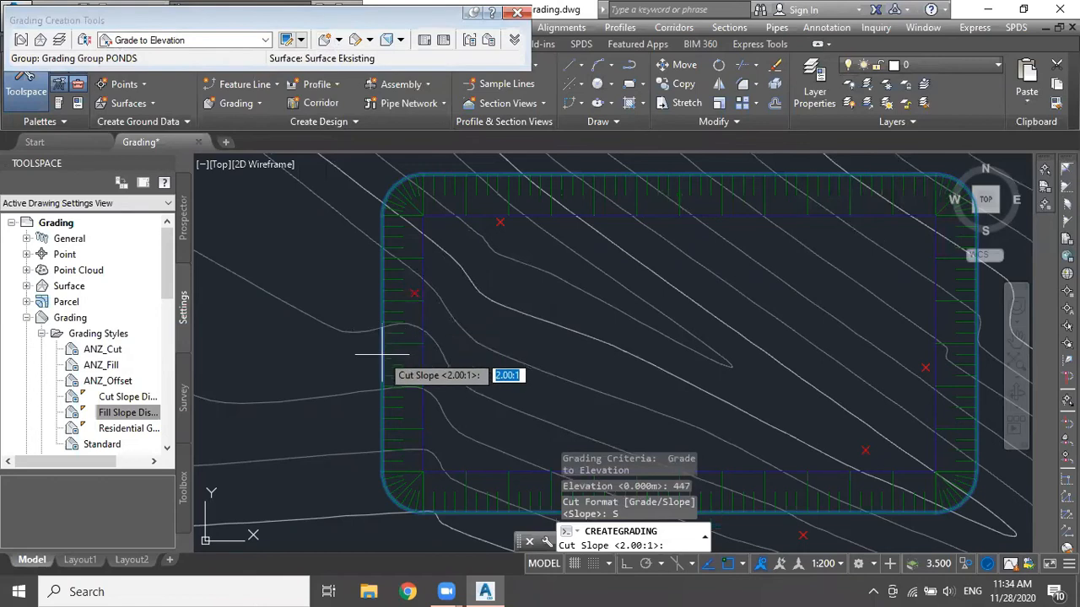
{"action": "key", "text": "Return"}
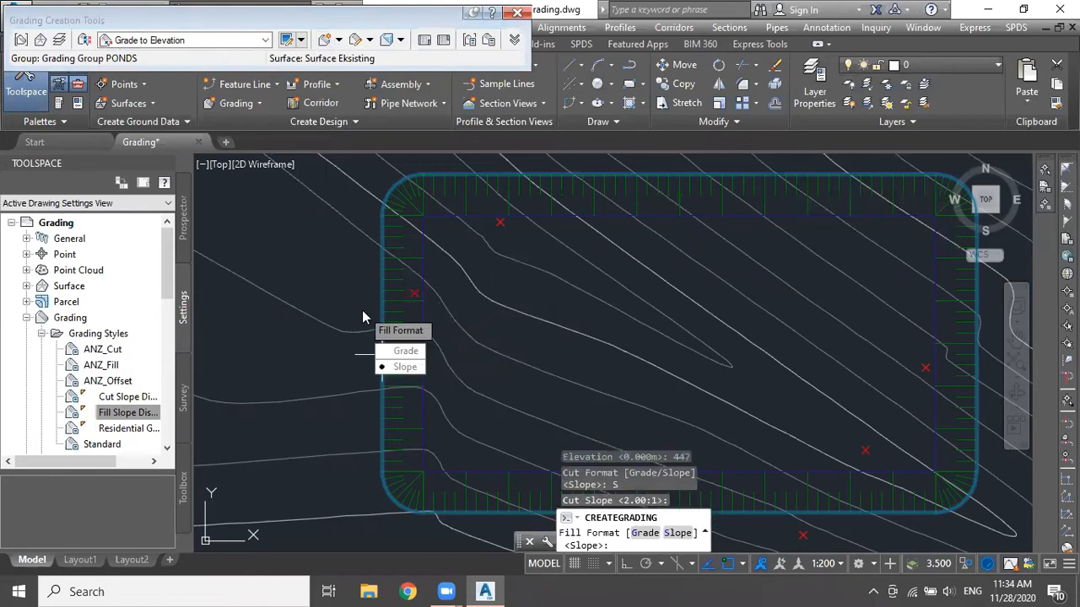
{"action": "left_click", "coordinate": [405, 367]}
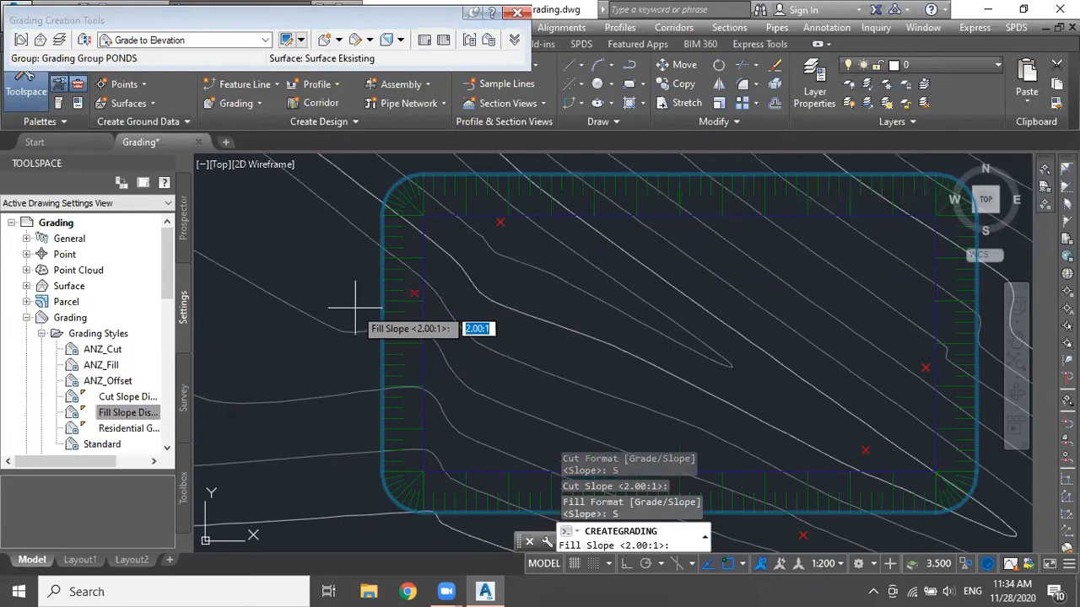
{"action": "key", "text": "Return"}
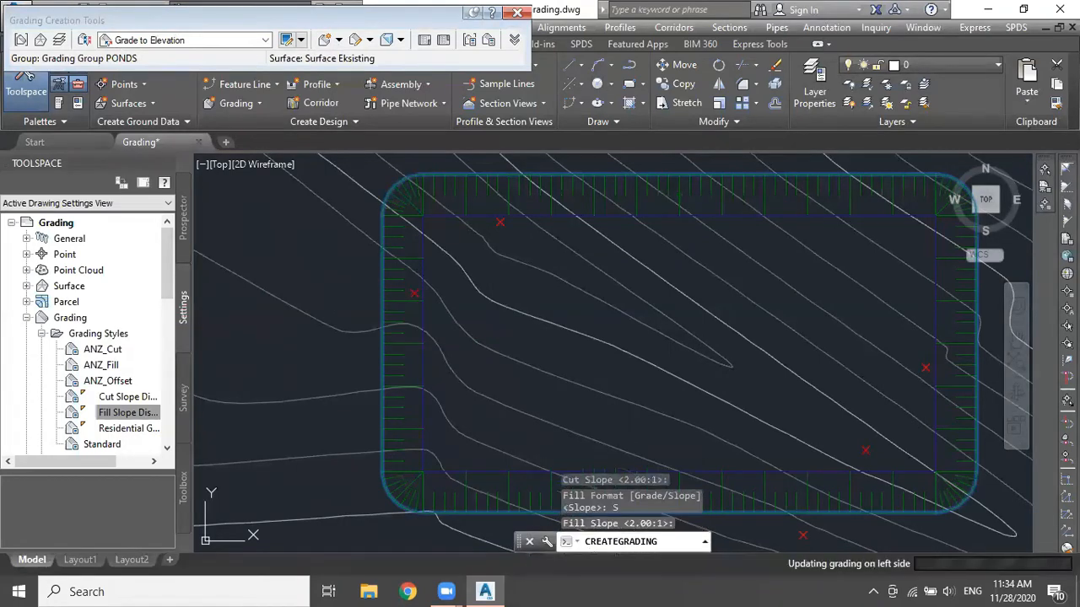
{"action": "scroll", "coordinate": [504, 328], "scroll_direction": "down", "scroll_amount": 2}
{"action": "mouse_move", "coordinate": [564, 333]}
{"action": "middle_mouse_down"}
{"action": "mouse_move", "coordinate": [490, 350]}
{"action": "mouse_move", "coordinate": [482, 329]}
{"action": "middle_mouse_up"}
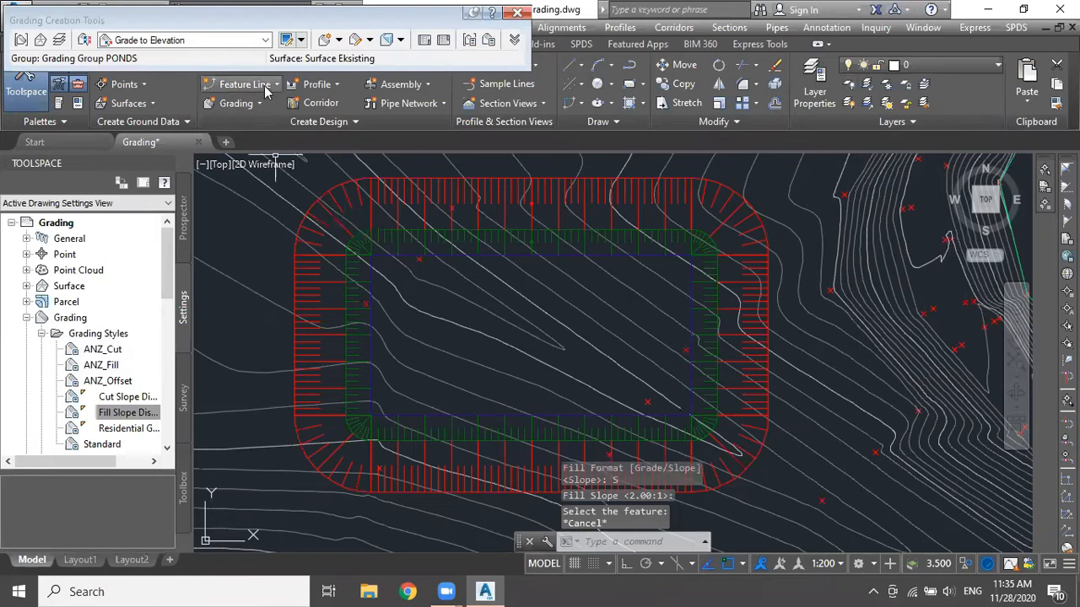
Step: Start a Grade to Relative Elevation grading from the outer edge of the red grading, applied to the entire length
{"action": "left_click", "coordinate": [265, 39]}
{"action": "left_click", "coordinate": [202, 81]}
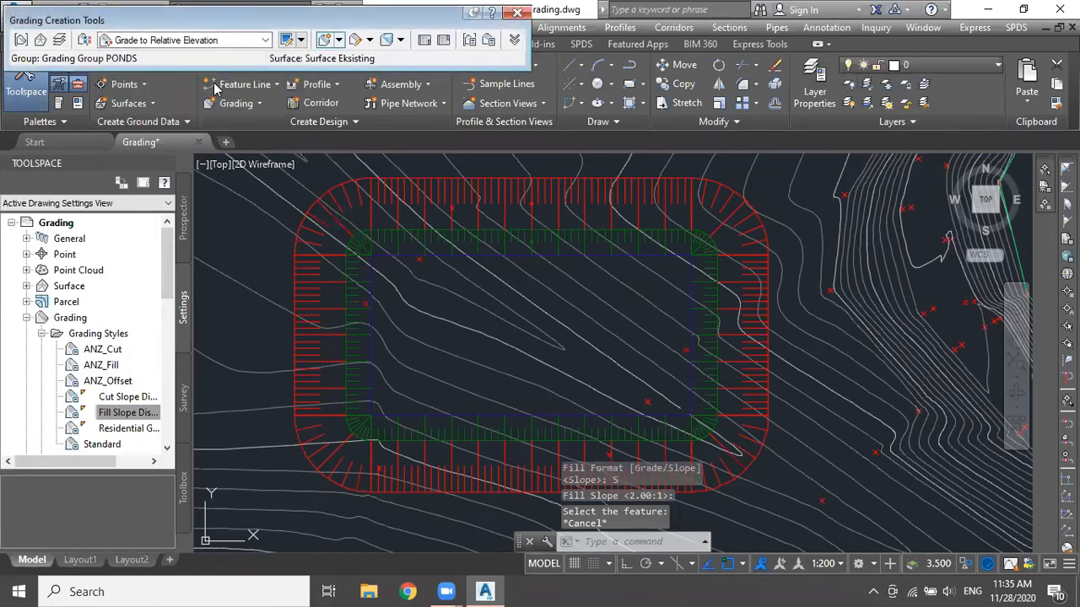
{"action": "left_click", "coordinate": [339, 39]}
{"action": "left_click", "coordinate": [378, 59]}
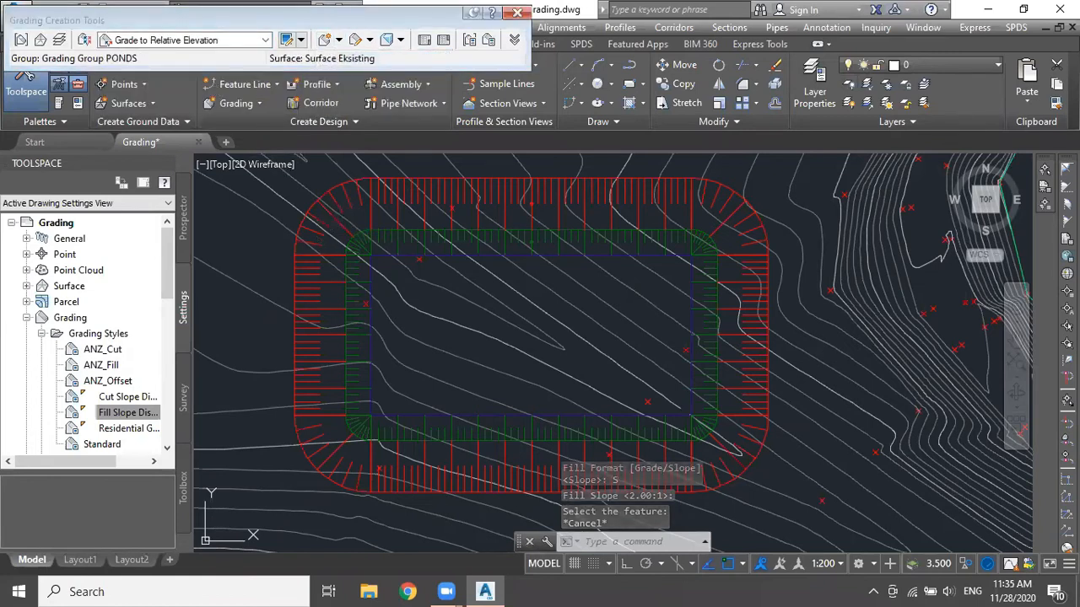
{"action": "left_click", "coordinate": [295, 273]}
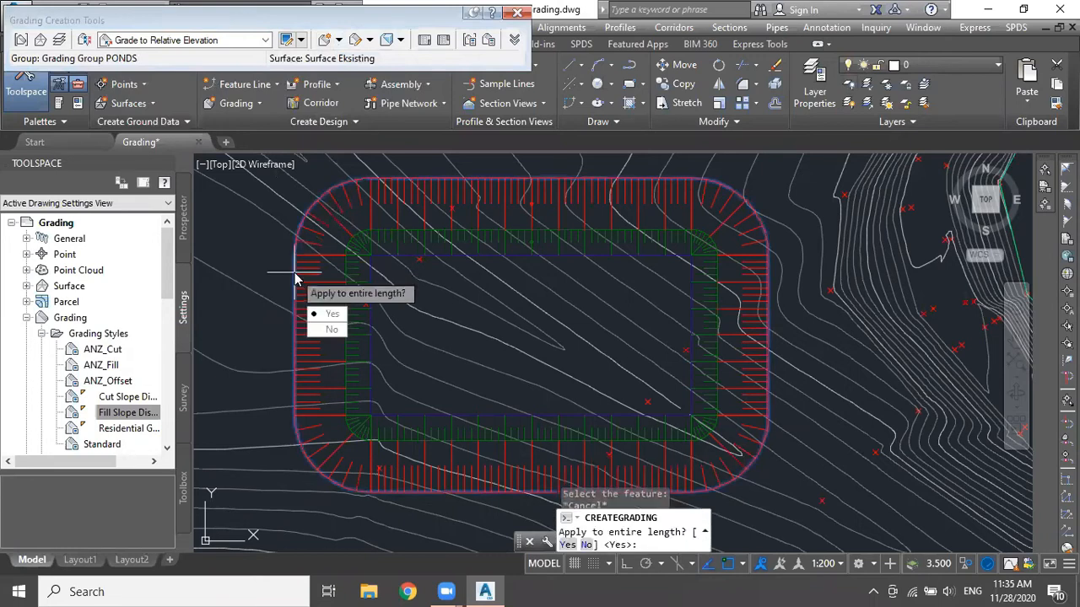
{"action": "left_click", "coordinate": [330, 314]}
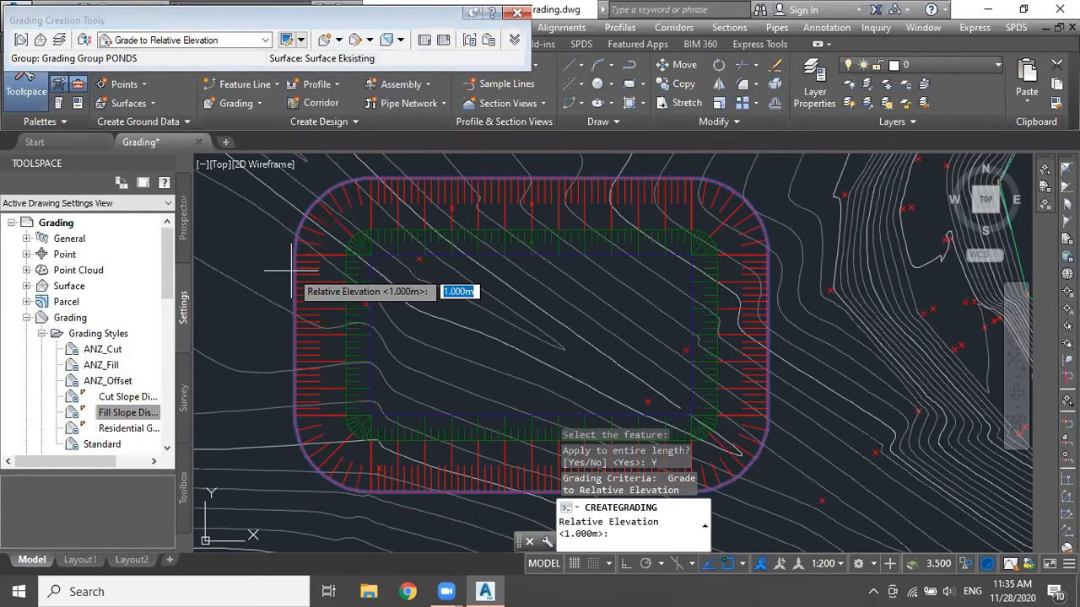
Step: Create the grading with a relative elevation of 4 m and a 3:1 slope
{"action": "type", "text": "4"}
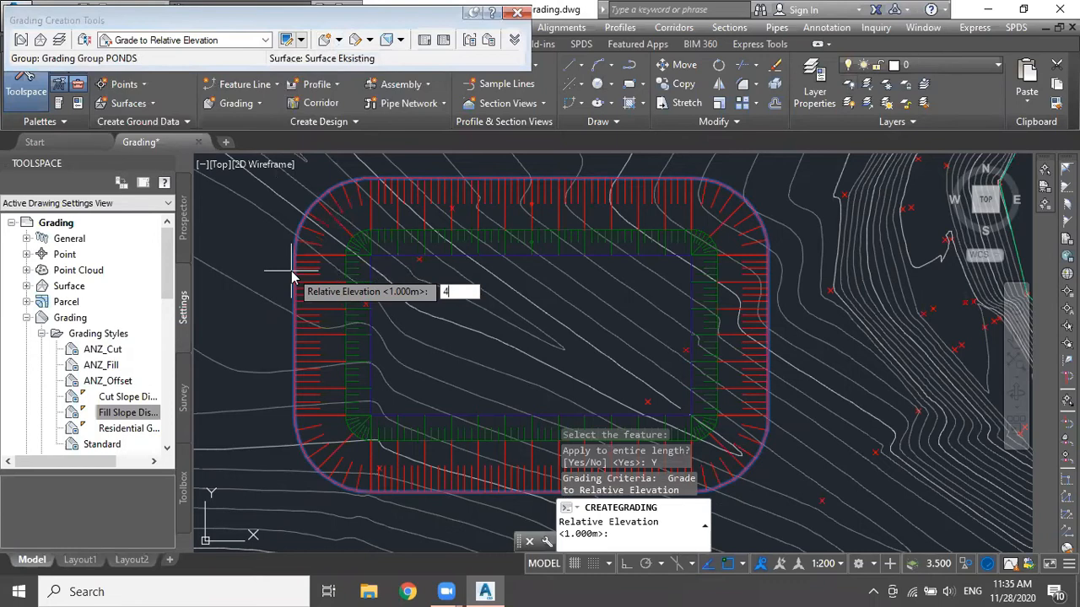
{"action": "key", "text": "Return"}
{"action": "key", "text": "Down"}
{"action": "key", "text": "Down"}
{"action": "key", "text": "Return"}
{"action": "type", "text": "3"}
{"action": "key", "text": "Return"}
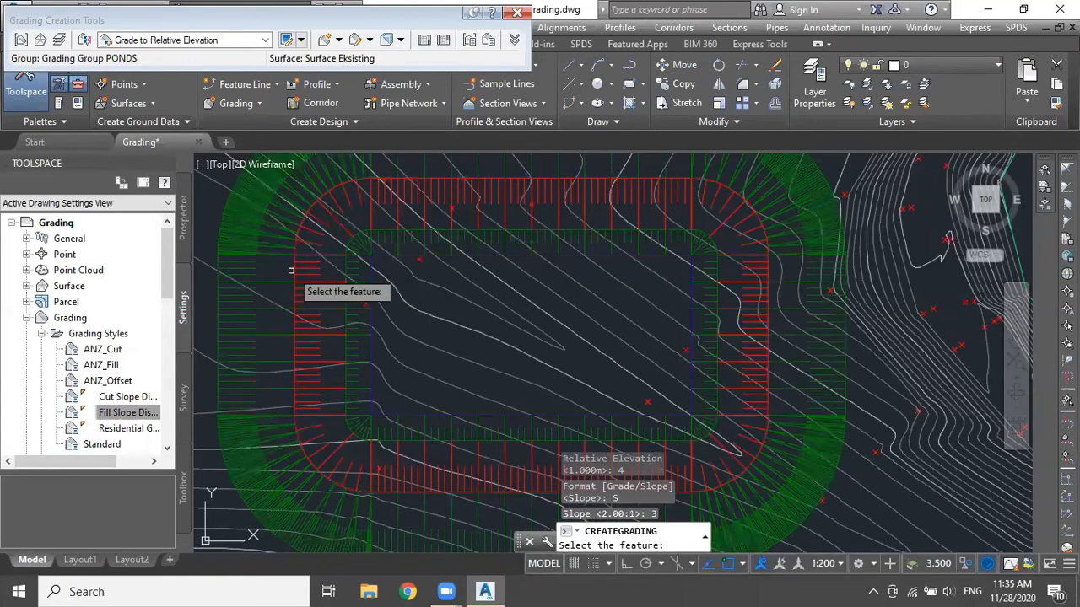
{"action": "scroll", "coordinate": [498, 325], "scroll_direction": "down", "scroll_amount": 1}
{"action": "scroll", "coordinate": [498, 321], "scroll_direction": "down", "scroll_amount": 1}
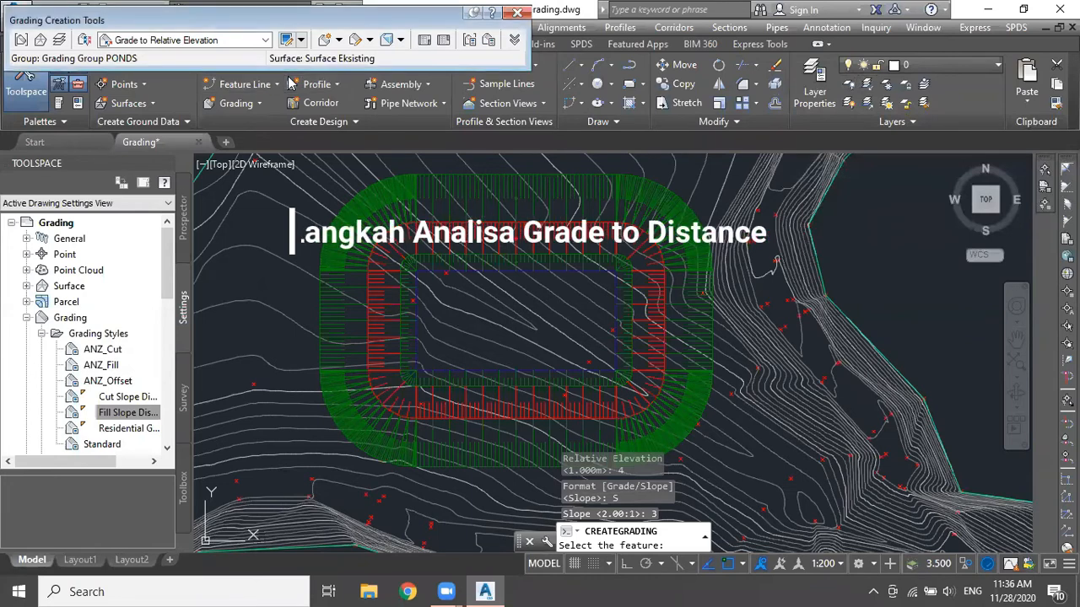
Step: Start a Grade to Distance grading from the outermost boundary line of the green grading, applied to the entire length
{"action": "left_click", "coordinate": [265, 39]}
{"action": "left_click", "coordinate": [221, 55]}
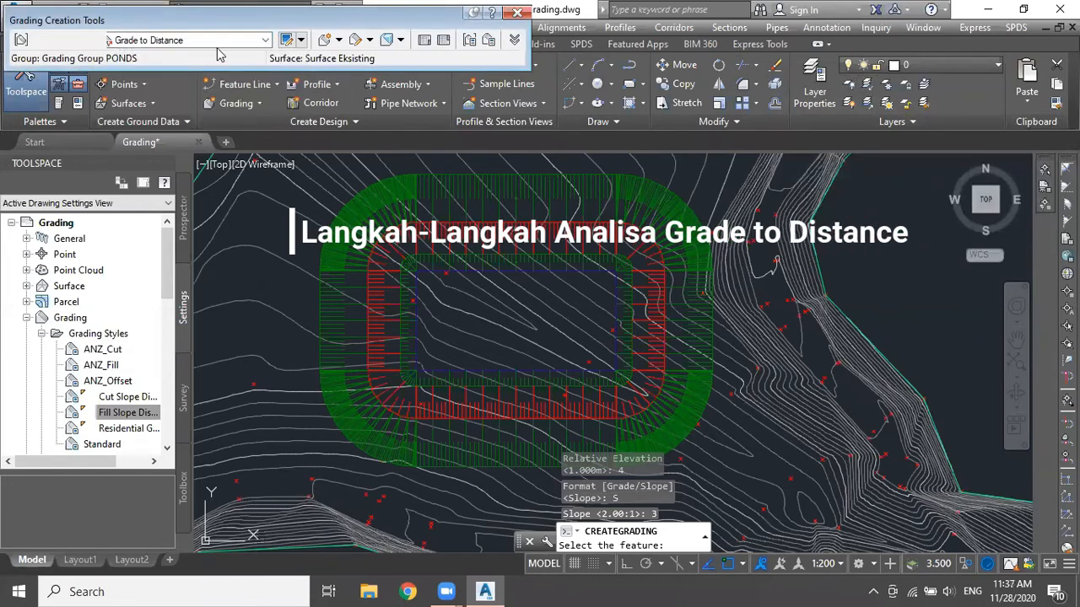
{"action": "left_click", "coordinate": [339, 40]}
{"action": "left_click", "coordinate": [371, 57]}
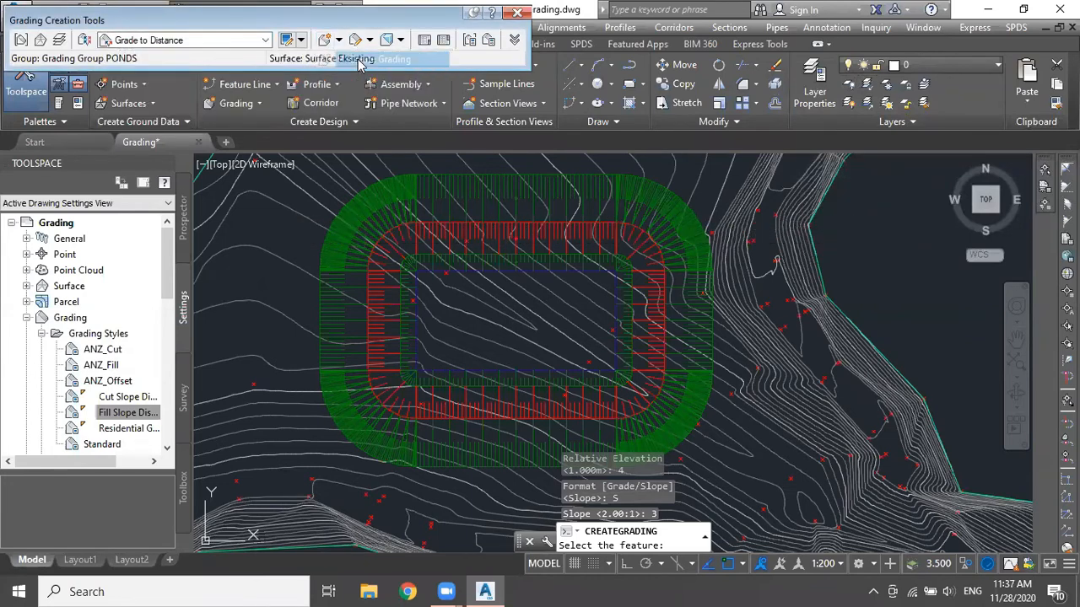
{"action": "scroll", "coordinate": [351, 213], "scroll_direction": "up", "scroll_amount": 4}
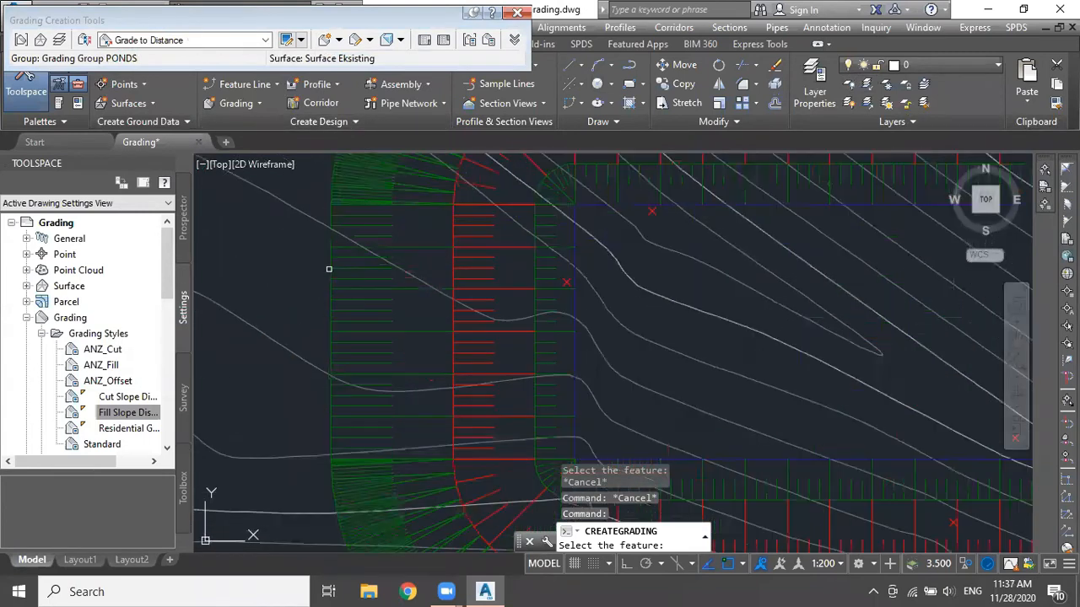
{"action": "left_click", "coordinate": [330, 264]}
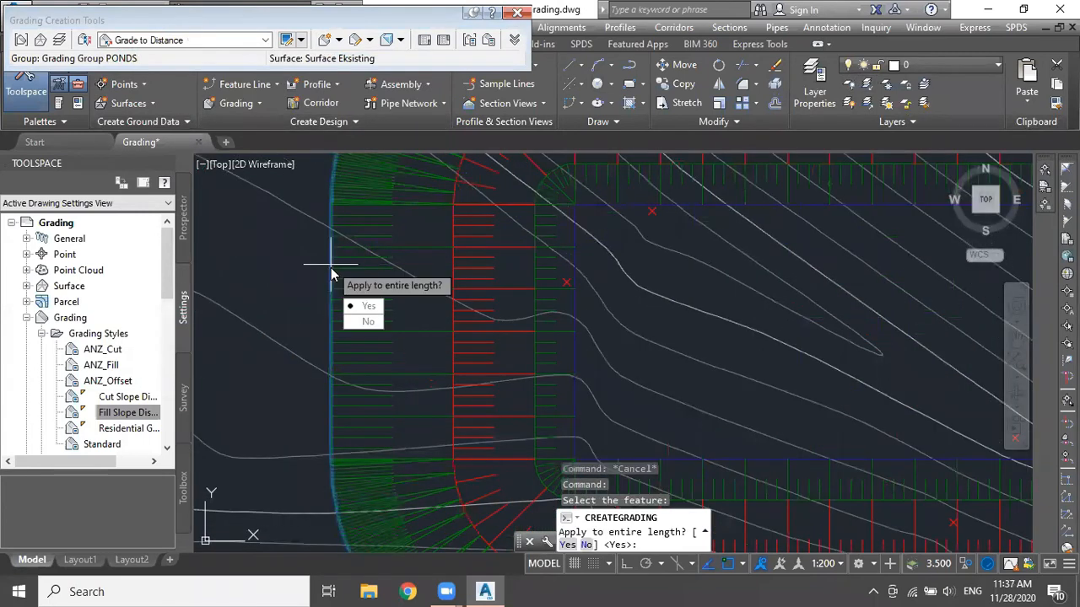
{"action": "left_click", "coordinate": [365, 305]}
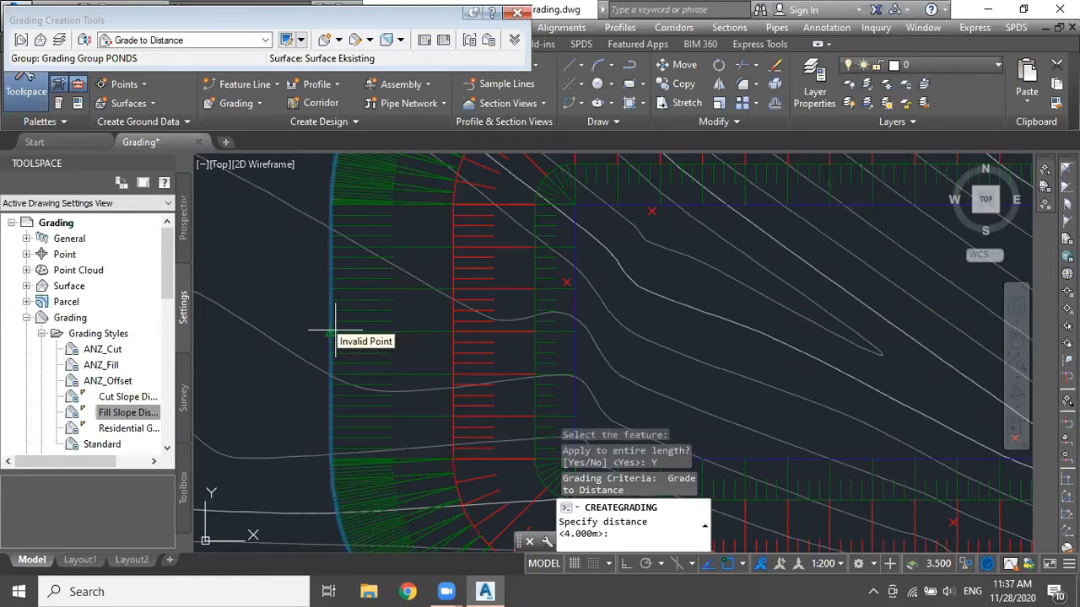
Step: Create the outer grading with a distance of 4 m and a grade of 0%
{"action": "type", "text": "4"}
{"action": "key", "text": "Return"}
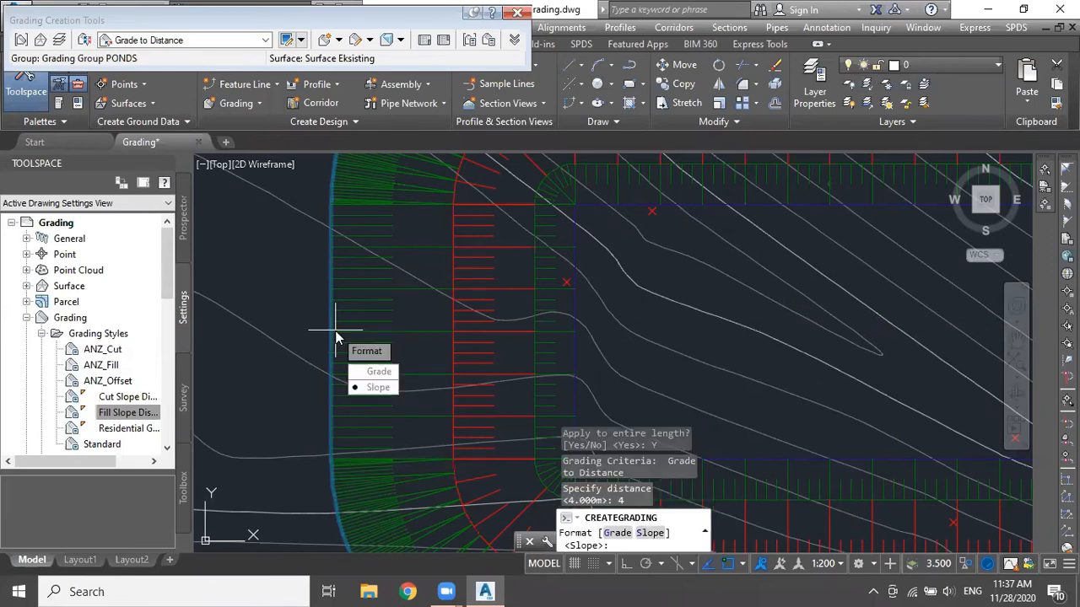
{"action": "left_click", "coordinate": [377, 371]}
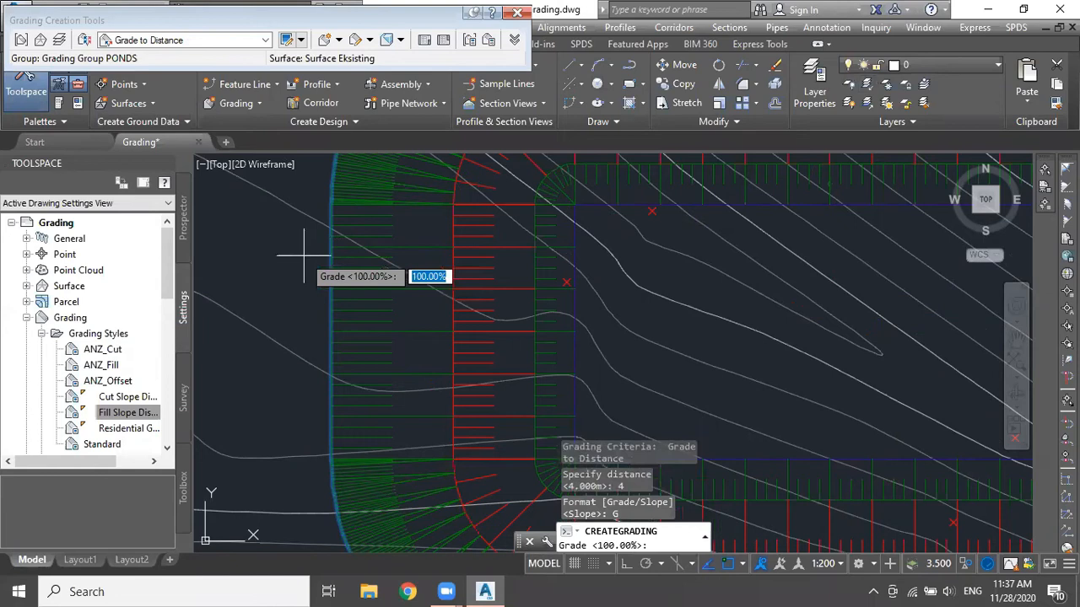
{"action": "type", "text": "0"}
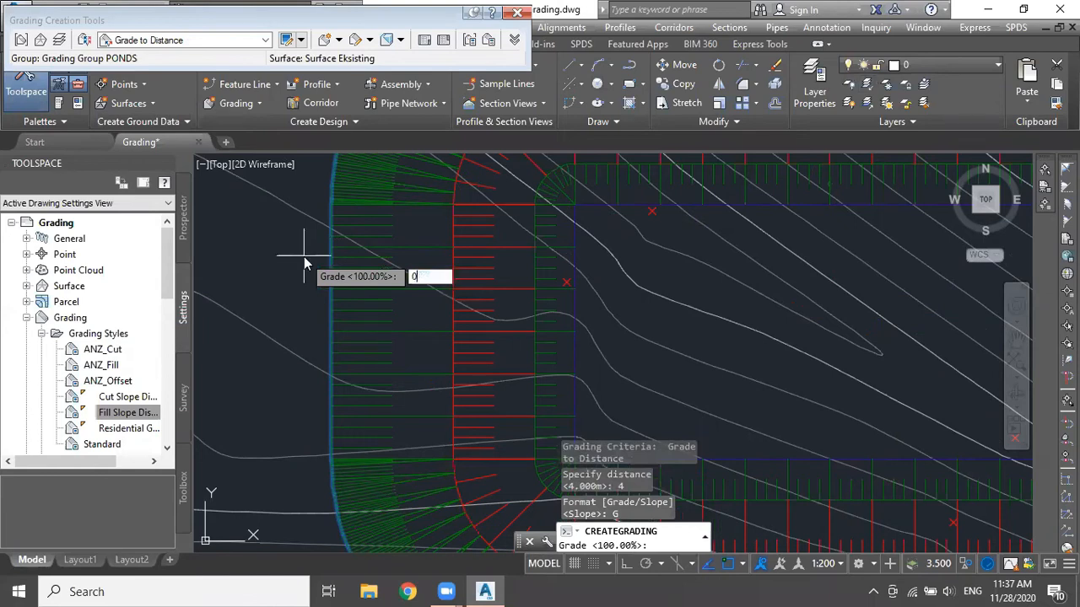
{"action": "key", "text": "Return"}
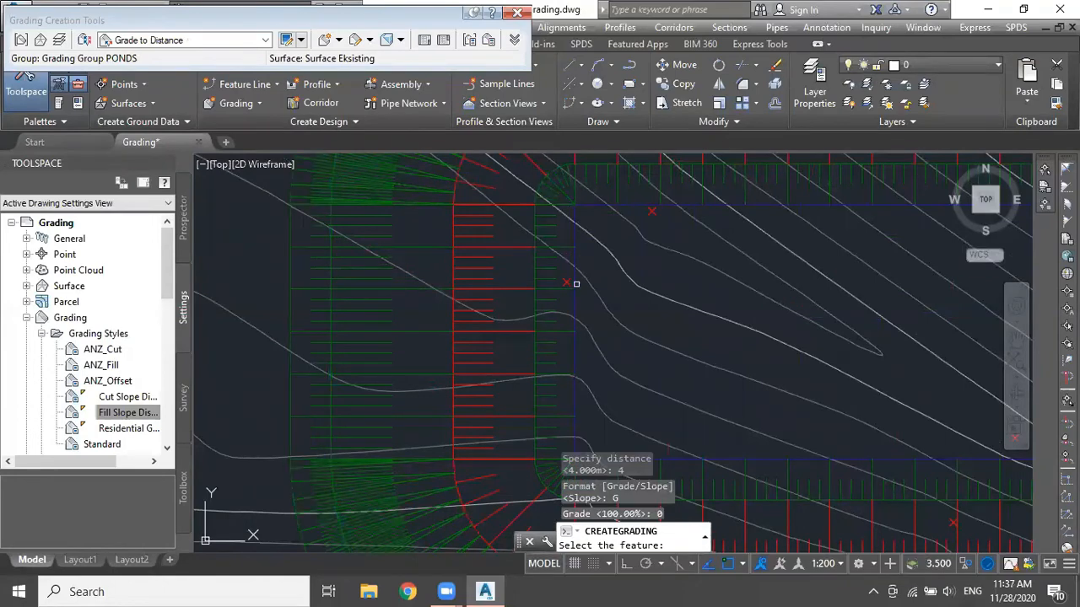
Step: Start a Grade to Surface grading from the outer edge of the flat 4 m berm, applied to the entire length
{"action": "scroll", "coordinate": [576, 284], "scroll_direction": "down", "scroll_amount": 4}
{"action": "middle_click_drag", "start_coordinate": [624, 282], "coordinate": [446, 324]}
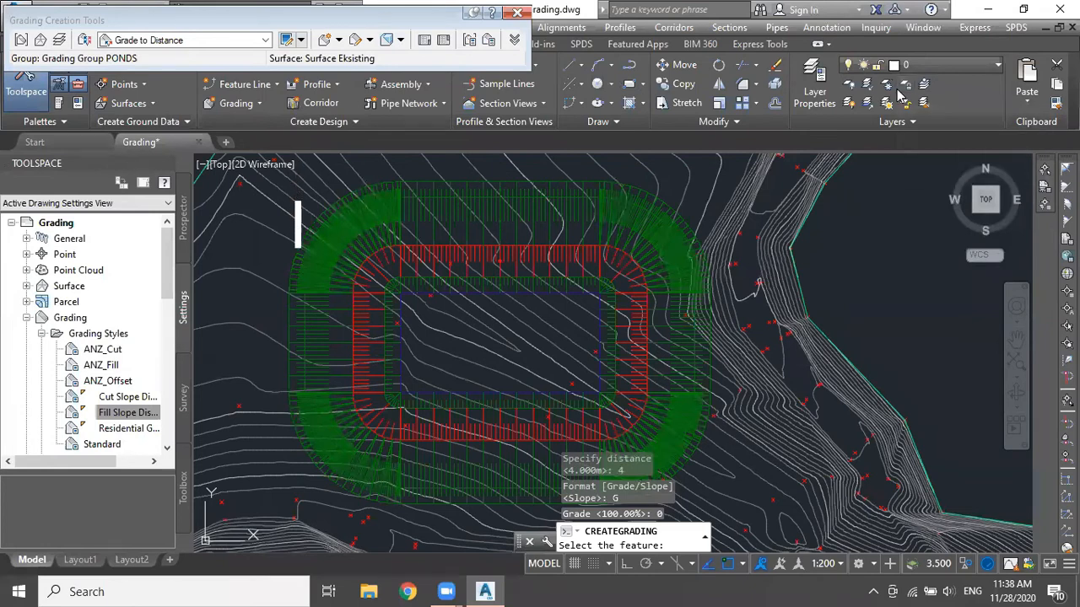
{"action": "left_click", "coordinate": [264, 41]}
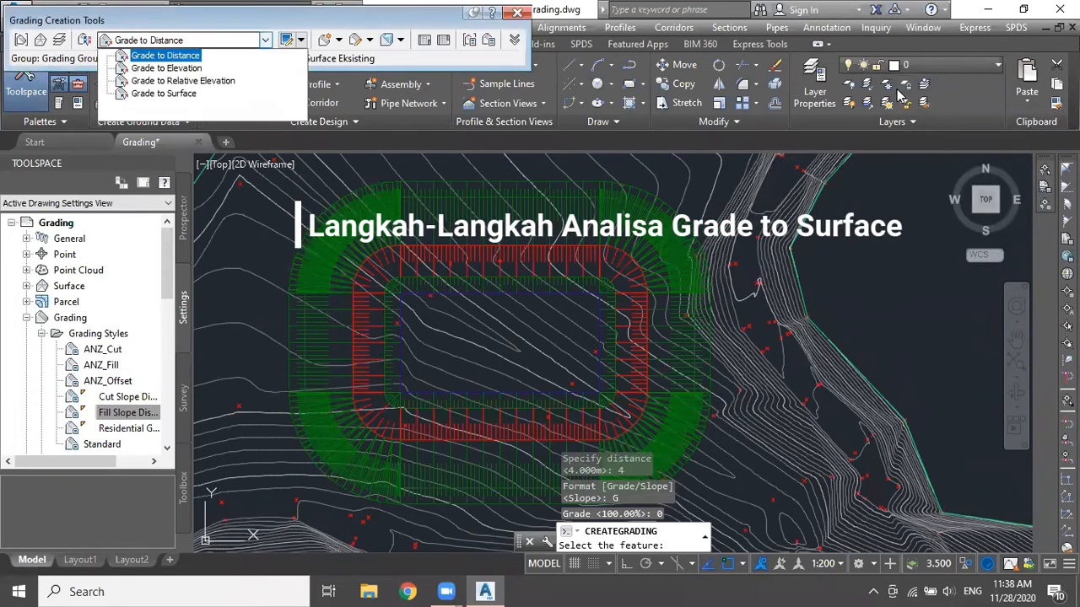
{"action": "left_click", "coordinate": [164, 92]}
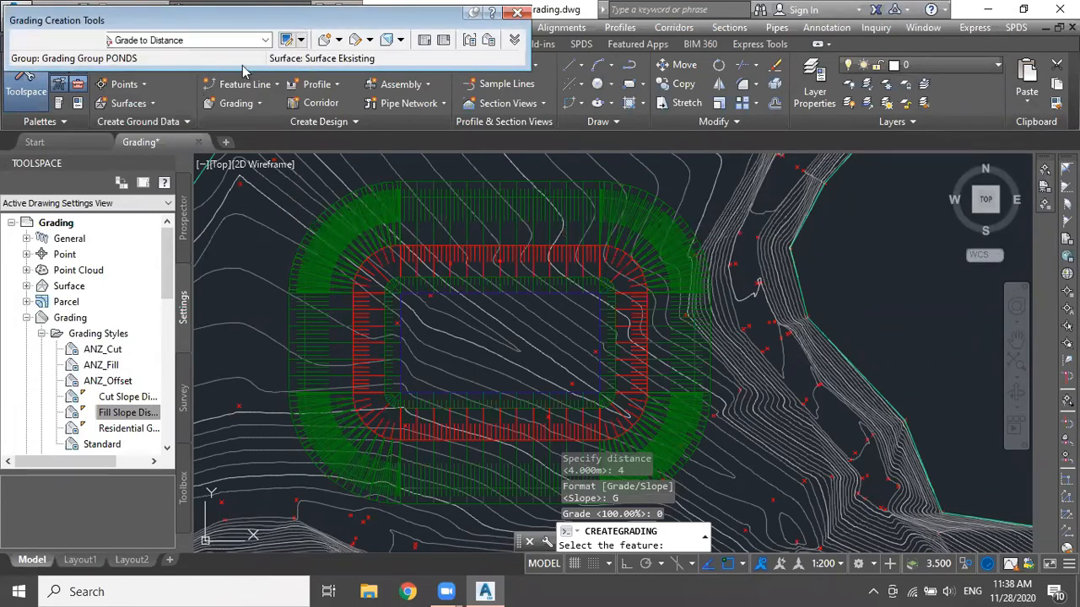
{"action": "left_click", "coordinate": [339, 40]}
{"action": "left_click", "coordinate": [358, 55]}
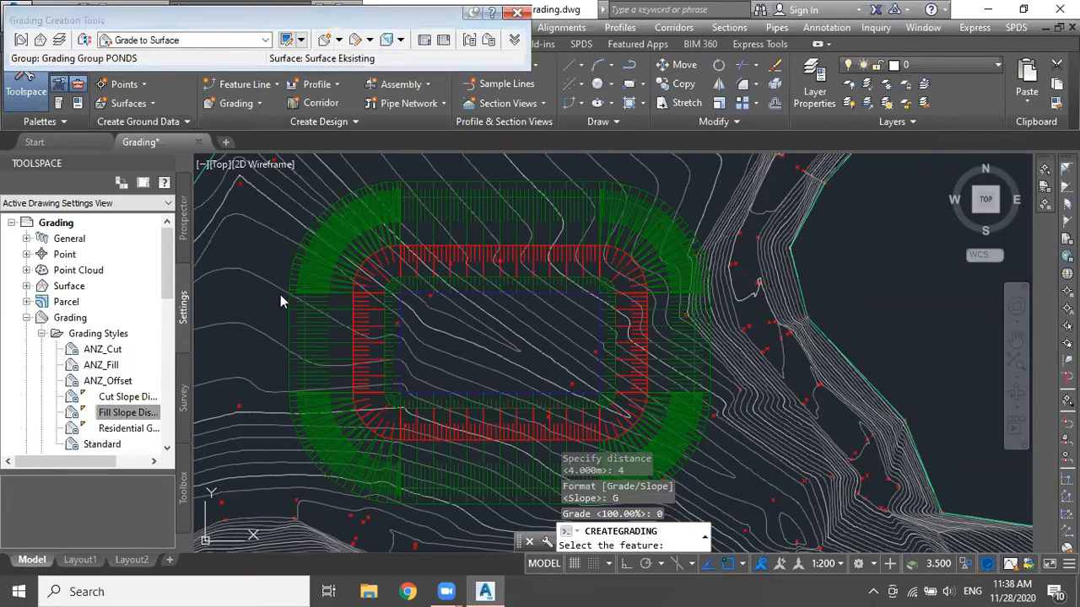
{"action": "scroll", "coordinate": [284, 301], "scroll_direction": "up", "scroll_amount": 2}
{"action": "scroll", "coordinate": [301, 301], "scroll_direction": "up", "scroll_amount": 4}
{"action": "left_click", "coordinate": [303, 305]}
{"action": "key", "text": "Down"}
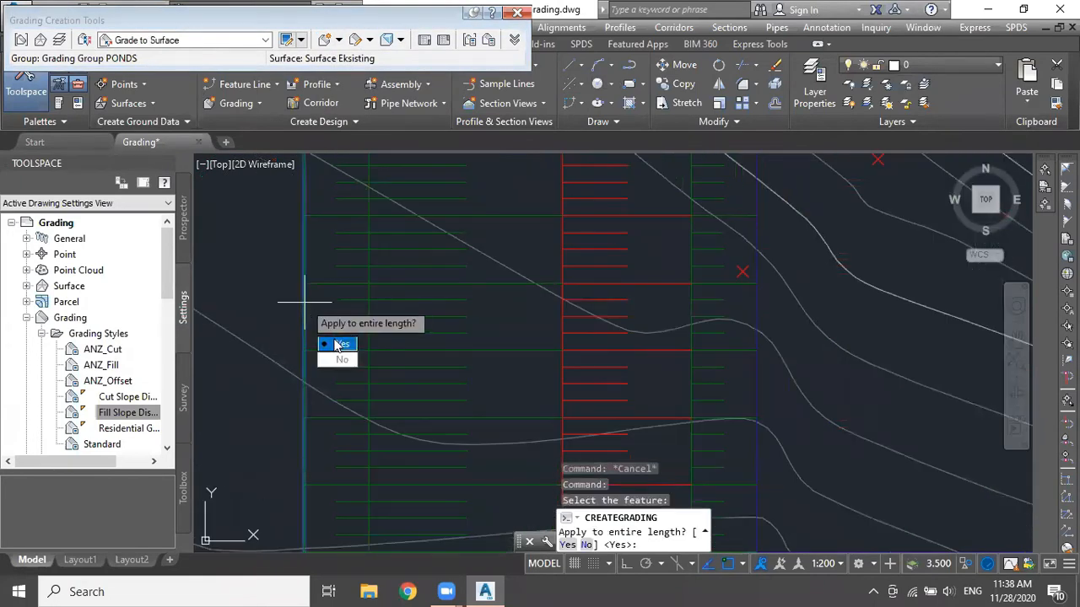
{"action": "key", "text": "Return"}
Step: Create the grading to the existing surface using slope format with 2:1 cut and fill slopes
{"action": "key", "text": "Down"}
{"action": "key", "text": "Down"}
{"action": "key", "text": "Return"}
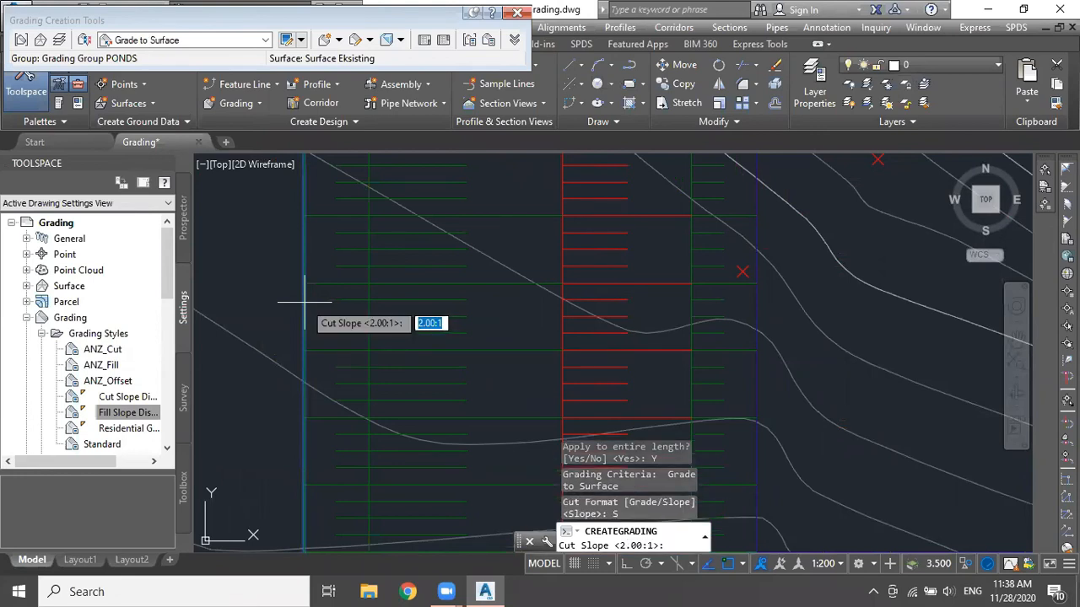
{"action": "key", "text": "Return"}
{"action": "key", "text": "Down"}
{"action": "key", "text": "Down"}
{"action": "key", "text": "Return"}
{"action": "key", "text": "Return"}
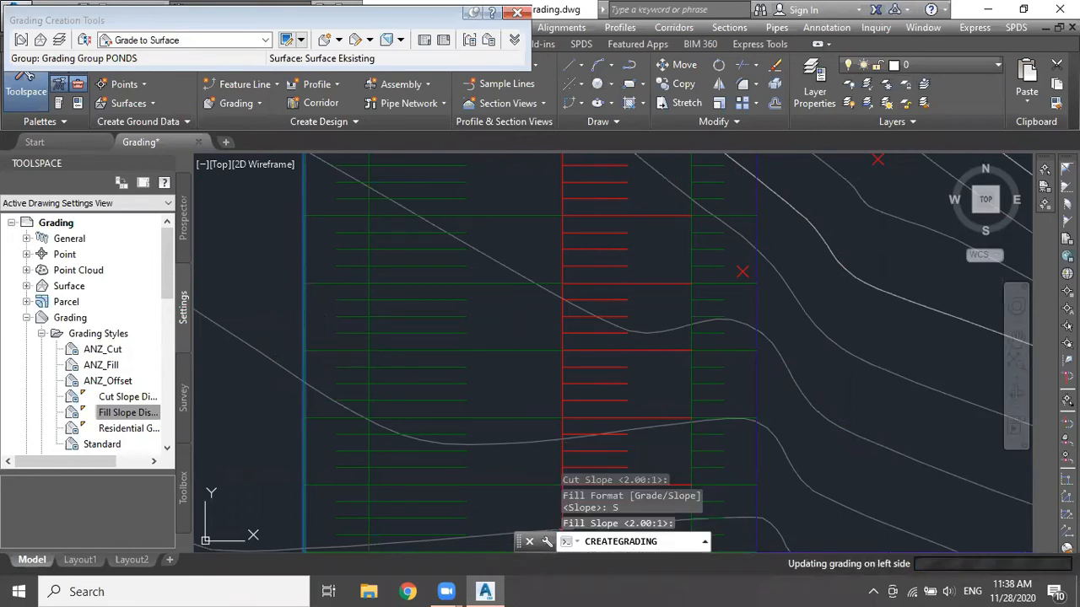
Step: Start a Grade to Distance grading from the blue rectangular feature line toward its inside, applied to the entire length
{"action": "scroll", "coordinate": [473, 320], "scroll_direction": "down", "scroll_amount": 5}
{"action": "middle_click_drag", "start_coordinate": [447, 321], "coordinate": [422, 326]}
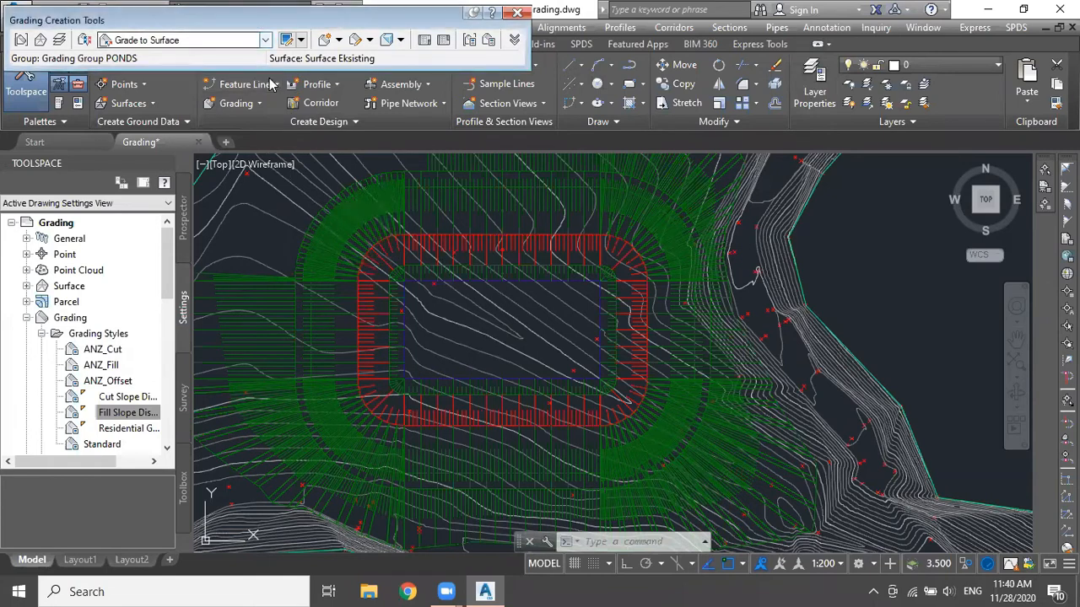
{"action": "left_click", "coordinate": [266, 40]}
{"action": "left_click", "coordinate": [203, 56]}
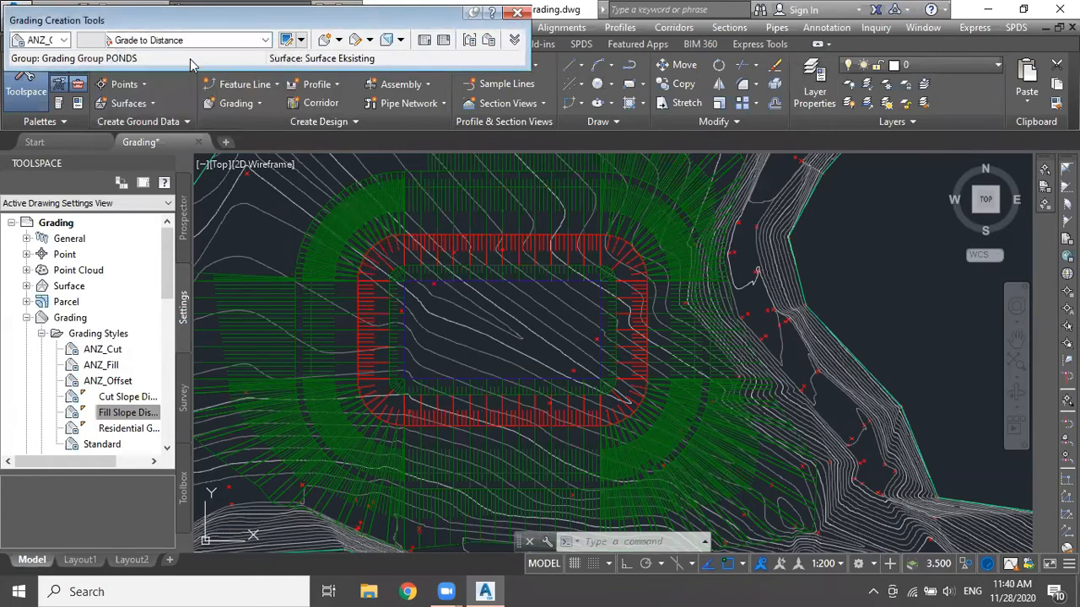
{"action": "left_click", "coordinate": [339, 39]}
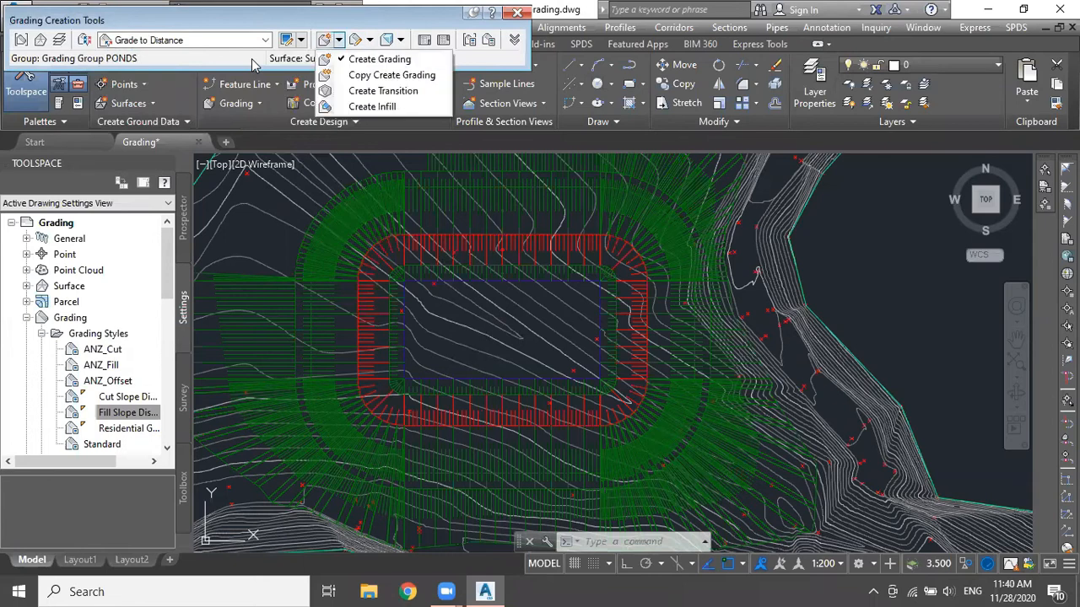
{"action": "left_click", "coordinate": [371, 53]}
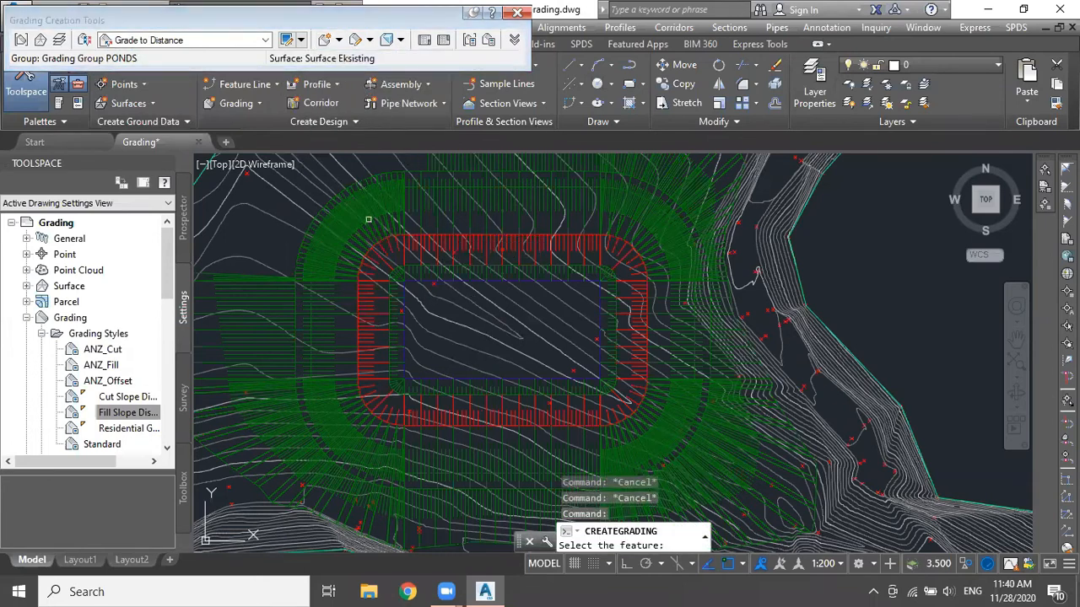
{"action": "scroll", "coordinate": [426, 280], "scroll_direction": "up", "scroll_amount": 3}
{"action": "left_click", "coordinate": [394, 280]}
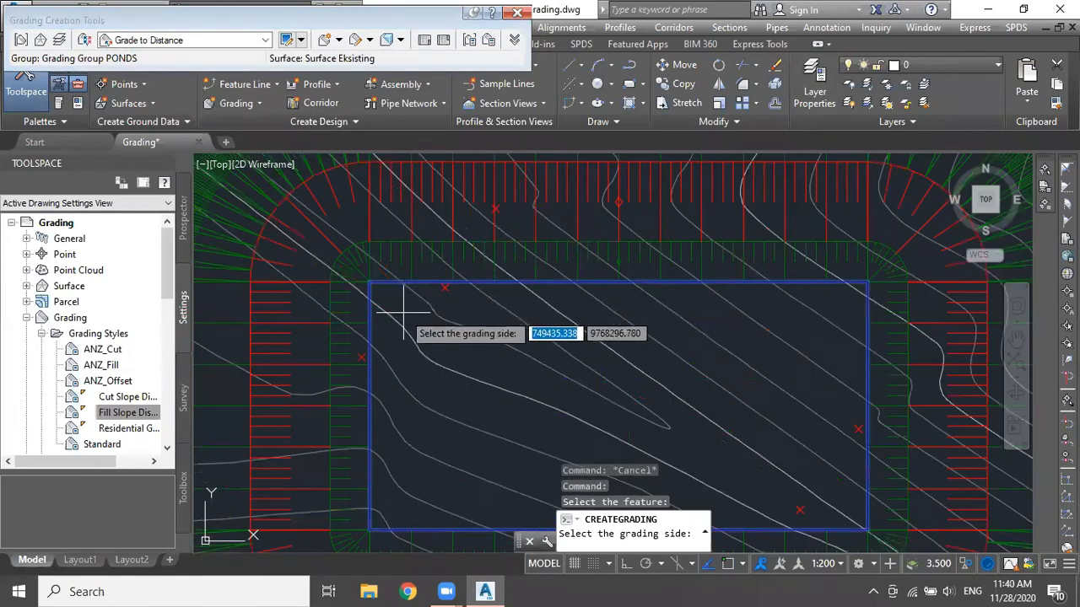
{"action": "left_click", "coordinate": [403, 313]}
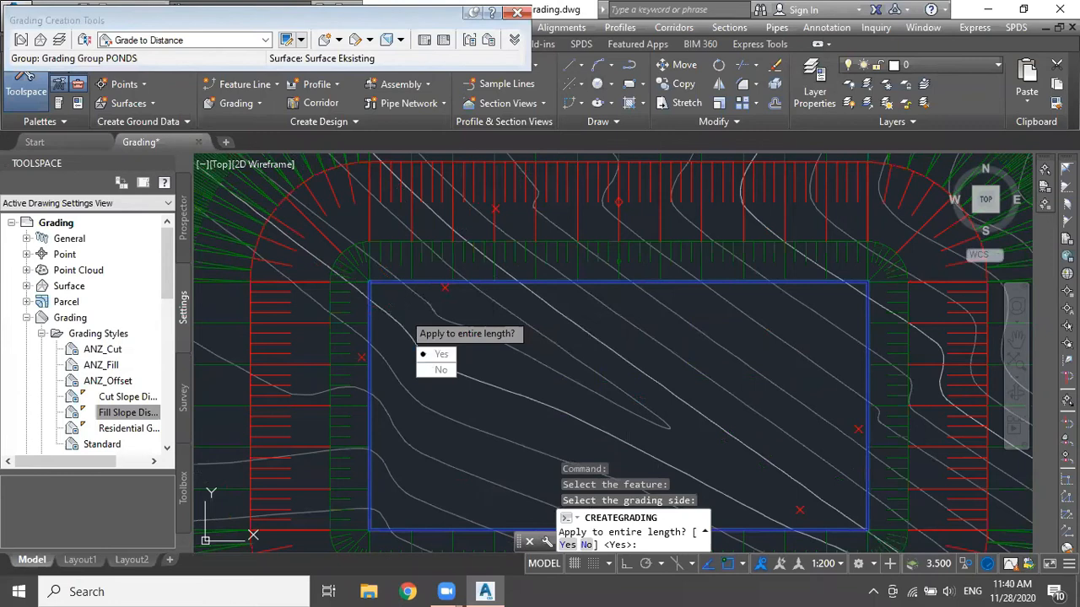
{"action": "key", "text": "Return"}
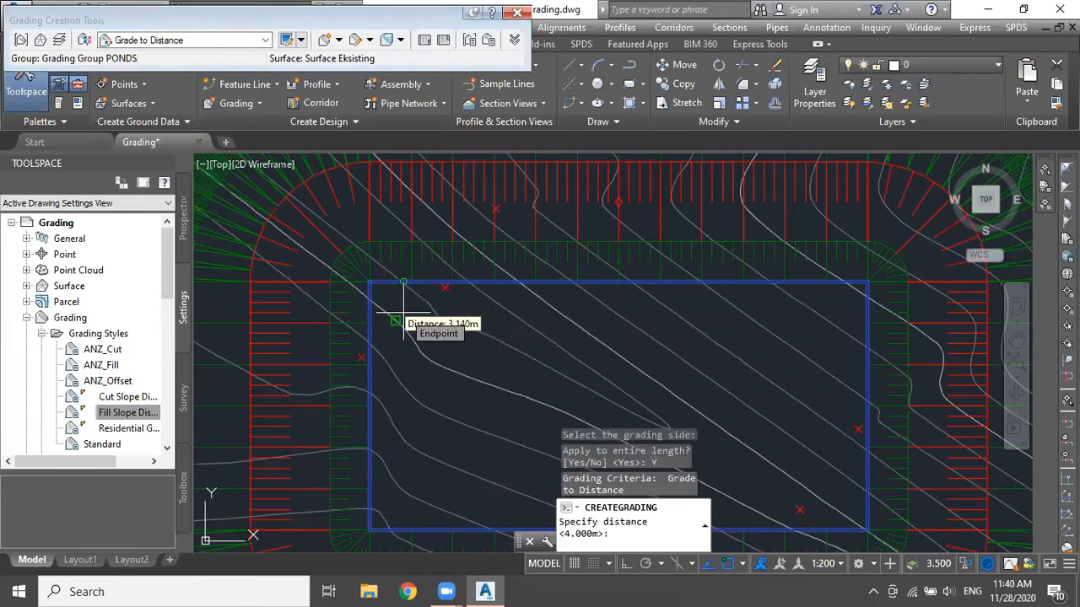
Step: Create the inward grading with a distance of 4 m and a grade of 0%, and end the command
{"action": "type", "text": "4"}
{"action": "key", "text": "Return"}
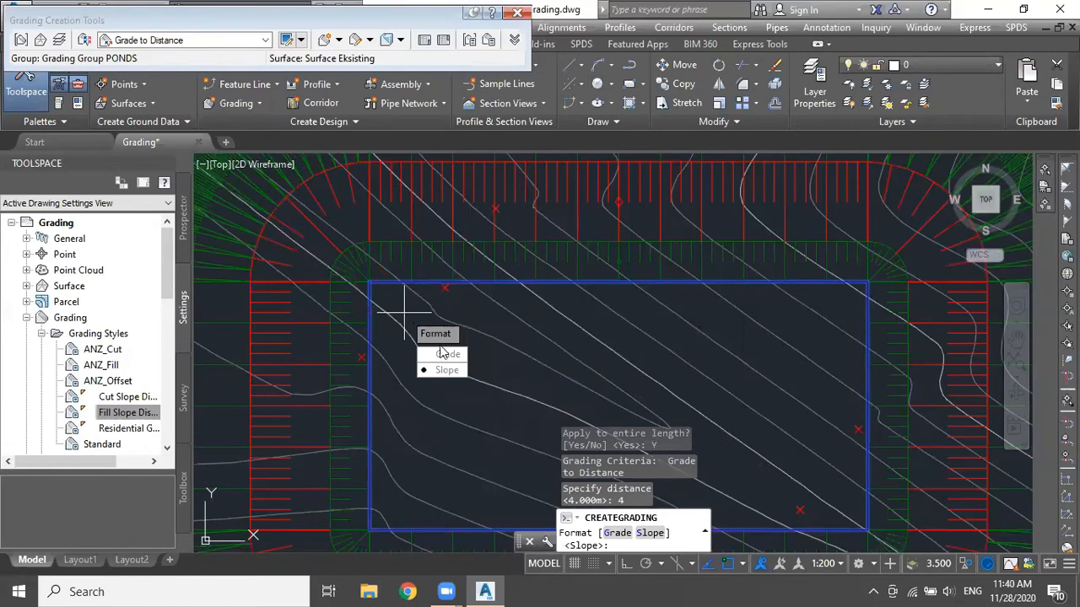
{"action": "left_click", "coordinate": [447, 355]}
{"action": "type", "text": "0"}
{"action": "key", "text": "Return"}
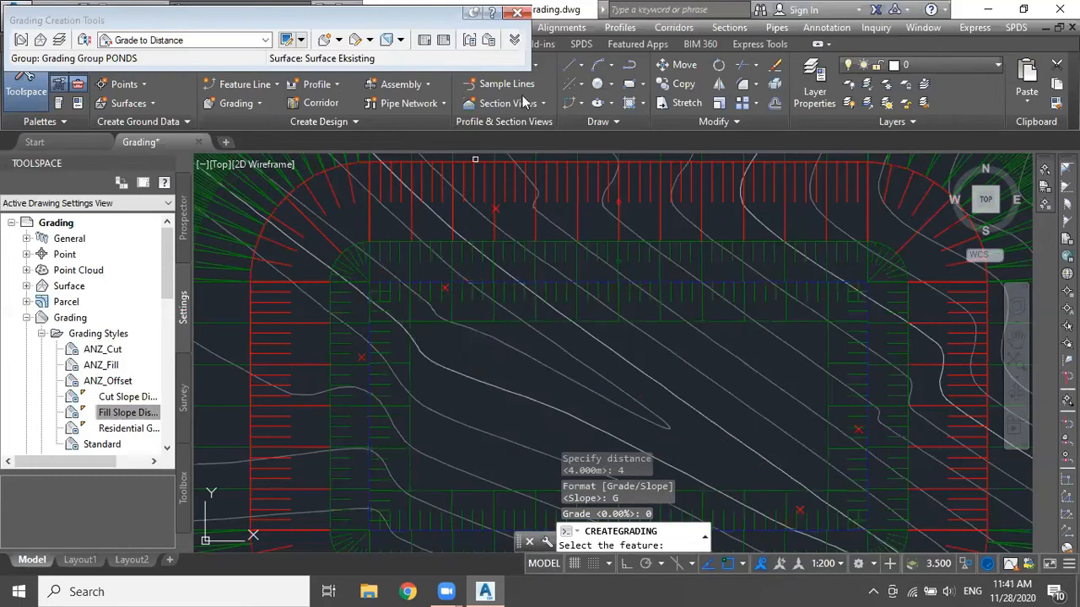
{"action": "key", "text": "Escape"}
Step: Start a Grade to Elevation grading from the inner edge of the inward 4 m grading, not applied to the entire length
{"action": "scroll", "coordinate": [507, 279], "scroll_direction": "down", "scroll_amount": 2}
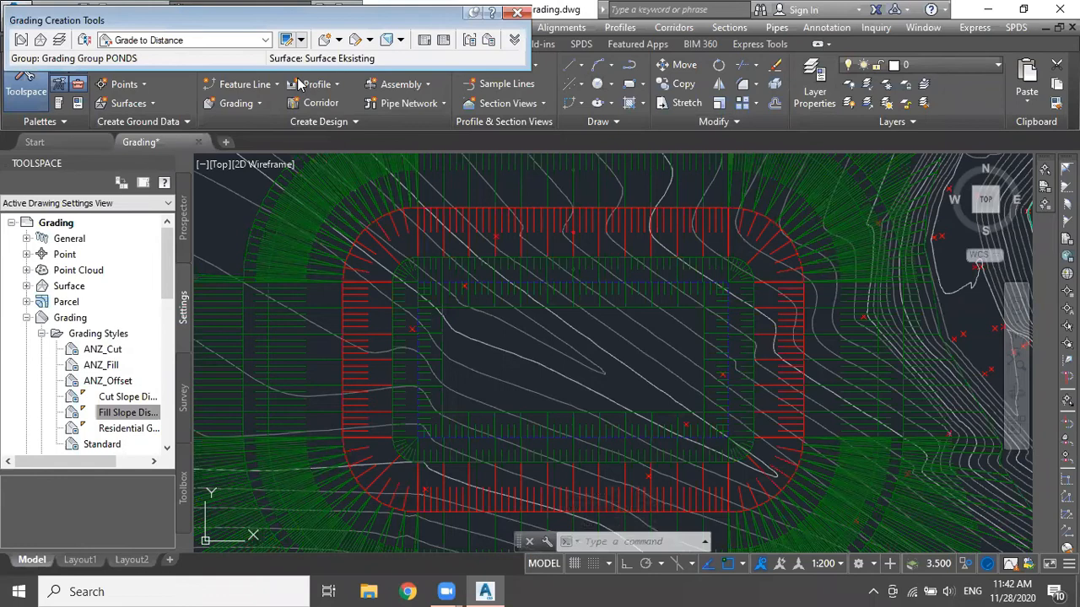
{"action": "left_click", "coordinate": [261, 41]}
{"action": "left_click", "coordinate": [200, 71]}
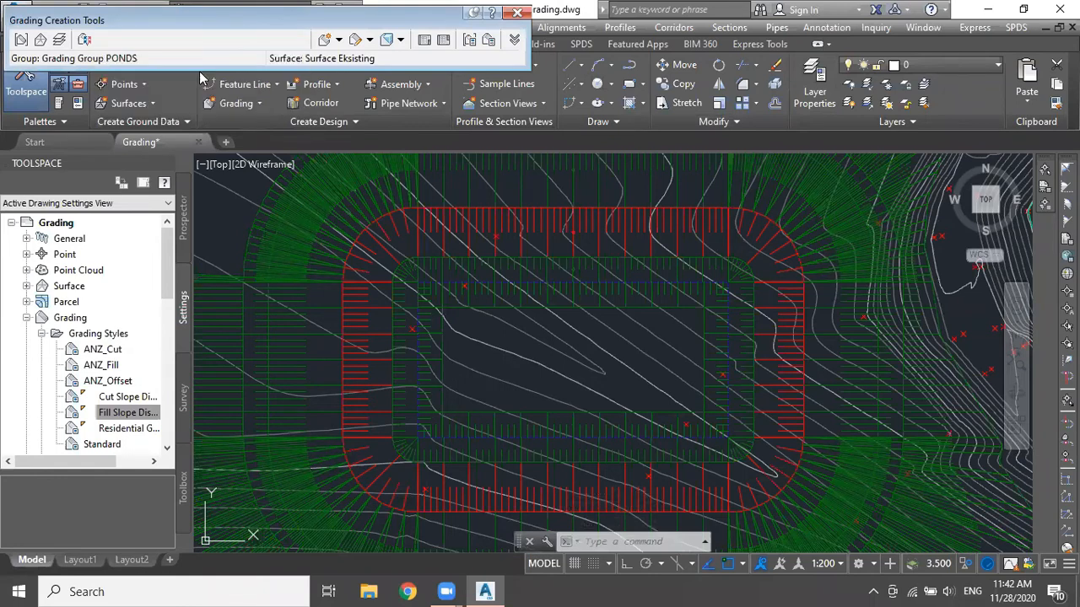
{"action": "left_click", "coordinate": [338, 40]}
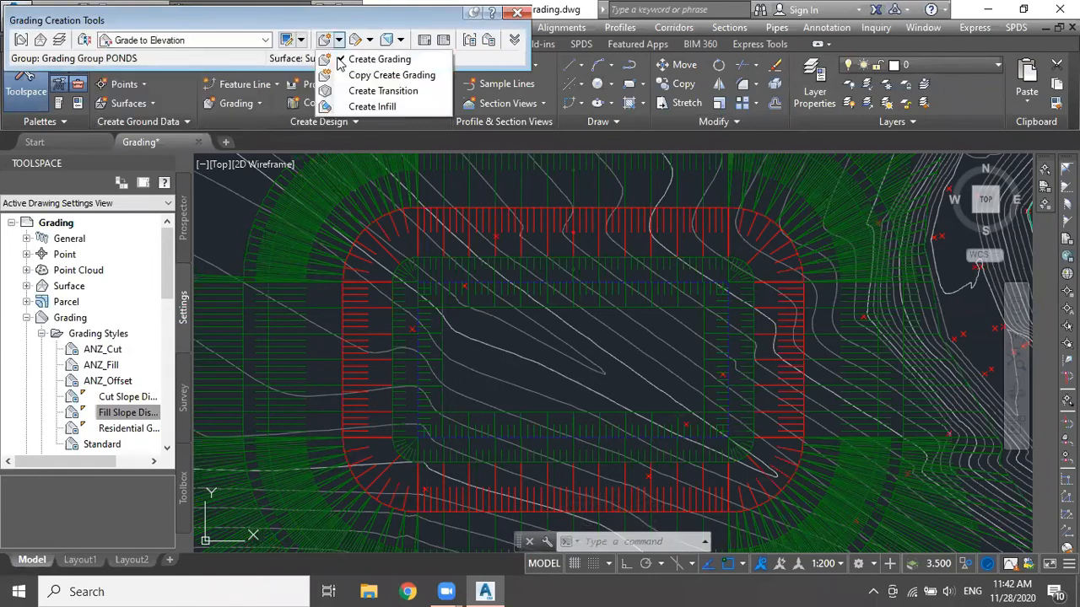
{"action": "left_click", "coordinate": [347, 57]}
{"action": "scroll", "coordinate": [481, 320], "scroll_direction": "up", "scroll_amount": 2}
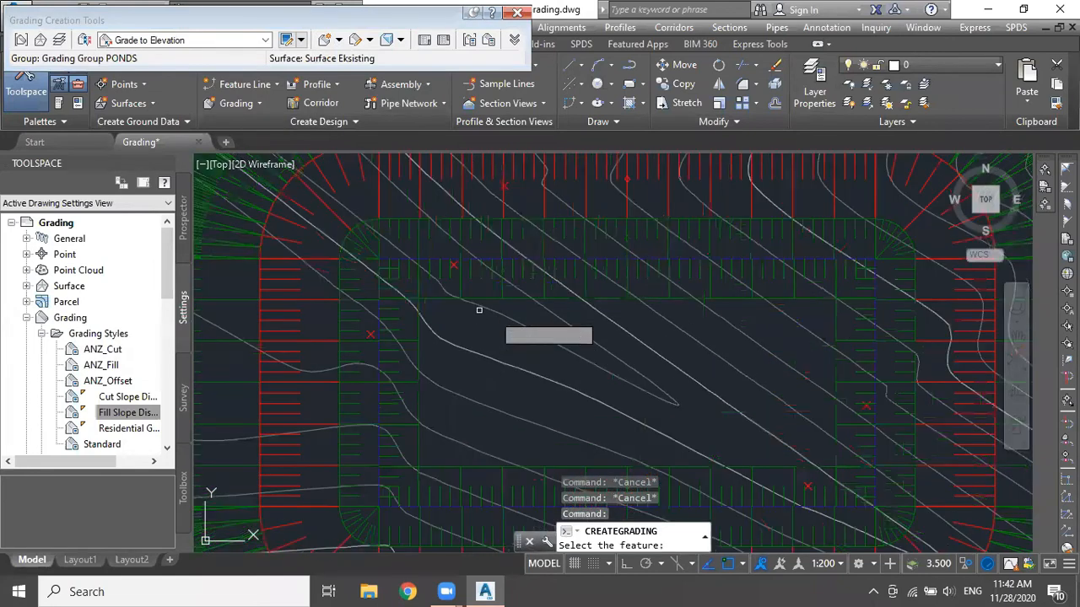
{"action": "left_click", "coordinate": [481, 298]}
{"action": "key", "text": "Down"}
{"action": "key", "text": "Return"}
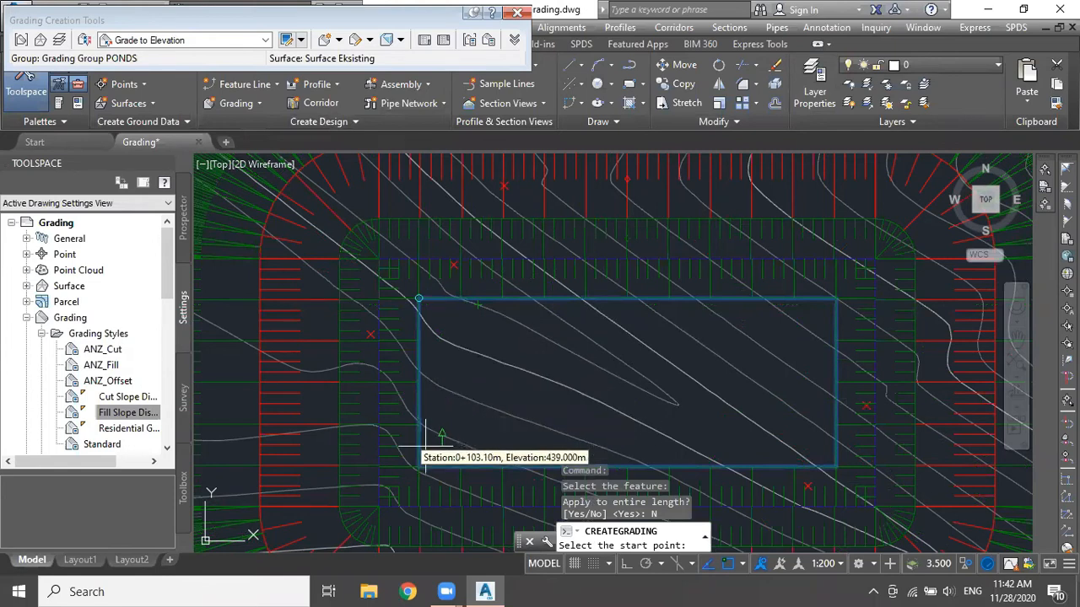
Step: Limit the grading to the western side of the inner edge, from station 0+102.05 to station 0+117.05
{"action": "scroll", "coordinate": [439, 442], "scroll_direction": "up", "scroll_amount": 2}
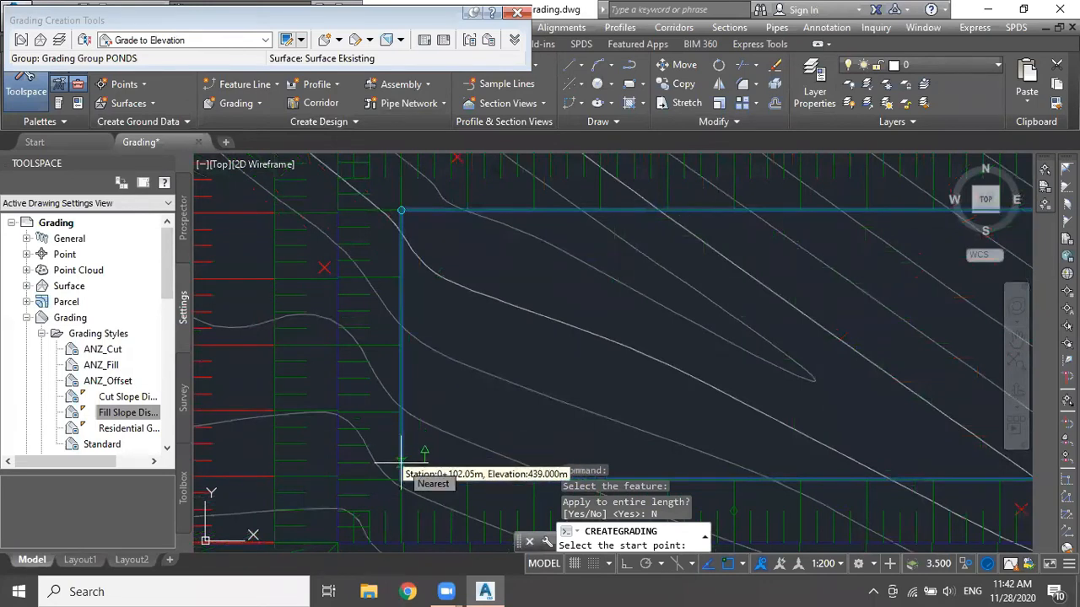
{"action": "left_click", "coordinate": [402, 463]}
{"action": "key", "text": "Return"}
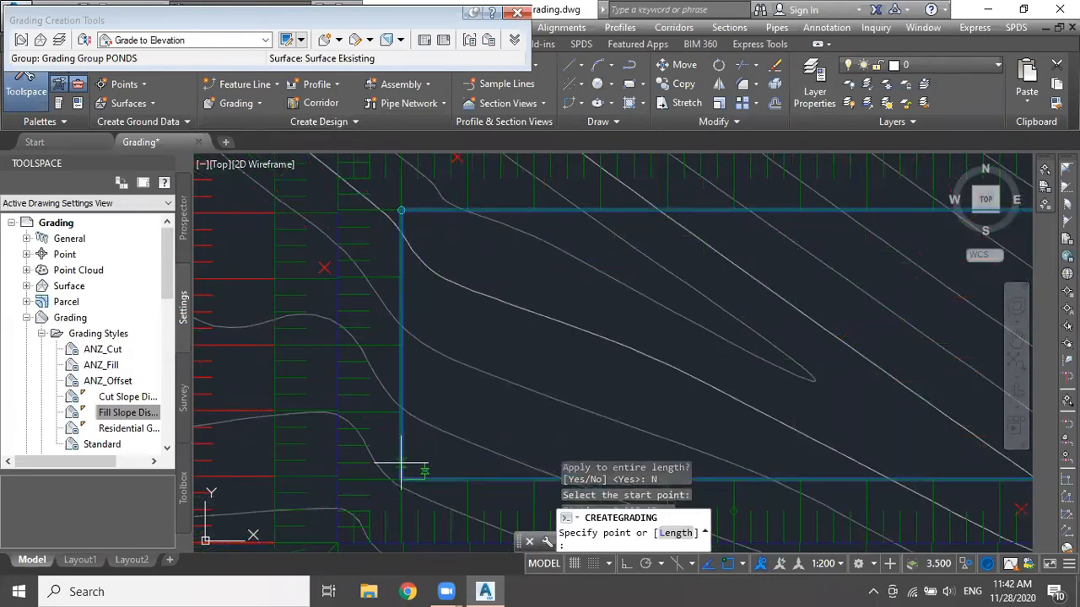
{"action": "left_click", "coordinate": [401, 226]}
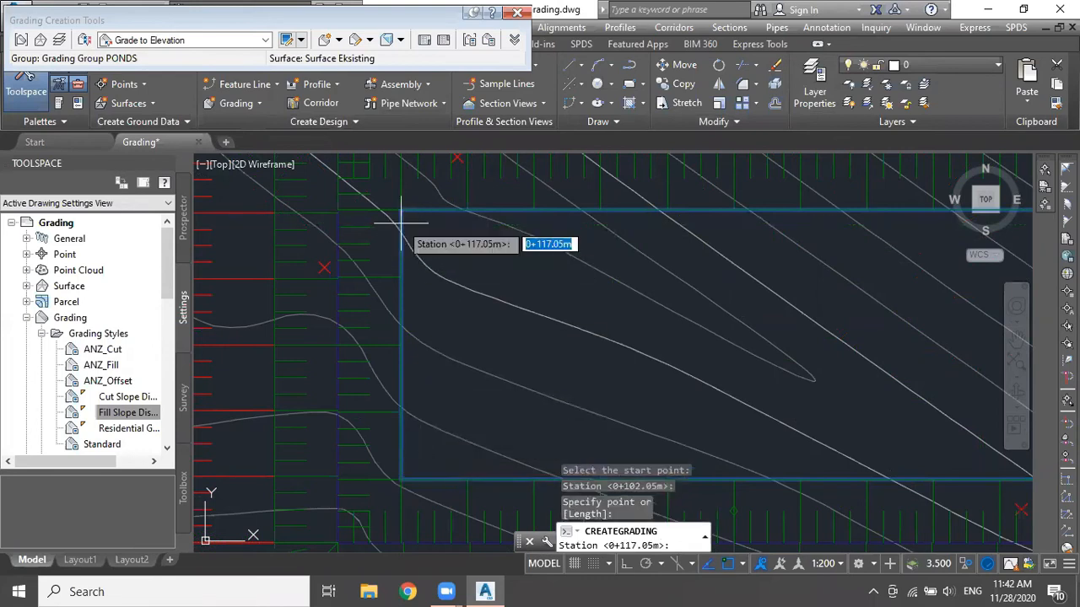
{"action": "key", "text": "Return"}
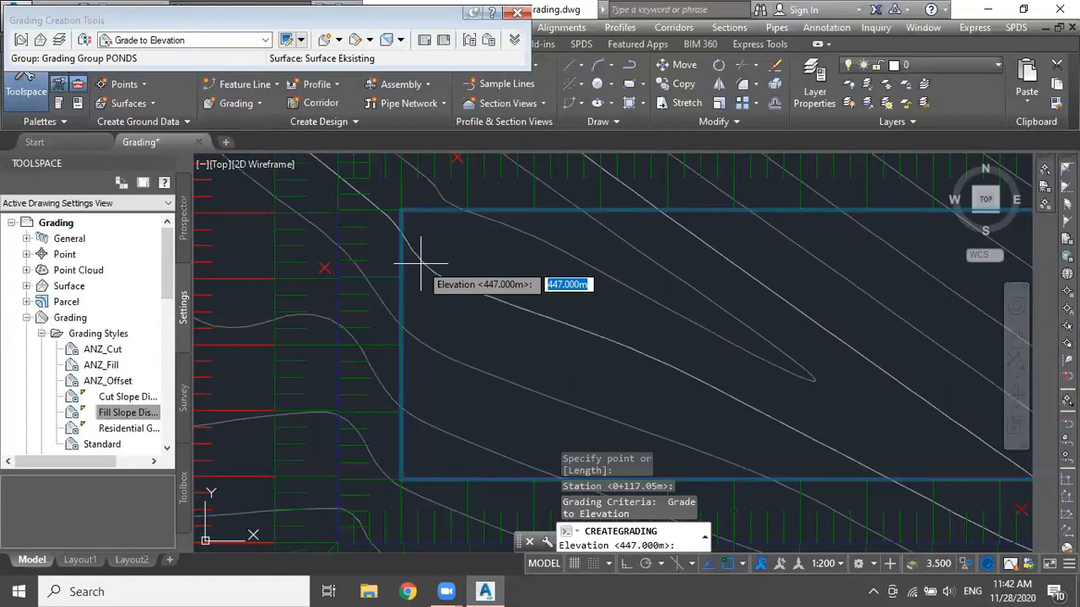
Step: Create the western grading to elevation 438 m using slope format with 2:1 cut and fill slopes
{"action": "type", "text": "438"}
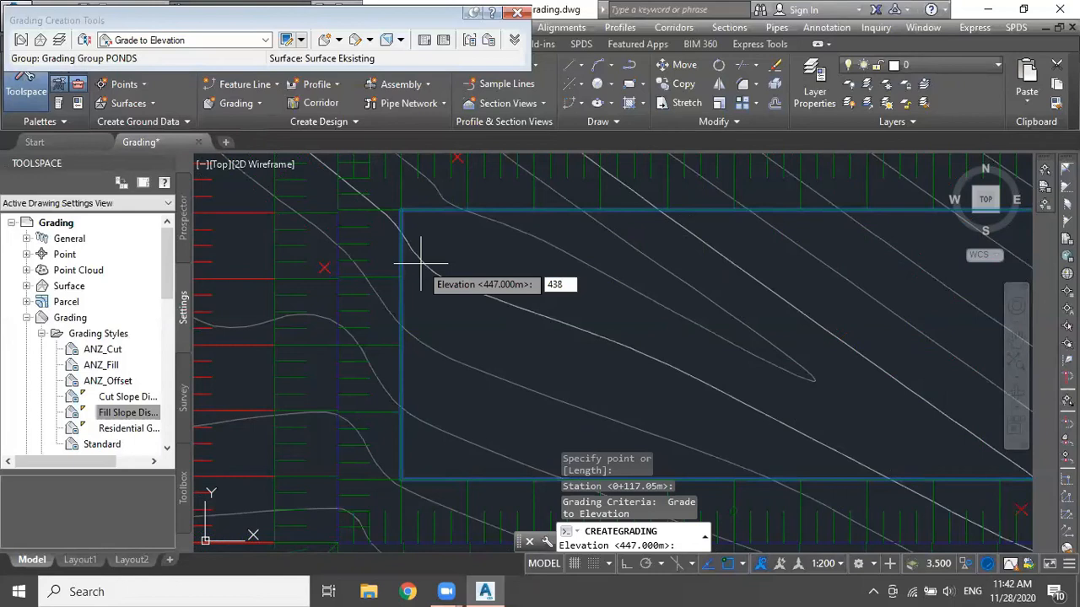
{"action": "key", "text": "Return"}
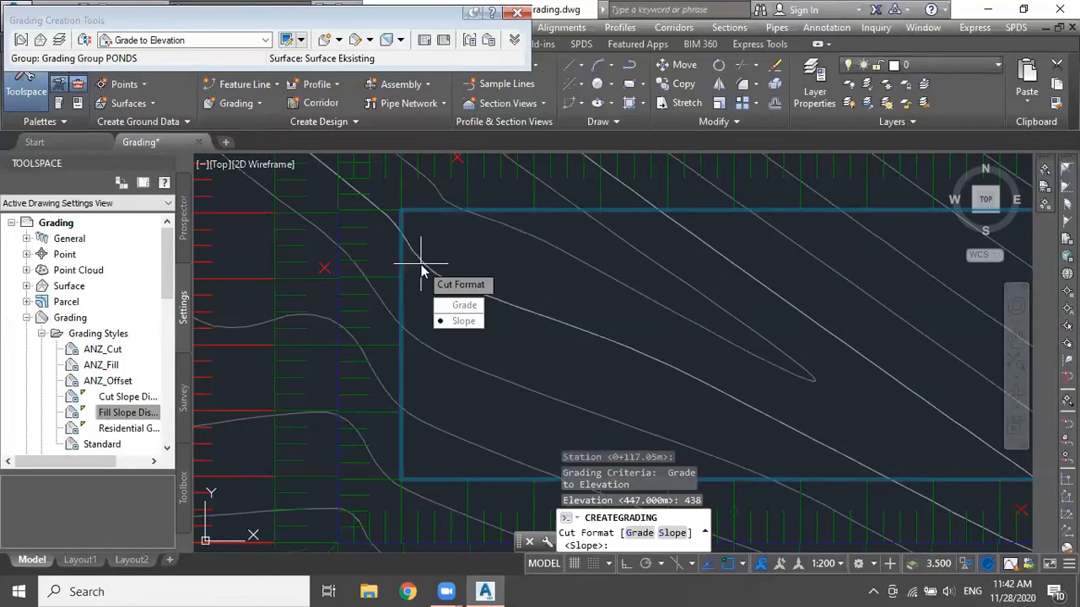
{"action": "left_click", "coordinate": [454, 326]}
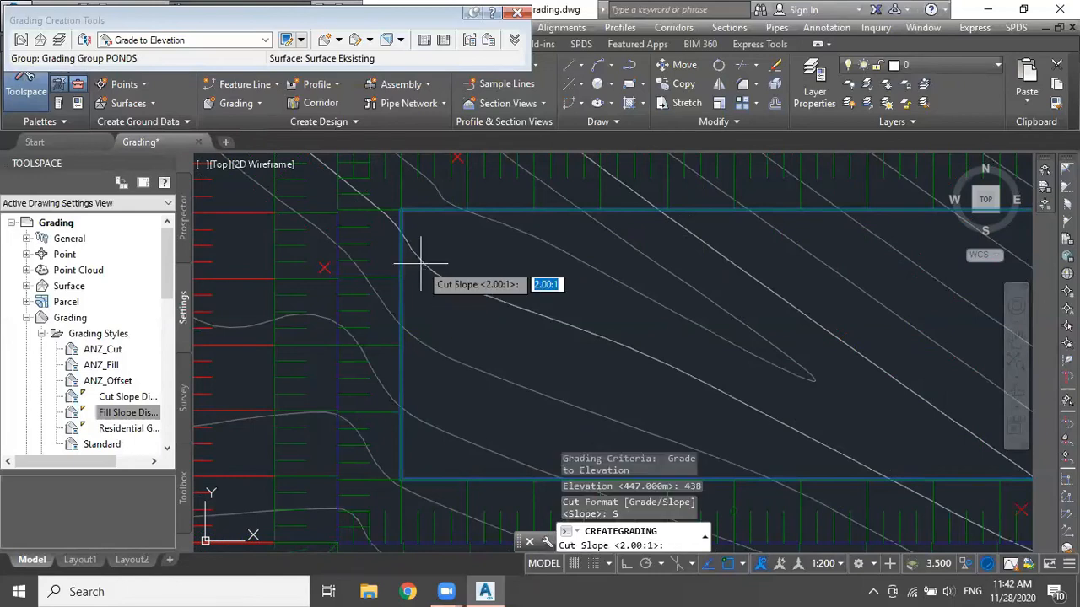
{"action": "key", "text": "Return"}
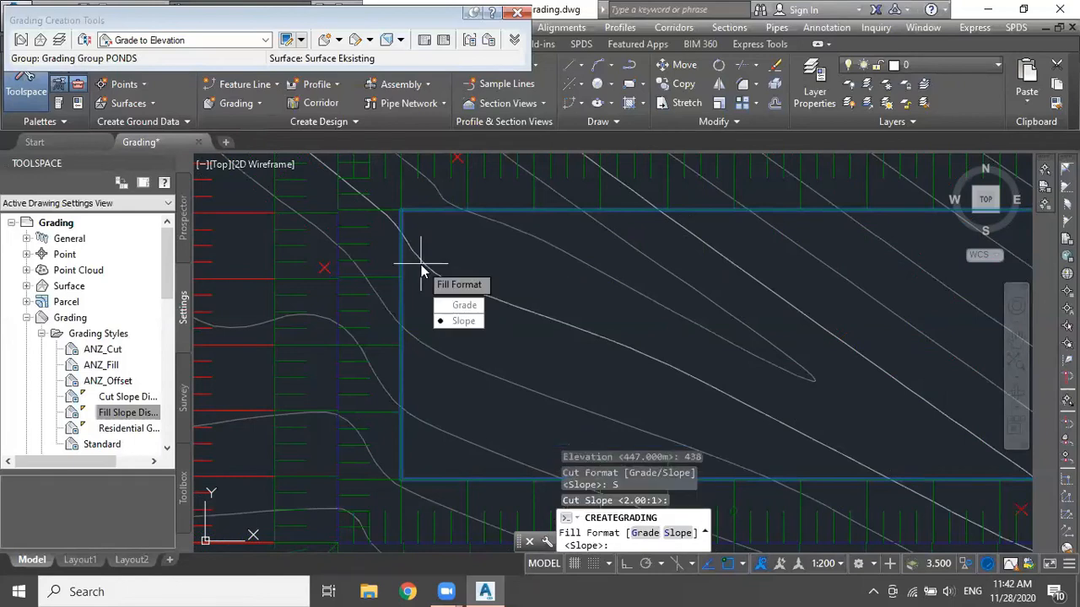
{"action": "left_click", "coordinate": [460, 320]}
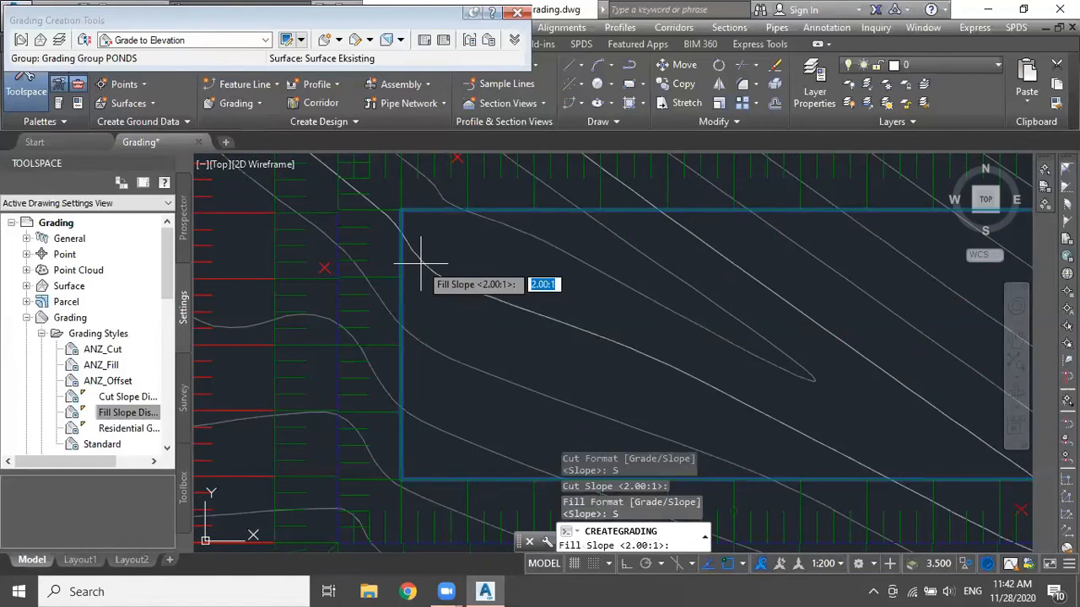
{"action": "key", "text": "Return"}
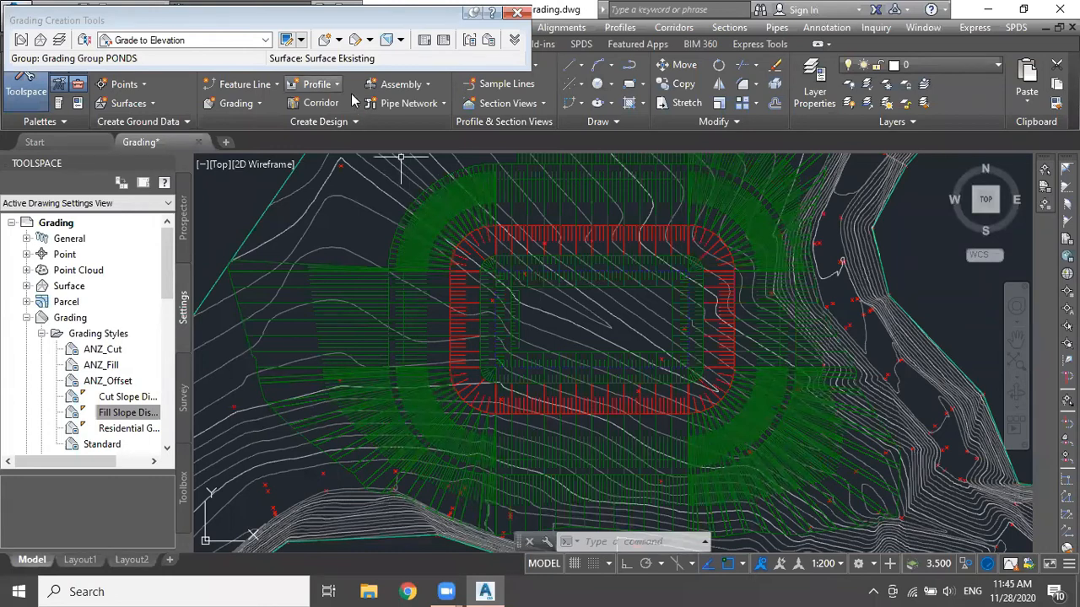
Step: Start another Grade to Elevation grading on the eastern side of the same inner edge, from station 0+043.29 to station 0+057.61
{"action": "left_click", "coordinate": [339, 40]}
{"action": "left_click", "coordinate": [351, 60]}
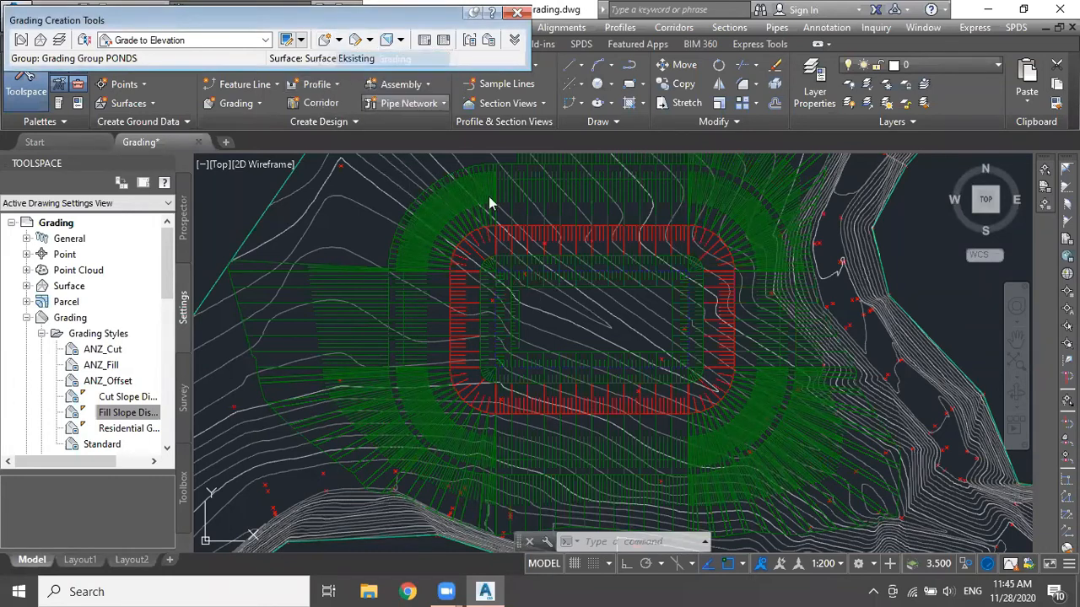
{"action": "scroll", "coordinate": [675, 324], "scroll_direction": "up", "scroll_amount": 5}
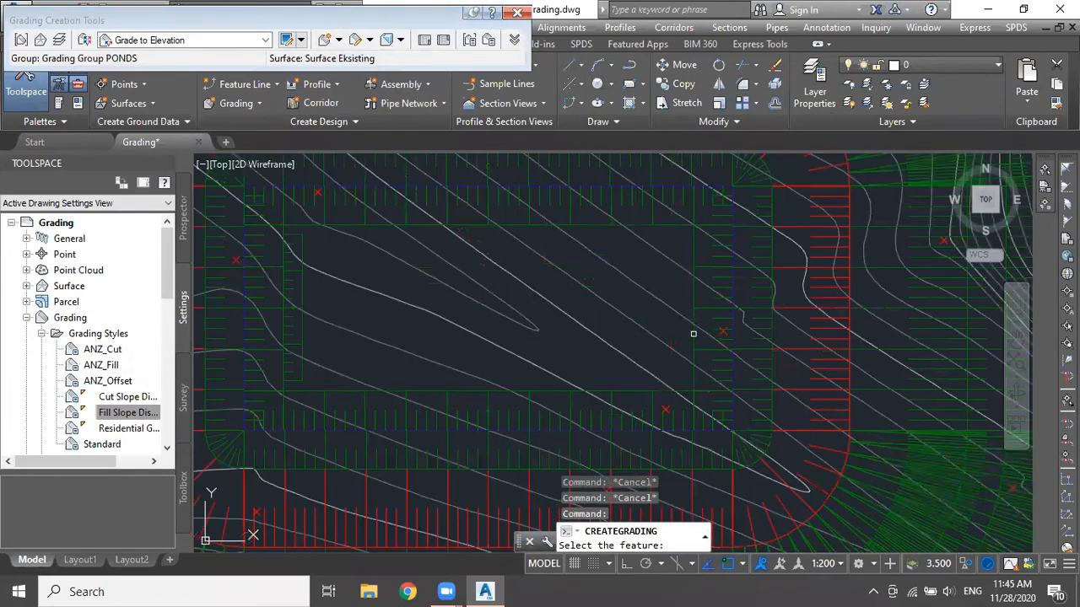
{"action": "left_click", "coordinate": [692, 340]}
{"action": "scroll", "coordinate": [690, 351], "scroll_direction": "up", "scroll_amount": 2}
{"action": "scroll", "coordinate": [693, 254], "scroll_direction": "down", "scroll_amount": 3}
{"action": "scroll", "coordinate": [695, 250], "scroll_direction": "up", "scroll_amount": 4}
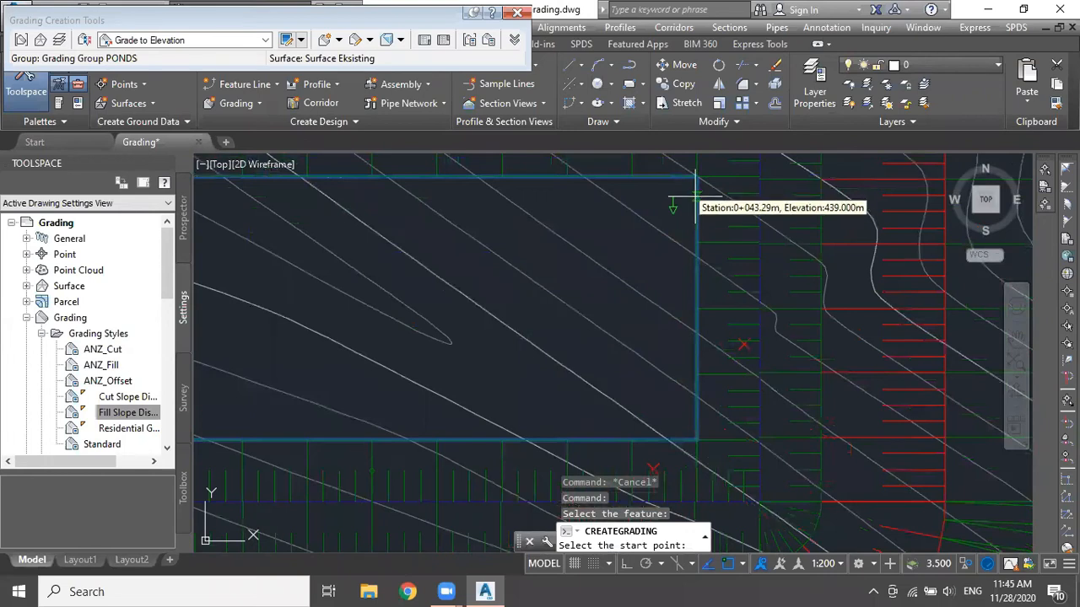
{"action": "left_click", "coordinate": [695, 198]}
{"action": "key", "text": "Return"}
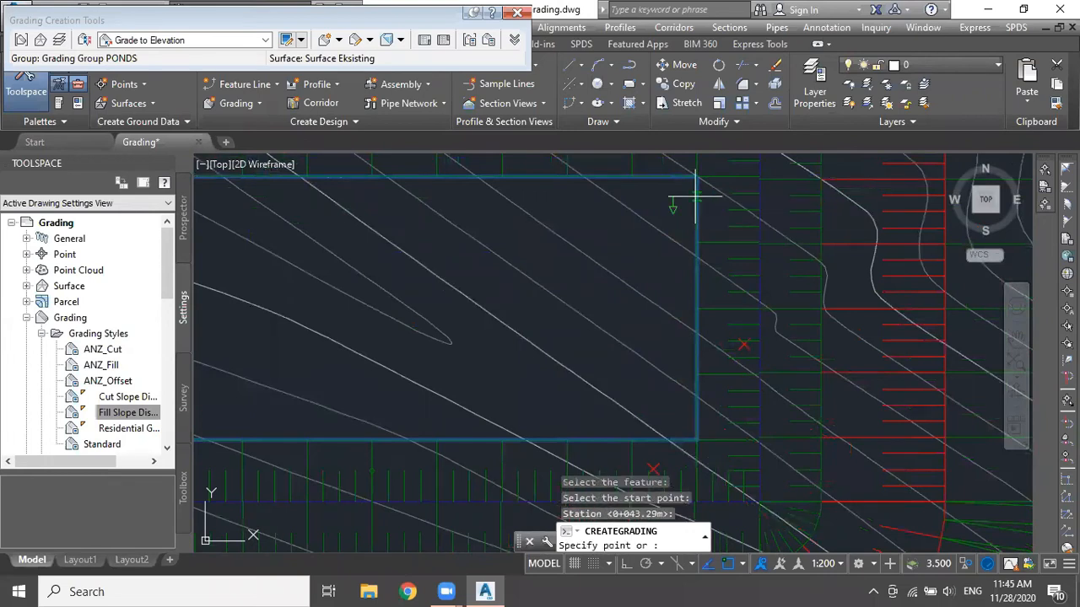
{"action": "left_click", "coordinate": [694, 417]}
{"action": "key", "text": "Return"}
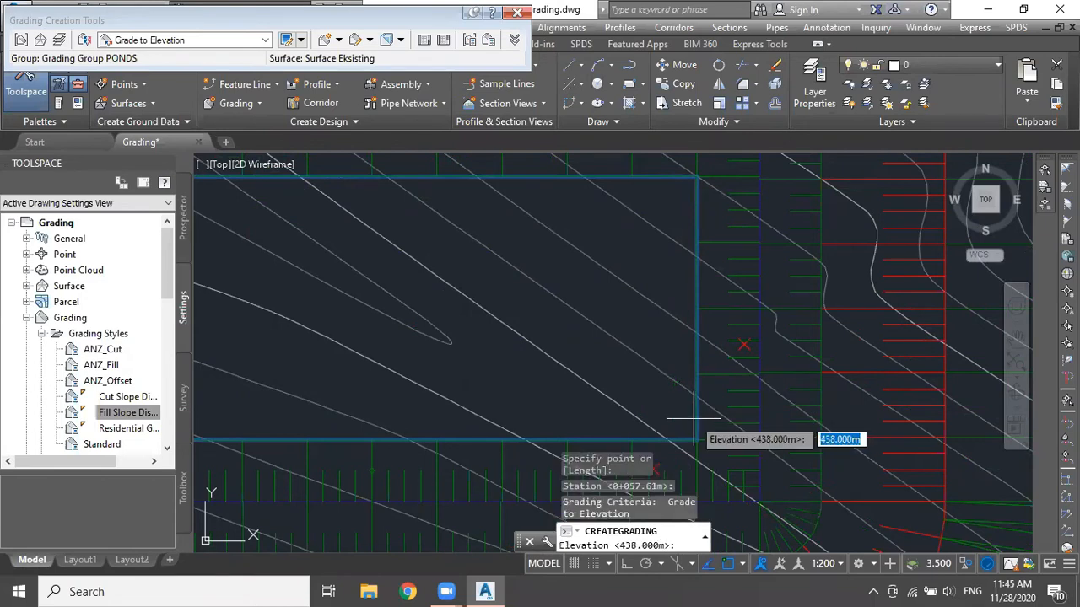
Step: Create the eastern grading to elevation 438 m using slope format with 1:1 cut and fill slopes
{"action": "key", "text": "Return"}
{"action": "key", "text": "Down"}
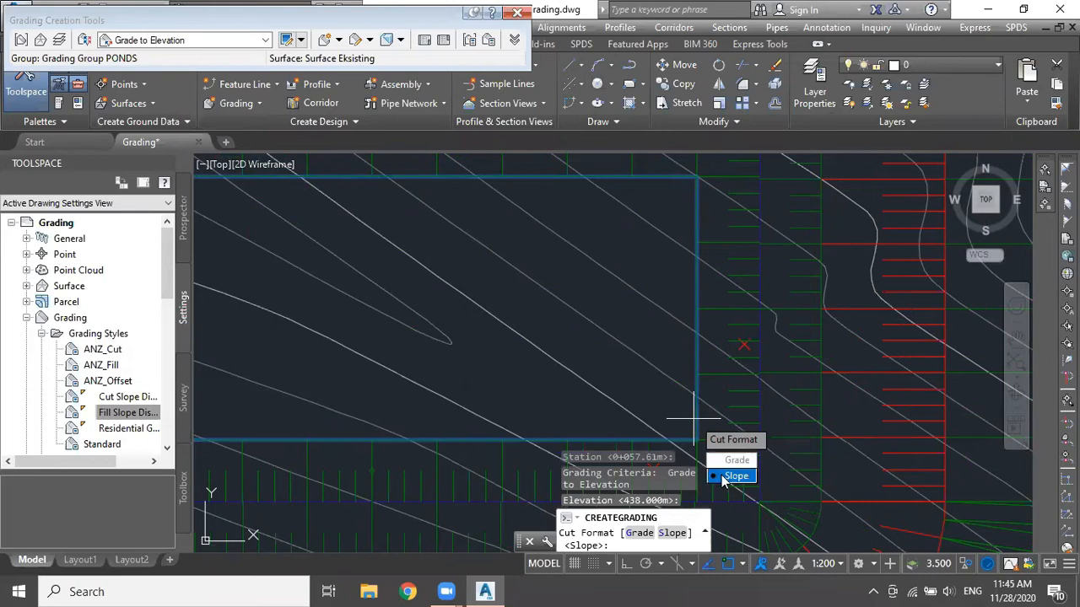
{"action": "key", "text": "Return"}
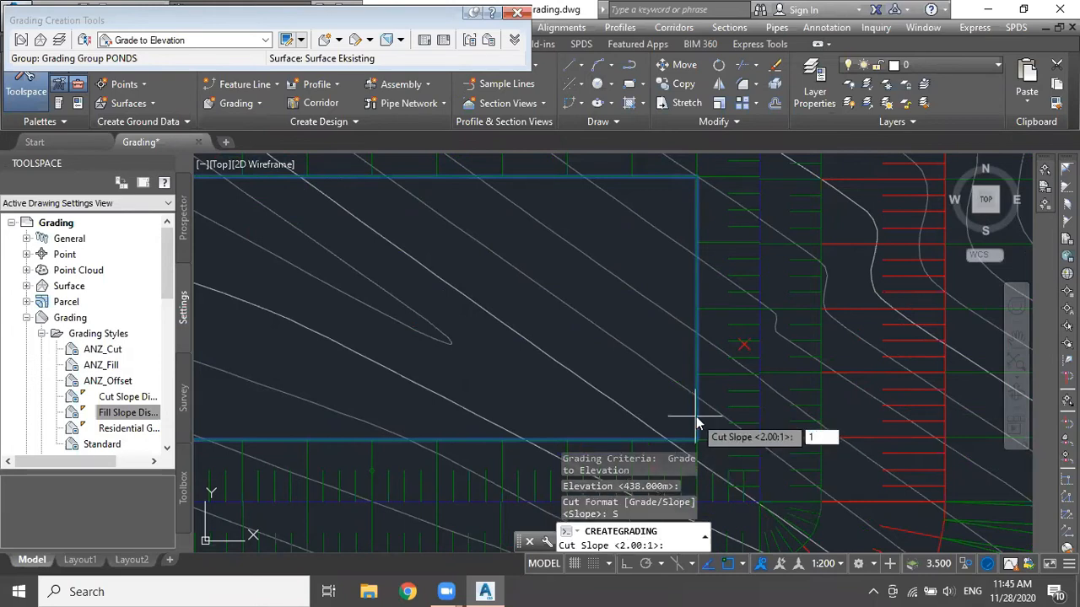
{"action": "type", "text": "1"}
{"action": "key", "text": "Return"}
{"action": "key", "text": "Down"}
{"action": "key", "text": "Return"}
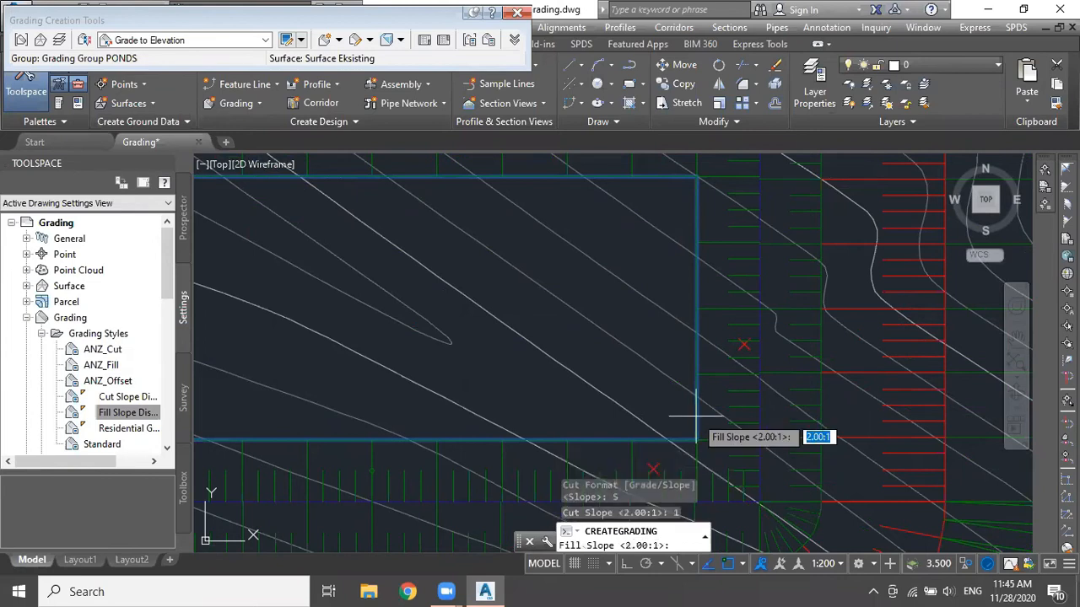
{"action": "key", "text": "Return"}
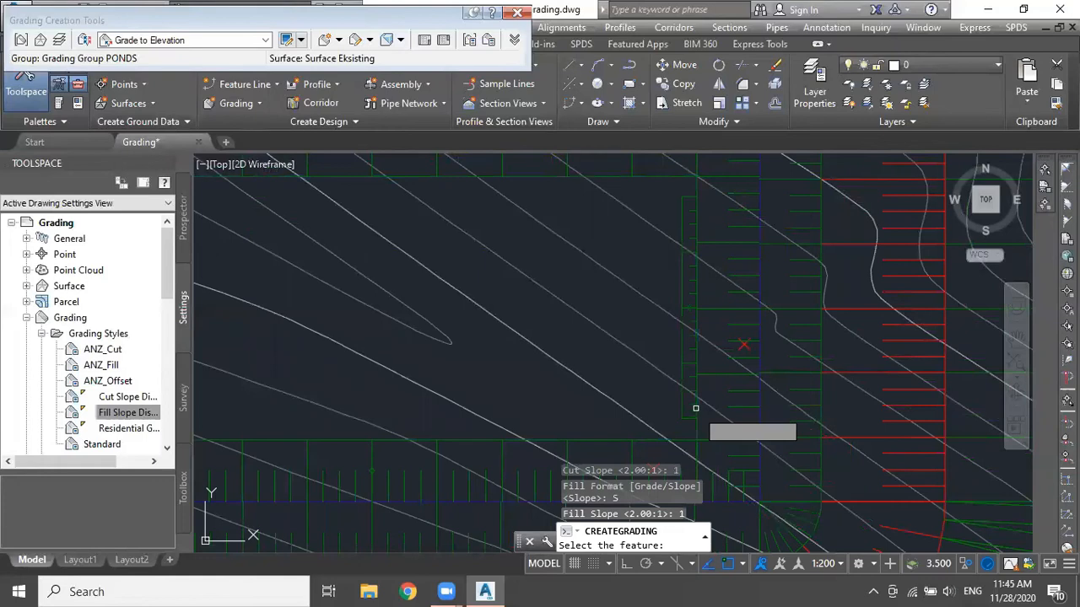
{"action": "scroll", "coordinate": [540, 313], "scroll_direction": "down", "scroll_amount": 3}
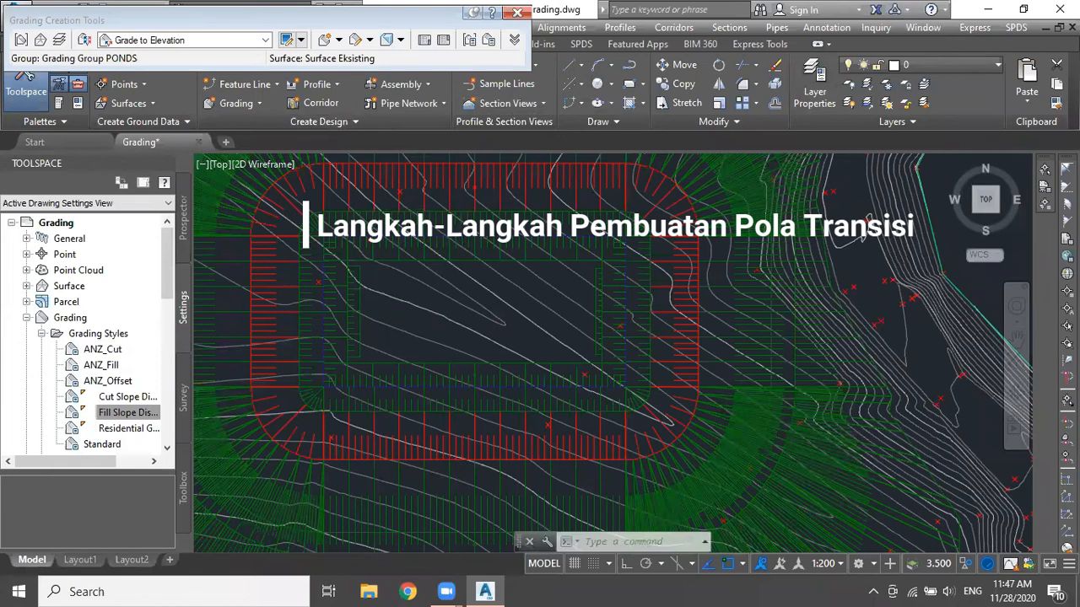
Step: Create a transition on the northern side of the innermost boundary between the western and eastern gradings, and end the command
{"action": "scroll", "coordinate": [422, 312], "scroll_direction": "up", "scroll_amount": 3}
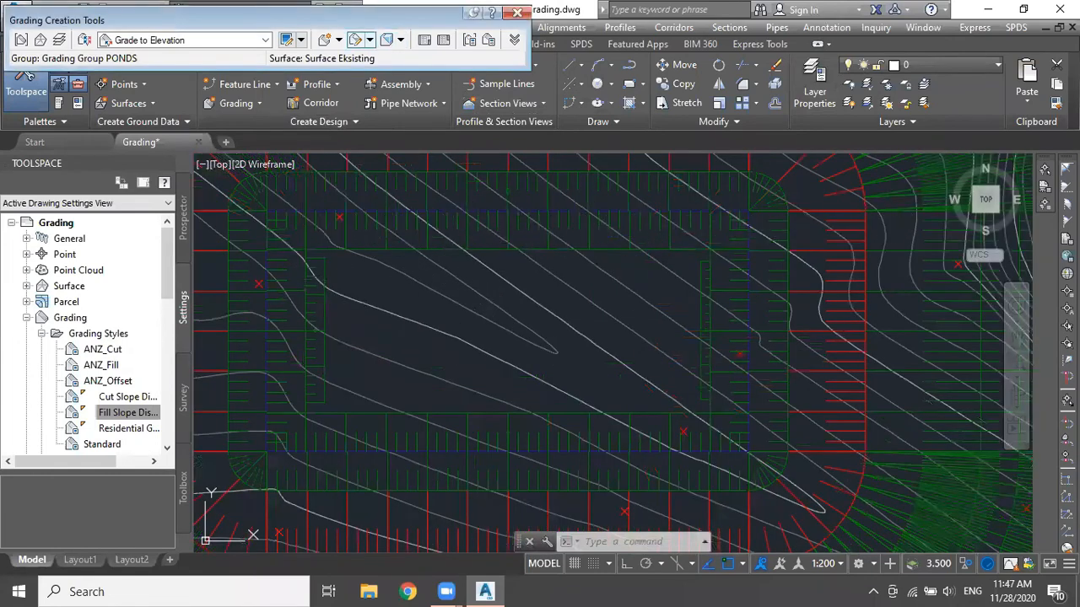
{"action": "left_click", "coordinate": [339, 40]}
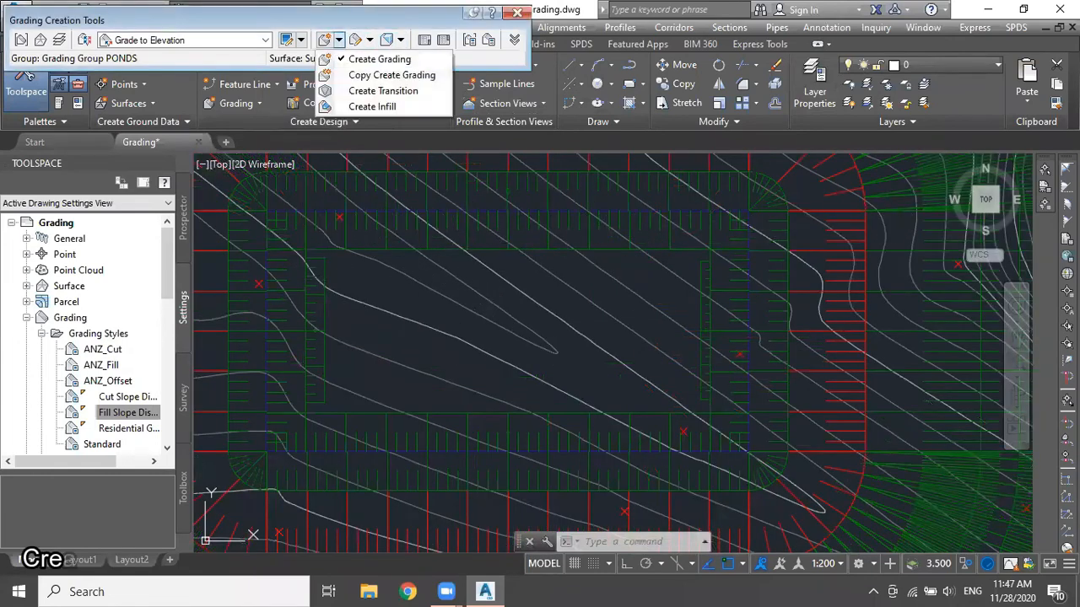
{"action": "left_click", "coordinate": [383, 91]}
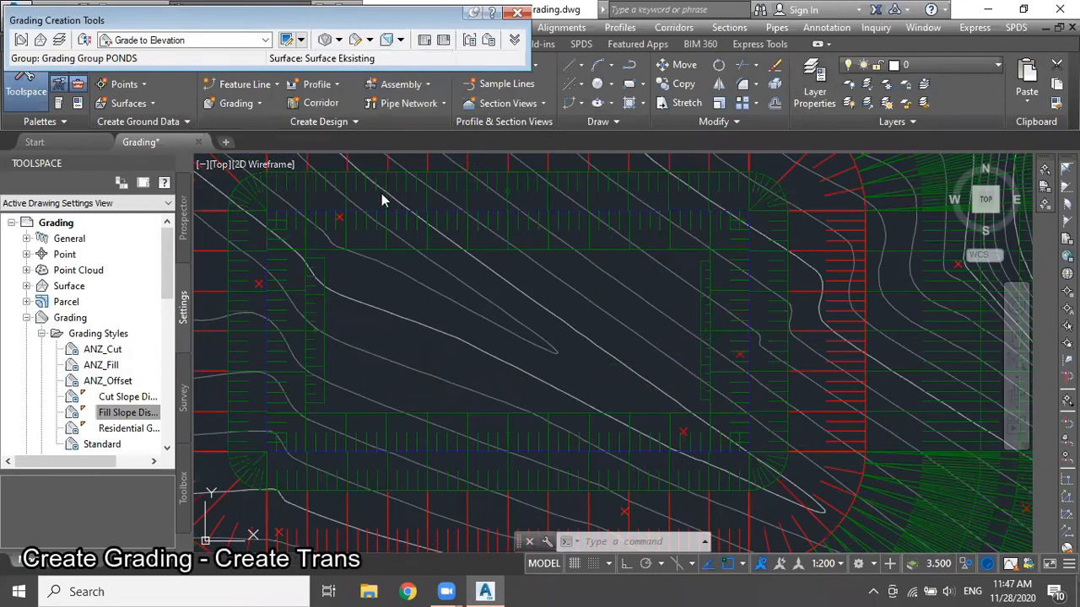
{"action": "scroll", "coordinate": [498, 258], "scroll_direction": "up", "scroll_amount": 3}
{"action": "scroll", "coordinate": [489, 243], "scroll_direction": "down", "scroll_amount": 3}
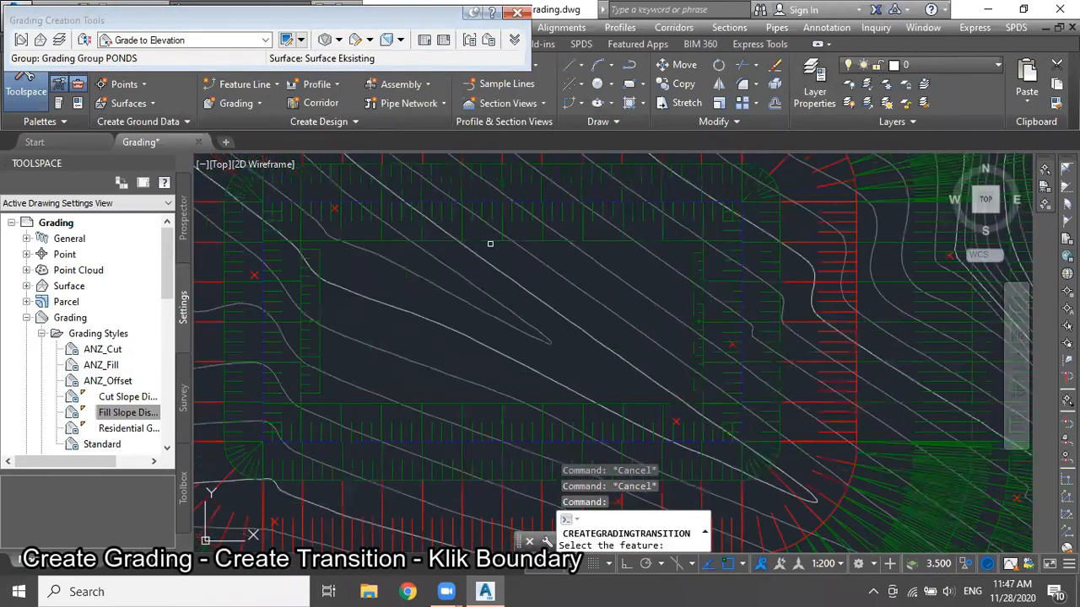
{"action": "left_click", "coordinate": [490, 245]}
{"action": "scroll", "coordinate": [493, 247], "scroll_direction": "up", "scroll_amount": 2}
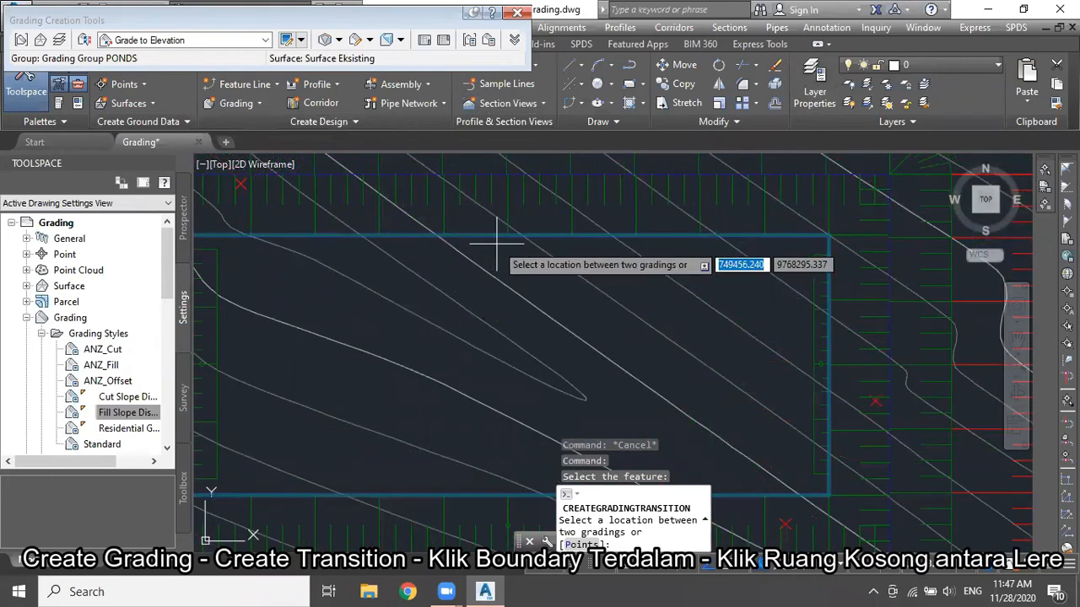
{"action": "left_click", "coordinate": [494, 244]}
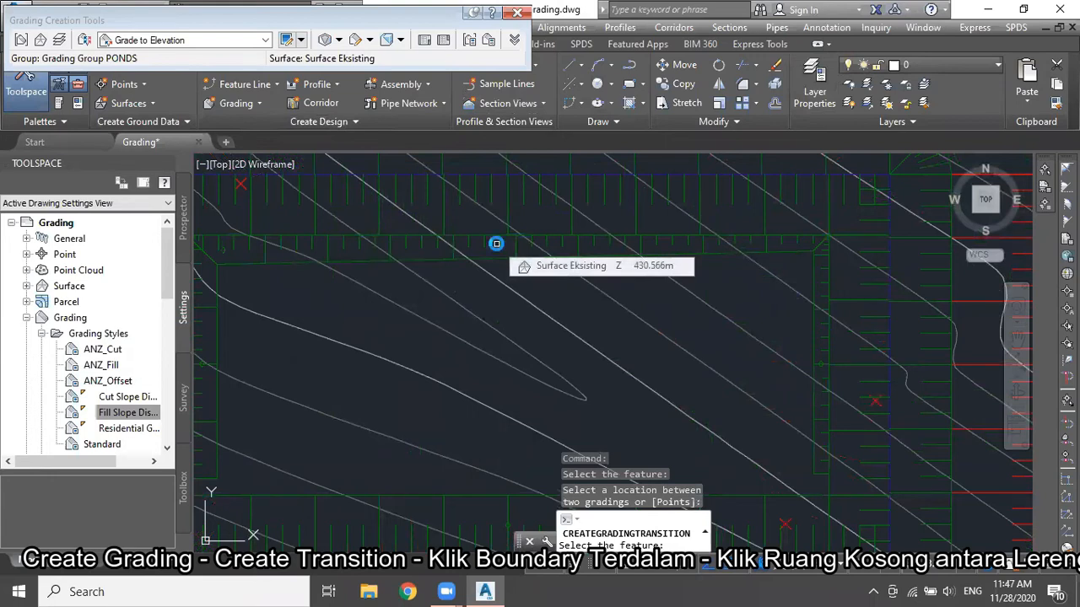
{"action": "scroll", "coordinate": [496, 244], "scroll_direction": "down", "scroll_amount": 1}
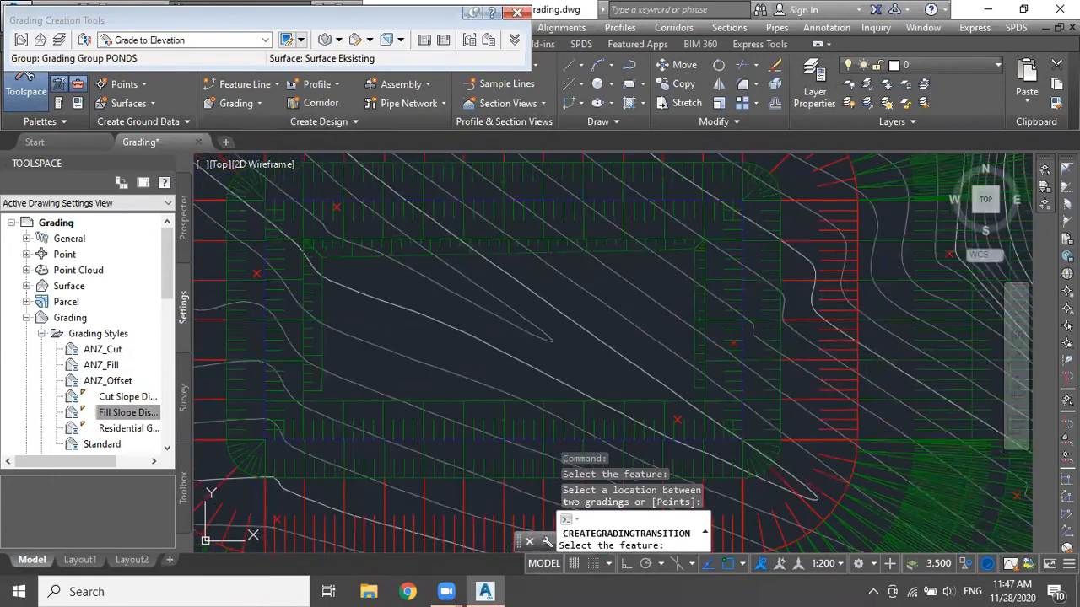
{"action": "key", "text": "Escape"}
{"action": "key", "text": "Escape"}
{"action": "key", "text": "Escape"}
{"action": "key", "text": "Escape"}
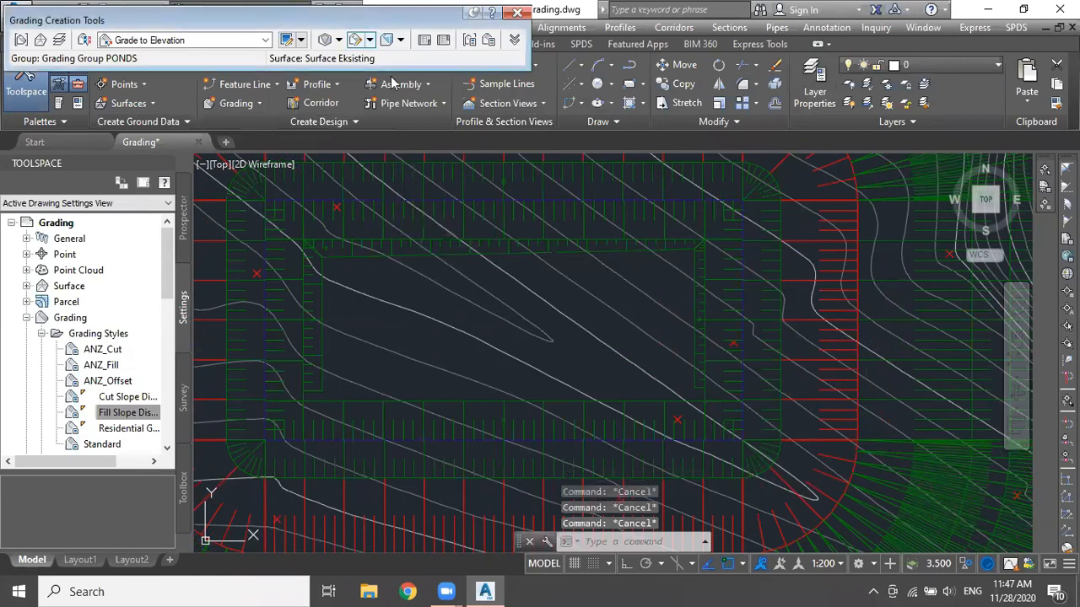
Step: Create a second transition between the two gradings along the southern side of the innermost boundary
{"action": "left_click", "coordinate": [338, 40]}
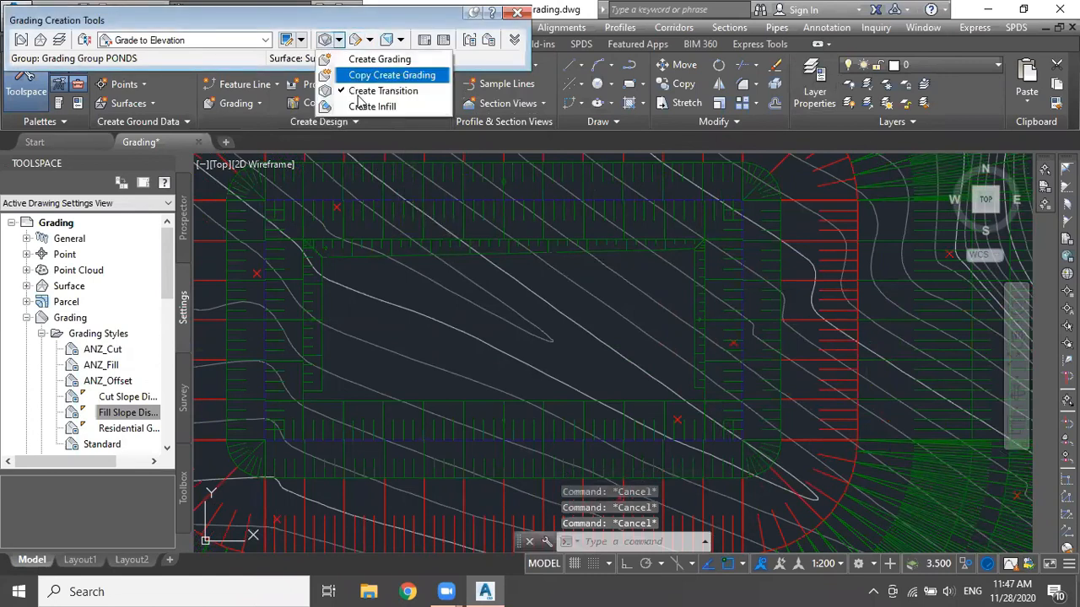
{"action": "left_click", "coordinate": [375, 93]}
{"action": "scroll", "coordinate": [498, 402], "scroll_direction": "up", "scroll_amount": 2}
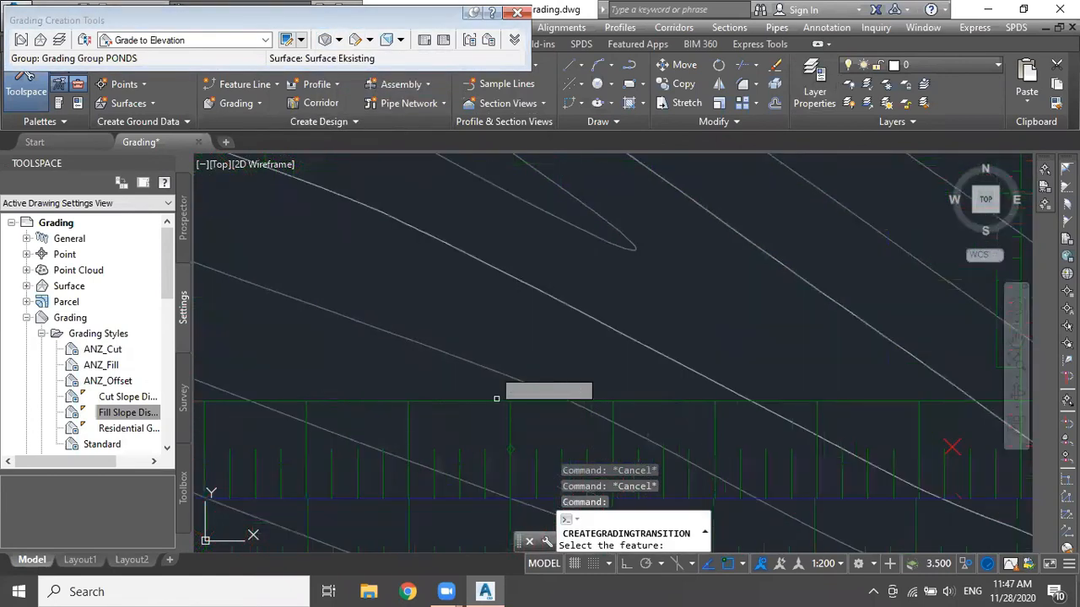
{"action": "left_click", "coordinate": [506, 401]}
{"action": "scroll", "coordinate": [502, 392], "scroll_direction": "down", "scroll_amount": 3}
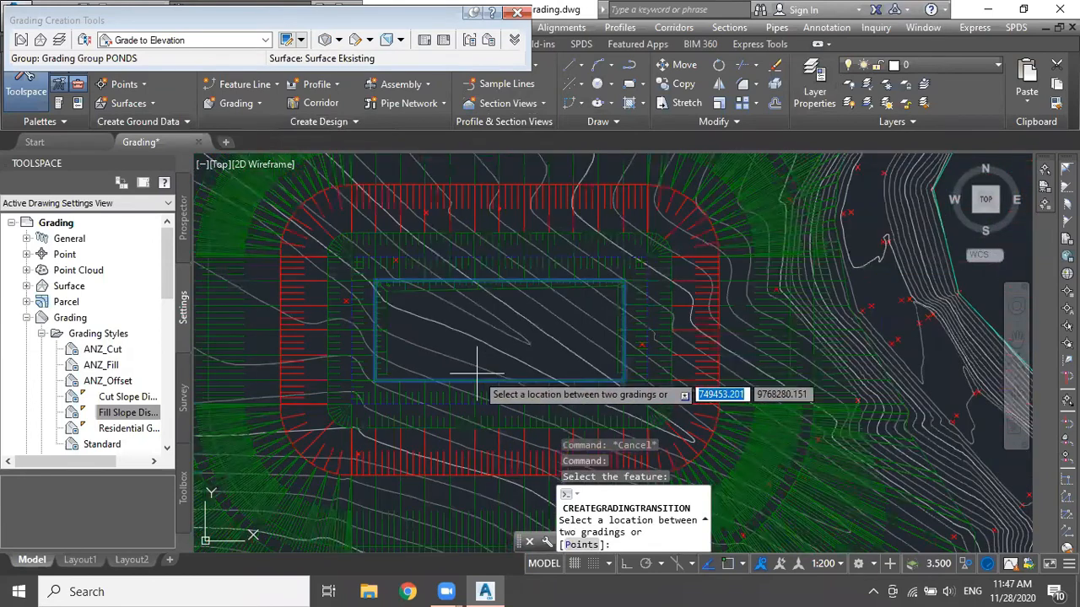
{"action": "scroll", "coordinate": [481, 378], "scroll_direction": "up", "scroll_amount": 2}
{"action": "left_click", "coordinate": [473, 359]}
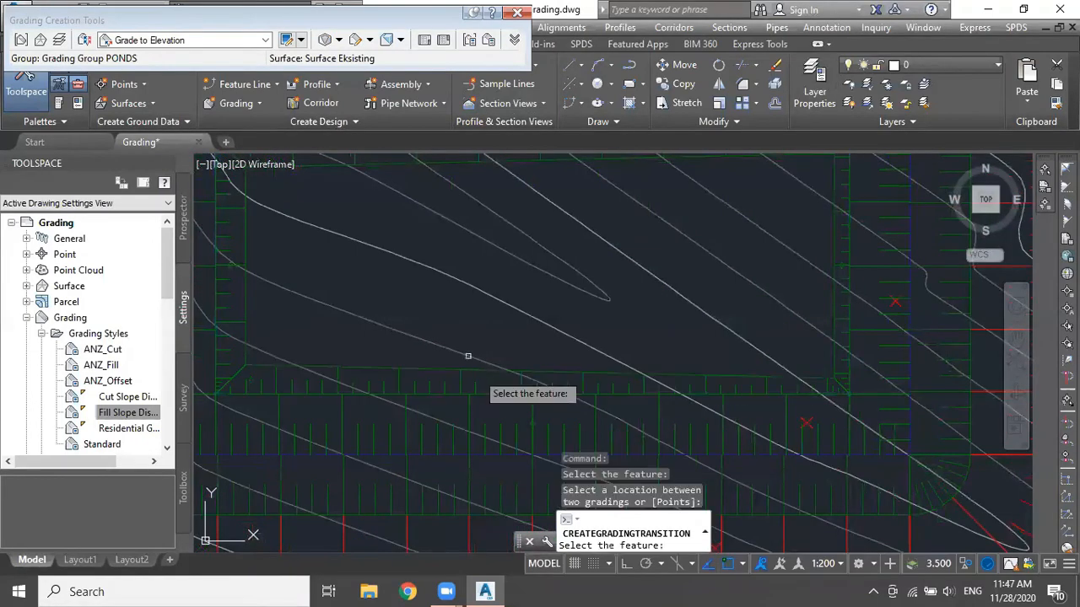
{"action": "scroll", "coordinate": [508, 316], "scroll_direction": "down", "scroll_amount": 2}
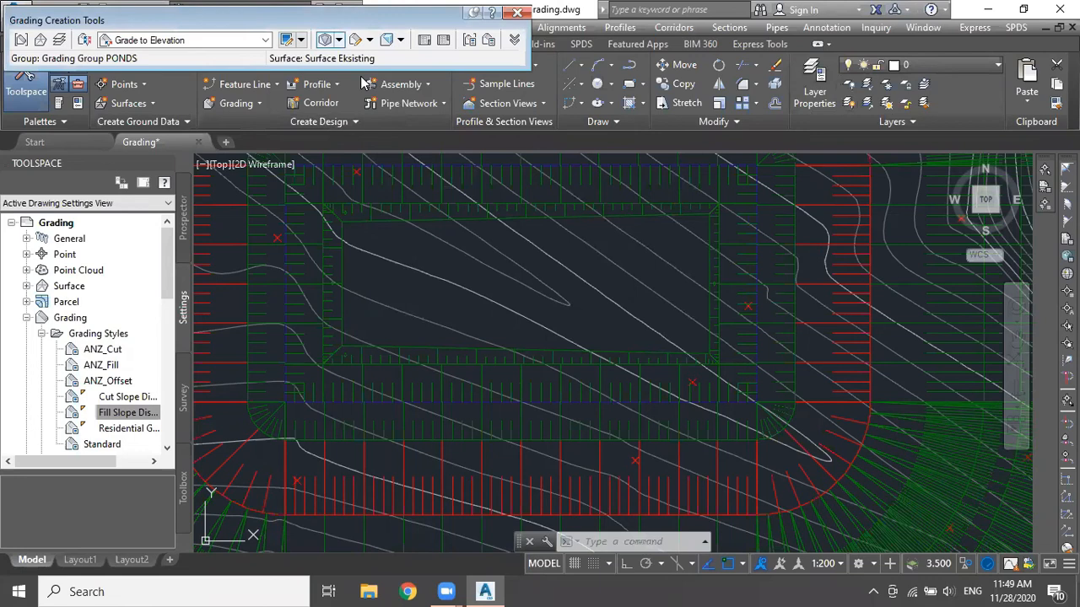
Step: Create a grading infill in the open area inside the pond's innermost boundary
{"action": "left_click", "coordinate": [338, 40]}
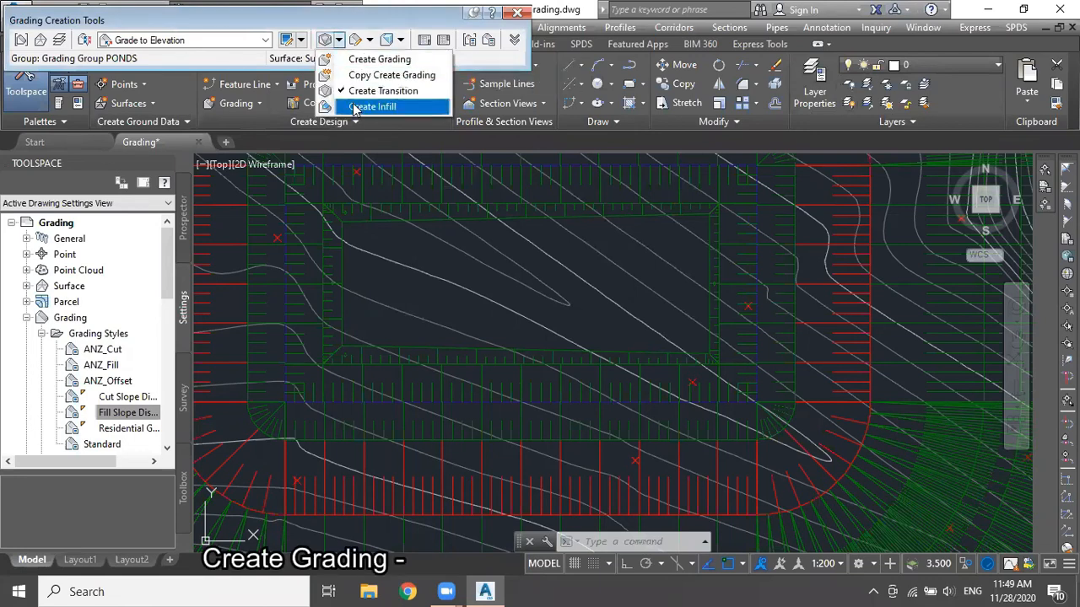
{"action": "left_click", "coordinate": [371, 106]}
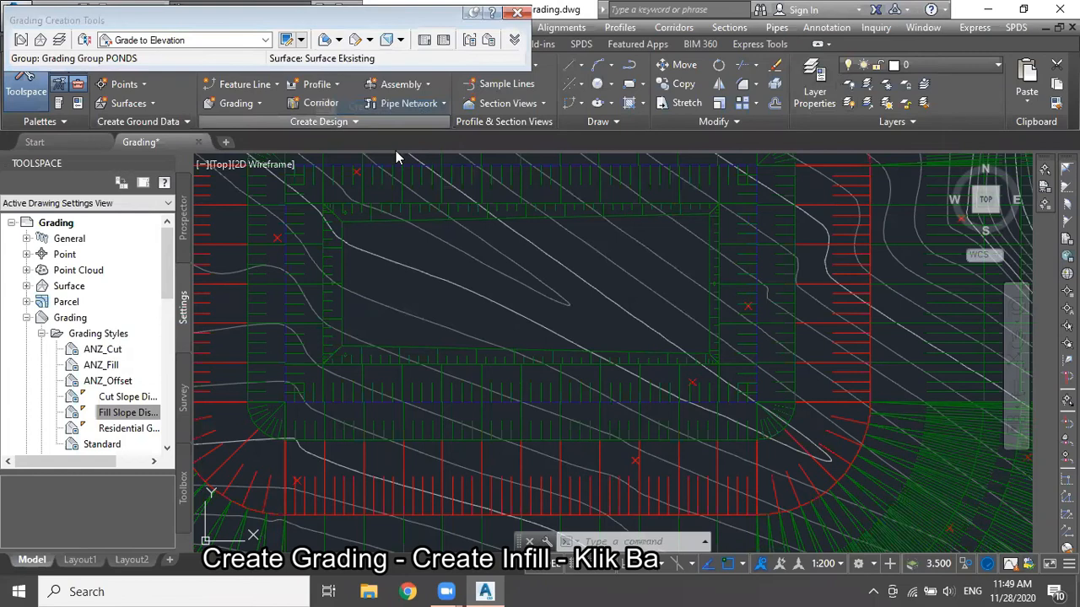
{"action": "left_click", "coordinate": [500, 278]}
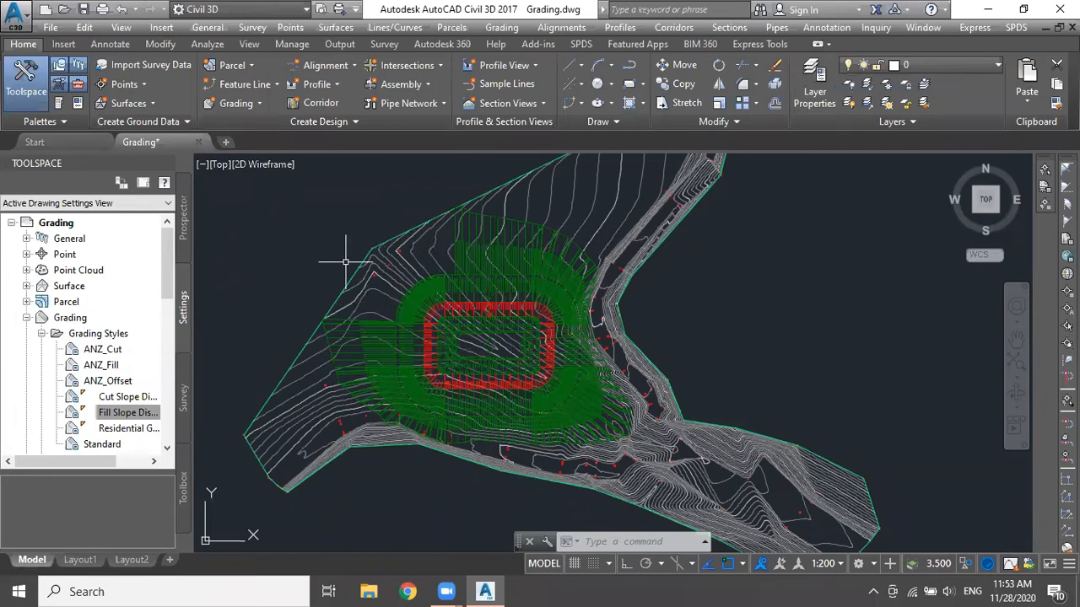
Step: Split the drawing area into two viewports with the Vertical configuration
{"action": "left_click", "coordinate": [135, 26]}
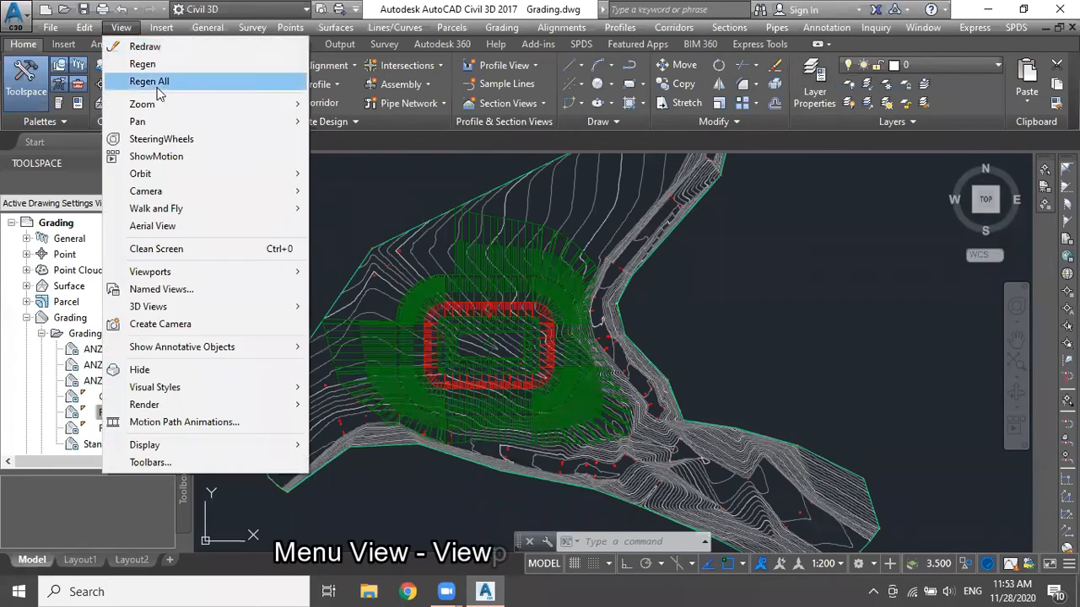
{"action": "mouse_move", "coordinate": [289, 271]}
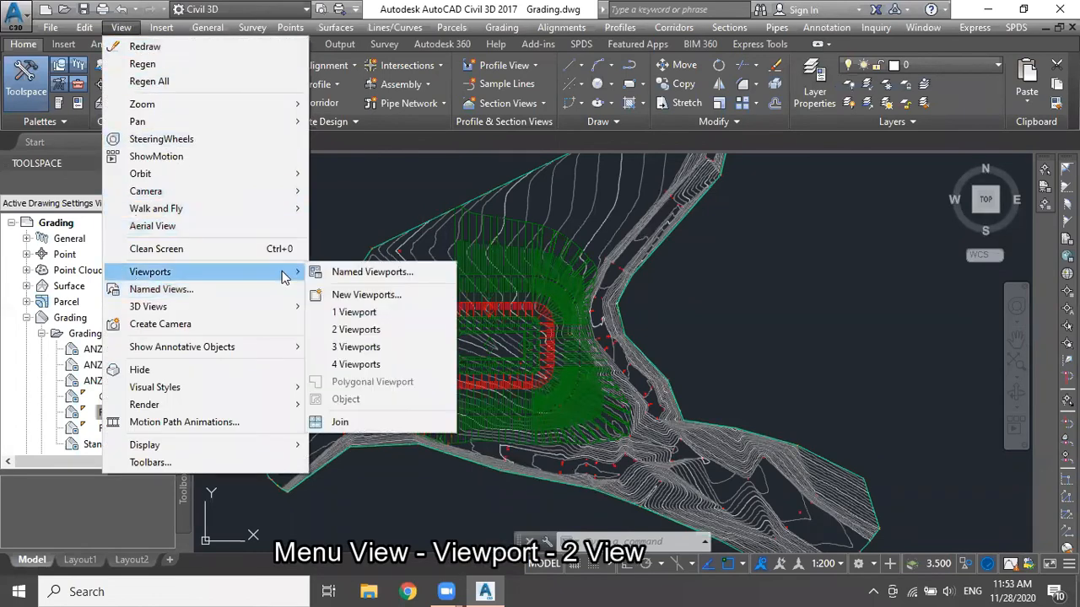
{"action": "left_click", "coordinate": [357, 329]}
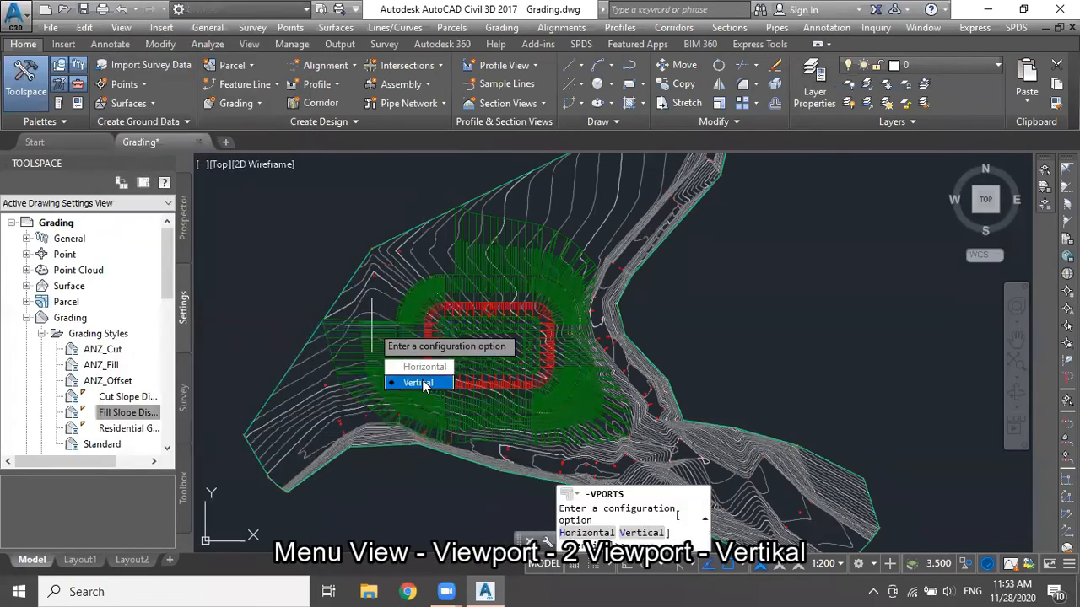
{"action": "left_click", "coordinate": [422, 385]}
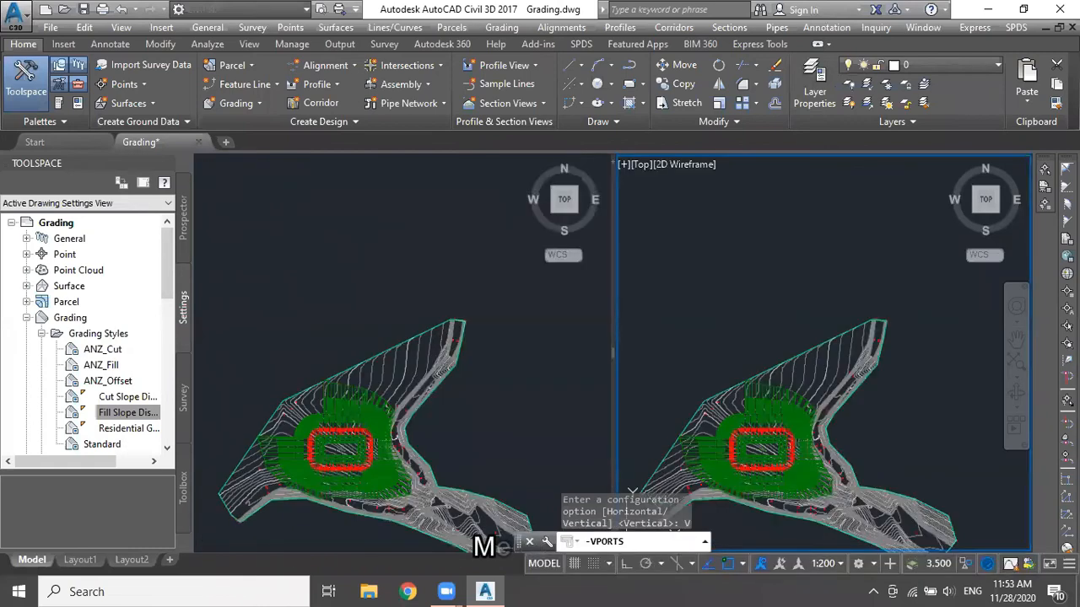
{"action": "left_click", "coordinate": [741, 262]}
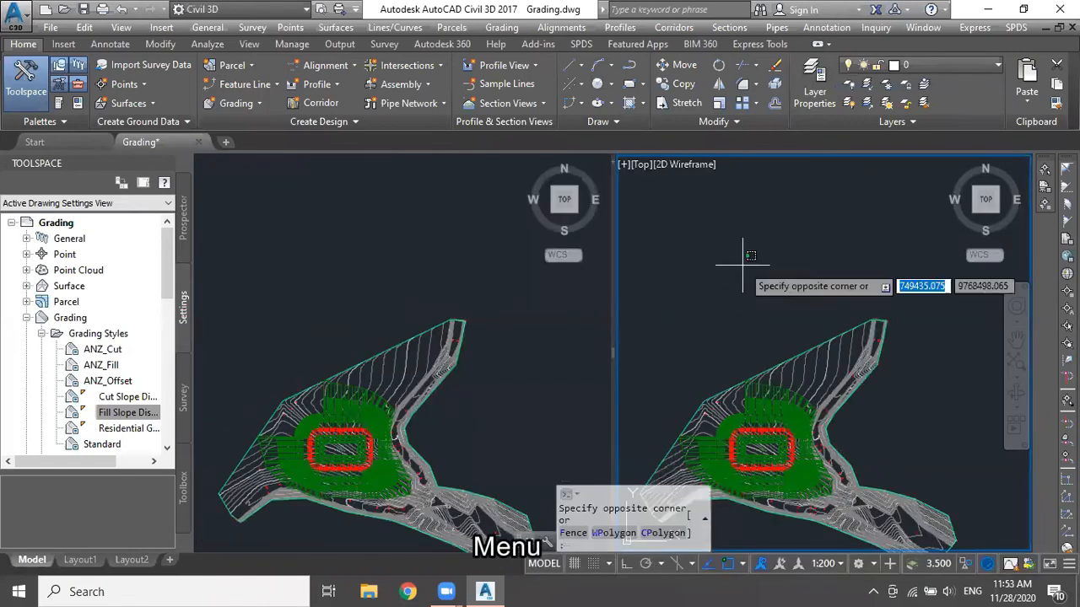
{"action": "key", "text": "Escape"}
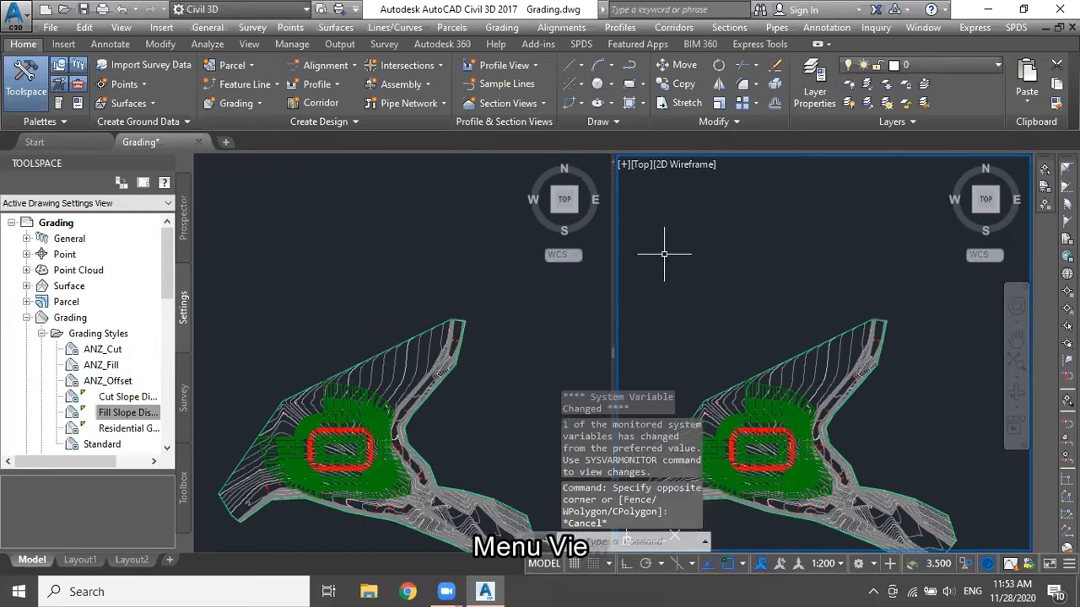
Step: Set the active viewport to the Realistic visual style and use Free Orbit to tilt it into a 3D view of the pond
{"action": "left_click", "coordinate": [121, 28]}
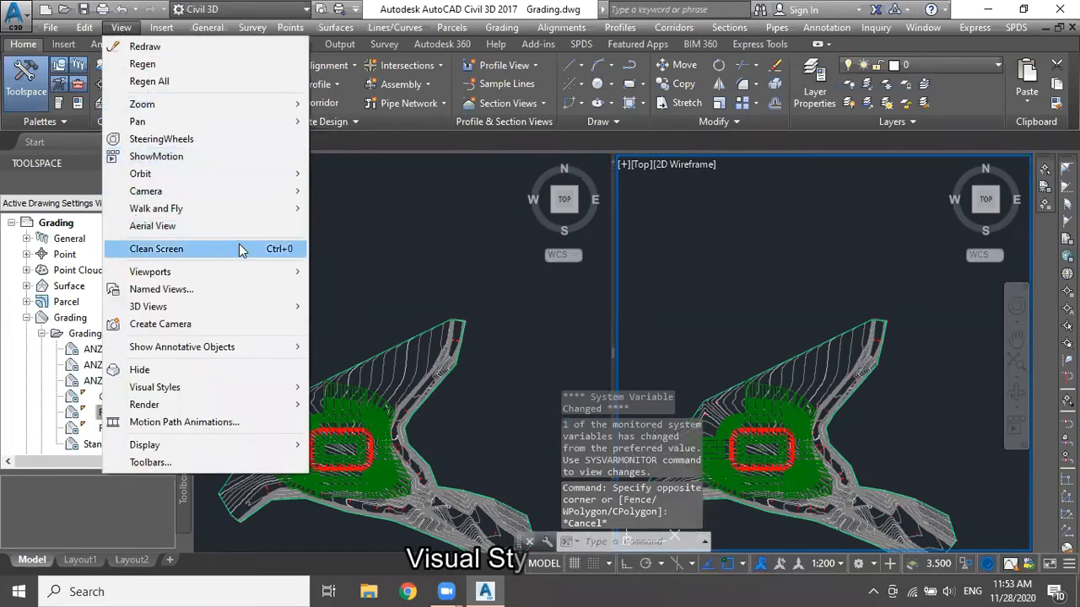
{"action": "mouse_move", "coordinate": [296, 387]}
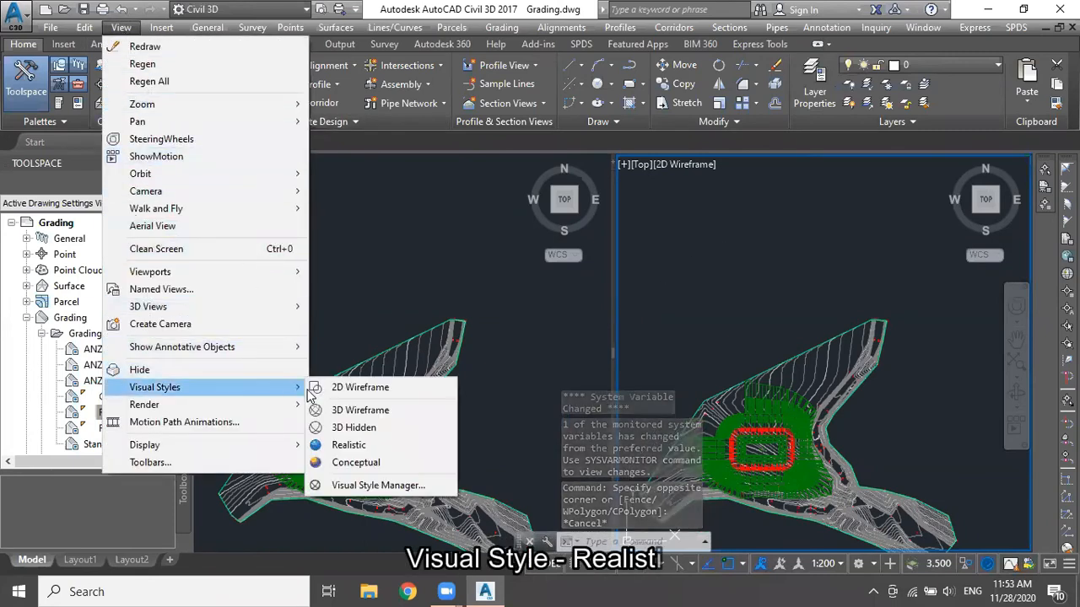
{"action": "left_click", "coordinate": [395, 446]}
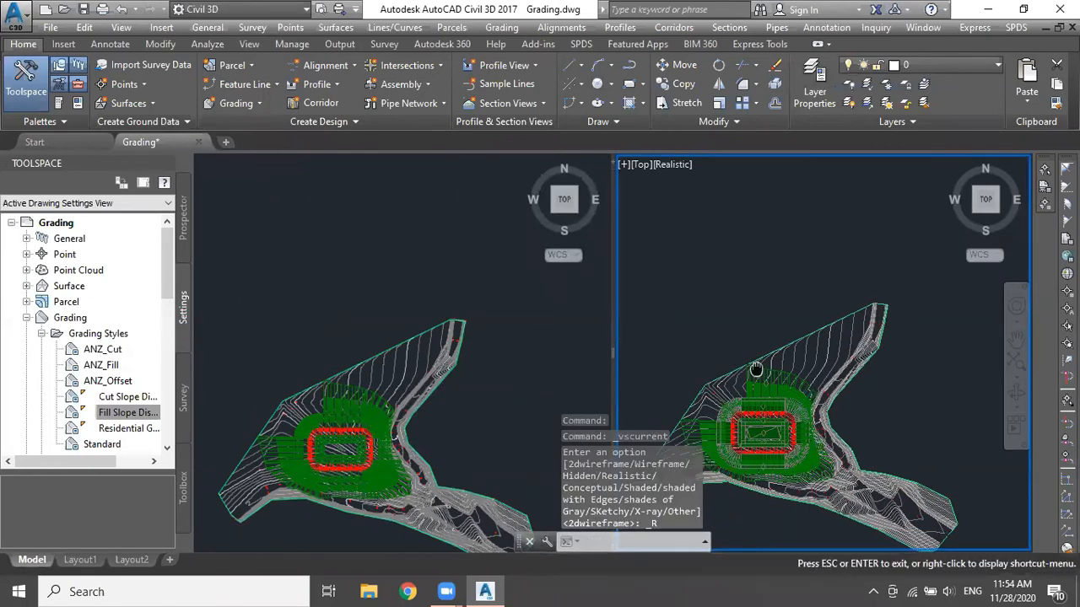
{"action": "left_click", "coordinate": [118, 28]}
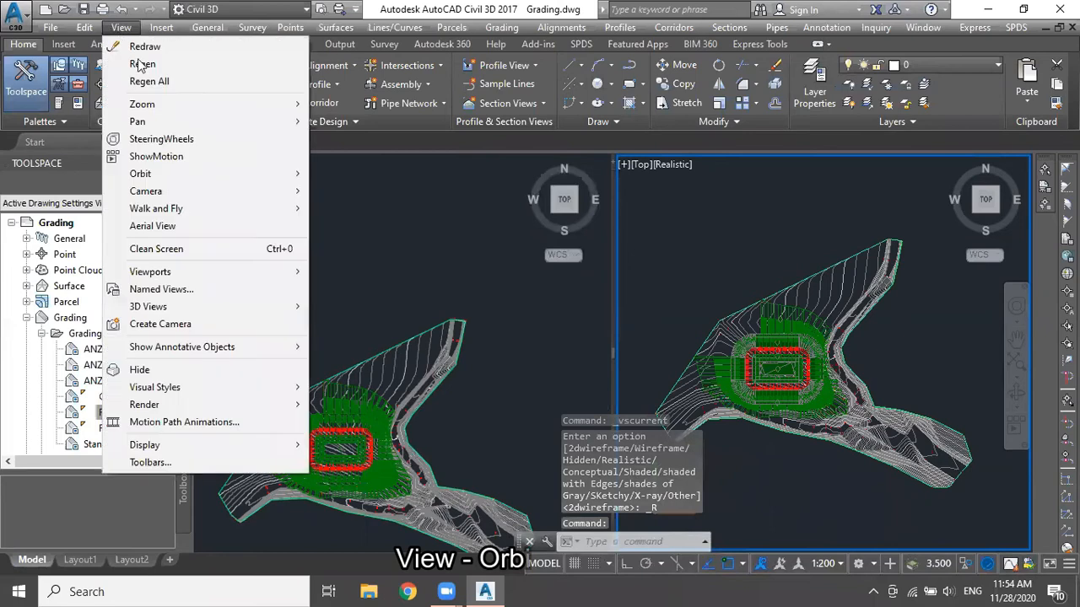
{"action": "mouse_move", "coordinate": [219, 173]}
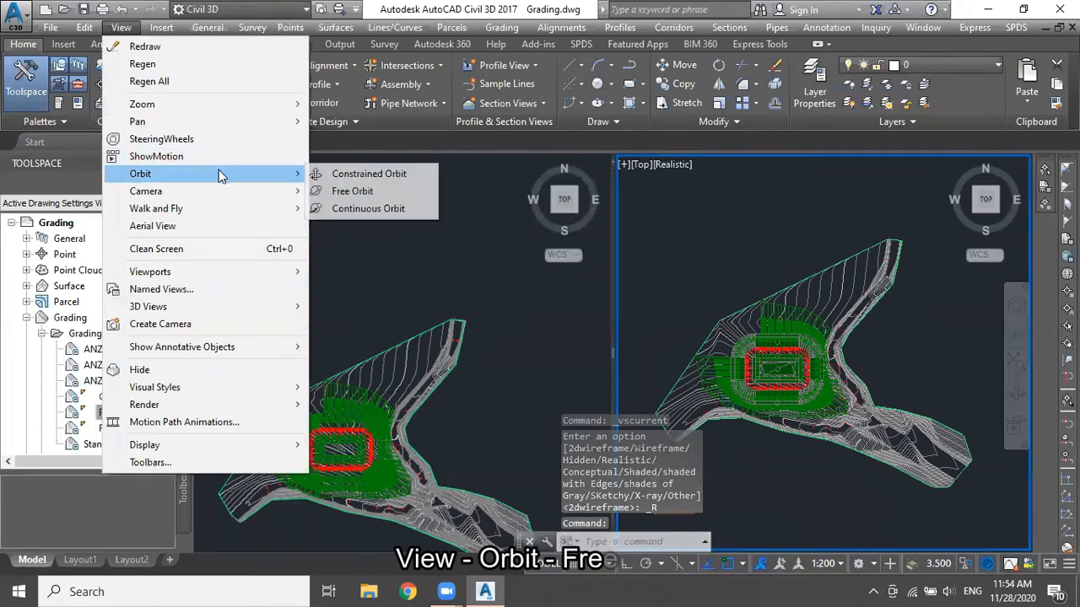
{"action": "left_click", "coordinate": [351, 191]}
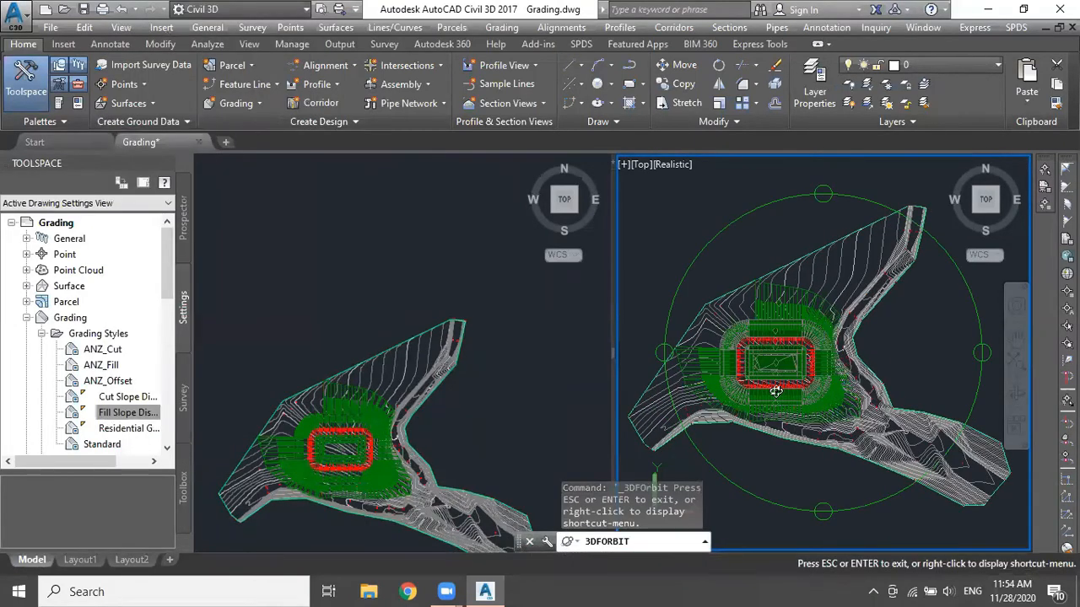
{"action": "scroll", "coordinate": [775, 390], "scroll_direction": "up", "scroll_amount": 3}
{"action": "left_click_drag", "start_coordinate": [762, 386], "coordinate": [831, 382]}
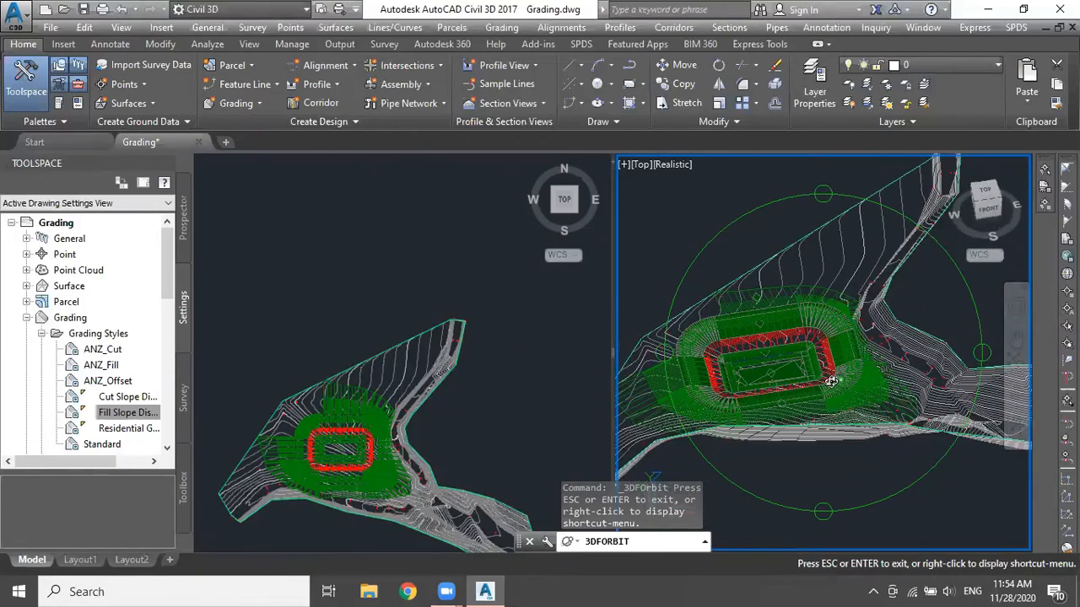
{"action": "key", "text": "Escape"}
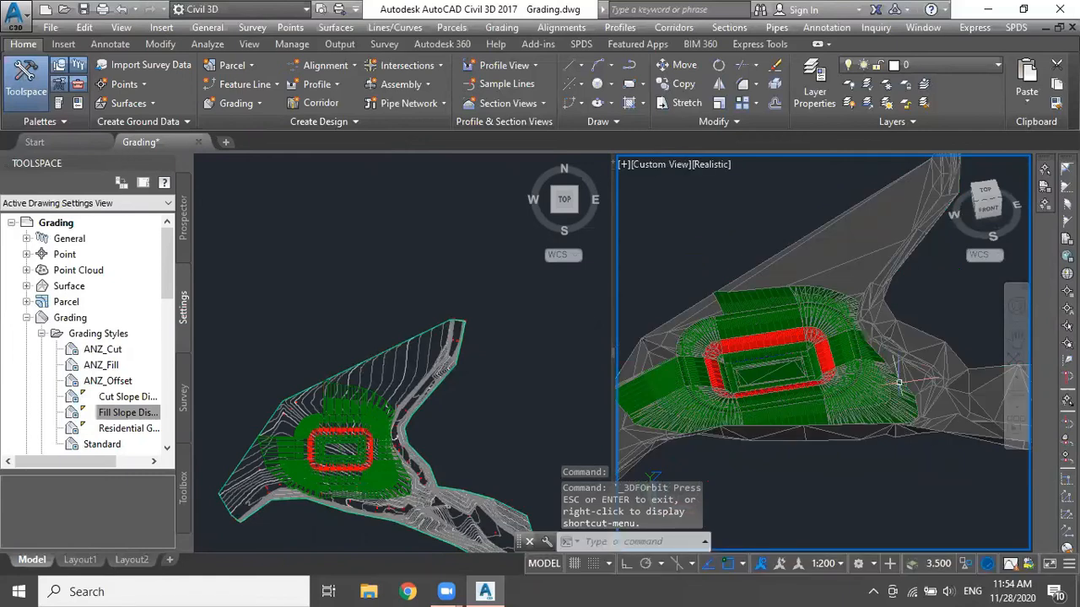
Step: Edit the existing ground surface's style to turn off Triangles for the Model view direction, and clear the selection
{"action": "left_click", "coordinate": [828, 263]}
{"action": "right_click", "coordinate": [829, 262]}
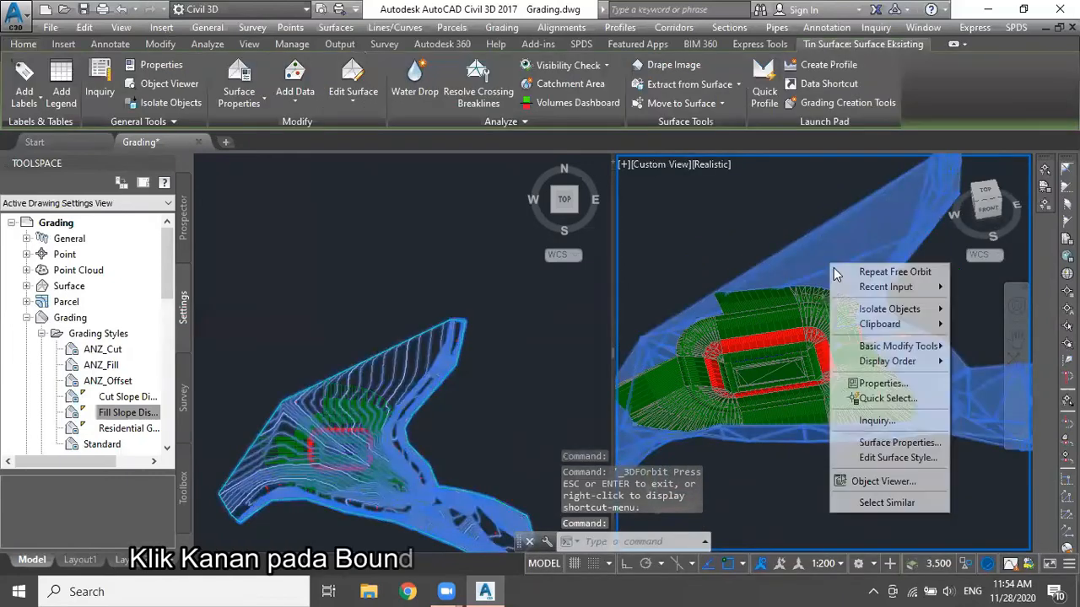
{"action": "left_click", "coordinate": [852, 454]}
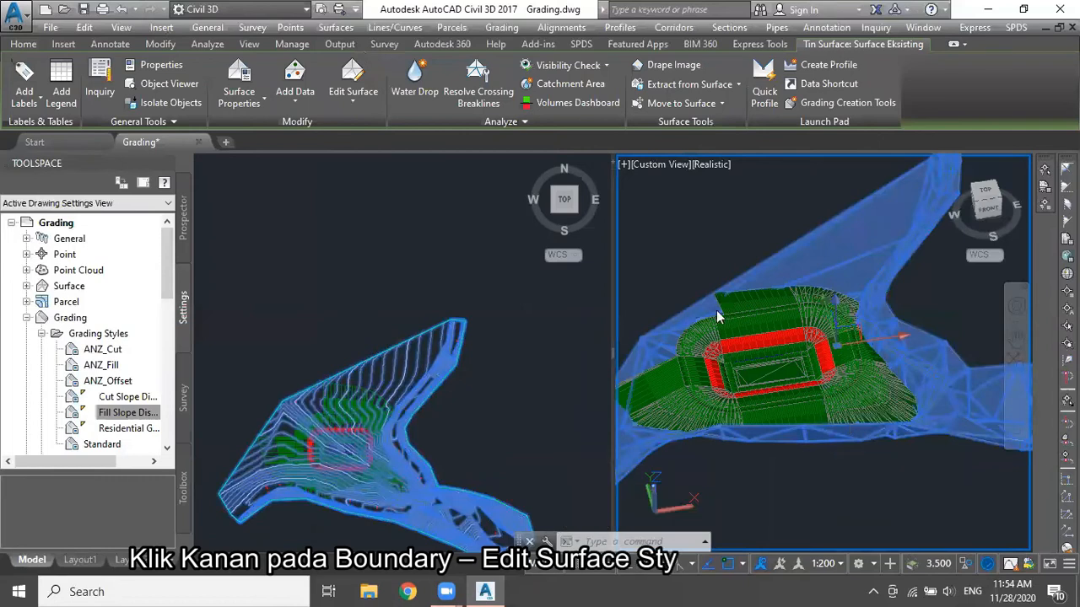
{"action": "left_click", "coordinate": [359, 241]}
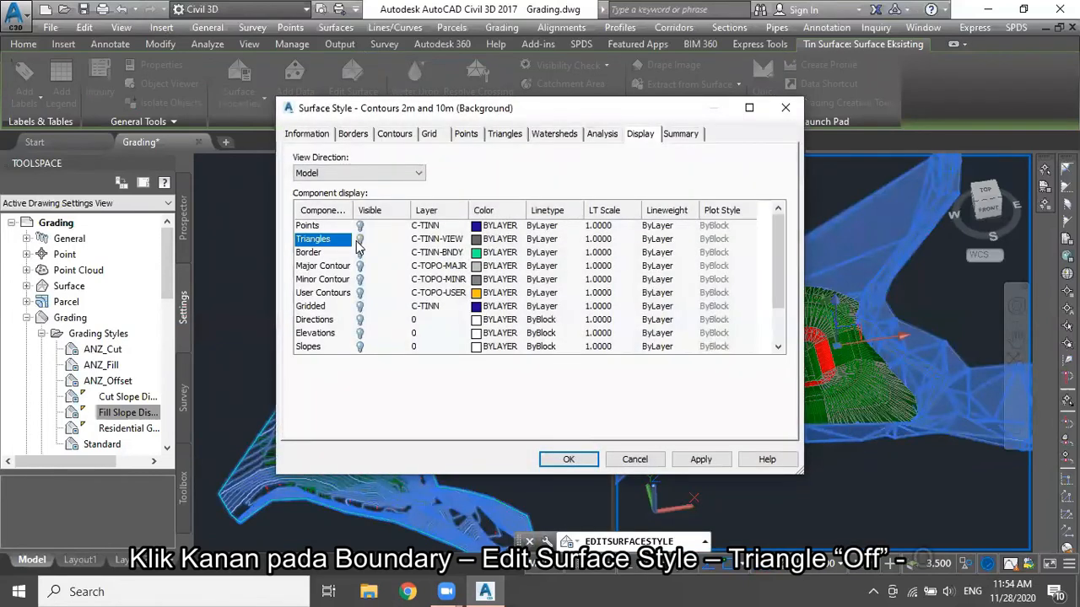
{"action": "left_click", "coordinate": [568, 459]}
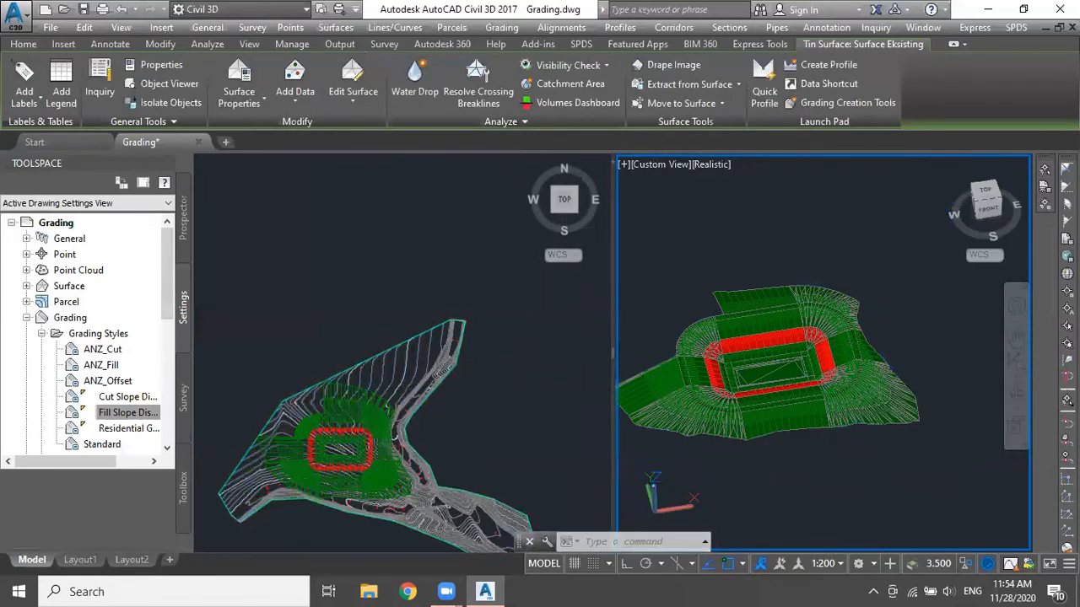
{"action": "key", "text": "Escape"}
Step: Examine the graded pond's slopes and infilled base in 3D from several angles and distances with Free Orbit
{"action": "middle_click_drag", "start_coordinate": [776, 389], "coordinate": [833, 358]}
{"action": "middle_click_drag", "start_coordinate": [694, 339], "coordinate": [705, 416]}
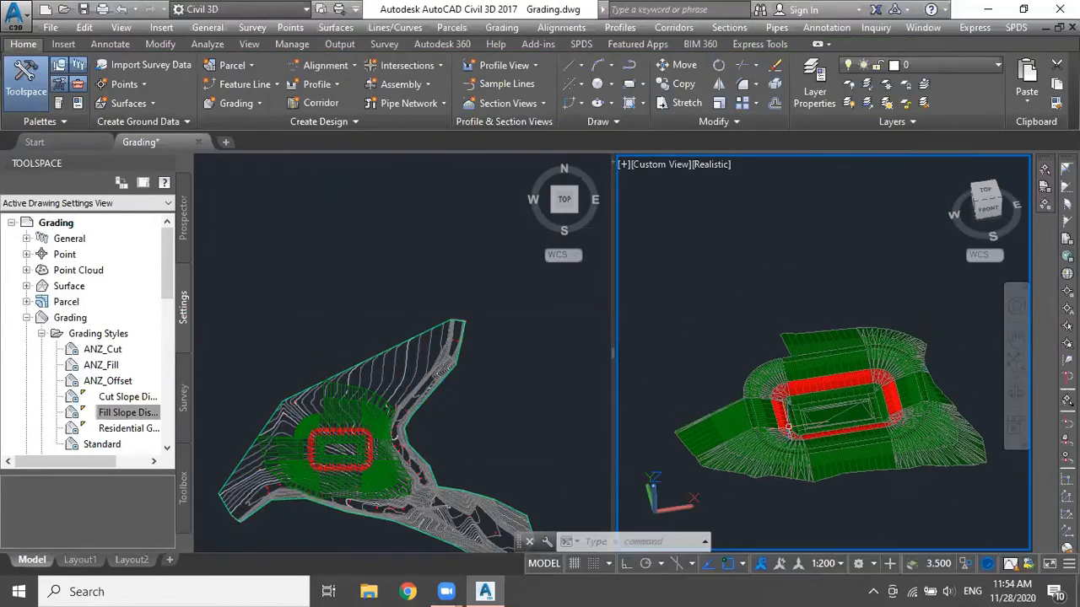
{"action": "scroll", "coordinate": [789, 427], "scroll_direction": "down", "scroll_amount": 5}
{"action": "scroll", "coordinate": [788, 427], "scroll_direction": "up", "scroll_amount": 5}
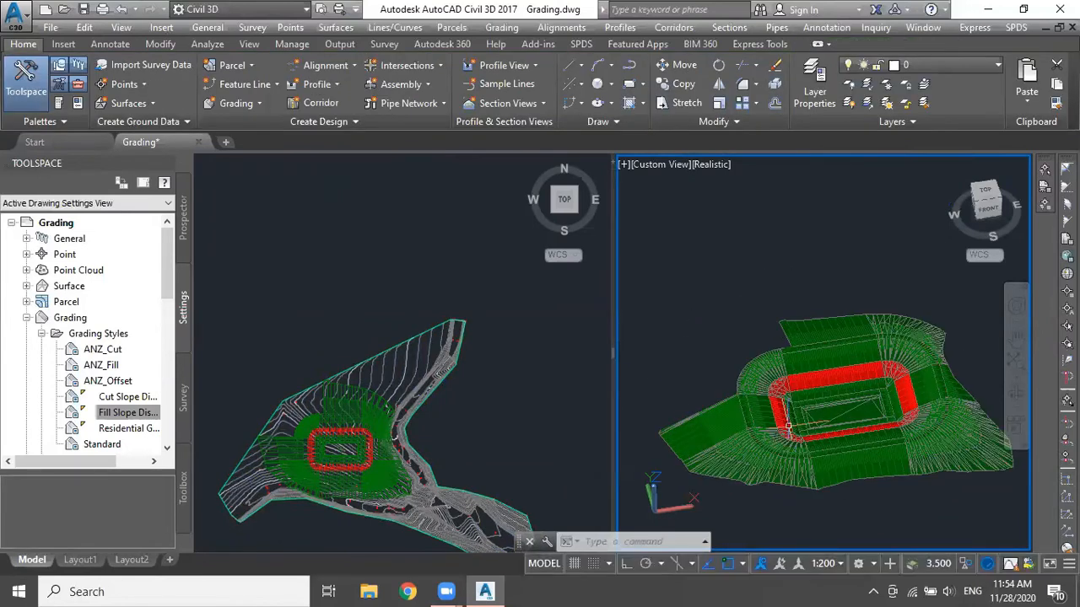
{"action": "left_click", "coordinate": [121, 27]}
{"action": "mouse_move", "coordinate": [190, 172]}
{"action": "left_click", "coordinate": [346, 192]}
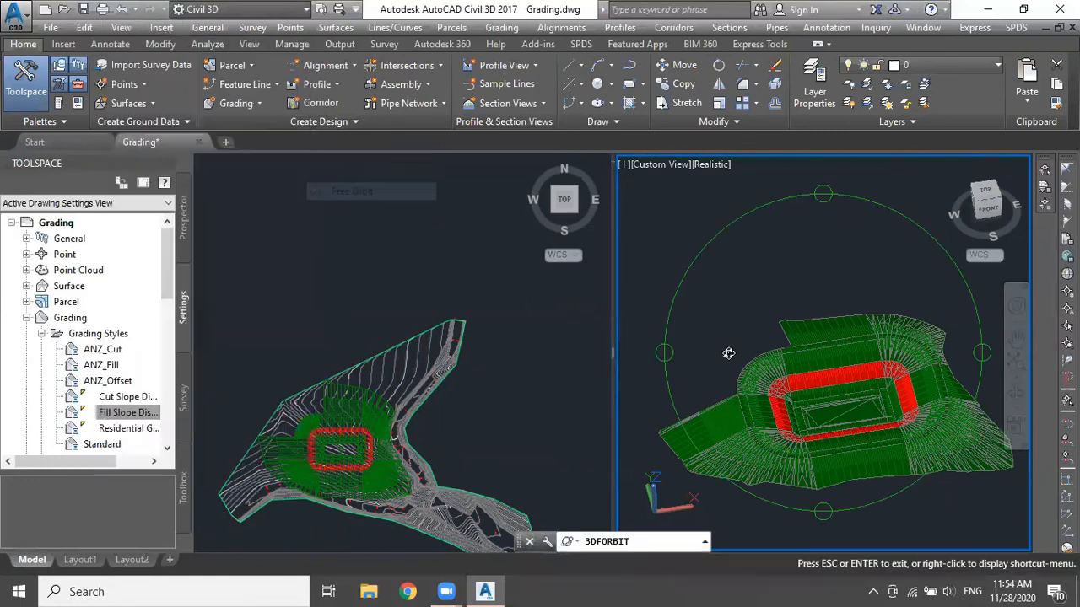
{"action": "left_click_drag", "start_coordinate": [765, 395], "coordinate": [709, 363]}
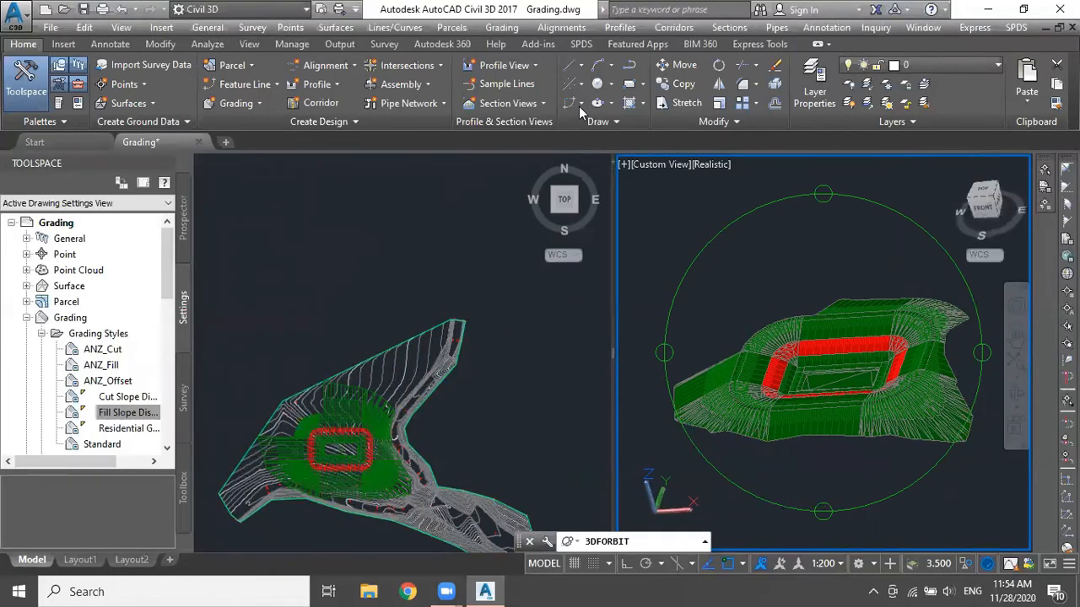
{"action": "left_click_drag", "start_coordinate": [869, 405], "coordinate": [888, 421]}
{"action": "scroll", "coordinate": [880, 416], "scroll_direction": "up", "scroll_amount": 5}
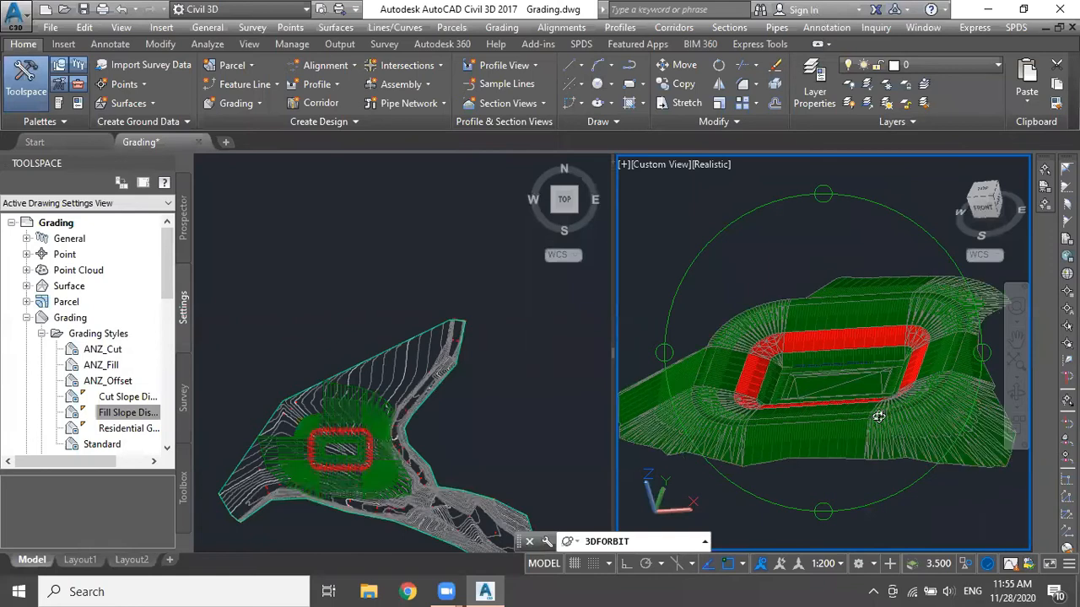
{"action": "left_click_drag", "start_coordinate": [872, 414], "coordinate": [747, 469]}
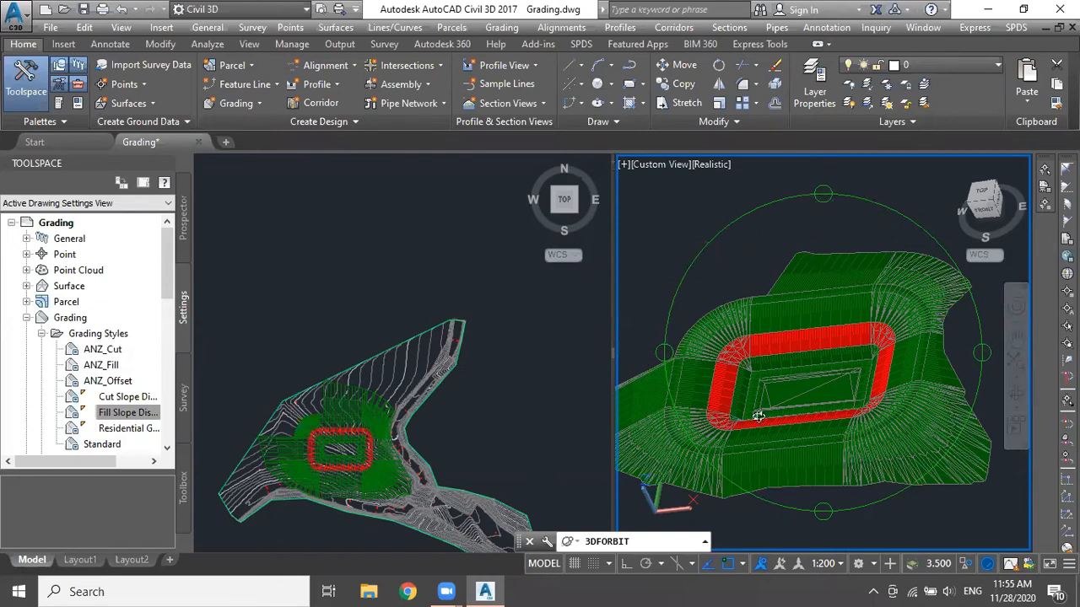
{"action": "scroll", "coordinate": [758, 416], "scroll_direction": "up", "scroll_amount": 4}
{"action": "scroll", "coordinate": [827, 397], "scroll_direction": "up", "scroll_amount": 3}
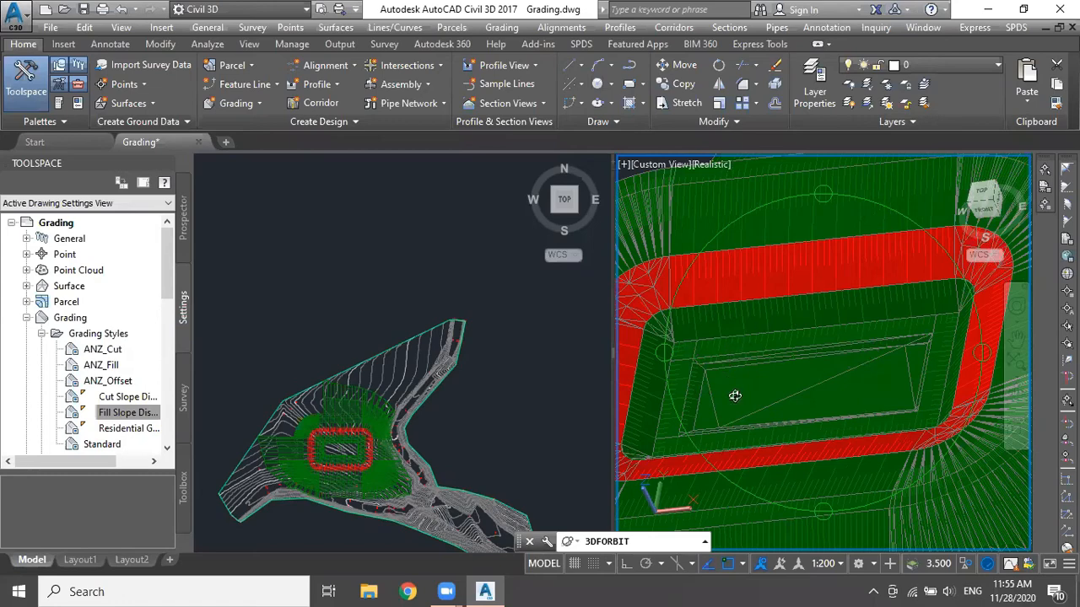
{"action": "scroll", "coordinate": [772, 395], "scroll_direction": "down", "scroll_amount": 4}
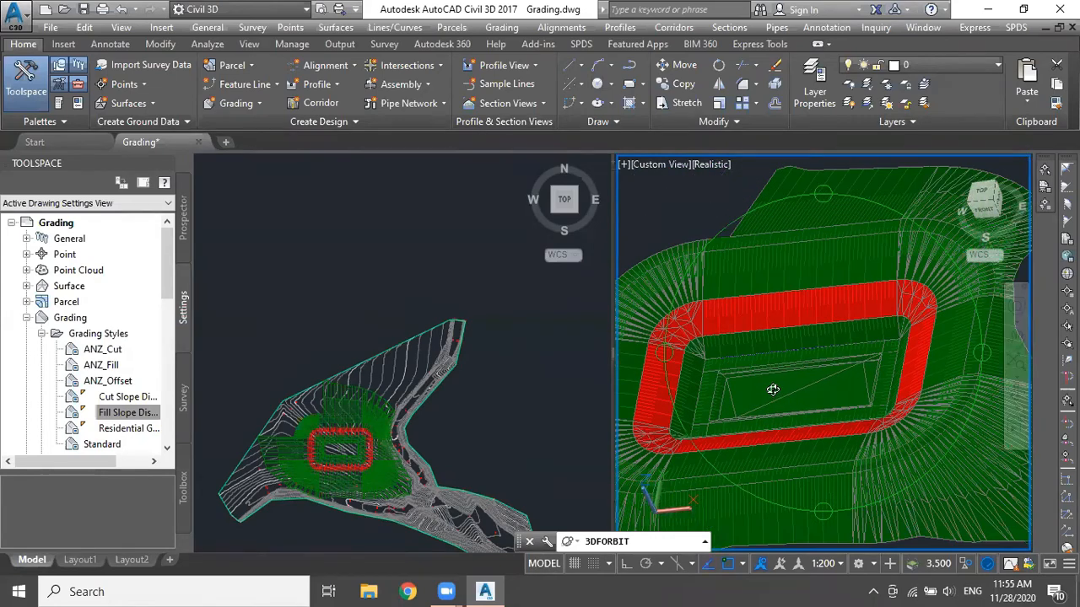
{"action": "scroll", "coordinate": [771, 390], "scroll_direction": "down", "scroll_amount": 3}
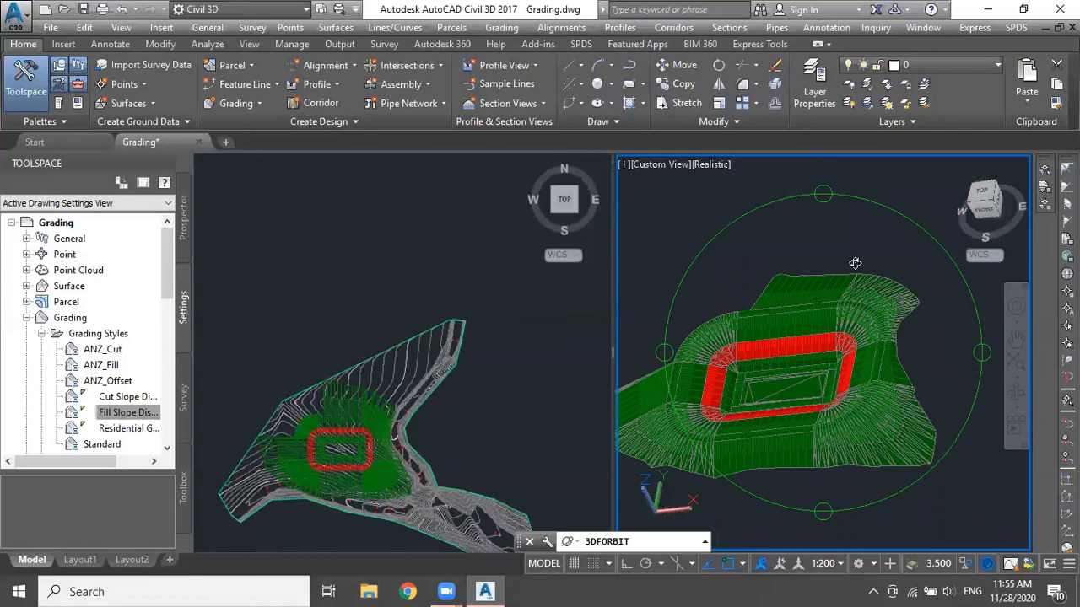
{"action": "left_click_drag", "start_coordinate": [854, 263], "coordinate": [741, 319]}
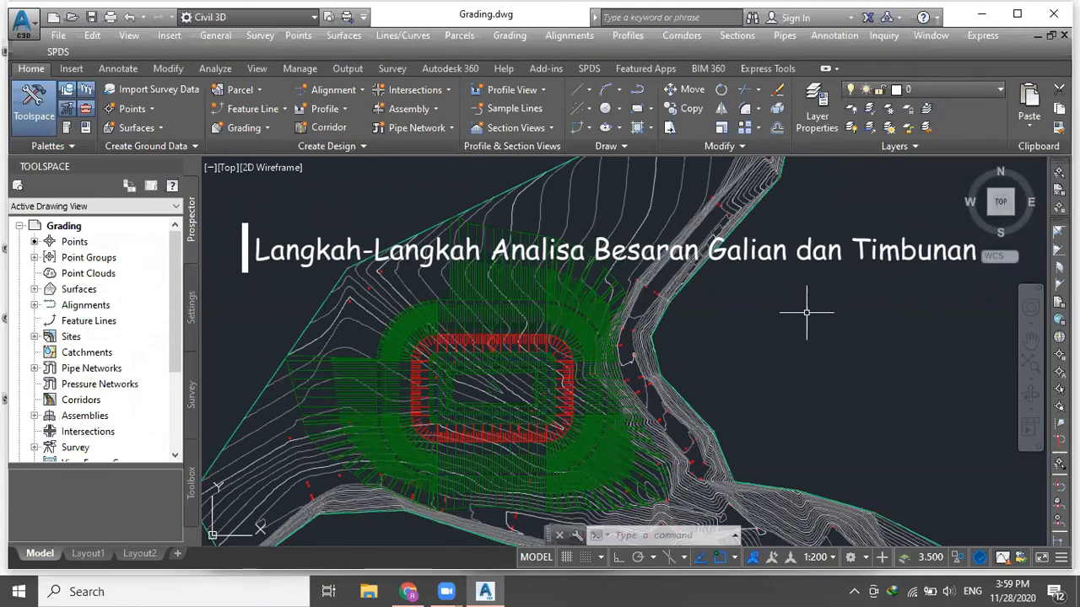
Step: Open the Grading Volume Tools for the Grading Group PONDS in Site 1, covering the entire group
{"action": "scroll", "coordinate": [590, 390], "scroll_direction": "up", "scroll_amount": 3}
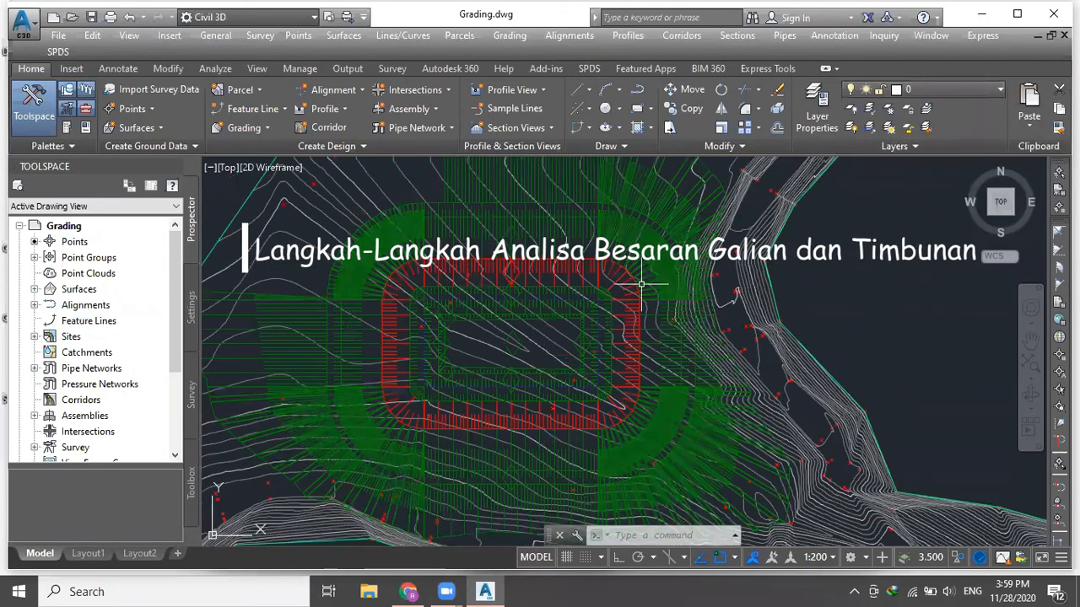
{"action": "left_click", "coordinate": [268, 129]}
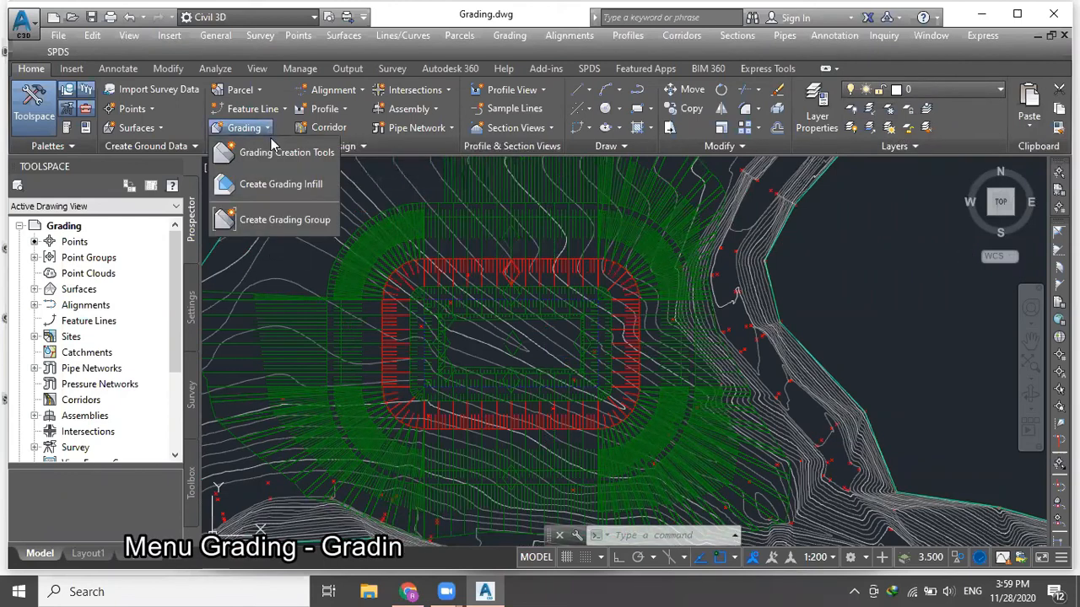
{"action": "left_click", "coordinate": [283, 152]}
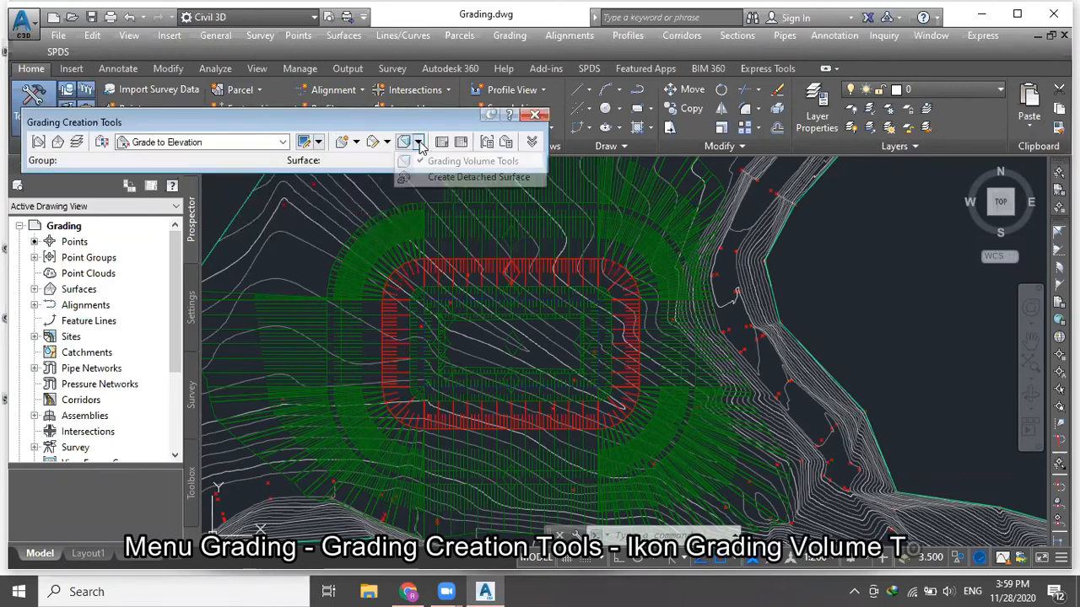
{"action": "left_click", "coordinate": [417, 142]}
{"action": "left_click", "coordinate": [450, 161]}
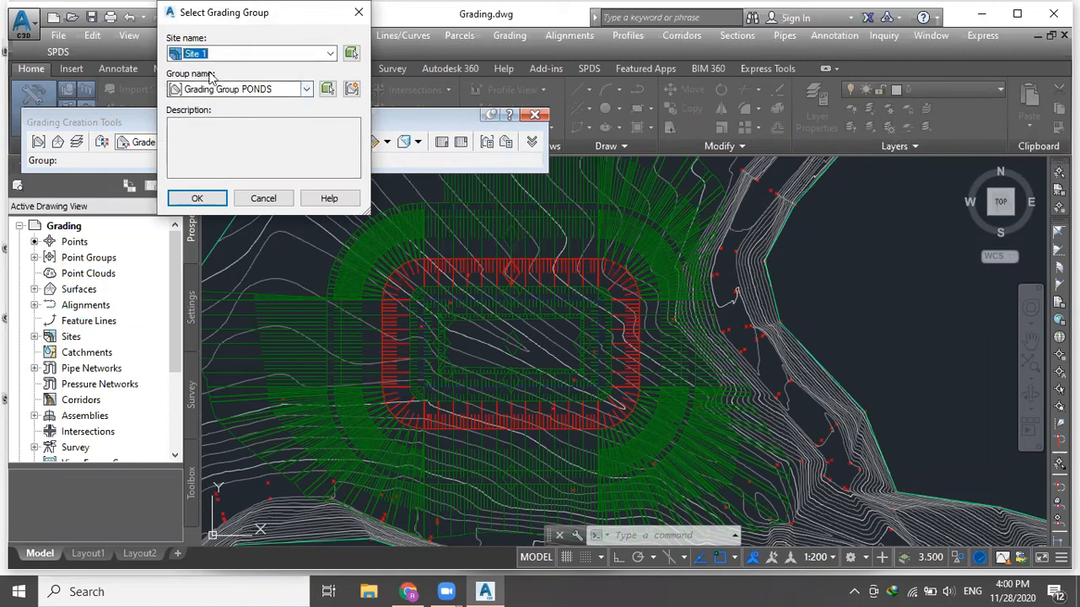
{"action": "left_click", "coordinate": [196, 199]}
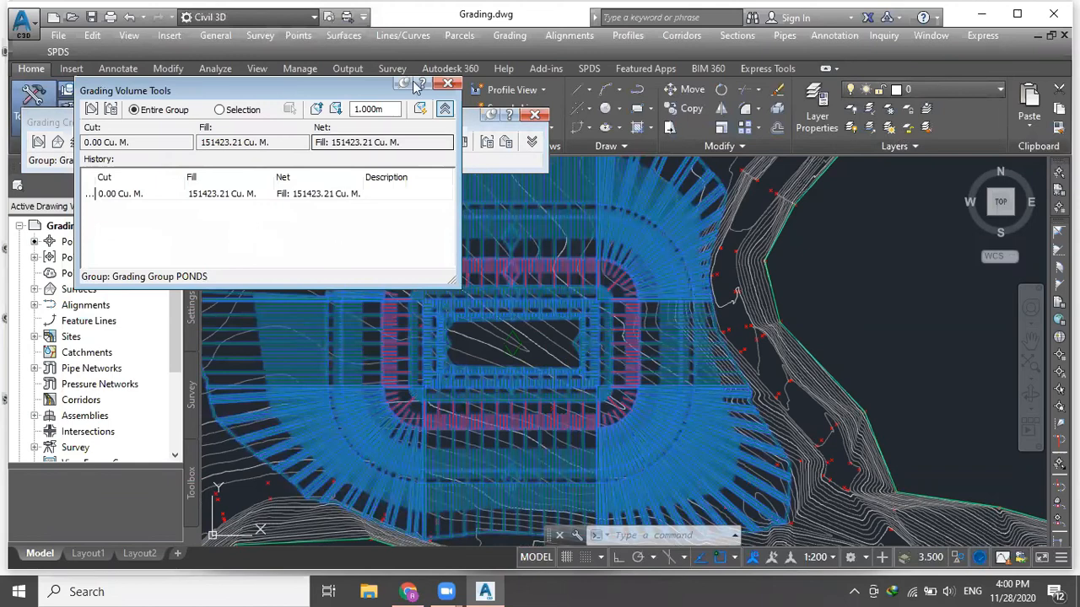
{"action": "left_click", "coordinate": [475, 121]}
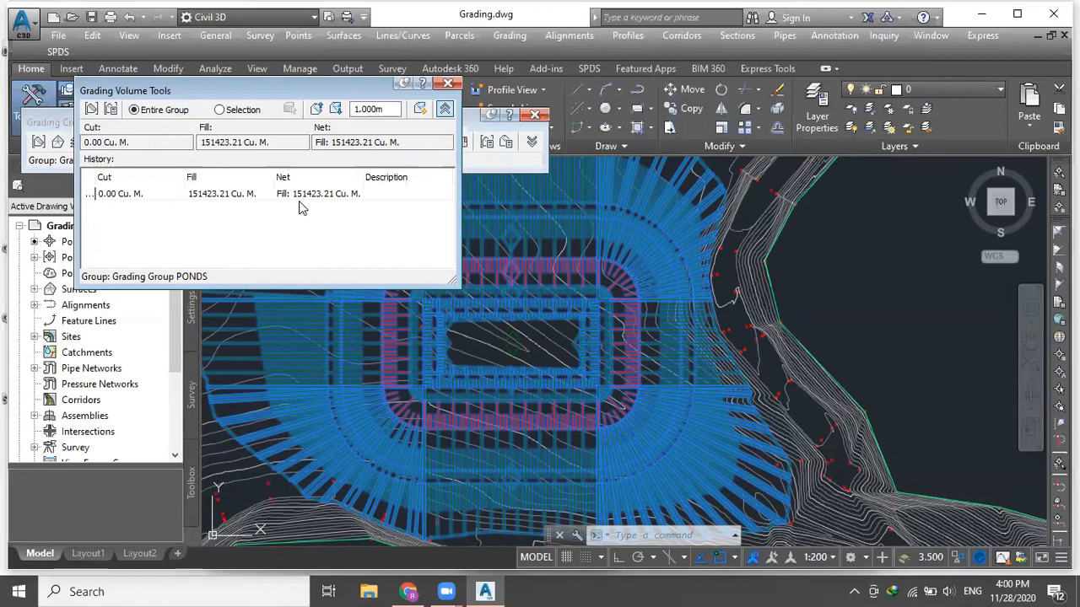
Step: Auto-balance the grading group's volumes to a required volume of 50000 cubic metres and close the grading tools
{"action": "left_click", "coordinate": [420, 109]}
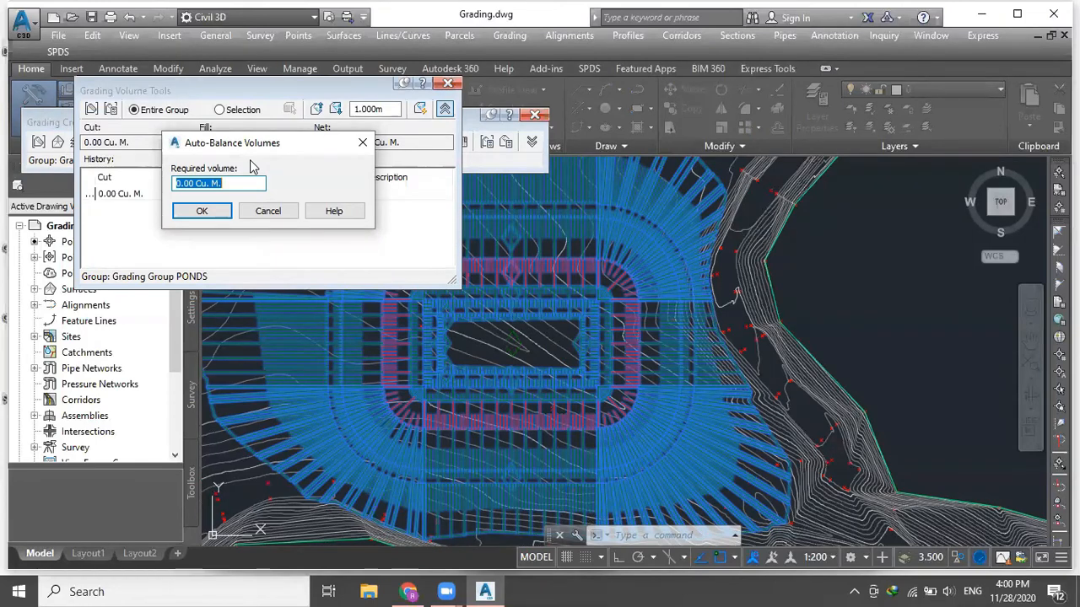
{"action": "type", "text": "50000"}
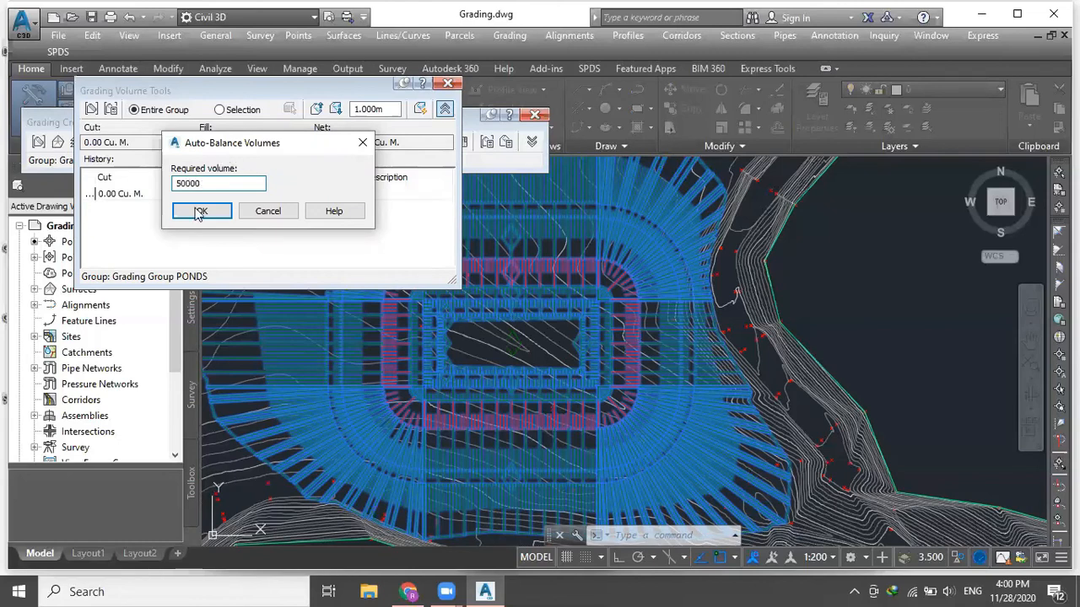
{"action": "left_click", "coordinate": [200, 213]}
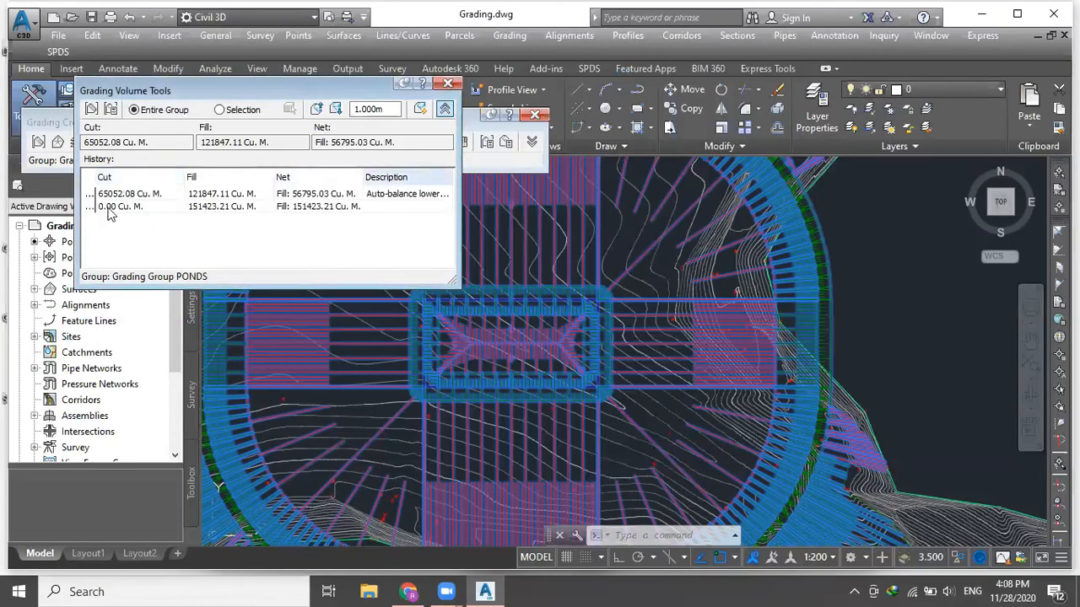
{"action": "left_click", "coordinate": [534, 114]}
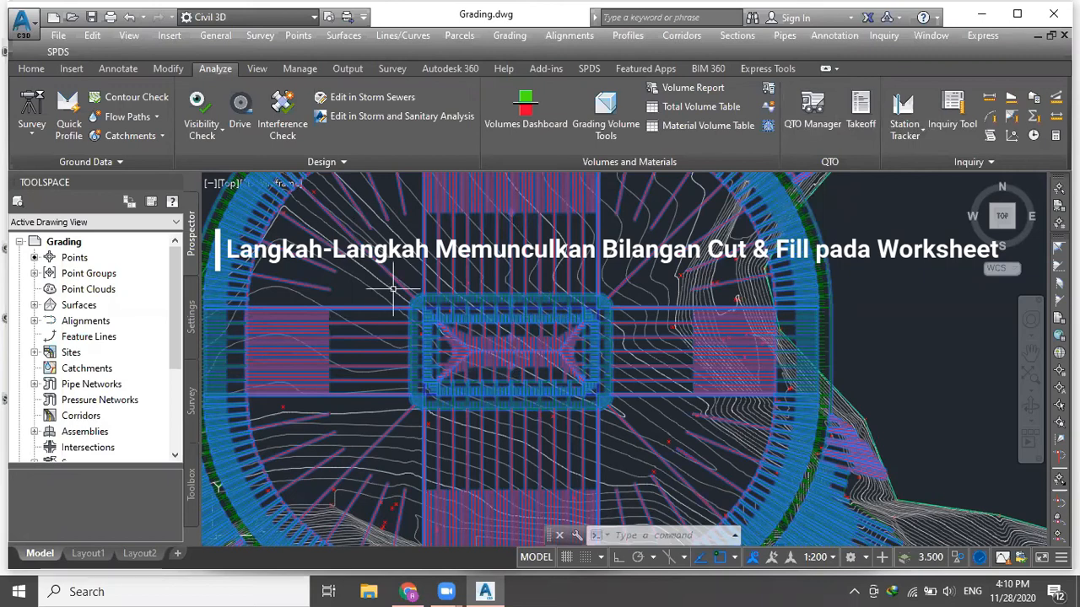
Step: Start a new TIN volume surface from the Volumes Dashboard with Surface Eksisting as its base surface
{"action": "key", "text": "Tab"}
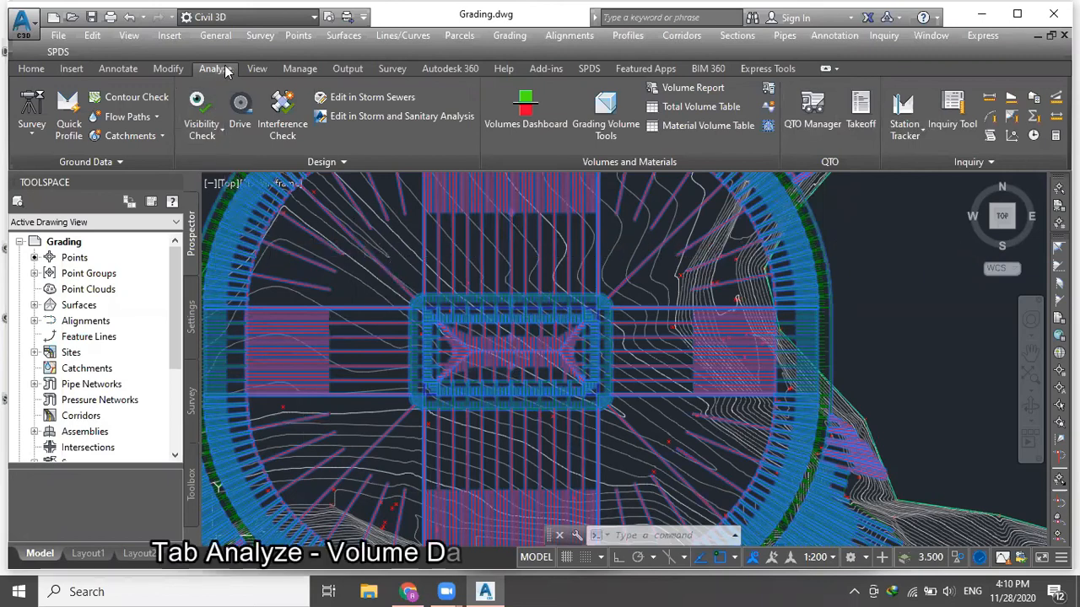
{"action": "left_click", "coordinate": [517, 116]}
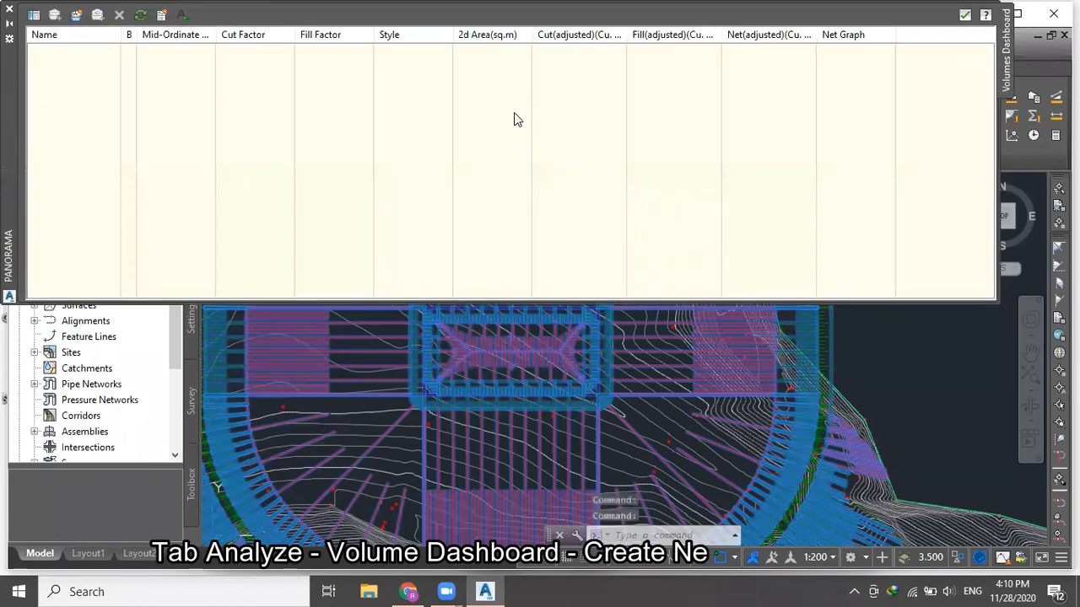
{"action": "left_click", "coordinate": [77, 16]}
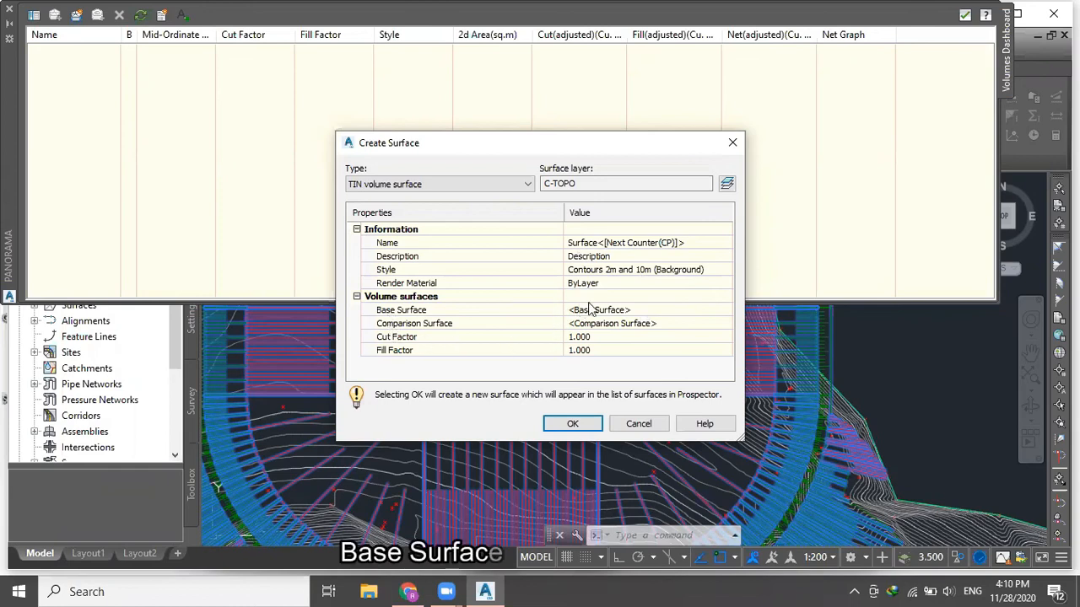
{"action": "left_click", "coordinate": [644, 309]}
{"action": "left_click", "coordinate": [726, 309]}
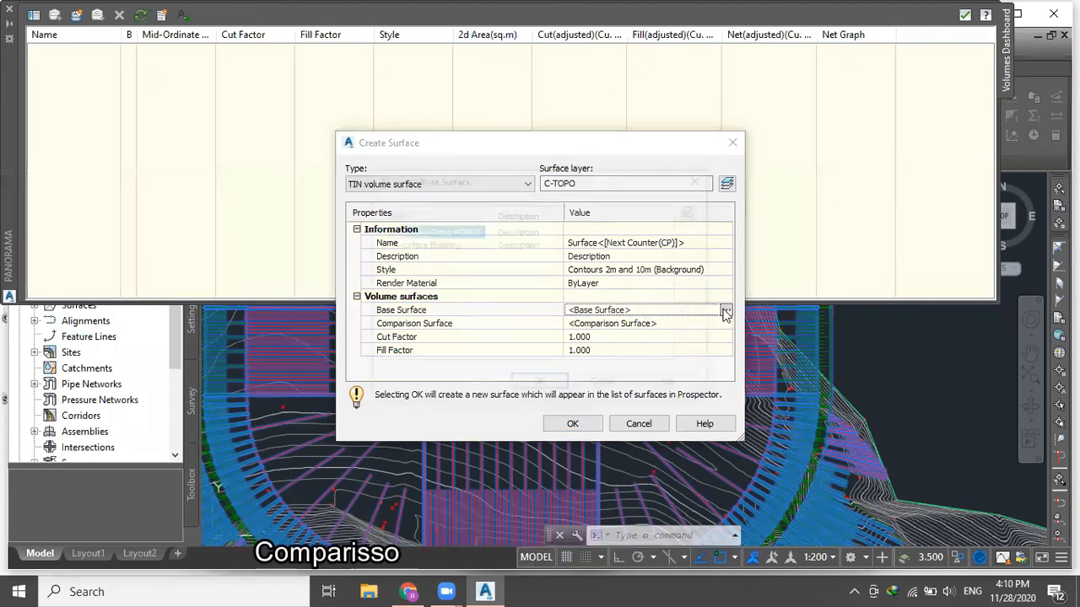
{"action": "left_click", "coordinate": [451, 246]}
{"action": "left_click", "coordinate": [542, 386]}
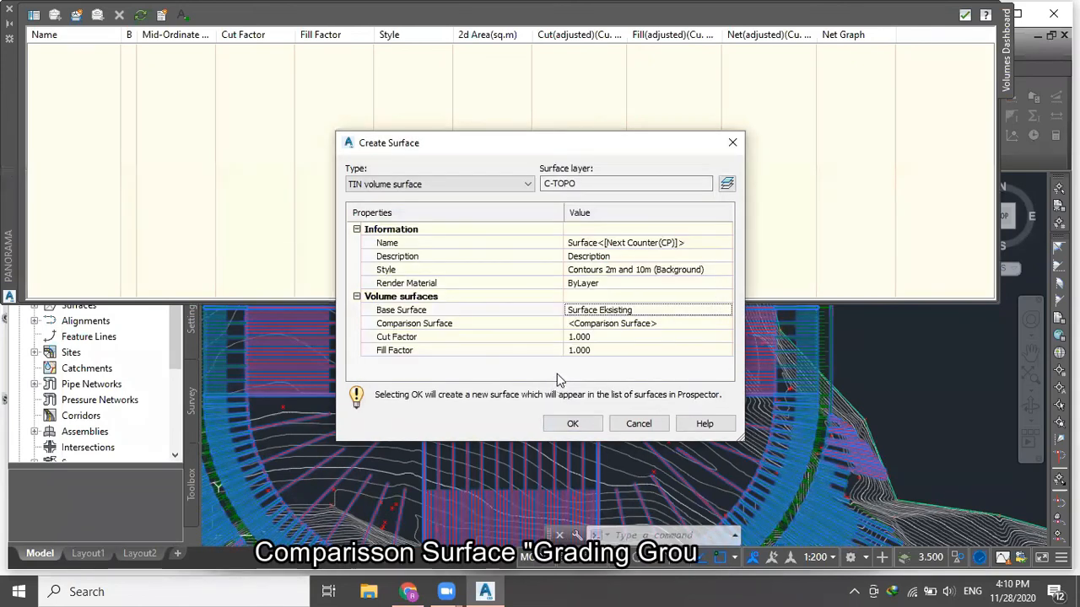
Step: Set the comparison surface to Grading Group PONDS and create the volume surface
{"action": "left_click", "coordinate": [638, 324]}
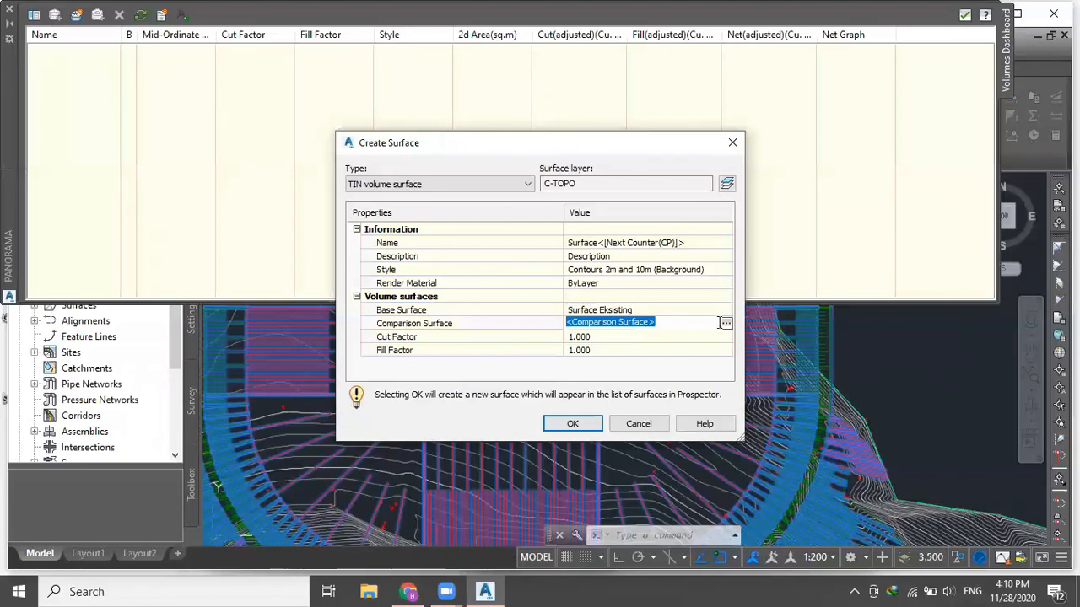
{"action": "left_click", "coordinate": [725, 323]}
{"action": "left_click", "coordinate": [433, 231]}
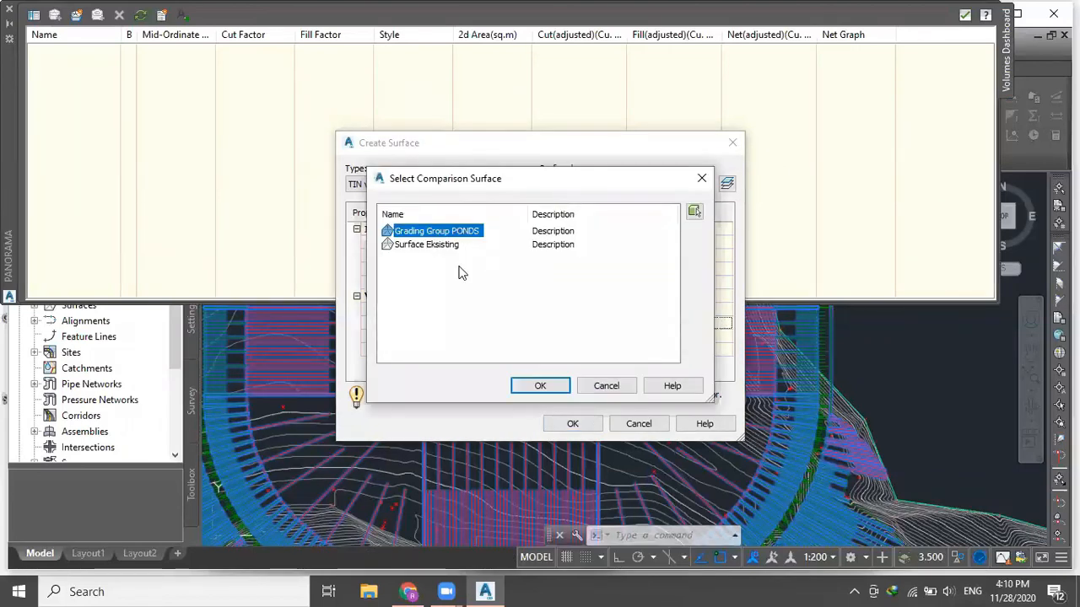
{"action": "left_click", "coordinate": [541, 386]}
{"action": "left_click", "coordinate": [572, 423]}
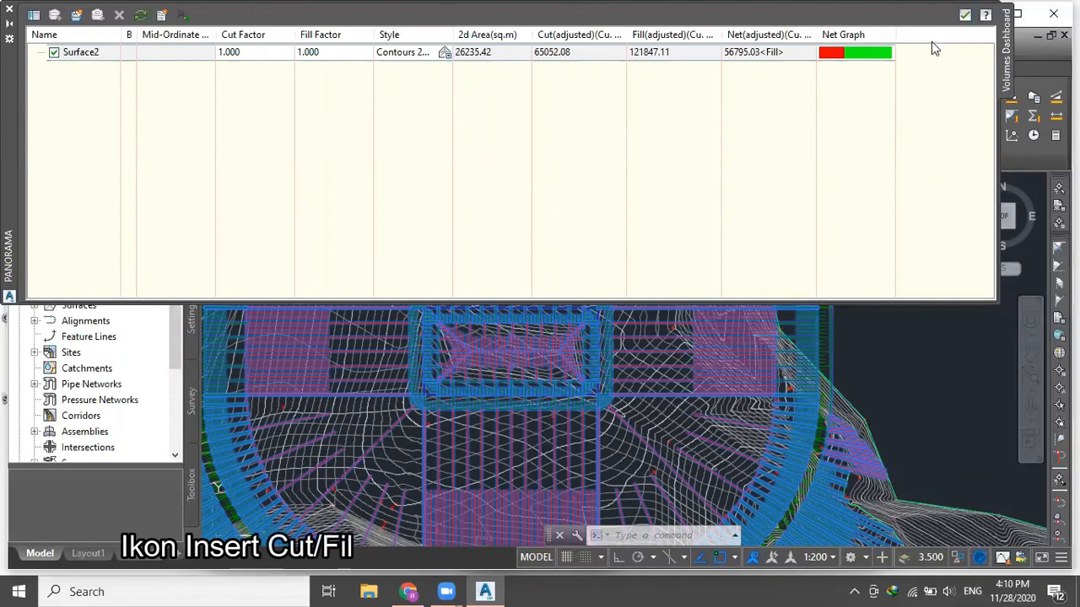
Step: Insert the Cut/Fill Summary table into the drawing in the empty area beside the graded pond
{"action": "left_click", "coordinate": [184, 18]}
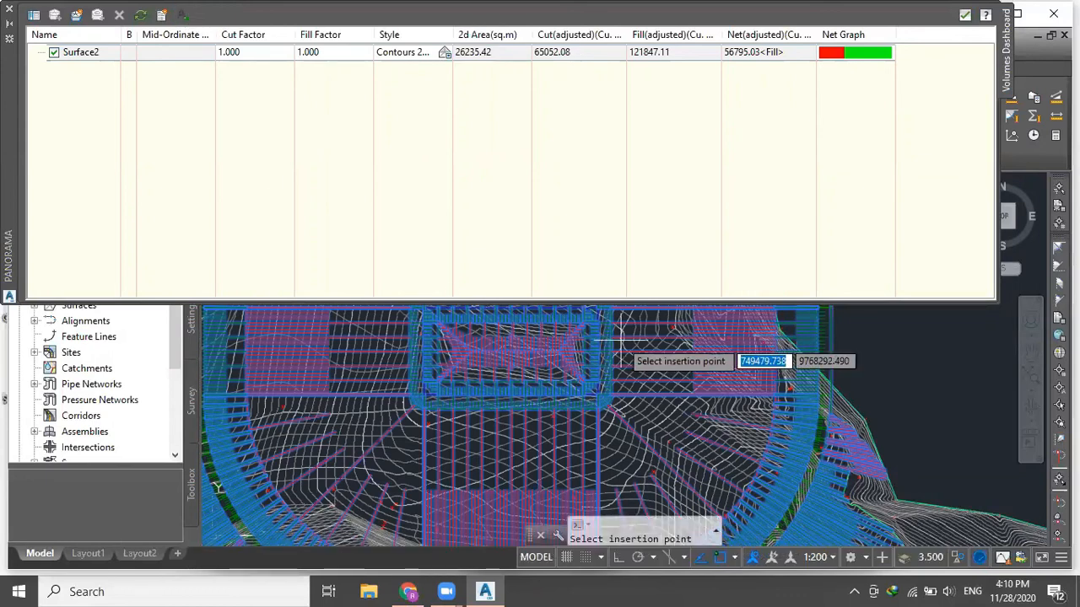
{"action": "scroll", "coordinate": [797, 455], "scroll_direction": "down", "scroll_amount": 2}
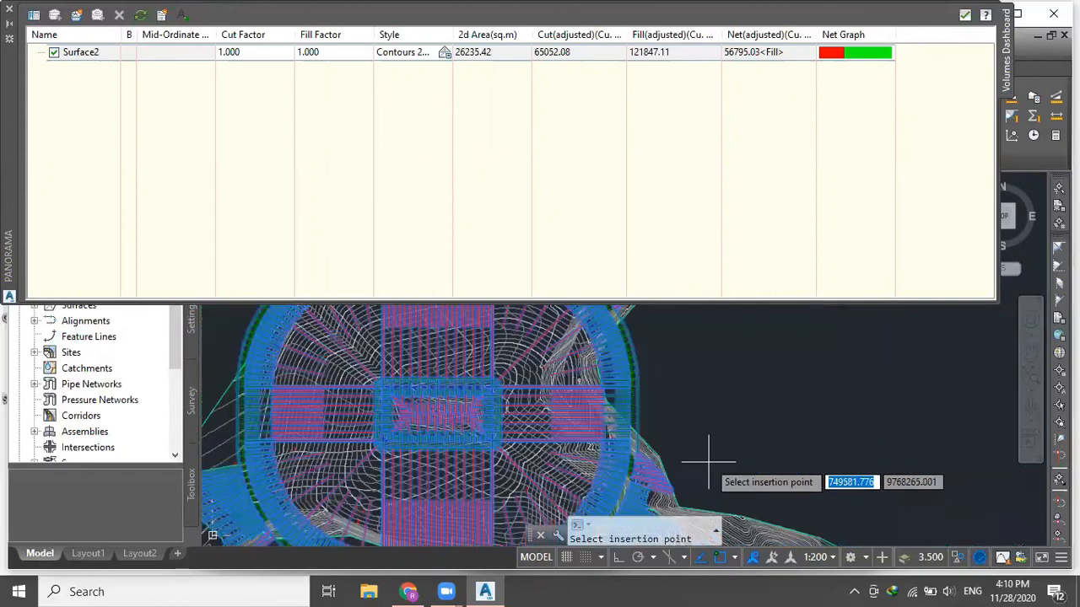
{"action": "left_click", "coordinate": [699, 398]}
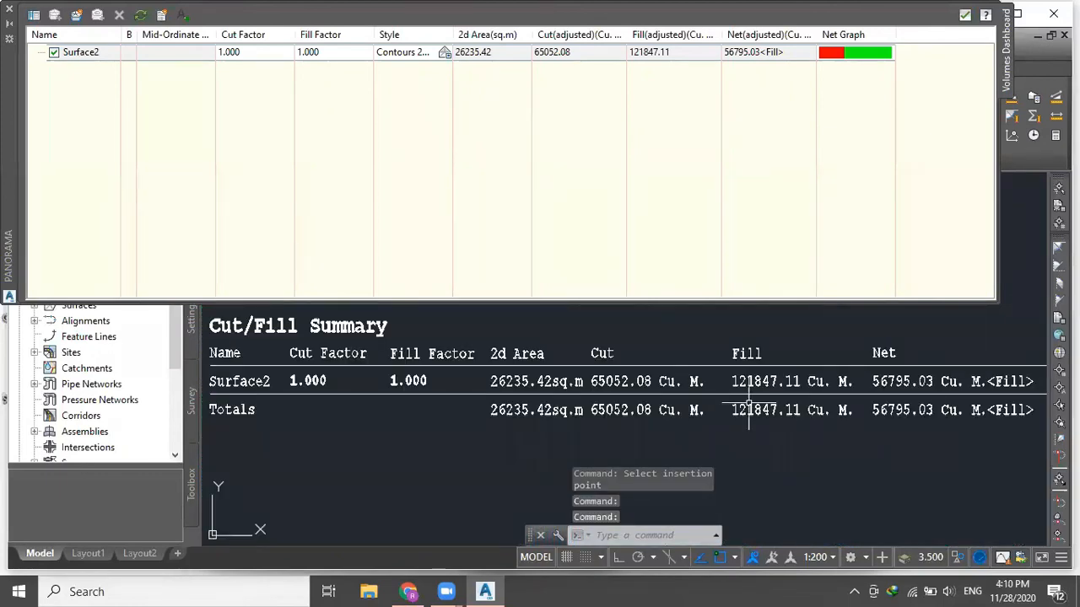
{"action": "scroll", "coordinate": [748, 410], "scroll_direction": "down", "scroll_amount": 2}
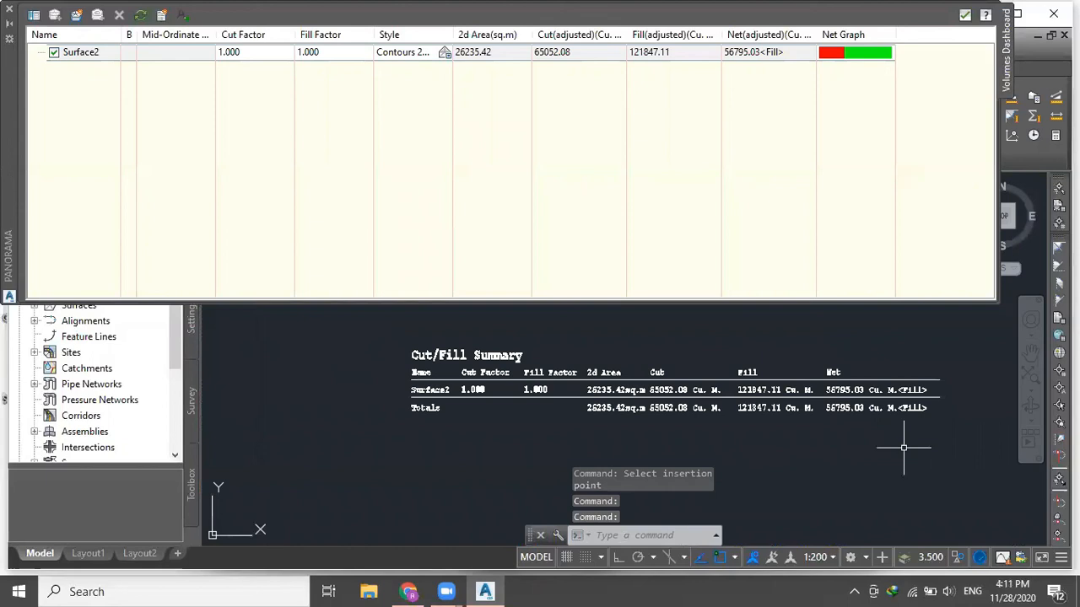